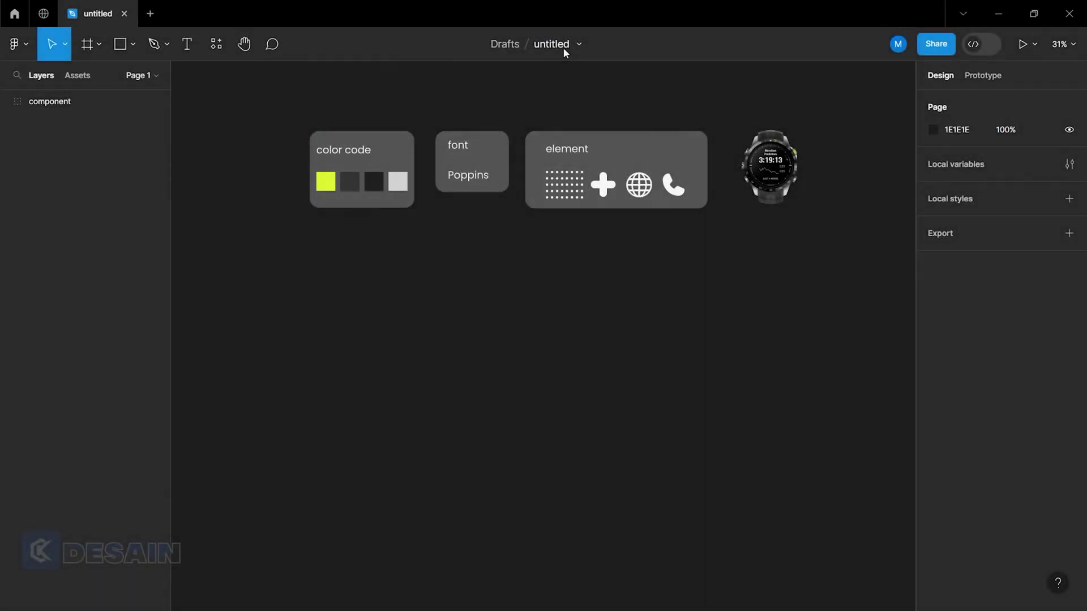
Step: Change the file title in the tab bar to 'Smart Watch Post Design'
{"action": "double_click", "coordinate": [560, 45]}
{"action": "type", "text": "Smart Watch Post Design"}
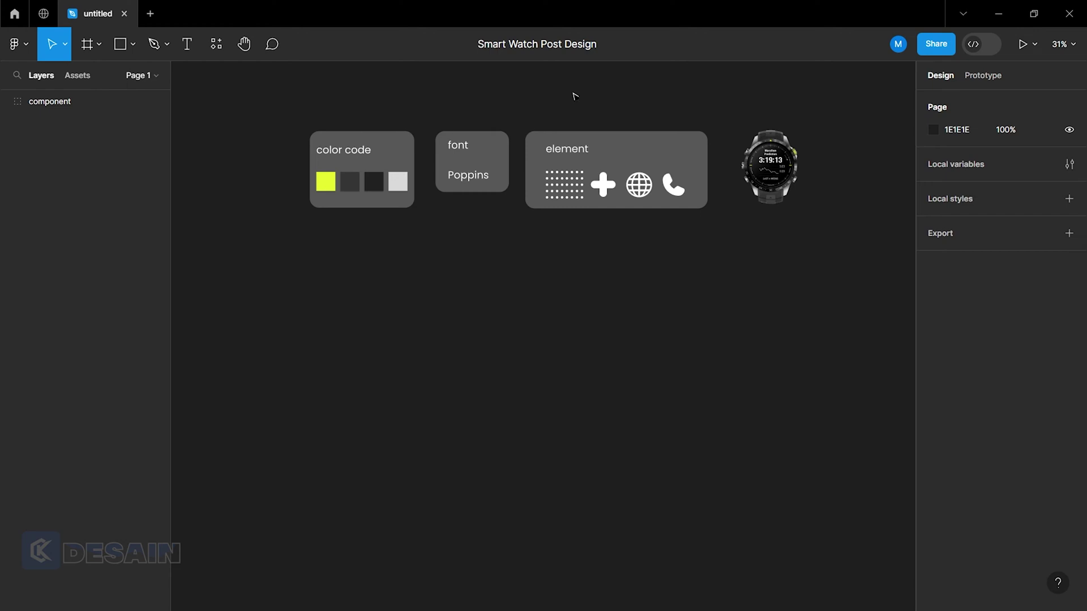
{"action": "key", "text": "Return"}
Step: Add a 1080×1080 Instagram post frame and place it below the reference board
{"action": "left_click", "coordinate": [97, 46]}
{"action": "left_click", "coordinate": [99, 78]}
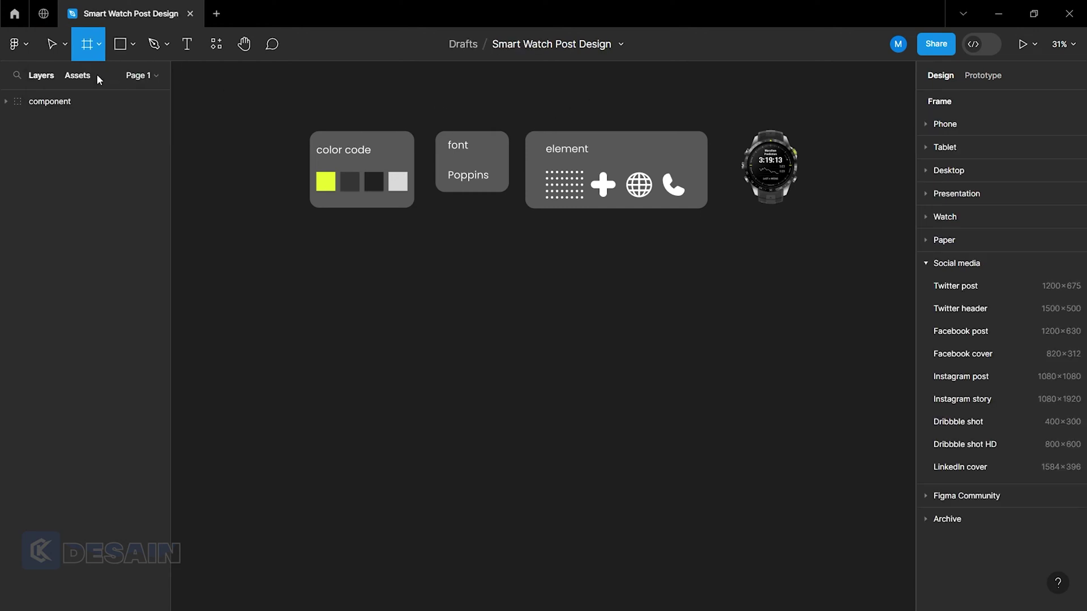
{"action": "left_click", "coordinate": [985, 380]}
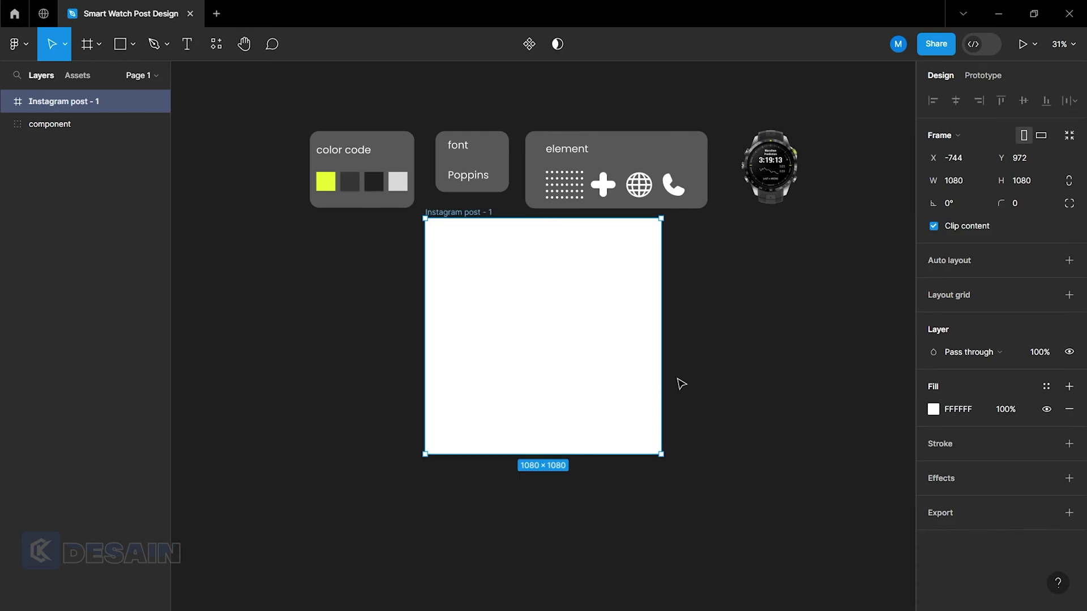
{"action": "left_click_drag", "start_coordinate": [502, 358], "coordinate": [474, 390]}
{"action": "left_click", "coordinate": [651, 383]}
{"action": "left_click", "coordinate": [441, 337]}
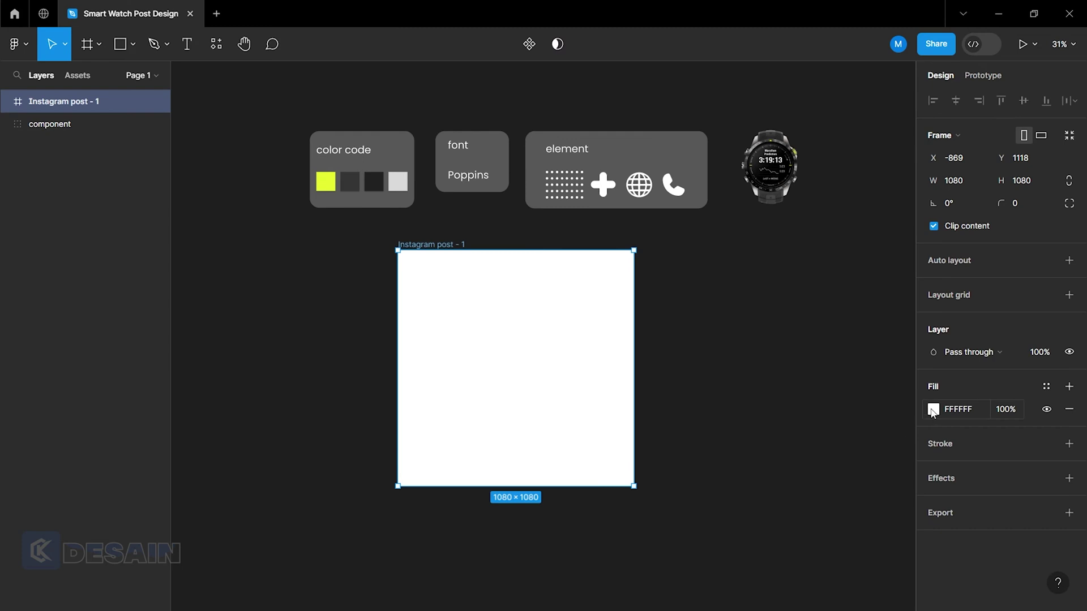
Step: Fill the frame dark grey 343434, sampled from the colour code swatch
{"action": "left_click", "coordinate": [933, 410]}
{"action": "left_click", "coordinate": [766, 442]}
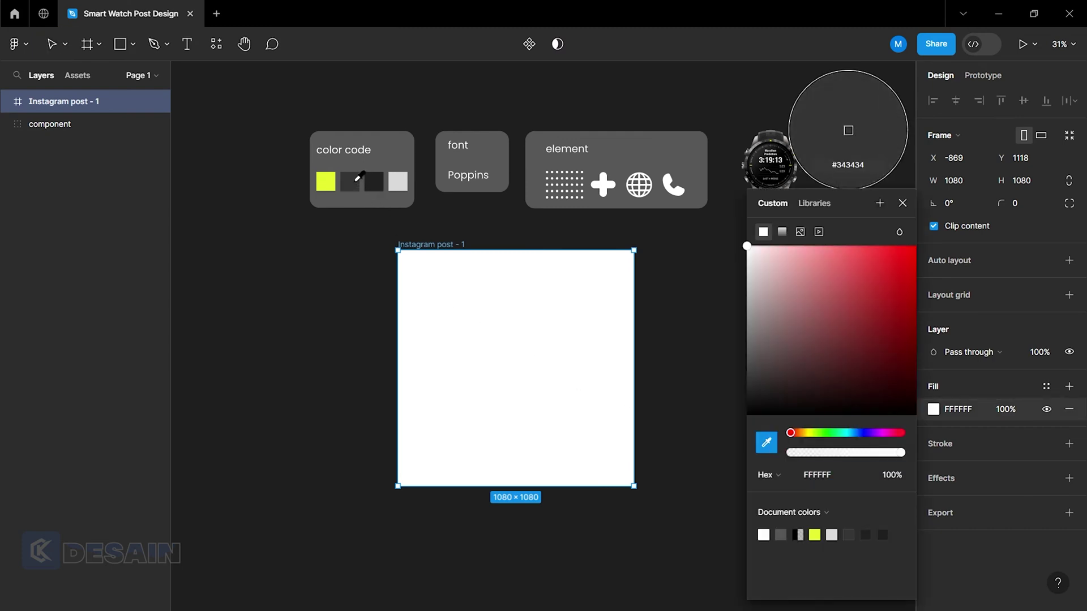
{"action": "left_click", "coordinate": [357, 180]}
{"action": "left_click", "coordinate": [903, 203]}
{"action": "left_click", "coordinate": [768, 170]}
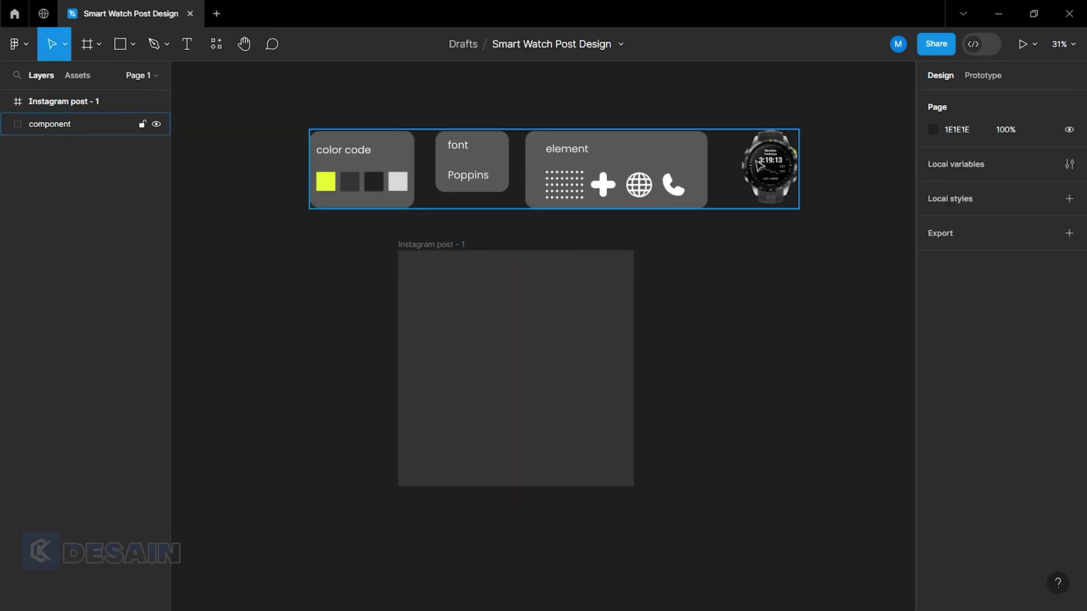
Step: Copy the watch image from the reference board into the post frame
{"action": "double_click", "coordinate": [768, 170]}
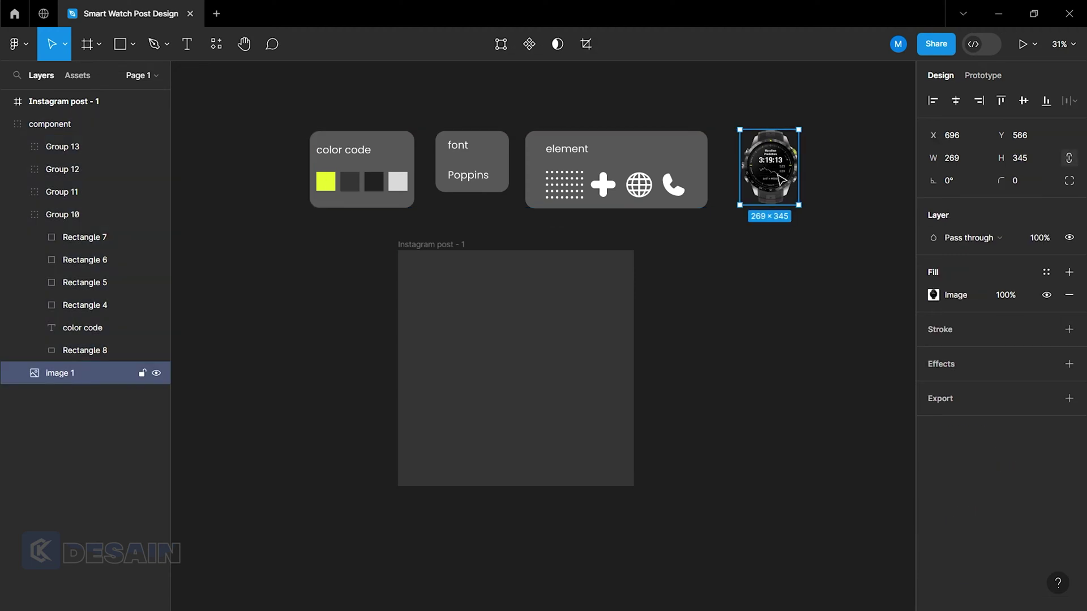
{"action": "left_click_drag", "start_coordinate": [781, 180], "coordinate": [534, 360]}
{"action": "left_click", "coordinate": [632, 364]}
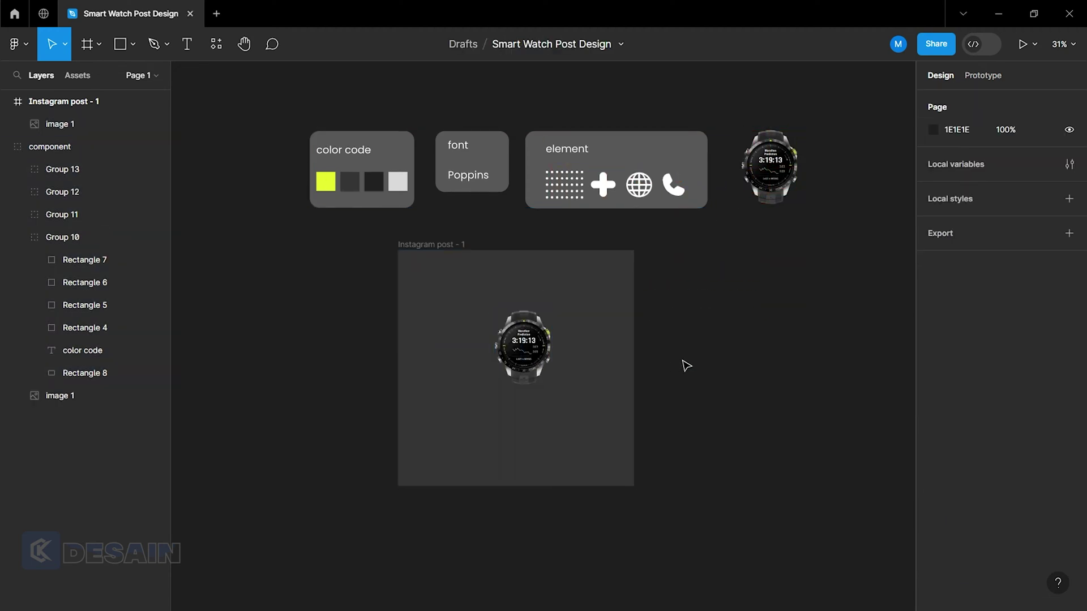
{"action": "left_click", "coordinate": [540, 362]}
Step: Resize the copied watch image to 440×564
{"action": "left_click_drag", "start_coordinate": [550, 388], "coordinate": [592, 434]}
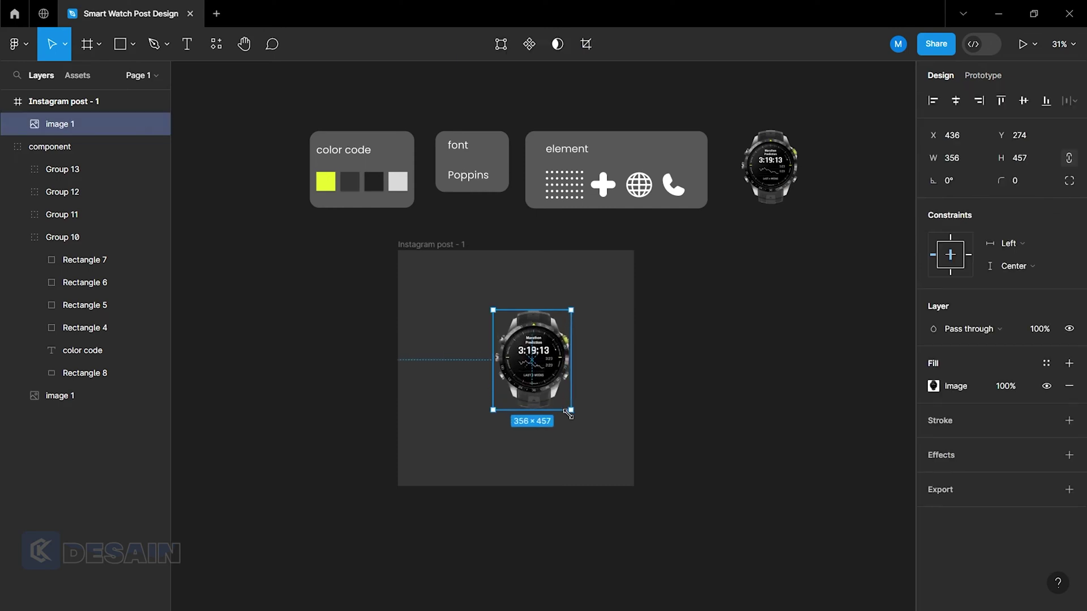
{"action": "left_click", "coordinate": [833, 247]}
{"action": "left_click_drag", "start_coordinate": [569, 382], "coordinate": [537, 381]}
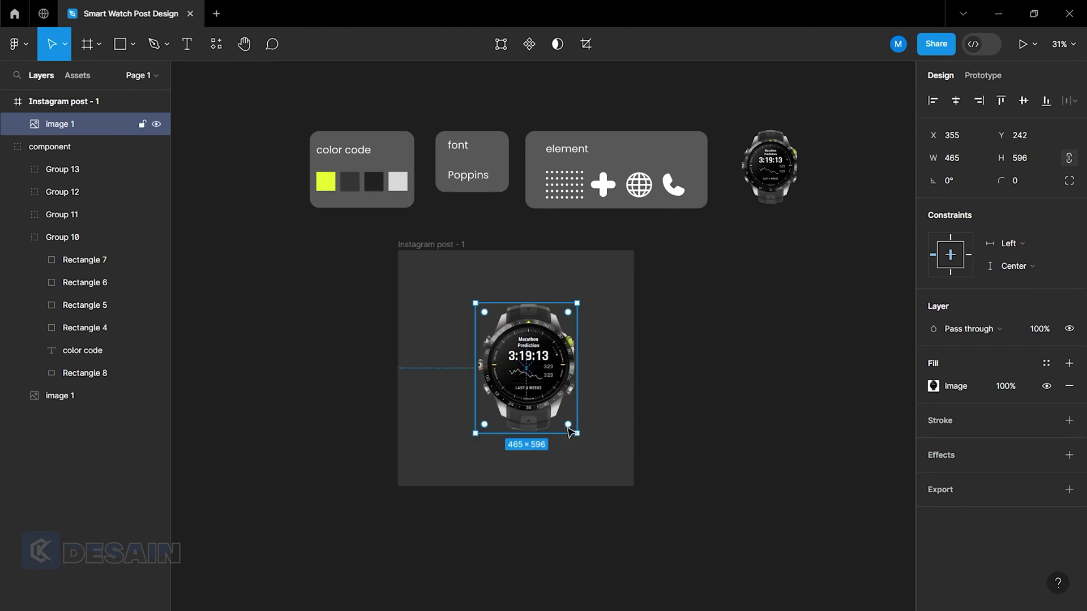
{"action": "left_click_drag", "start_coordinate": [576, 429], "coordinate": [538, 385]}
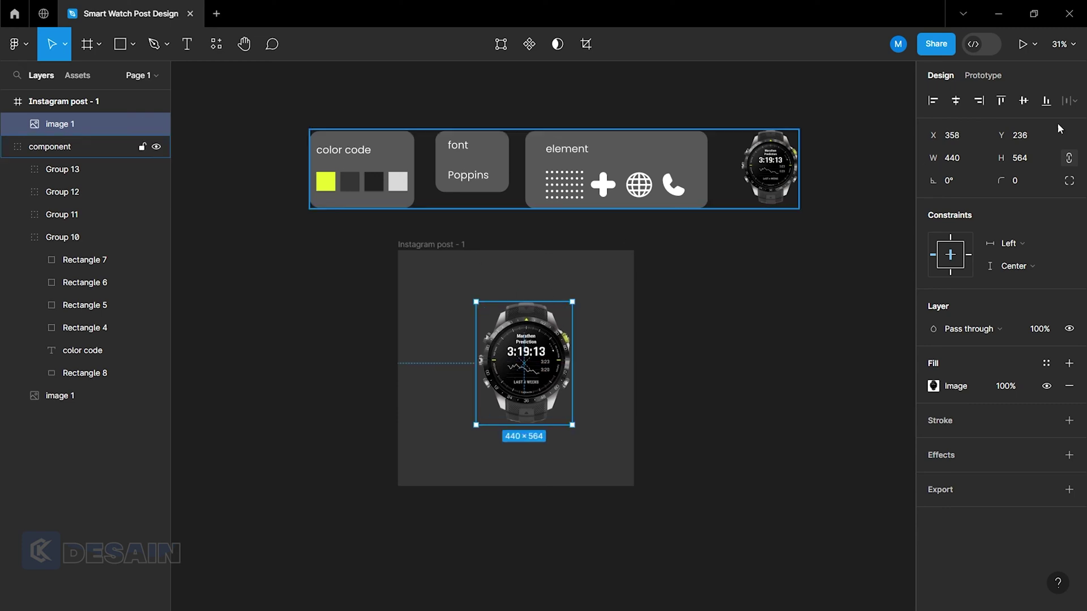
{"action": "left_click", "coordinate": [813, 342]}
Step: Centre the watch image on the frame's centre line
{"action": "scroll", "coordinate": [546, 385], "scroll_direction": "up", "scroll_amount": 3, "text": "ctrl"}
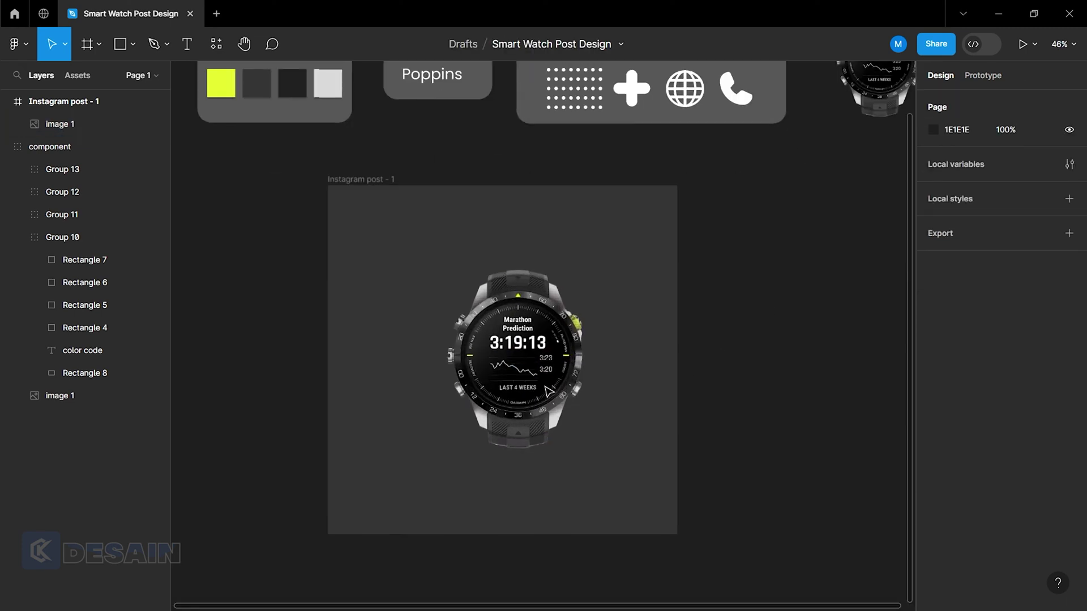
{"action": "left_click_drag", "start_coordinate": [548, 390], "coordinate": [551, 385]}
{"action": "left_click", "coordinate": [805, 360]}
{"action": "left_click", "coordinate": [793, 354]}
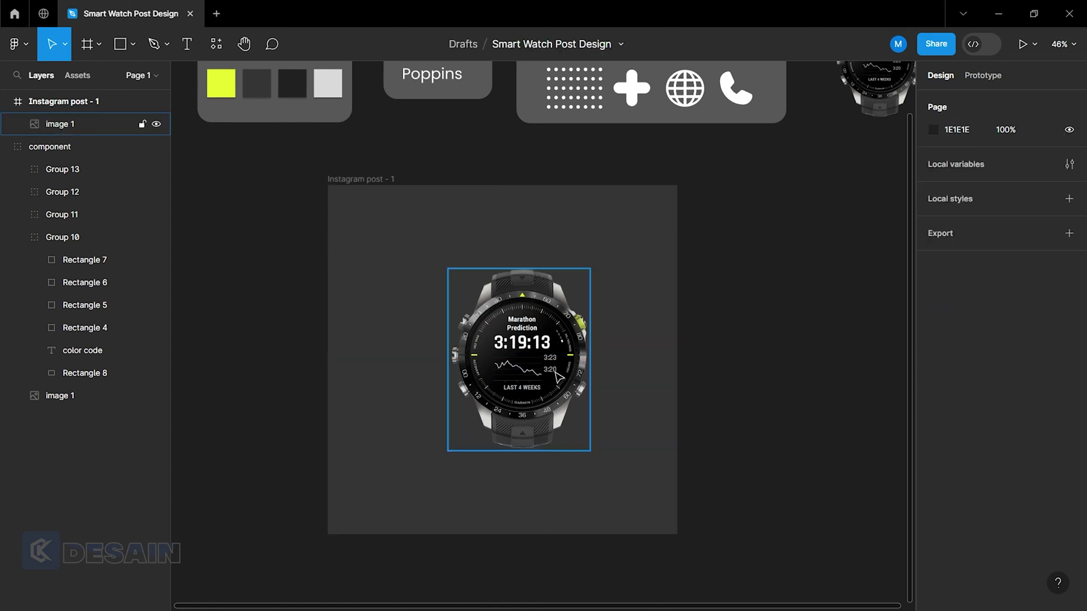
{"action": "left_click", "coordinate": [565, 342]}
{"action": "left_click", "coordinate": [692, 306]}
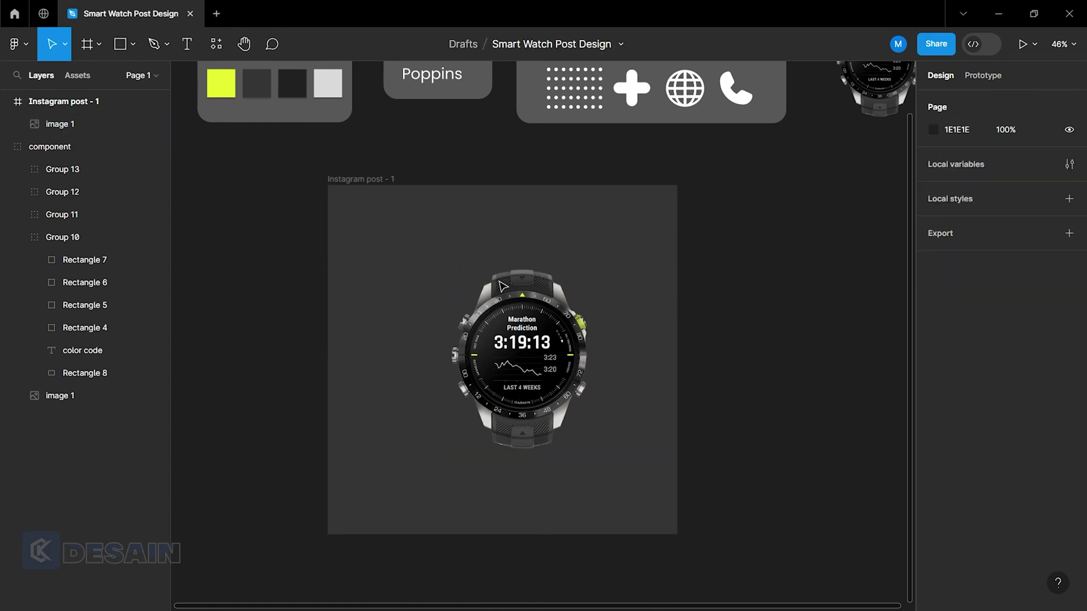
{"action": "left_click", "coordinate": [154, 47]}
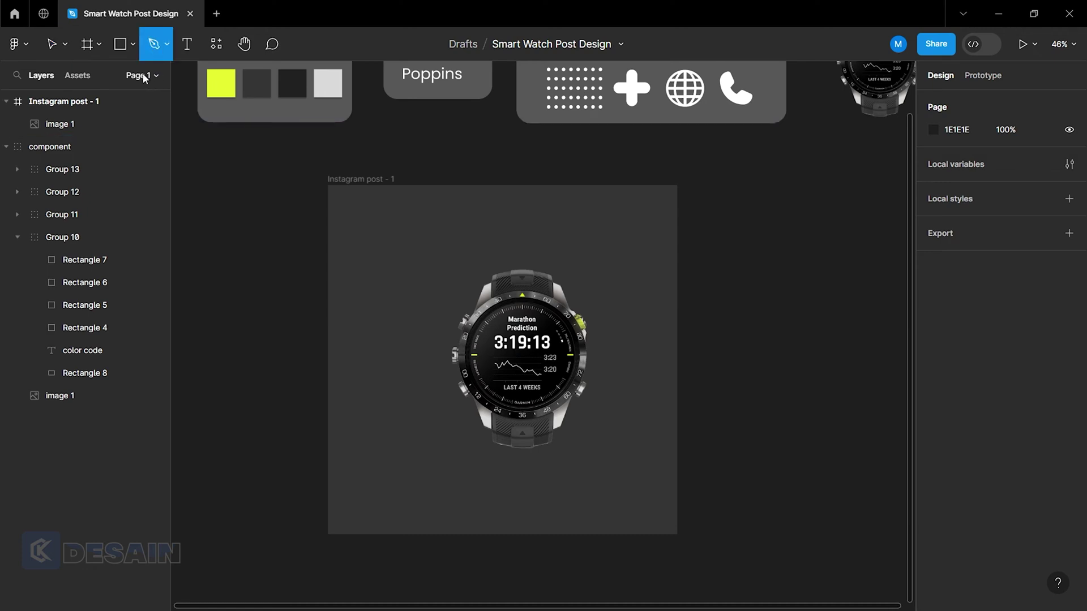
Step: Draw a closed pen shape from the frame's top edge along the watch strap to the right corners
{"action": "scroll", "coordinate": [461, 237], "scroll_direction": "up", "scroll_amount": 3}
{"action": "scroll", "coordinate": [549, 284], "scroll_direction": "up", "scroll_amount": 3}
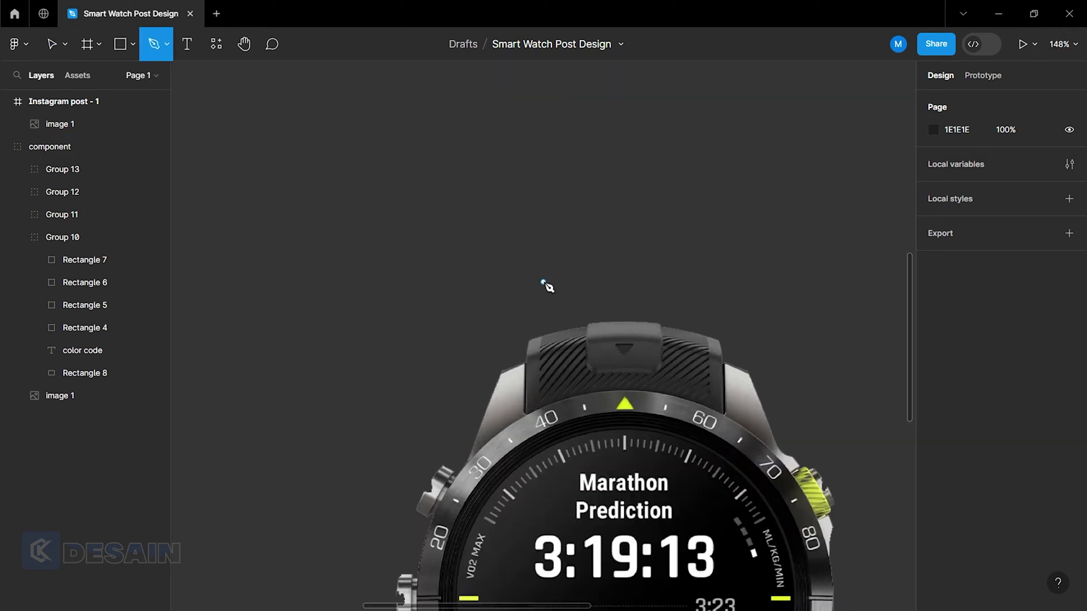
{"action": "scroll", "coordinate": [580, 338], "scroll_direction": "up", "scroll_amount": 2}
{"action": "scroll", "coordinate": [594, 227], "scroll_direction": "up", "scroll_amount": 2}
{"action": "scroll", "coordinate": [590, 211], "scroll_direction": "up", "scroll_amount": 1}
{"action": "scroll", "coordinate": [566, 236], "scroll_direction": "down", "scroll_amount": 1}
{"action": "scroll", "coordinate": [561, 240], "scroll_direction": "up", "scroll_amount": 1}
{"action": "scroll", "coordinate": [562, 240], "scroll_direction": "down", "scroll_amount": 3}
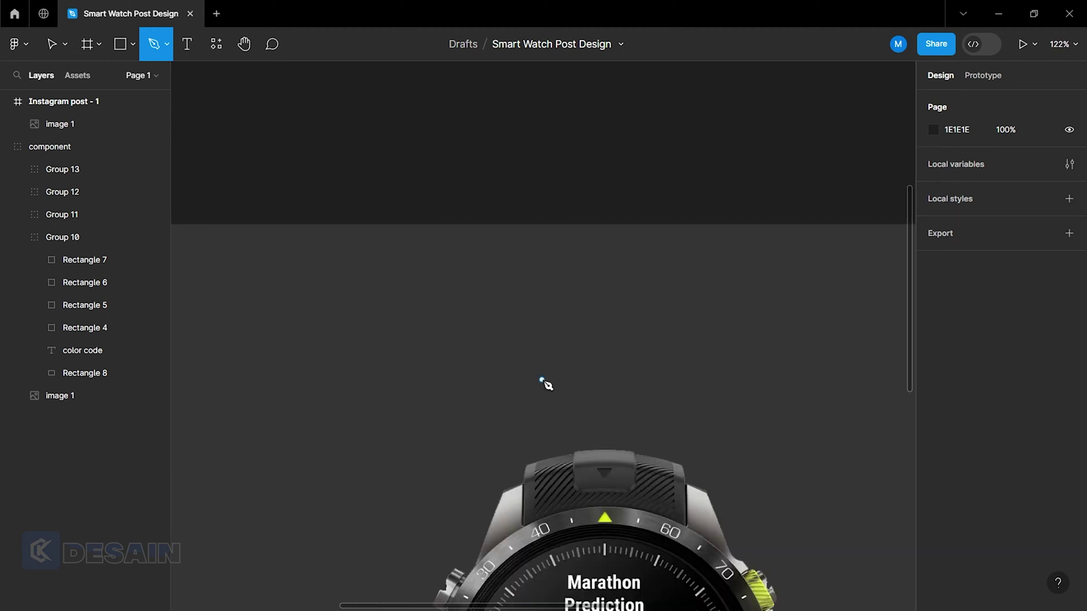
{"action": "scroll", "coordinate": [542, 374], "scroll_direction": "up", "scroll_amount": 2}
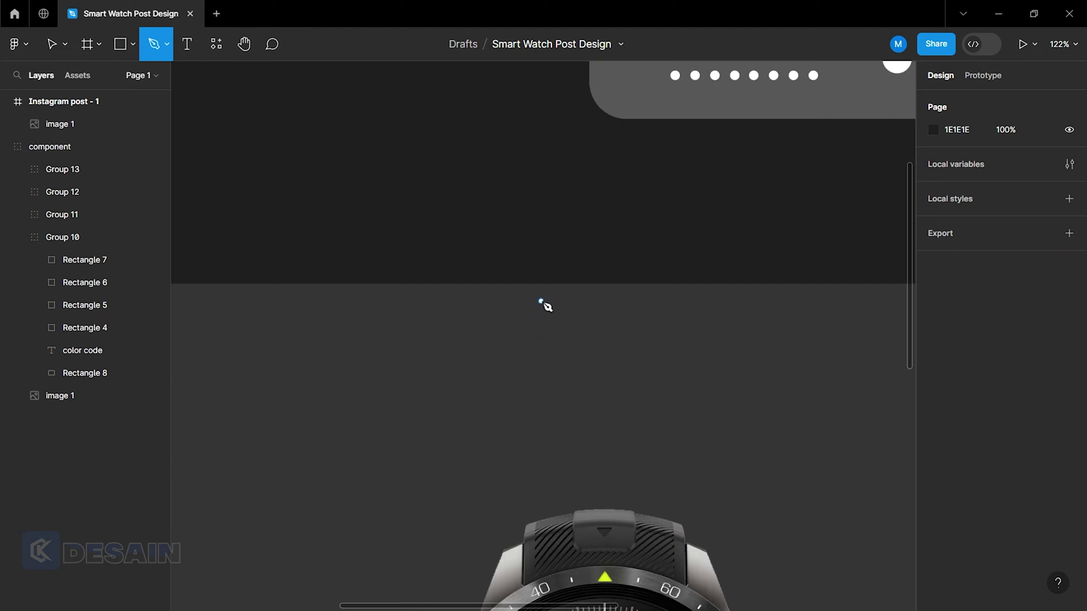
{"action": "scroll", "coordinate": [542, 303], "scroll_direction": "up", "scroll_amount": 3}
{"action": "scroll", "coordinate": [549, 277], "scroll_direction": "up", "scroll_amount": 1}
{"action": "scroll", "coordinate": [549, 271], "scroll_direction": "up", "scroll_amount": 3}
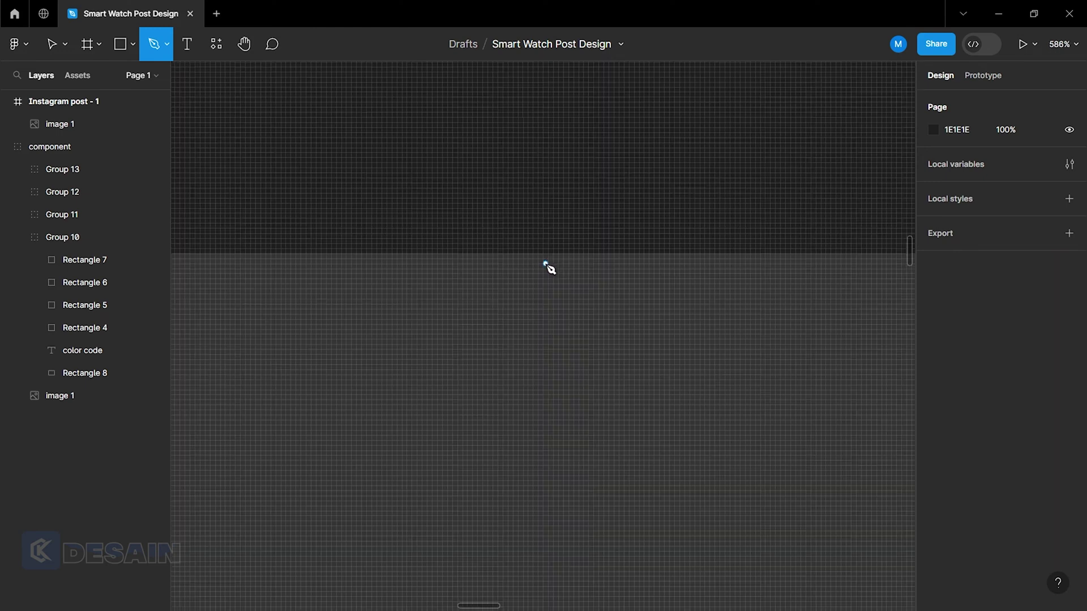
{"action": "left_click", "coordinate": [545, 255]}
{"action": "scroll", "coordinate": [546, 266], "scroll_direction": "down", "scroll_amount": 2}
{"action": "scroll", "coordinate": [517, 561], "scroll_direction": "down", "scroll_amount": 3}
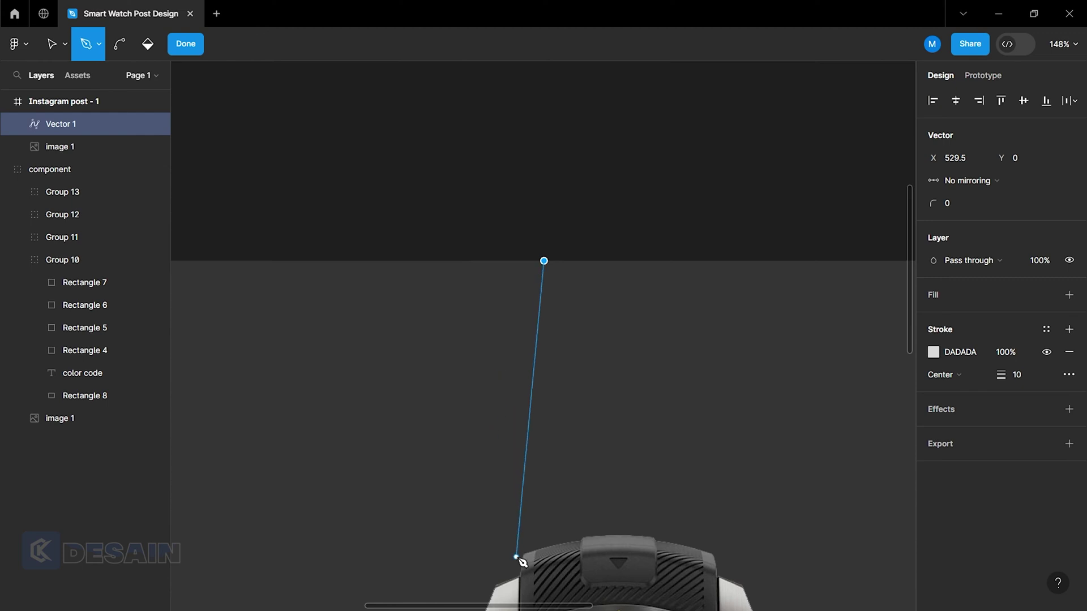
{"action": "scroll", "coordinate": [533, 555], "scroll_direction": "up", "scroll_amount": 3}
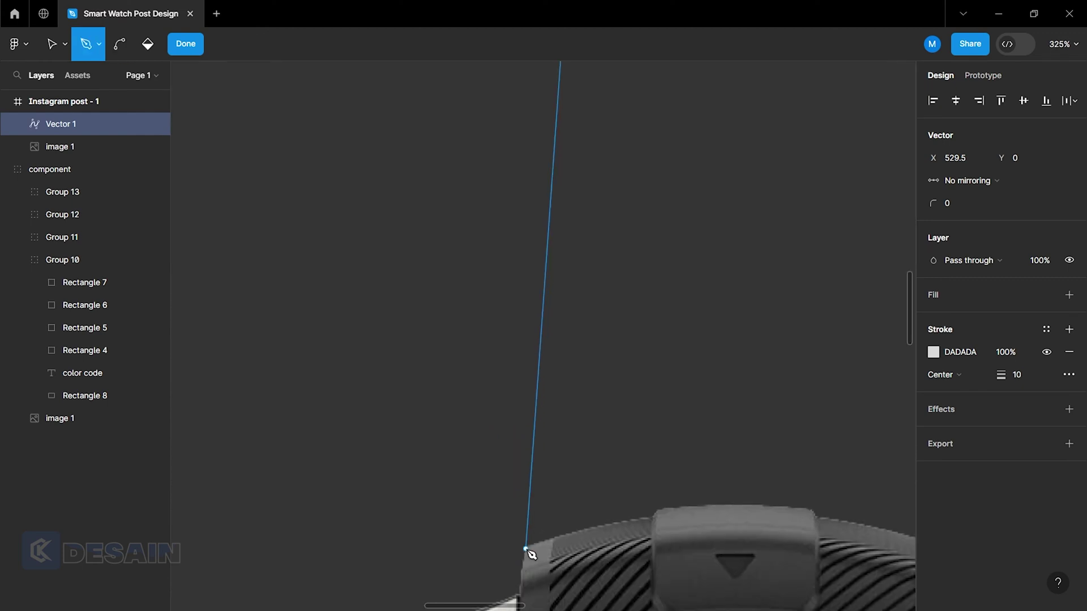
{"action": "left_click", "coordinate": [528, 549]}
{"action": "scroll", "coordinate": [529, 549], "scroll_direction": "down", "scroll_amount": 5}
{"action": "scroll", "coordinate": [555, 509], "scroll_direction": "down", "scroll_amount": 5}
{"action": "scroll", "coordinate": [578, 471], "scroll_direction": "up", "scroll_amount": 5}
{"action": "left_click", "coordinate": [616, 445]}
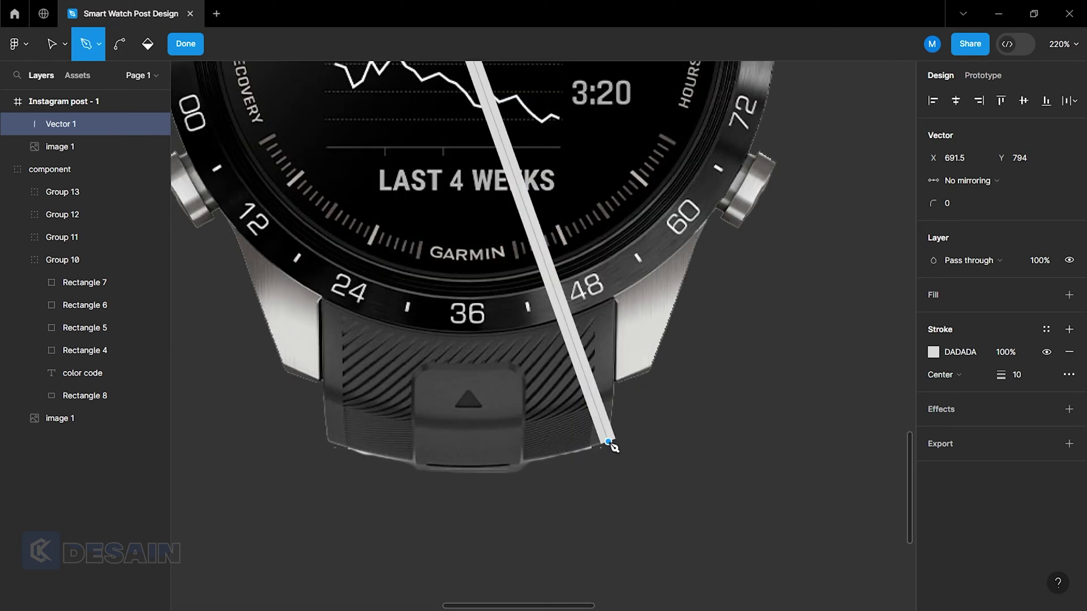
{"action": "scroll", "coordinate": [606, 464], "scroll_direction": "down", "scroll_amount": 3}
{"action": "scroll", "coordinate": [564, 395], "scroll_direction": "up", "scroll_amount": 3}
{"action": "scroll", "coordinate": [528, 554], "scroll_direction": "down", "scroll_amount": 2}
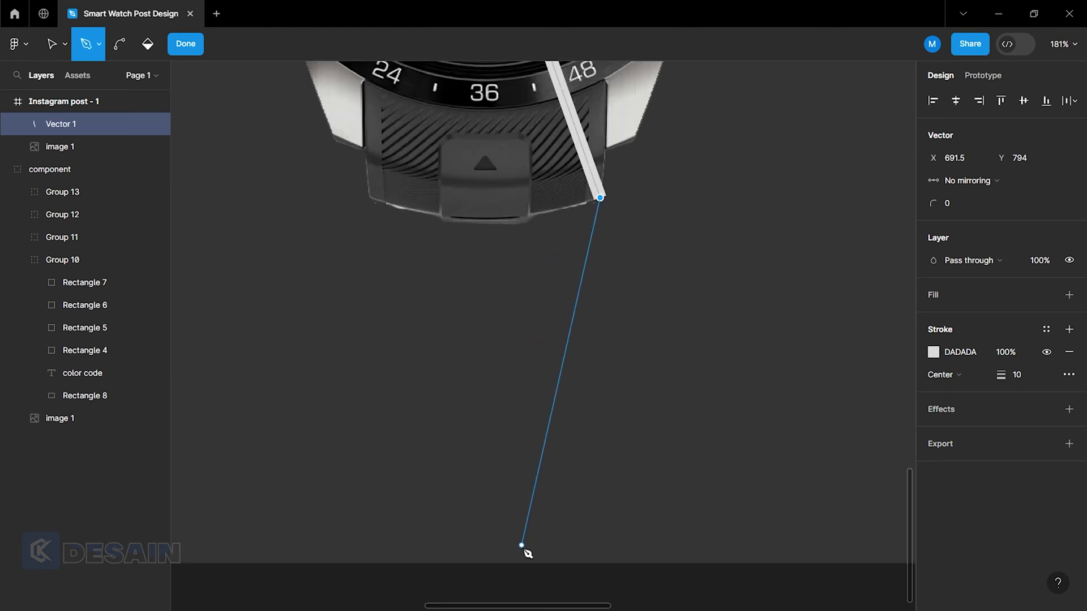
{"action": "left_click", "coordinate": [521, 563]}
{"action": "scroll", "coordinate": [521, 564], "scroll_direction": "down", "scroll_amount": 2}
{"action": "left_click", "coordinate": [782, 564]}
{"action": "scroll", "coordinate": [785, 238], "scroll_direction": "up", "scroll_amount": 5}
{"action": "left_click", "coordinate": [783, 229]}
{"action": "left_click", "coordinate": [463, 230]}
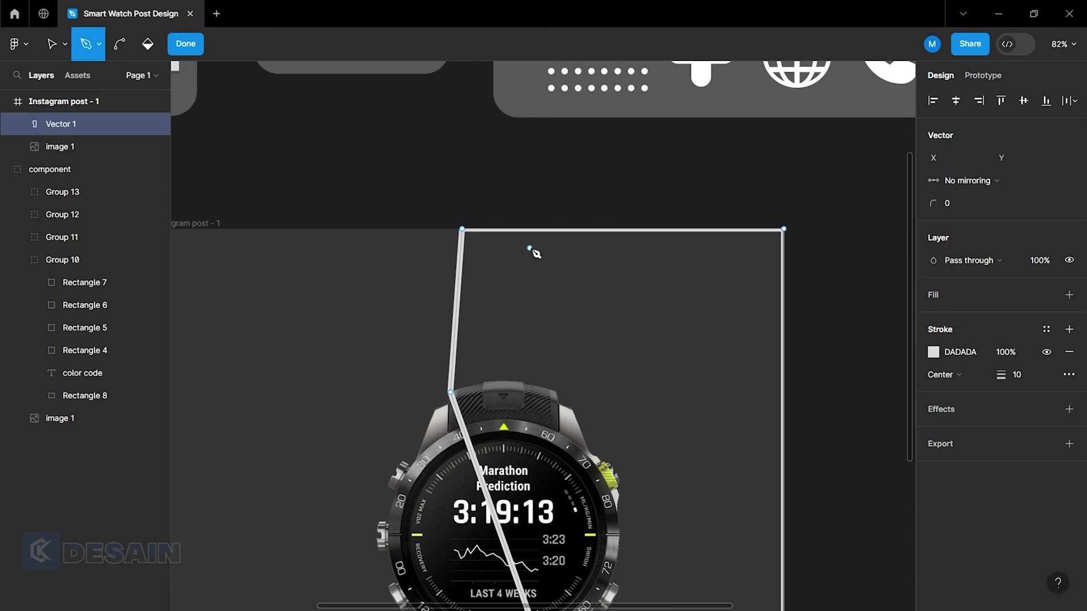
{"action": "key", "text": "v"}
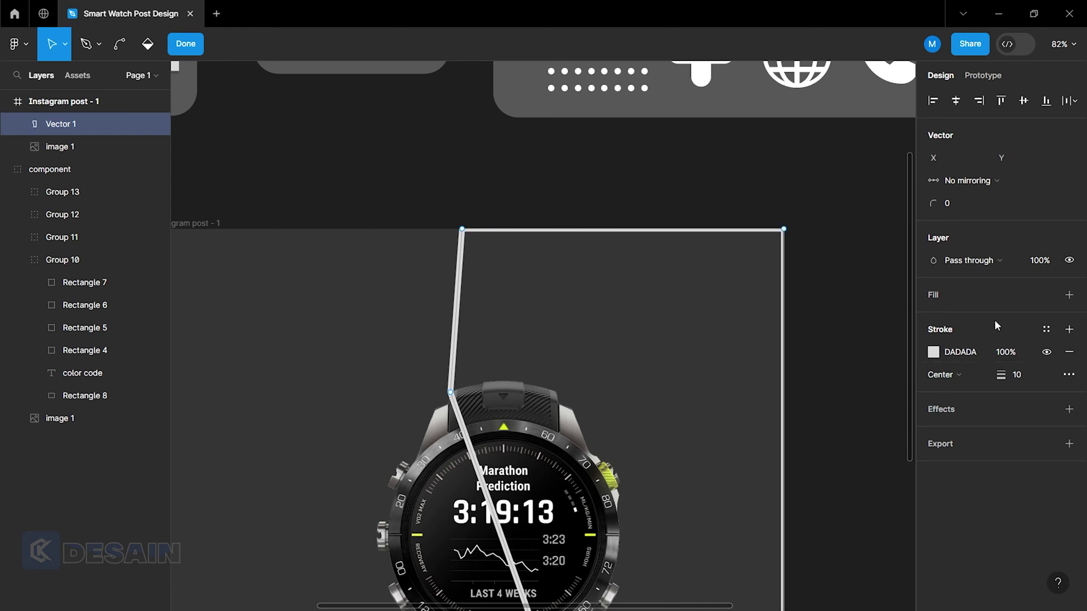
Step: Give the shape a yellow E6F52E fill with no stroke and move it behind the watch
{"action": "left_click", "coordinate": [1069, 295]}
{"action": "left_click", "coordinate": [1069, 374]}
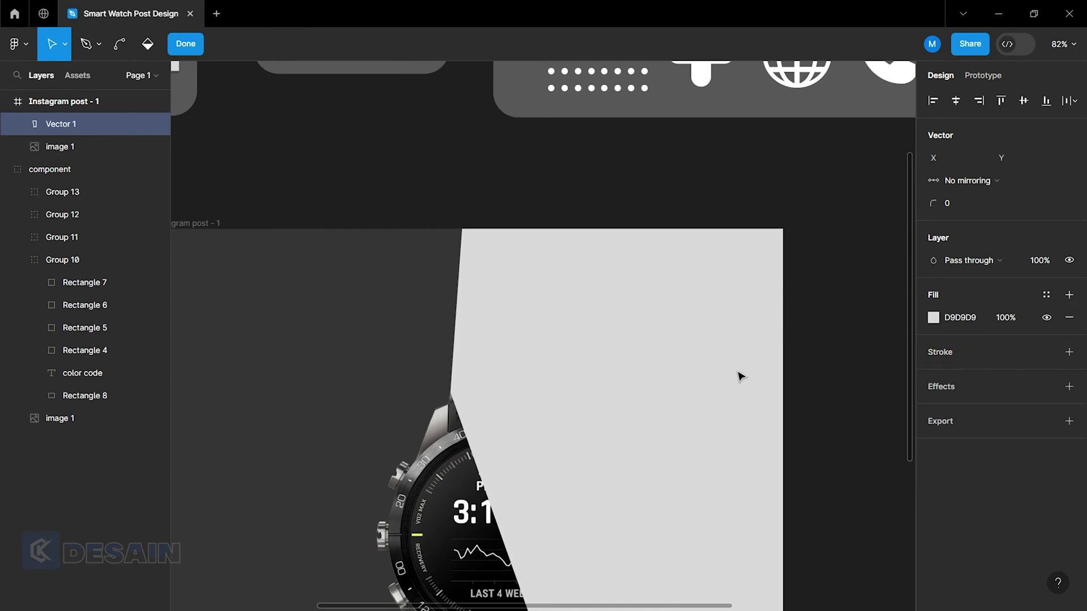
{"action": "left_click", "coordinate": [933, 318]}
{"action": "left_click", "coordinate": [766, 442]}
{"action": "scroll", "coordinate": [716, 408], "scroll_direction": "down", "scroll_amount": 5}
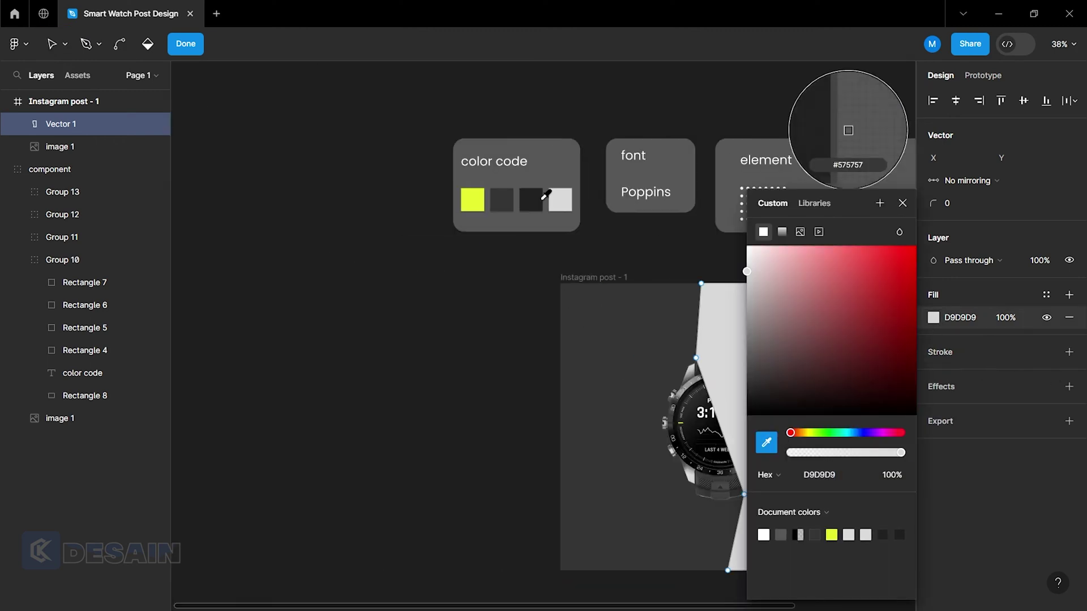
{"action": "left_click", "coordinate": [472, 199]}
{"action": "left_click", "coordinate": [902, 204]}
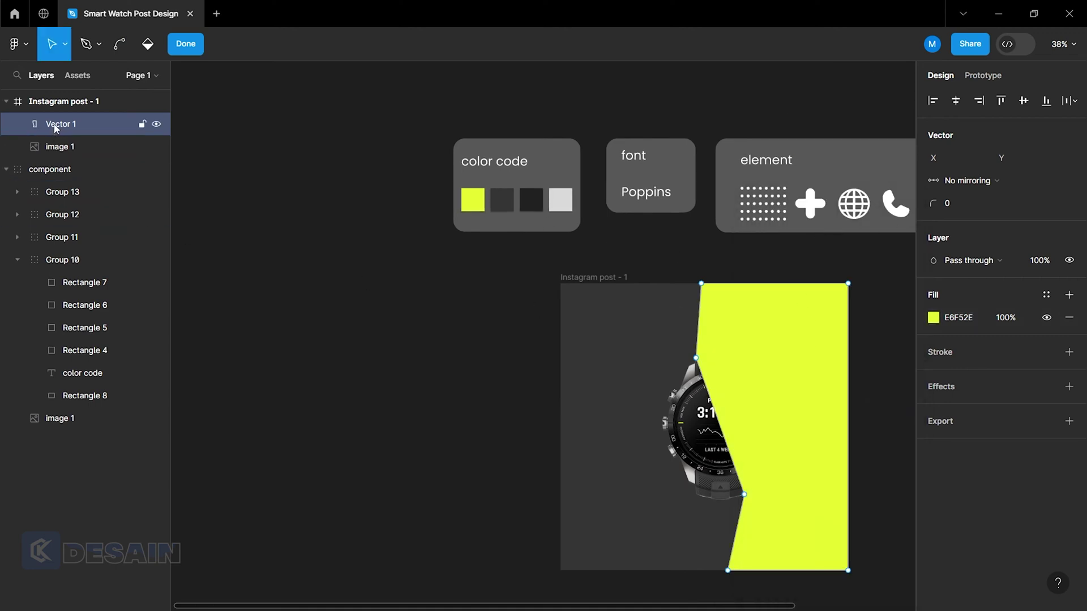
{"action": "left_click_drag", "start_coordinate": [55, 129], "coordinate": [56, 161]}
{"action": "left_click", "coordinate": [193, 53]}
Step: Move the yellow shape's top vertex slightly right to X 573.5
{"action": "left_click", "coordinate": [509, 403]}
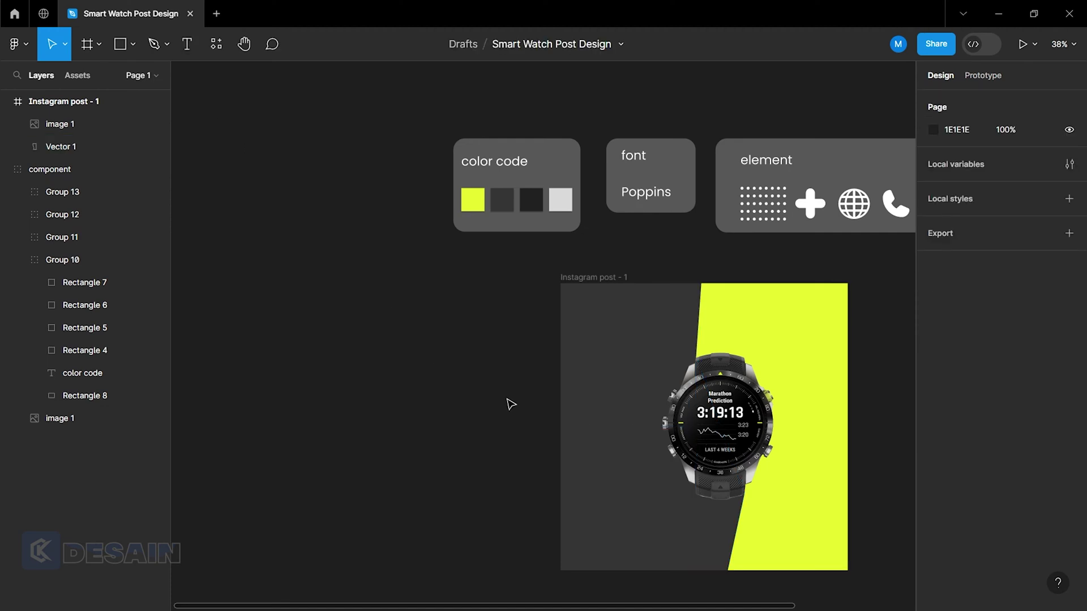
{"action": "scroll", "coordinate": [509, 402], "scroll_direction": "right", "scroll_amount": 3}
{"action": "scroll", "coordinate": [538, 396], "scroll_direction": "up", "scroll_amount": 2}
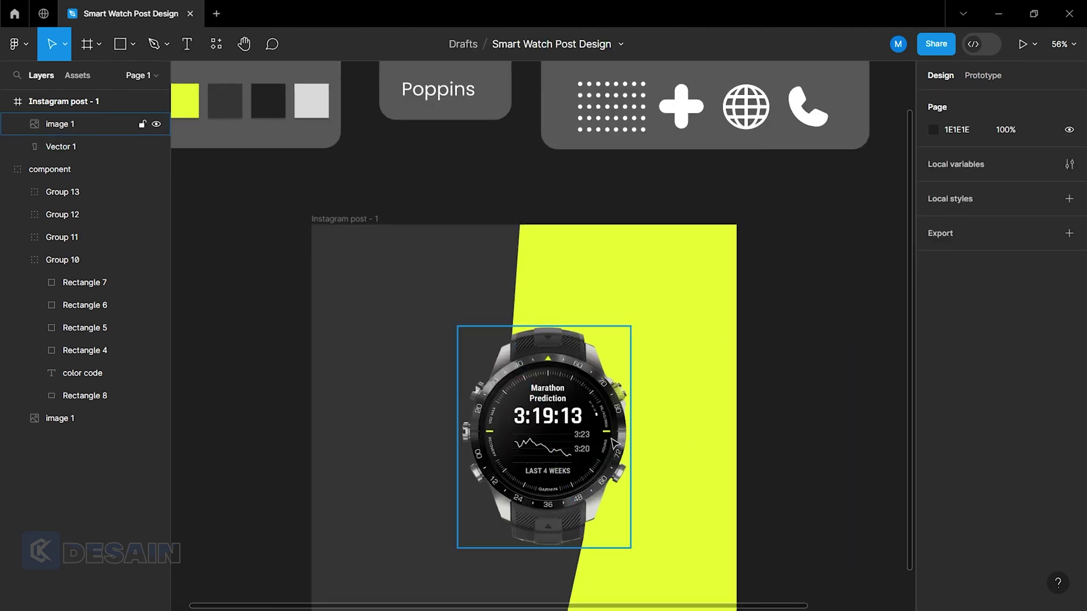
{"action": "scroll", "coordinate": [612, 441], "scroll_direction": "down", "scroll_amount": 2}
{"action": "scroll", "coordinate": [614, 442], "scroll_direction": "up", "scroll_amount": 1}
{"action": "scroll", "coordinate": [522, 326], "scroll_direction": "up", "scroll_amount": 2}
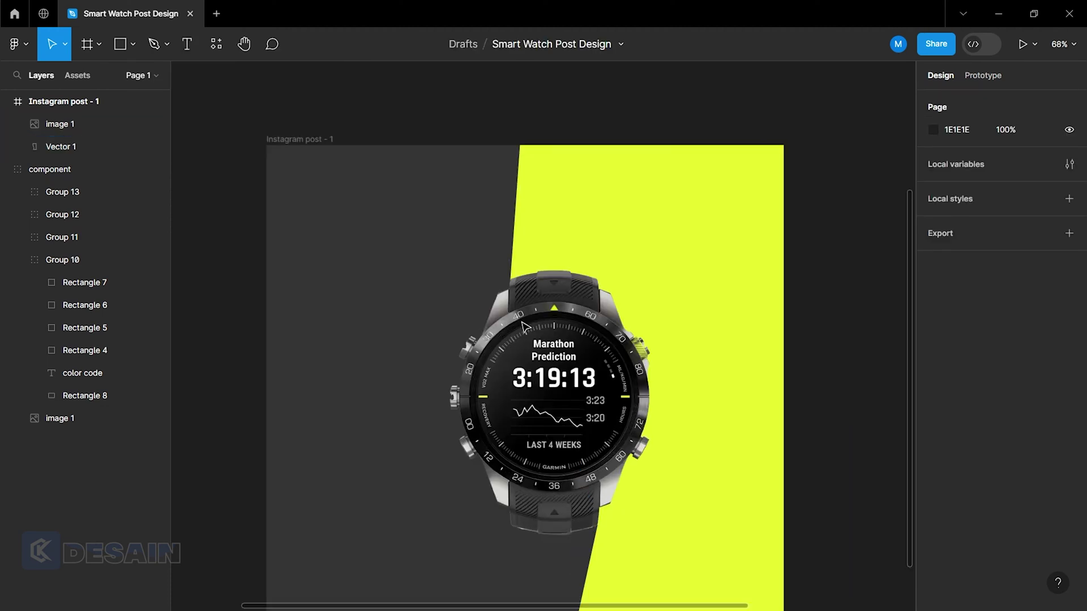
{"action": "left_click", "coordinate": [553, 213]}
{"action": "double_click", "coordinate": [564, 201]}
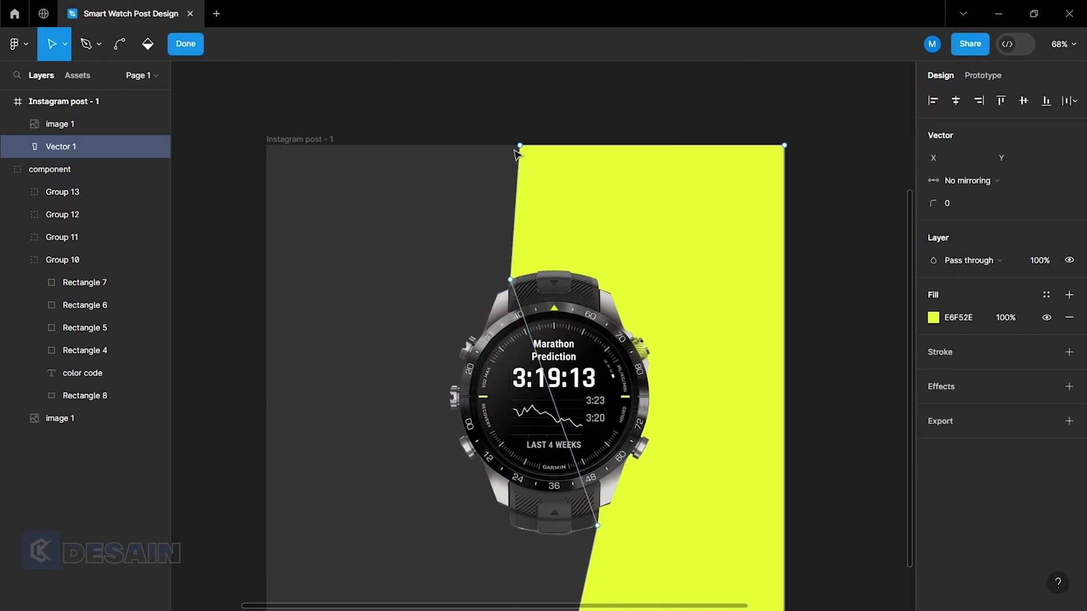
{"action": "left_click_drag", "start_coordinate": [520, 146], "coordinate": [540, 145]}
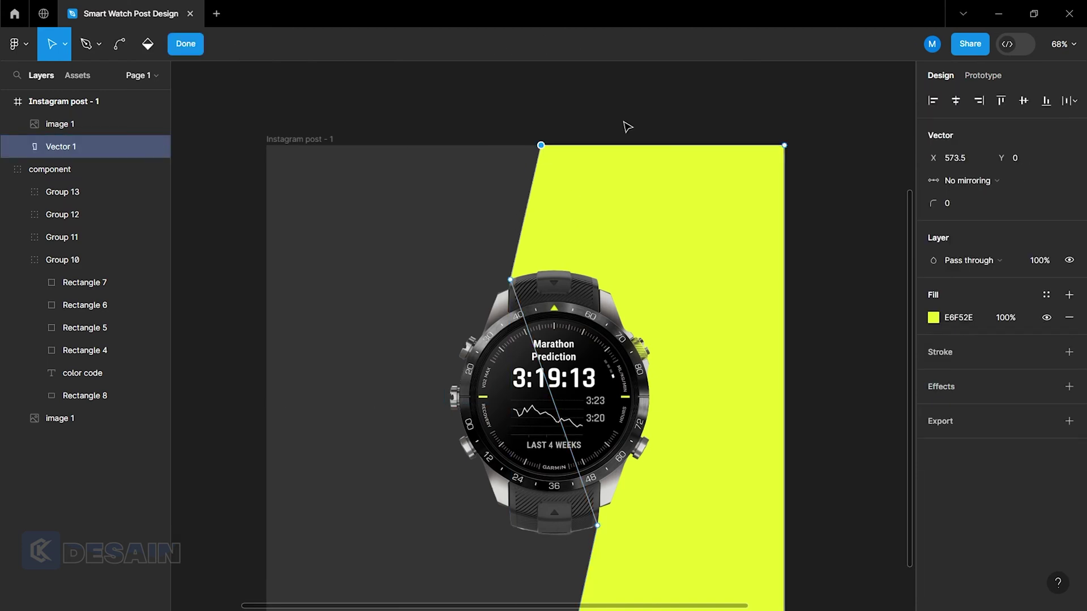
{"action": "left_click", "coordinate": [185, 43]}
{"action": "key", "text": "Escape"}
Step: Lock the yellow shape's layer, Vector 1, in the Layers panel
{"action": "scroll", "coordinate": [493, 136], "scroll_direction": "down", "scroll_amount": 3, "text": "ctrl"}
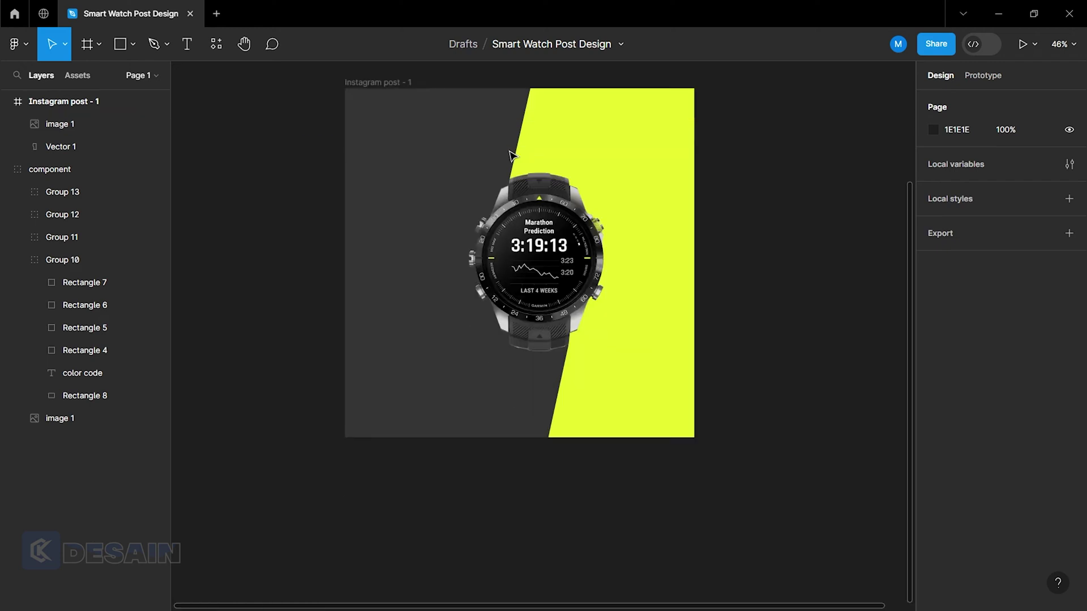
{"action": "scroll", "coordinate": [506, 170], "scroll_direction": "up", "scroll_amount": 3}
{"action": "scroll", "coordinate": [504, 184], "scroll_direction": "up", "scroll_amount": 3}
{"action": "scroll", "coordinate": [503, 192], "scroll_direction": "down", "scroll_amount": 3}
{"action": "left_click", "coordinate": [617, 290]}
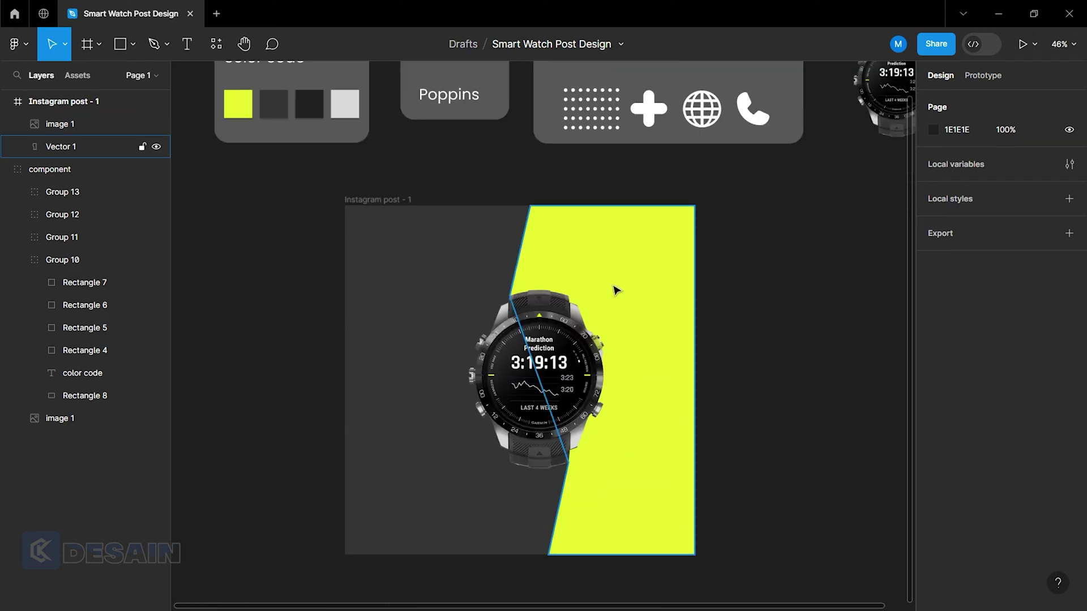
{"action": "left_click", "coordinate": [142, 147]}
{"action": "left_click", "coordinate": [315, 145]}
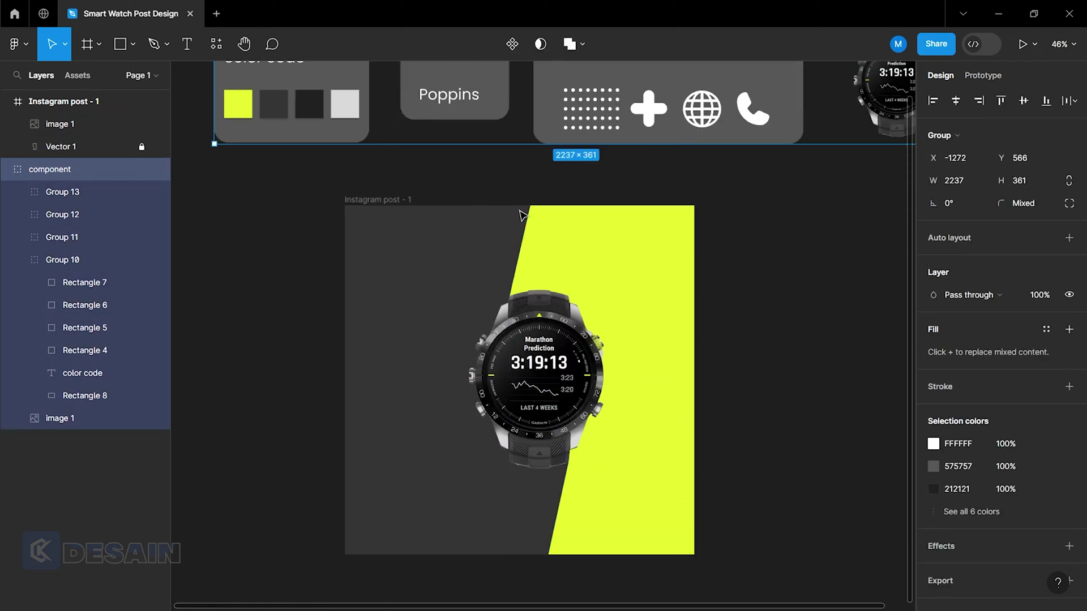
{"action": "key", "text": "shift+0"}
{"action": "key", "text": "Escape"}
Step: Draw a pen line from the yellow shape's top-left corner down to the watch
{"action": "left_click", "coordinate": [154, 43]}
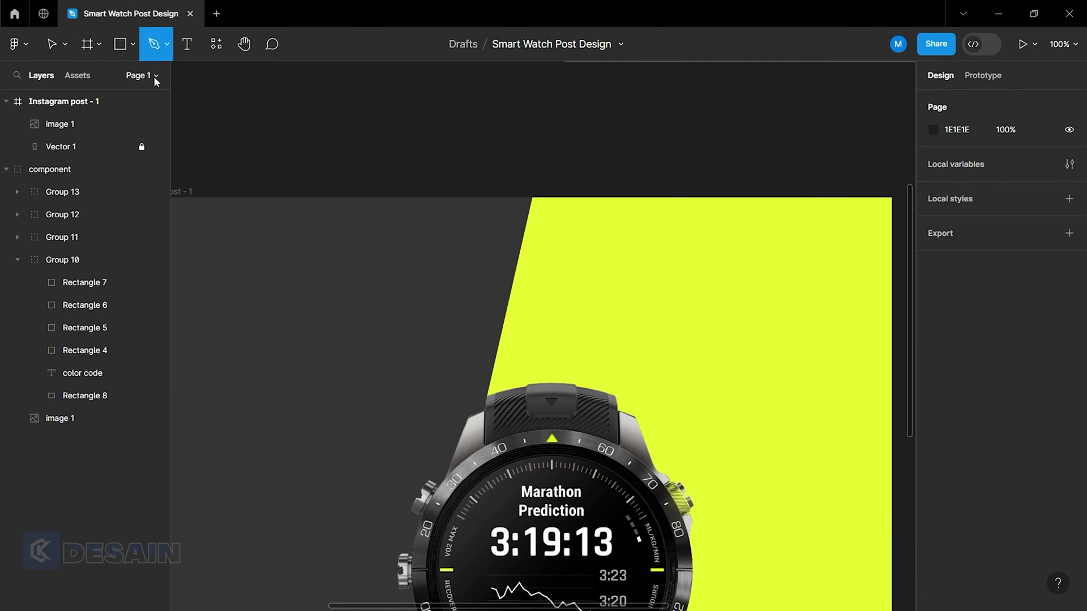
{"action": "scroll", "coordinate": [527, 201], "scroll_direction": "up", "scroll_amount": 2}
{"action": "scroll", "coordinate": [561, 202], "scroll_direction": "up", "scroll_amount": 5}
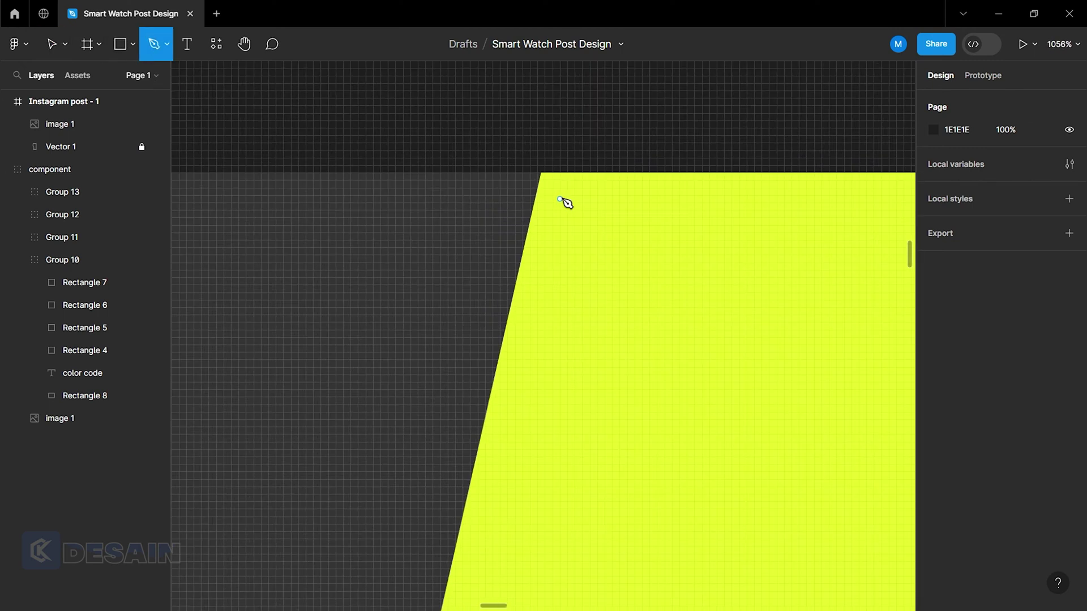
{"action": "left_click", "coordinate": [542, 176]}
{"action": "scroll", "coordinate": [546, 177], "scroll_direction": "down", "scroll_amount": 5}
{"action": "scroll", "coordinate": [485, 340], "scroll_direction": "down", "scroll_amount": 3}
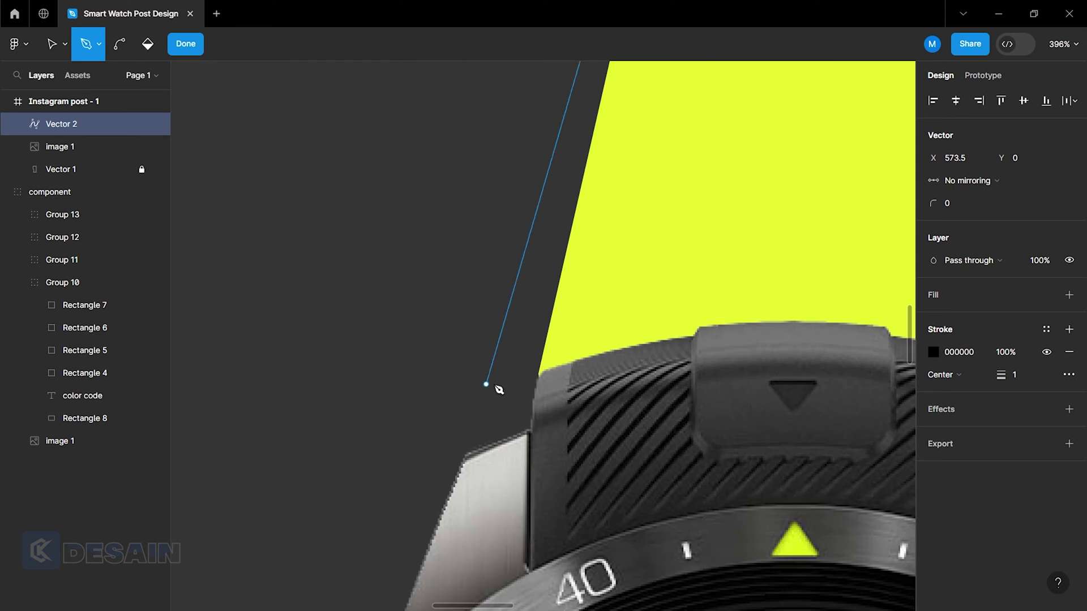
{"action": "left_click", "coordinate": [526, 428]}
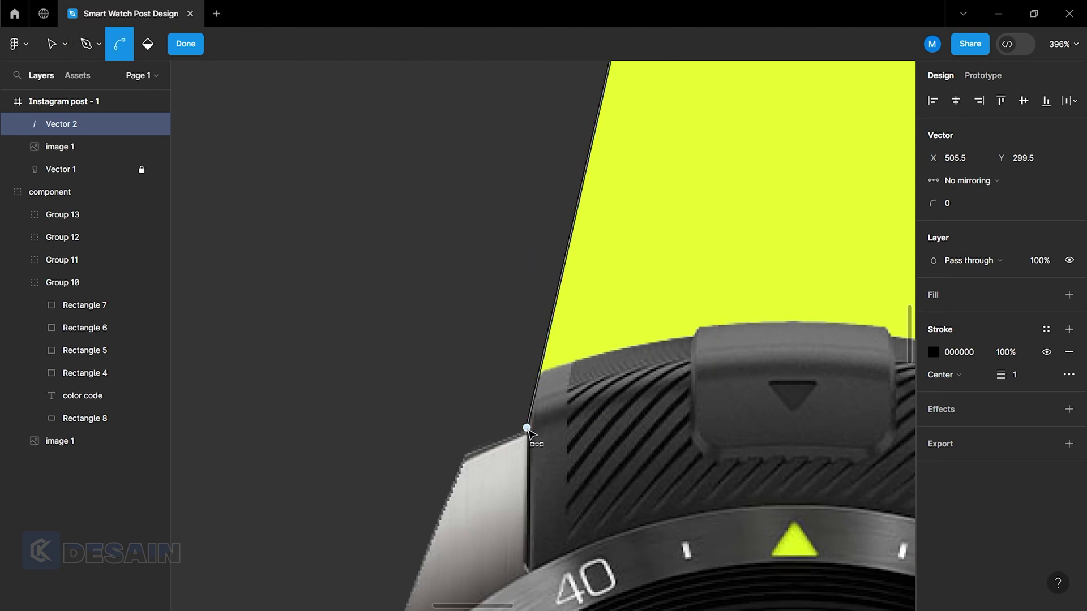
{"action": "scroll", "coordinate": [527, 428], "scroll_direction": "down", "scroll_amount": 3}
Step: Set the line's stroke to light grey DADADA, sampled from the swatch
{"action": "left_click", "coordinate": [933, 352]}
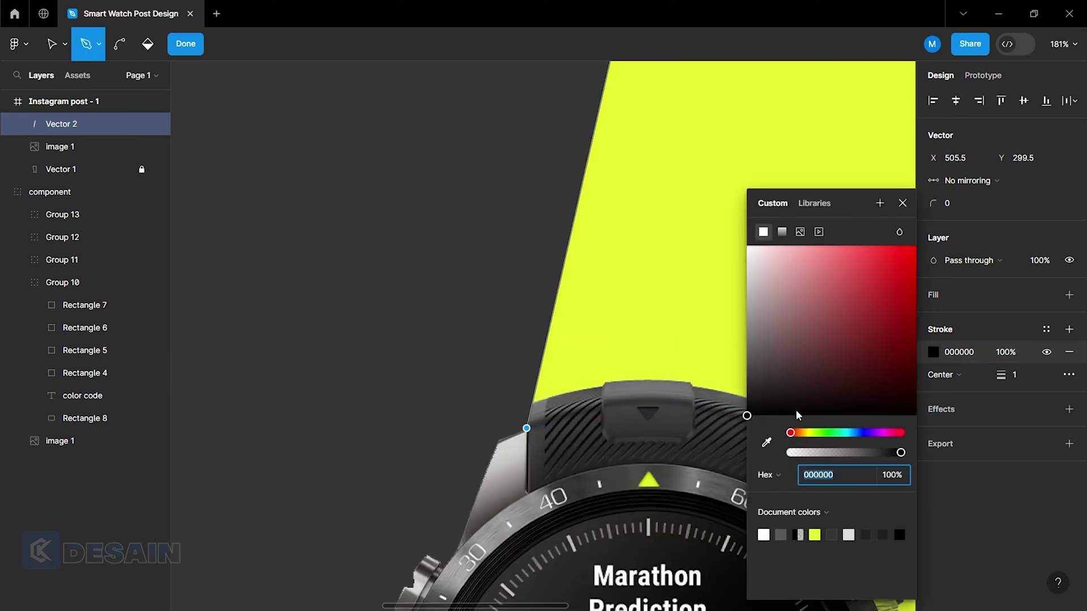
{"action": "left_click", "coordinate": [767, 442]}
{"action": "scroll", "coordinate": [603, 378], "scroll_direction": "down", "scroll_amount": 2}
{"action": "scroll", "coordinate": [602, 379], "scroll_direction": "down", "scroll_amount": 5}
{"action": "scroll", "coordinate": [509, 340], "scroll_direction": "up", "scroll_amount": 4}
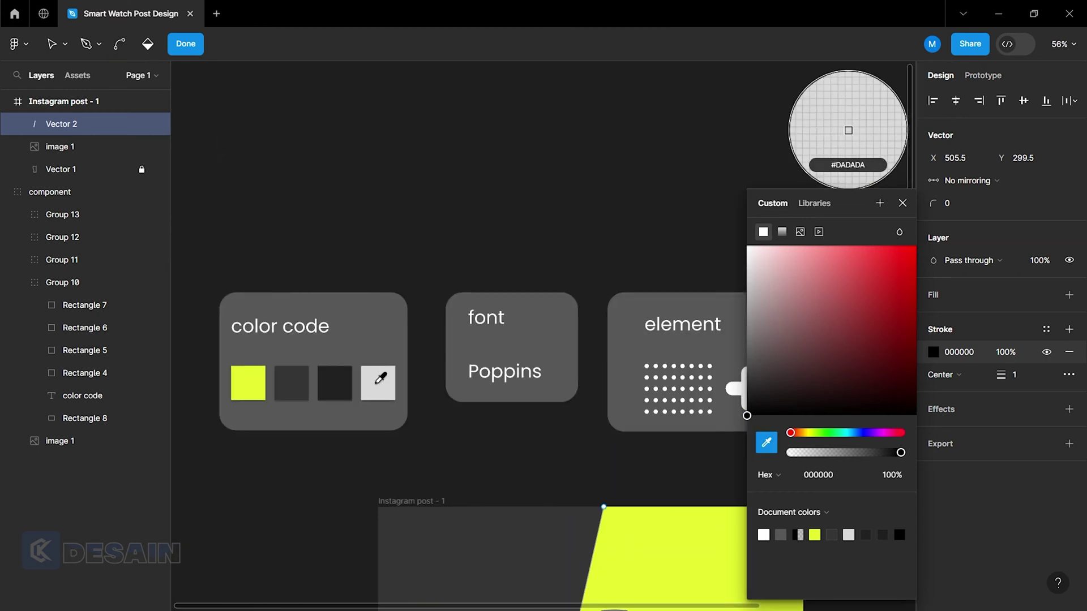
{"action": "left_click", "coordinate": [377, 383]}
{"action": "left_click", "coordinate": [903, 203]}
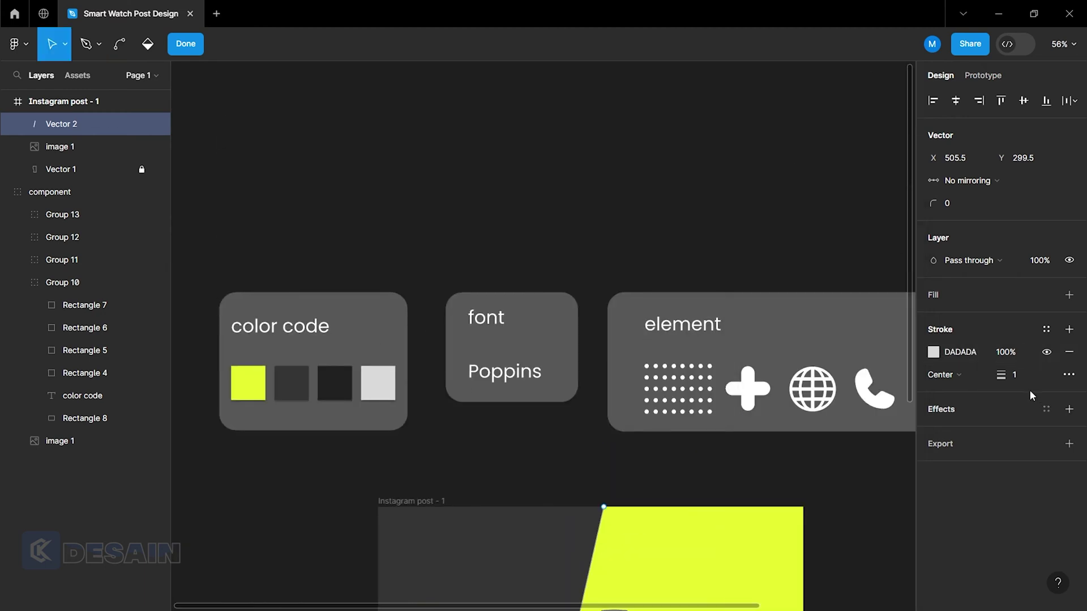
{"action": "type", "text": "0"}
{"action": "scroll", "coordinate": [668, 426], "scroll_direction": "down", "scroll_amount": 3}
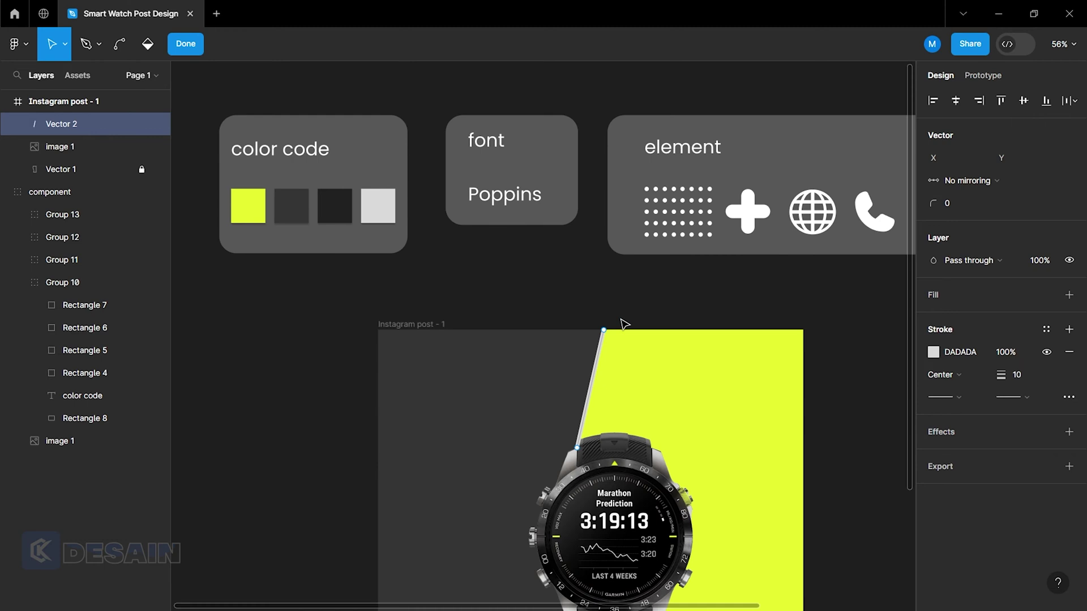
{"action": "scroll", "coordinate": [623, 324], "scroll_direction": "up", "scroll_amount": 5, "text": "ctrl"}
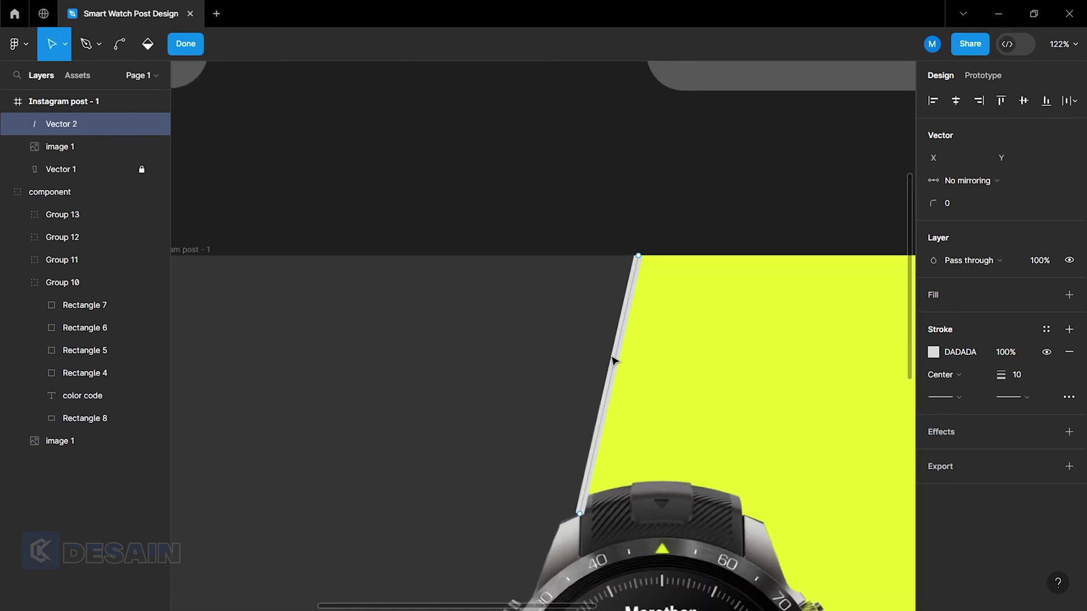
{"action": "left_click", "coordinate": [185, 44]}
Step: Move the grey line, Vector 2, below the watch image layer
{"action": "left_click", "coordinate": [542, 253]}
{"action": "scroll", "coordinate": [649, 304], "scroll_direction": "down", "scroll_amount": 3}
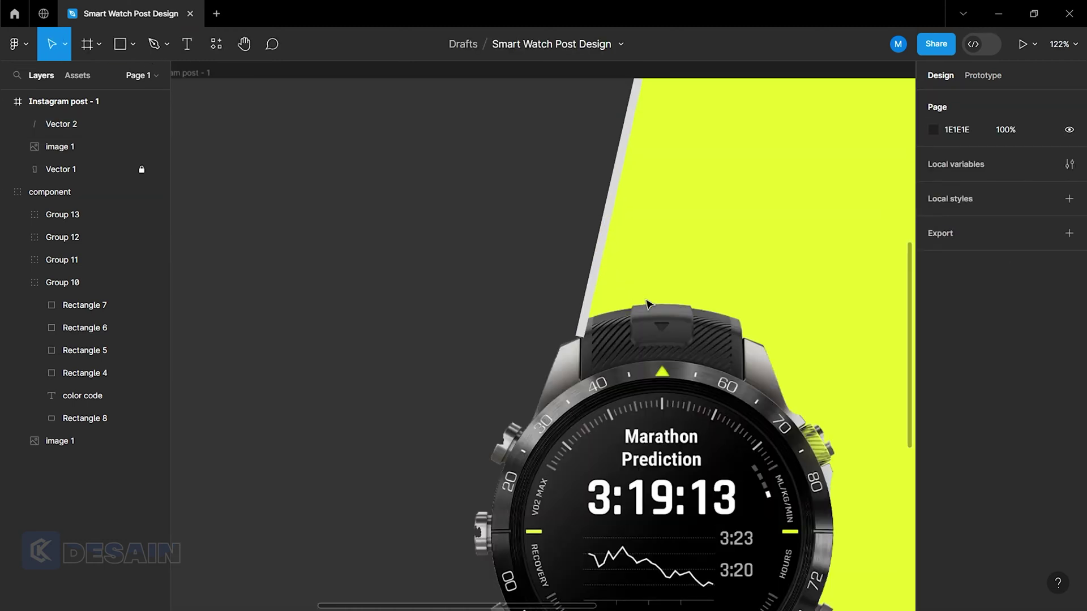
{"action": "left_click", "coordinate": [588, 274]}
{"action": "left_click_drag", "start_coordinate": [75, 119], "coordinate": [68, 159]}
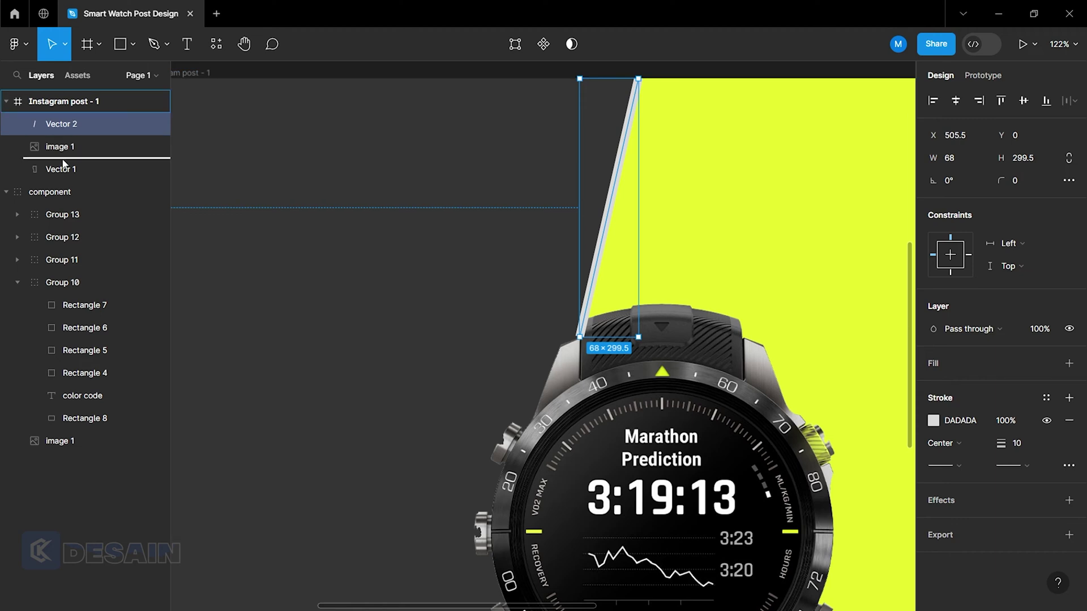
{"action": "left_click", "coordinate": [449, 271]}
{"action": "scroll", "coordinate": [592, 334], "scroll_direction": "up", "scroll_amount": 5, "text": "ctrl"}
{"action": "left_click", "coordinate": [581, 290]}
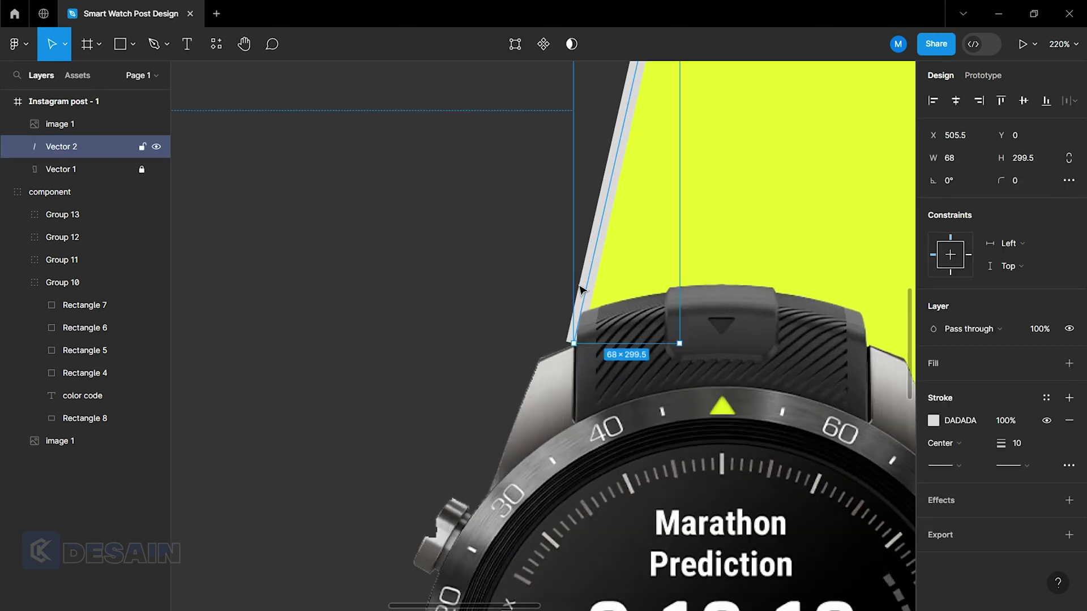
{"action": "key", "text": "shift+0"}
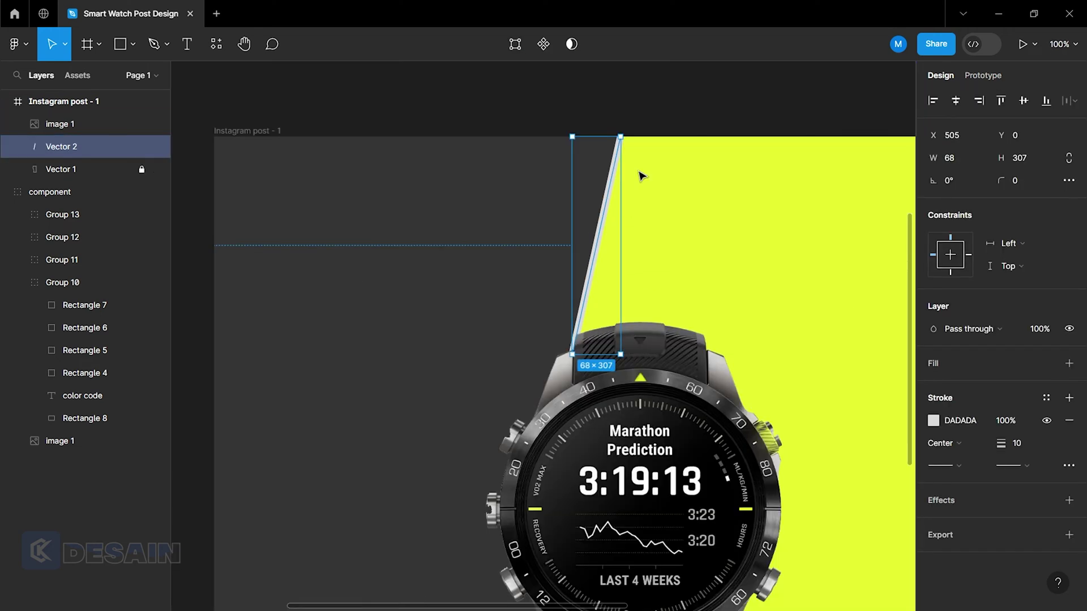
Step: Set the grey line's stroke weight to 15
{"action": "left_click", "coordinate": [651, 118]}
{"action": "scroll", "coordinate": [608, 201], "scroll_direction": "down", "scroll_amount": 5}
{"action": "scroll", "coordinate": [623, 254], "scroll_direction": "down", "scroll_amount": 4, "text": "ctrl"}
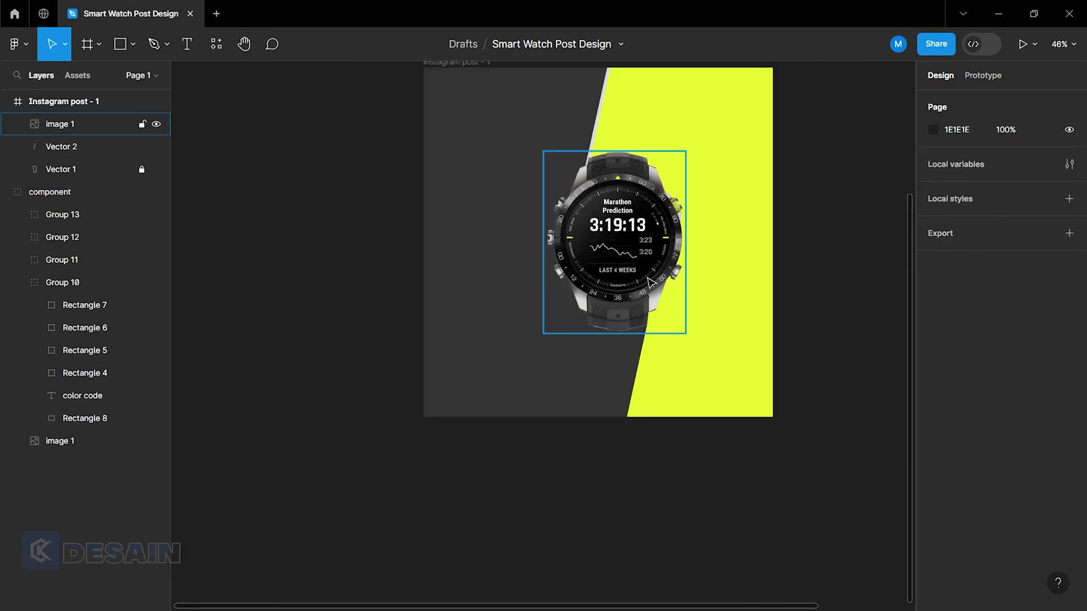
{"action": "scroll", "coordinate": [668, 430], "scroll_direction": "up", "scroll_amount": 1, "text": "ctrl"}
{"action": "scroll", "coordinate": [667, 407], "scroll_direction": "up", "scroll_amount": 1}
{"action": "scroll", "coordinate": [666, 405], "scroll_direction": "up", "scroll_amount": 1}
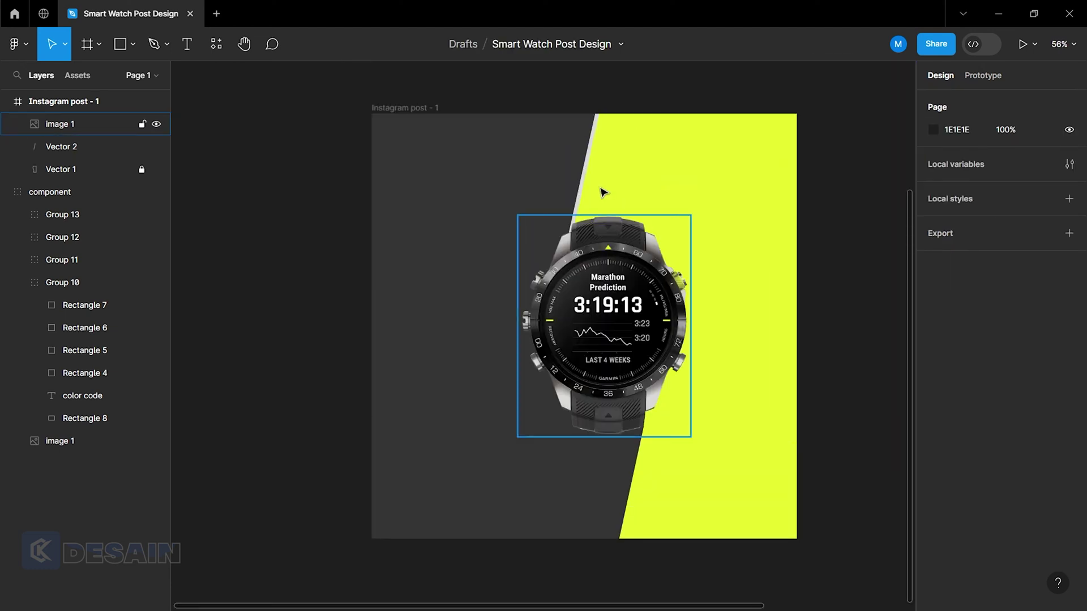
{"action": "left_click", "coordinate": [585, 173]}
{"action": "type", "text": "15"}
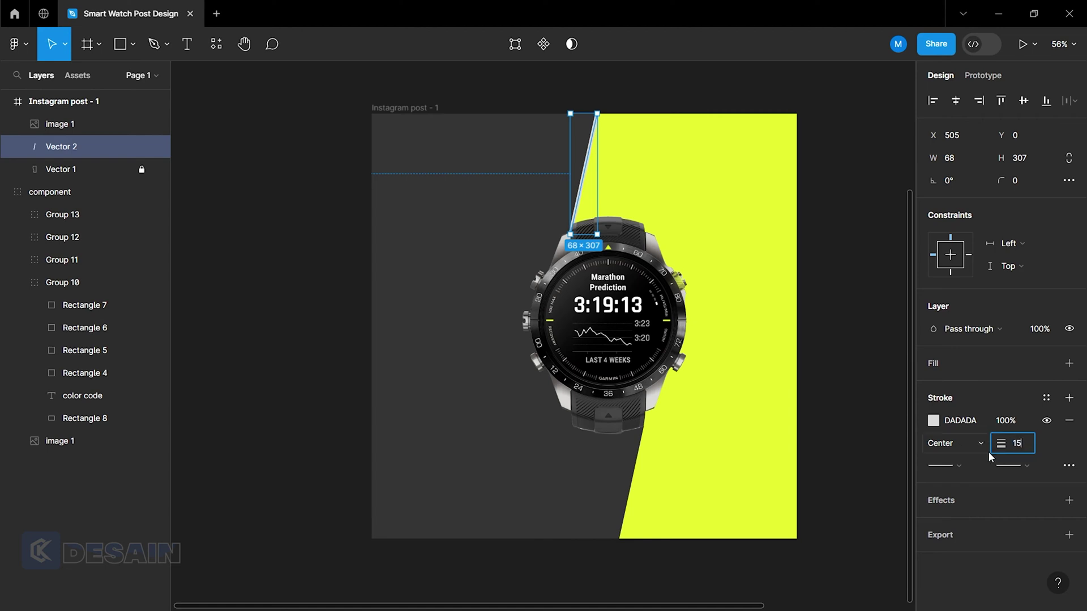
{"action": "left_click", "coordinate": [801, 381]}
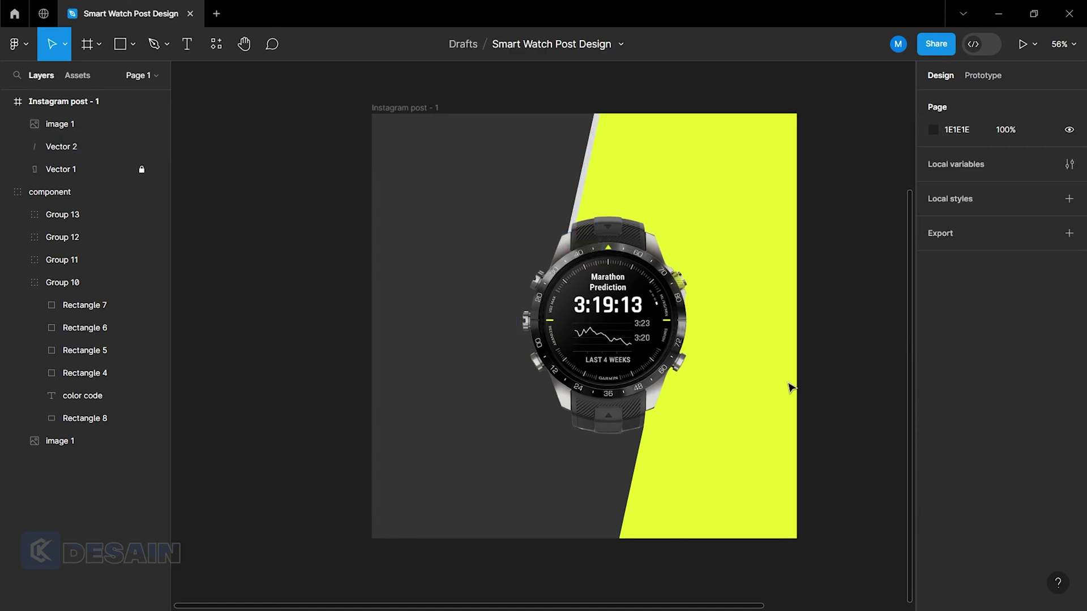
Step: Draw a second diagonal line from the strap's lower-right edge down to the frame's bottom edge
{"action": "left_click", "coordinate": [161, 52]}
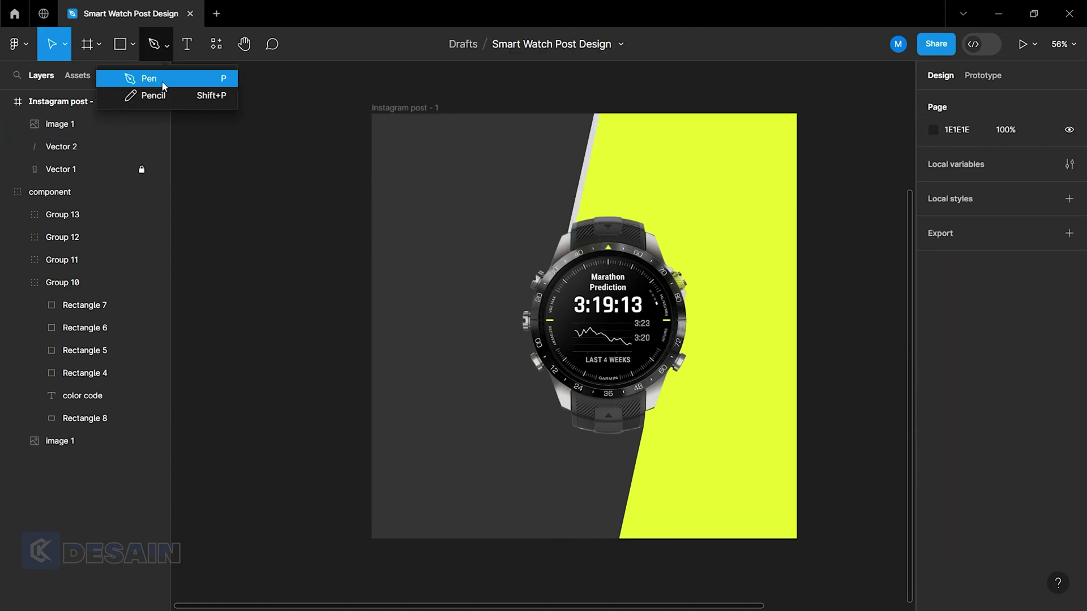
{"action": "left_click", "coordinate": [148, 78]}
{"action": "scroll", "coordinate": [671, 271], "scroll_direction": "up", "scroll_amount": 2}
{"action": "scroll", "coordinate": [641, 280], "scroll_direction": "up", "scroll_amount": 3}
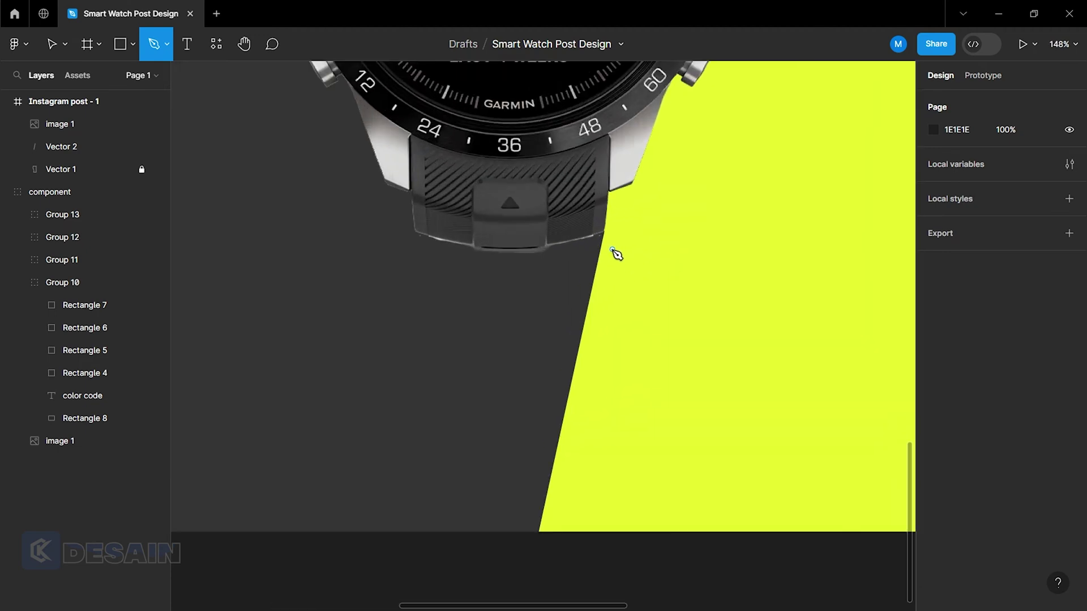
{"action": "scroll", "coordinate": [611, 243], "scroll_direction": "up", "scroll_amount": 3}
{"action": "left_click", "coordinate": [604, 222]}
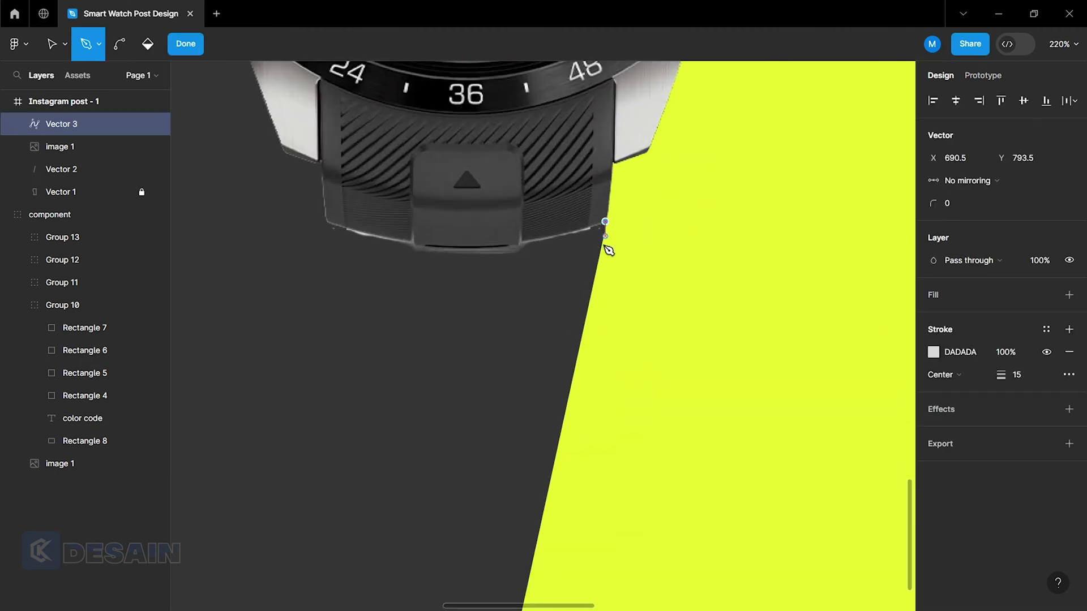
{"action": "scroll", "coordinate": [531, 431], "scroll_direction": "down", "scroll_amount": 5}
{"action": "left_click", "coordinate": [509, 433]}
{"action": "scroll", "coordinate": [508, 433], "scroll_direction": "down", "scroll_amount": 2}
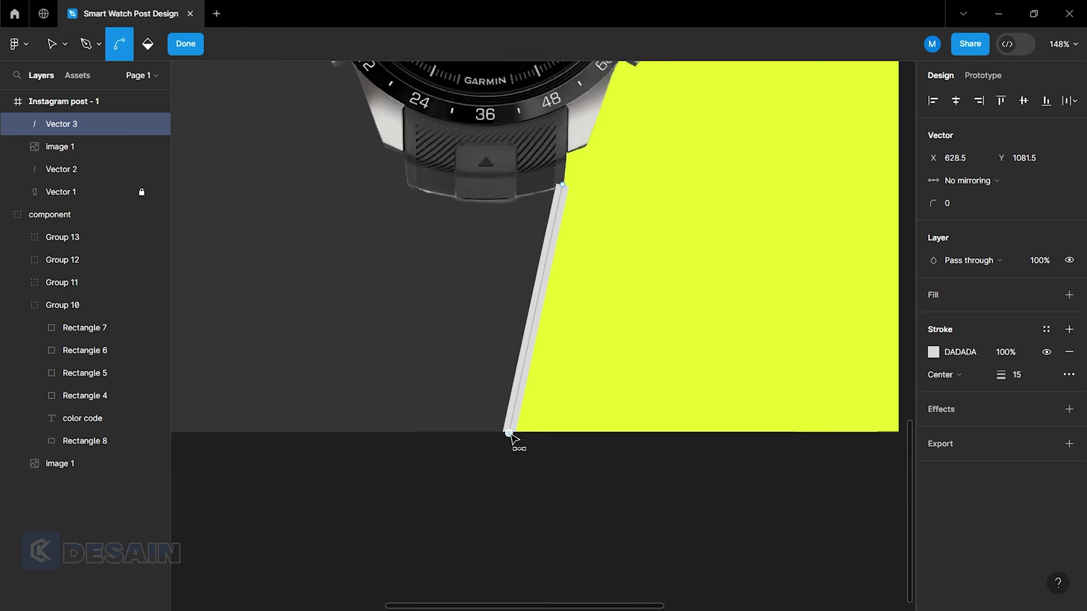
{"action": "scroll", "coordinate": [509, 433], "scroll_direction": "down", "scroll_amount": 2}
{"action": "key", "text": "Escape"}
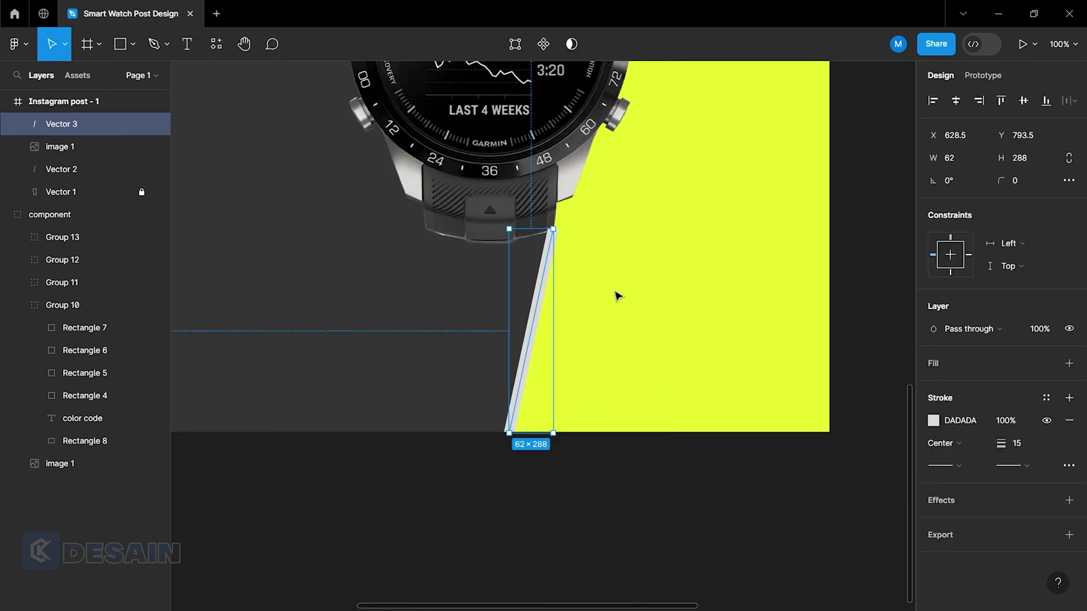
{"action": "key", "text": "Escape"}
Step: Extend the lower line's top end up to the strap and move it behind the watch image
{"action": "scroll", "coordinate": [570, 230], "scroll_direction": "up", "scroll_amount": 3}
{"action": "left_click", "coordinate": [539, 247]}
{"action": "left_click_drag", "start_coordinate": [539, 248], "coordinate": [552, 169]}
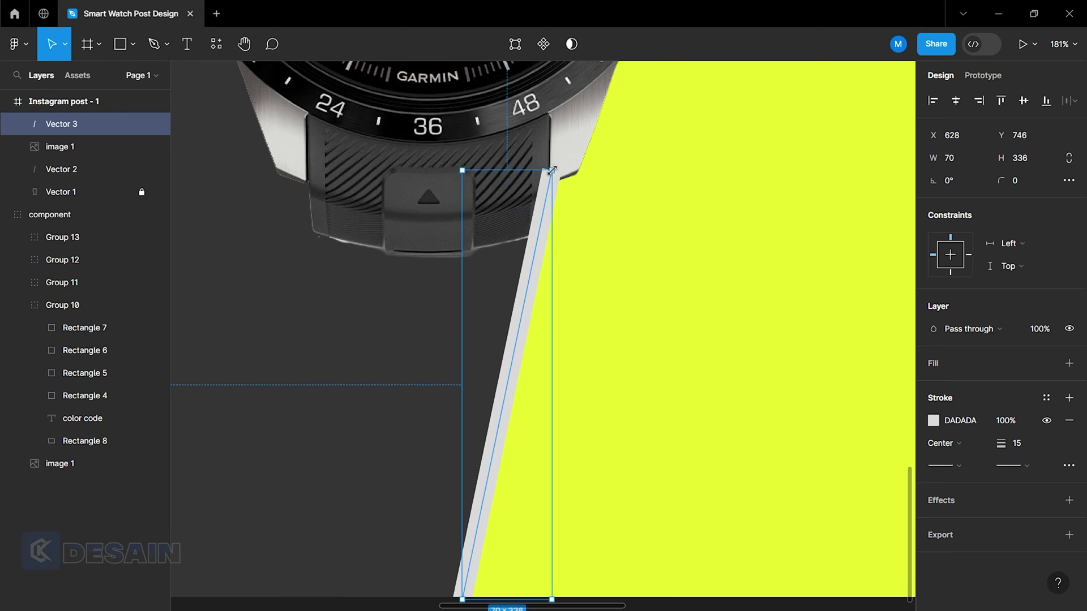
{"action": "left_click_drag", "start_coordinate": [62, 123], "coordinate": [61, 157]}
{"action": "left_click", "coordinate": [261, 328]}
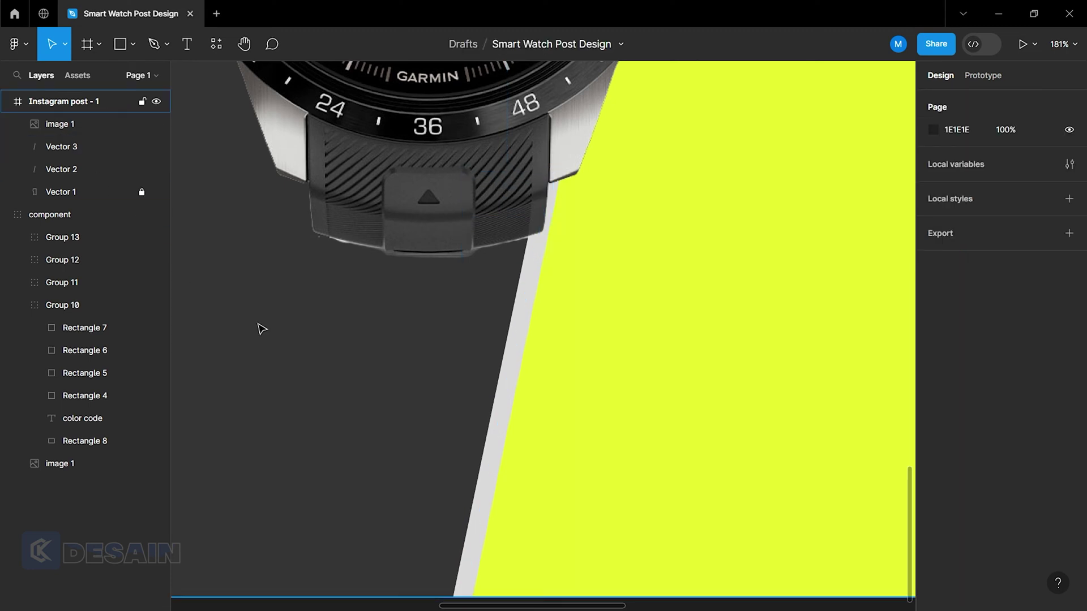
{"action": "scroll", "coordinate": [261, 329], "scroll_direction": "down", "scroll_amount": 3}
{"action": "scroll", "coordinate": [831, 396], "scroll_direction": "down", "scroll_amount": 5}
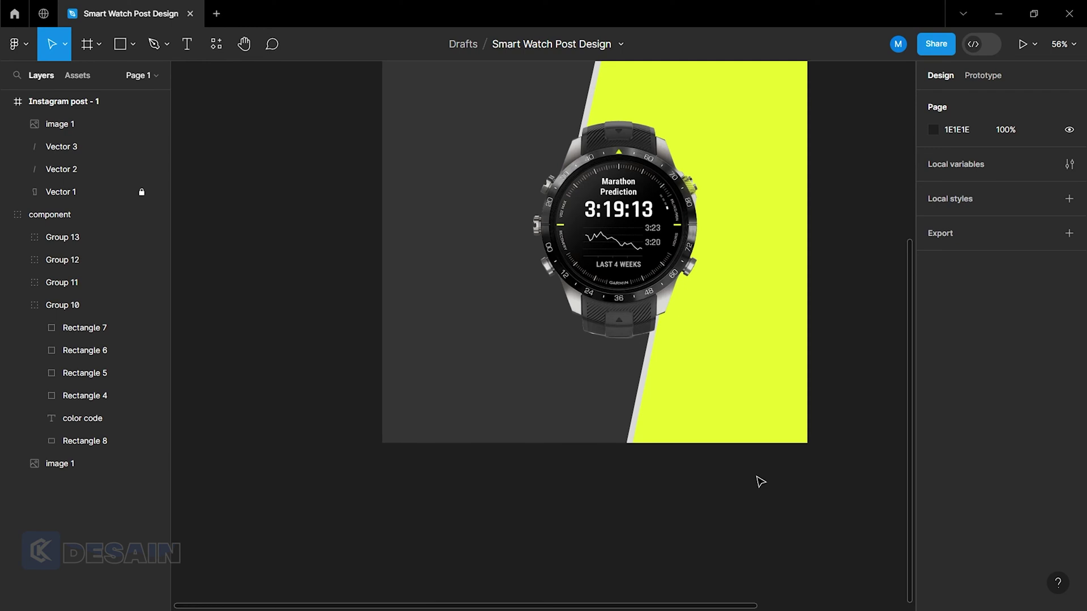
{"action": "scroll", "coordinate": [465, 320], "scroll_direction": "down", "scroll_amount": 2}
{"action": "scroll", "coordinate": [464, 320], "scroll_direction": "down", "scroll_amount": 2}
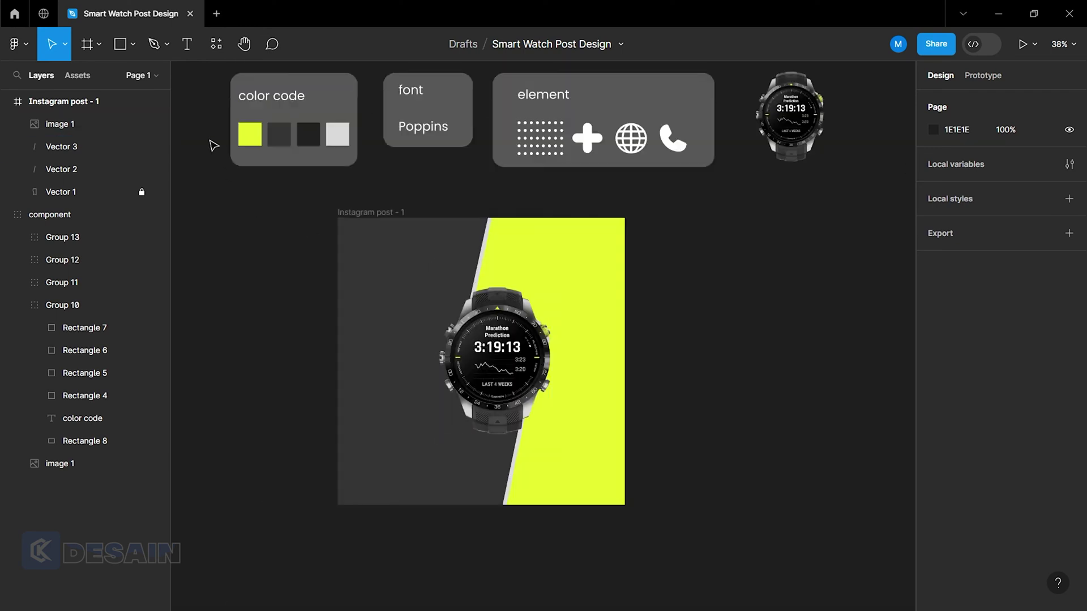
Step: Add a MARQ text beside the post in Poppins Bold at size 276
{"action": "left_click", "coordinate": [188, 45]}
{"action": "left_click", "coordinate": [658, 248]}
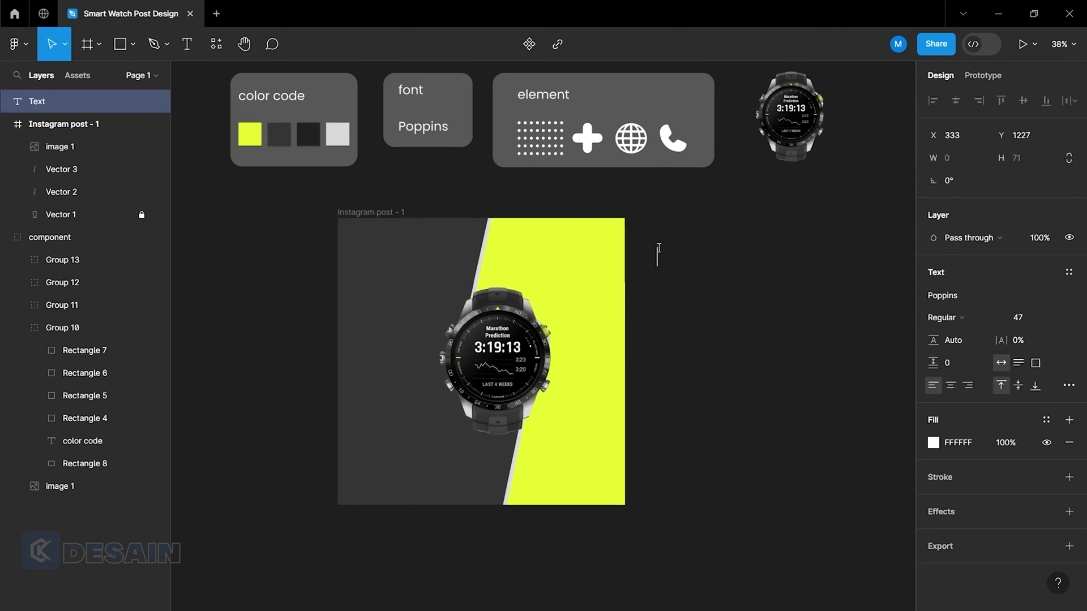
{"action": "left_click", "coordinate": [934, 320]}
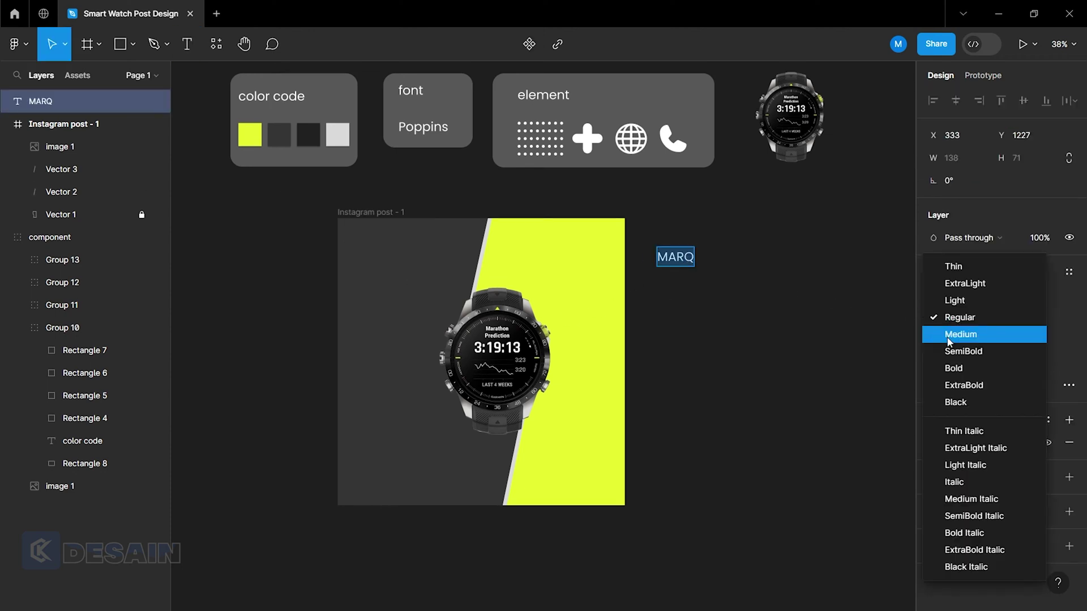
{"action": "left_click", "coordinate": [954, 369]}
{"action": "type", "text": "276"}
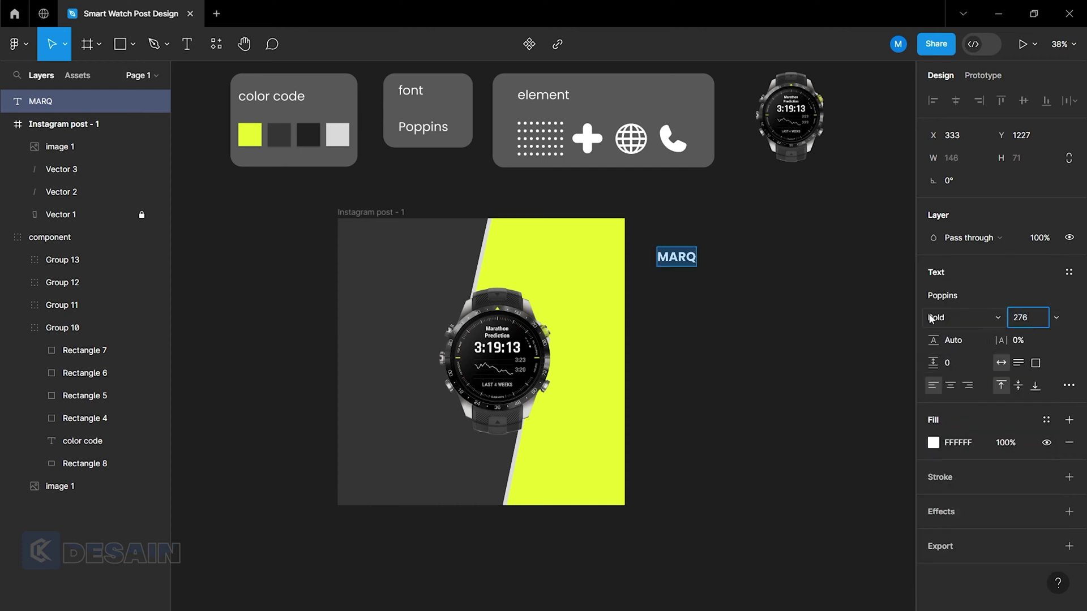
{"action": "key", "text": "Return"}
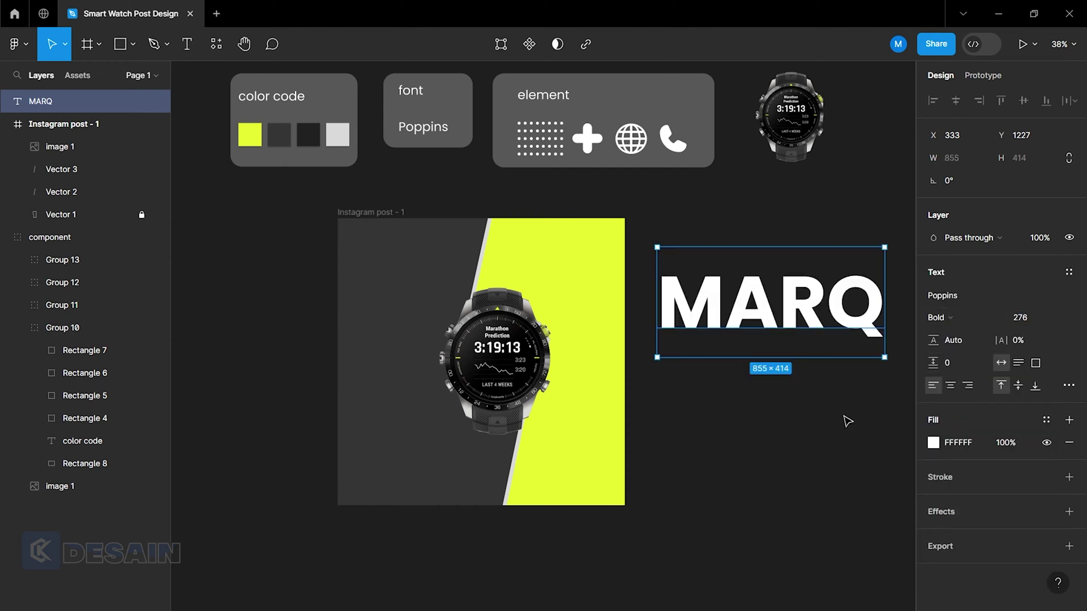
{"action": "left_click_drag", "start_coordinate": [803, 347], "coordinate": [852, 291]}
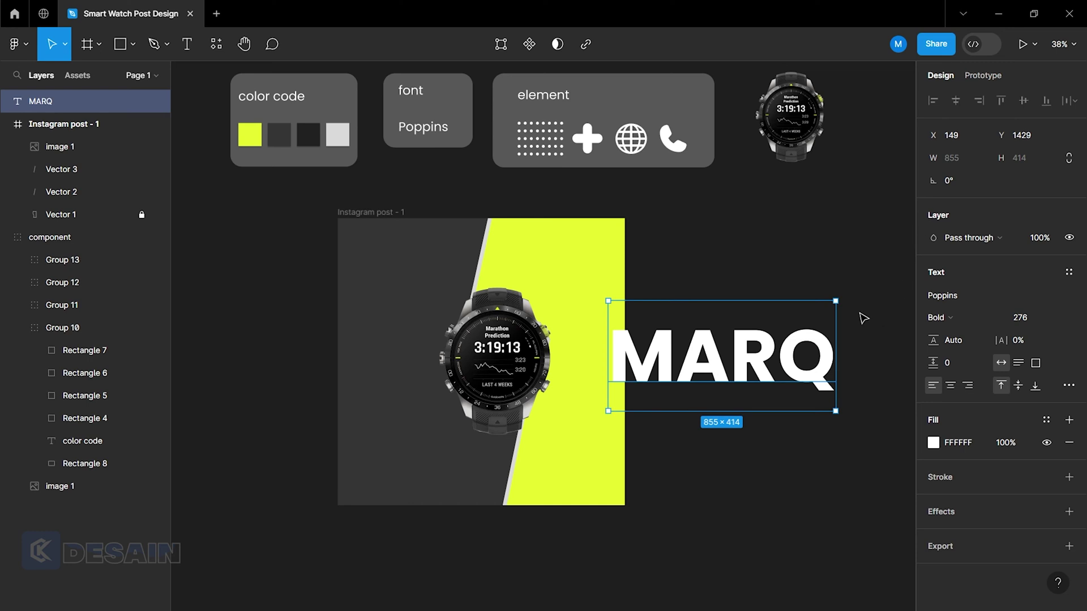
Step: Rotate MARQ 90°, fill it black at 20% opacity, and move it over the yellow panel
{"action": "left_click_drag", "start_coordinate": [844, 301], "coordinate": [682, 254]}
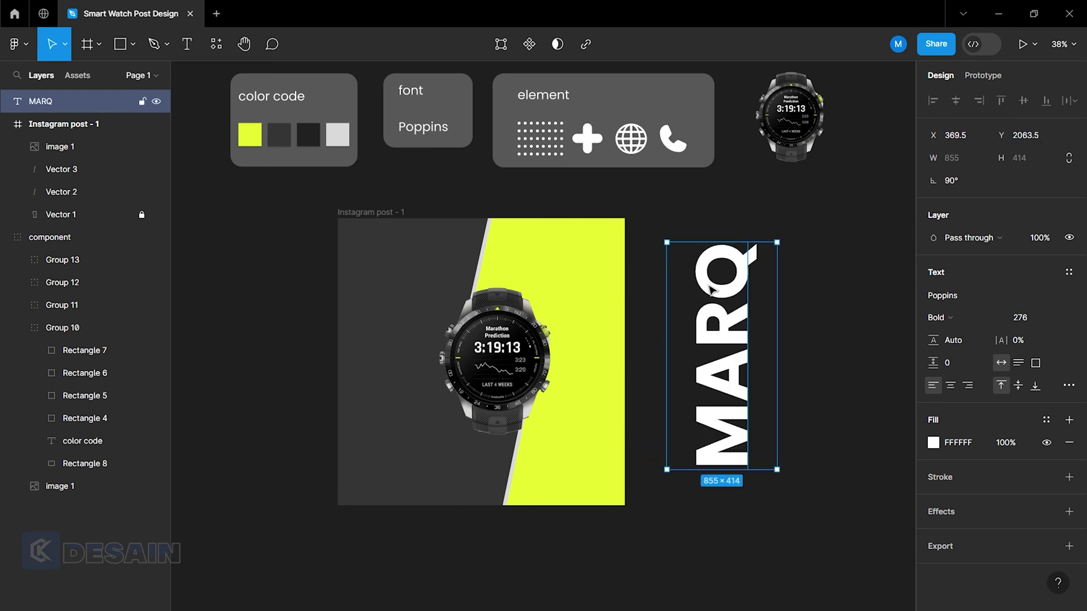
{"action": "left_click", "coordinate": [933, 443]}
{"action": "left_click_drag", "start_coordinate": [779, 345], "coordinate": [747, 415]}
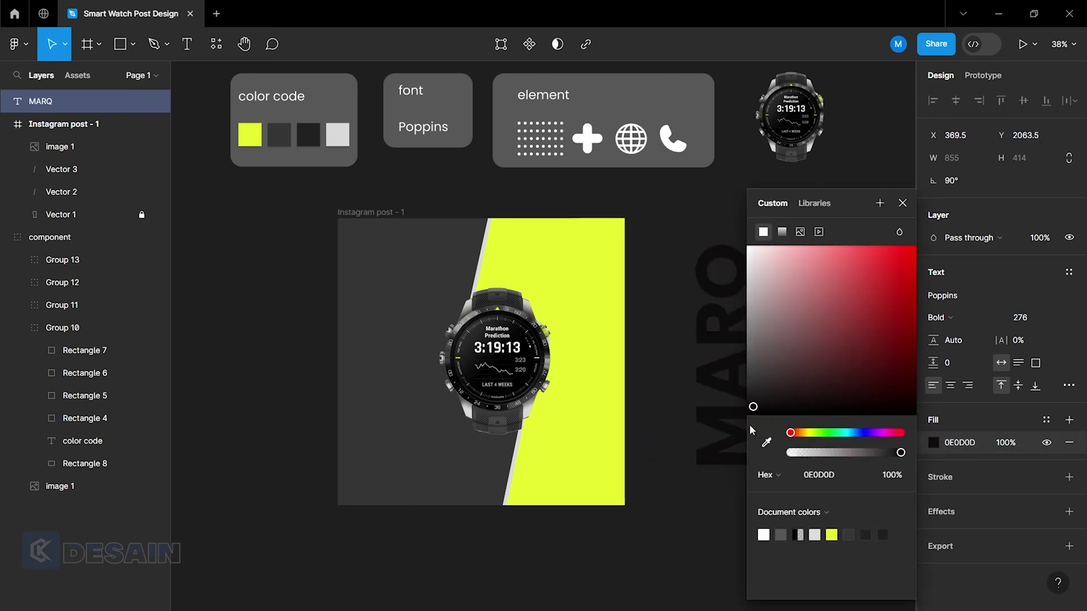
{"action": "left_click", "coordinate": [903, 203]}
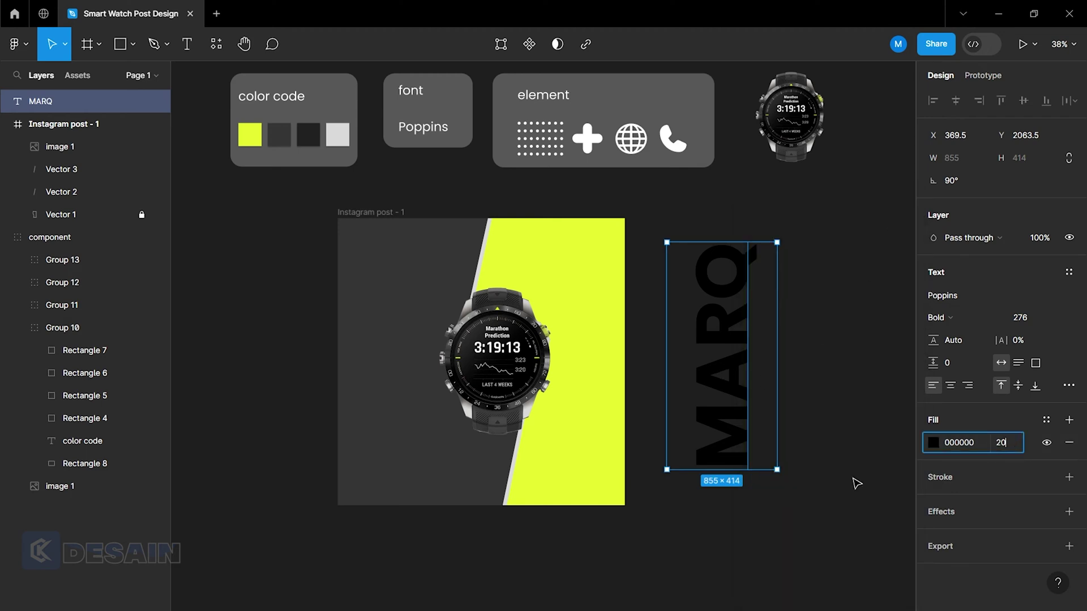
{"action": "key", "text": "Return"}
{"action": "left_click_drag", "start_coordinate": [733, 429], "coordinate": [592, 430]}
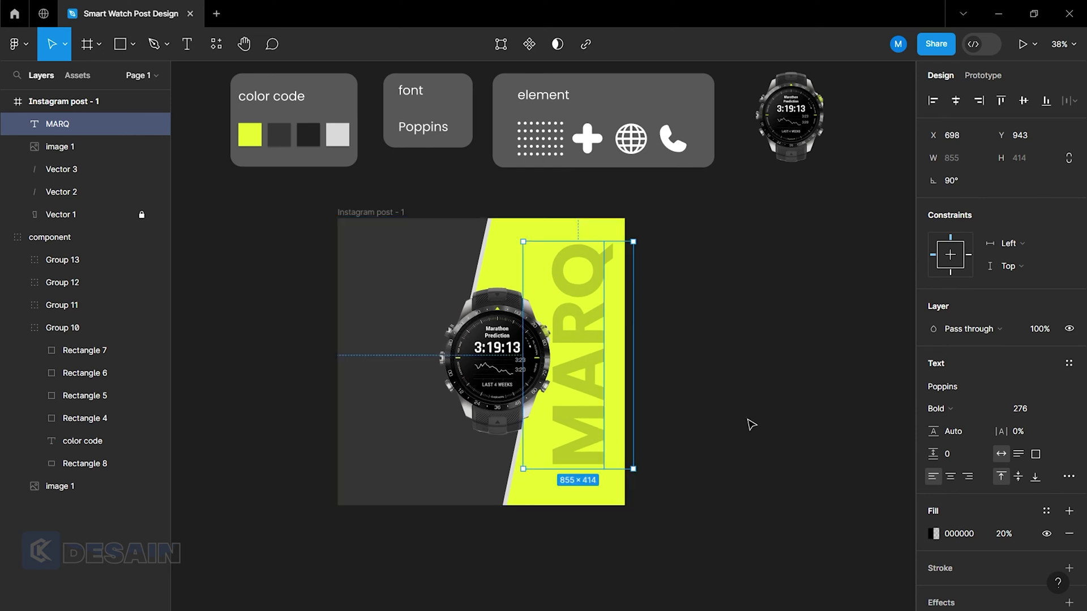
Step: Set the MARQ letter spacing to 12%, then widen it to 20%
{"action": "left_click", "coordinate": [1019, 432]}
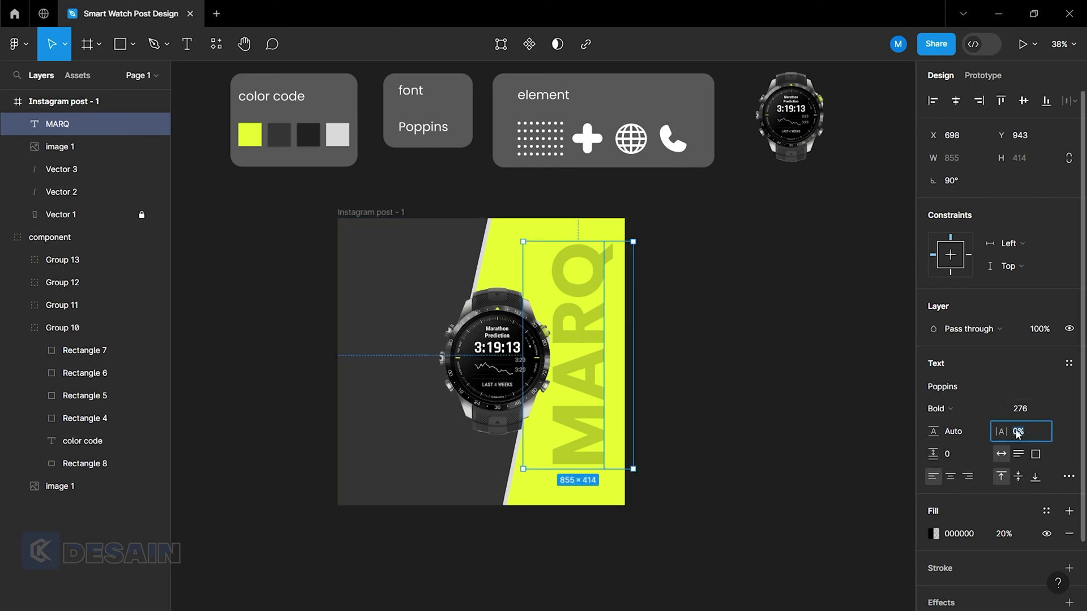
{"action": "type", "text": "12"}
{"action": "key", "text": "Return"}
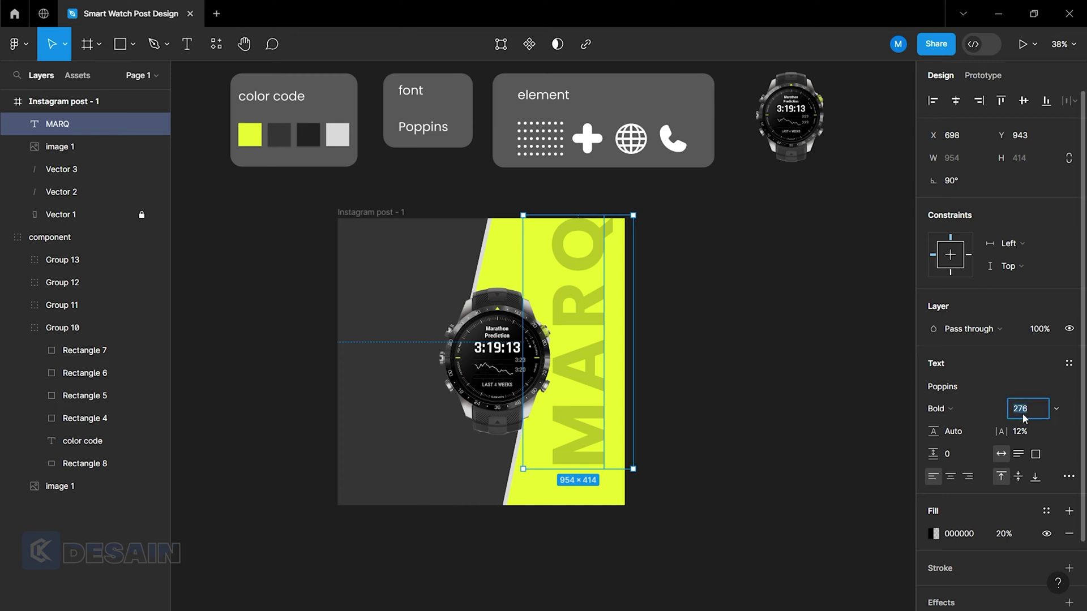
{"action": "left_click", "coordinate": [1019, 433]}
{"action": "type", "text": "20"}
{"action": "key", "text": "Return"}
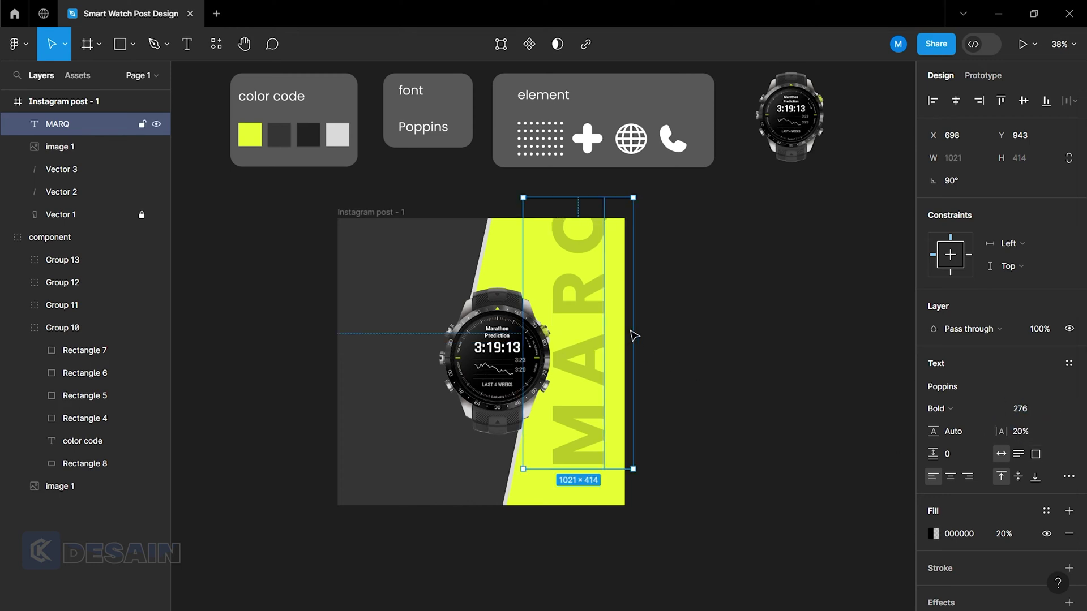
Step: Position MARQ at X 745 on the post's right edge and lock its layer
{"action": "left_click", "coordinate": [815, 326]}
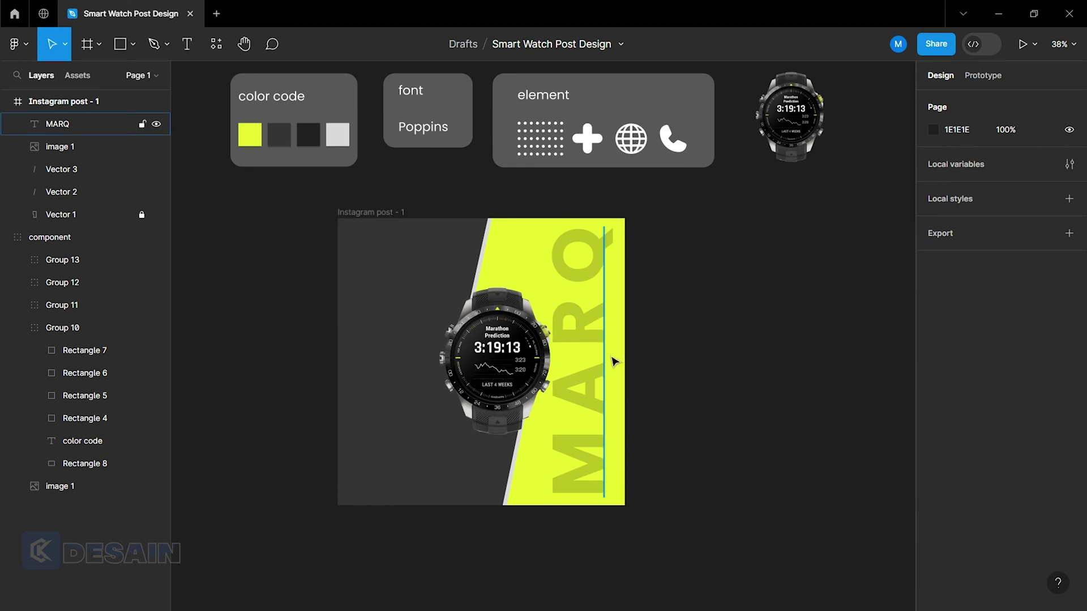
{"action": "left_click", "coordinate": [587, 345]}
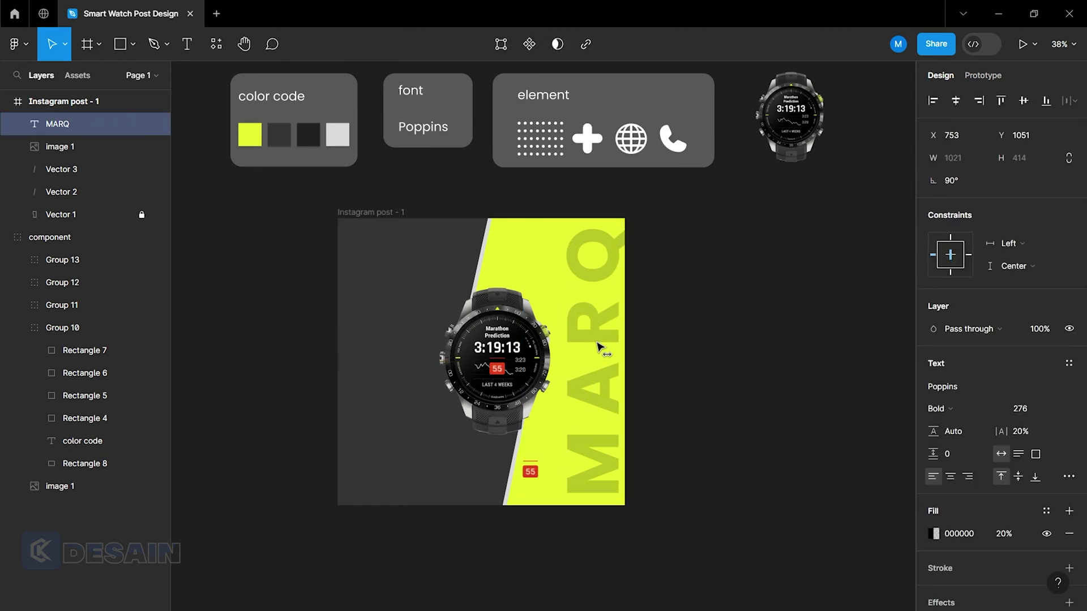
{"action": "scroll", "coordinate": [590, 334], "scroll_direction": "up", "scroll_amount": 5, "text": "ctrl"}
{"action": "key", "text": "Return"}
{"action": "key", "text": "Escape"}
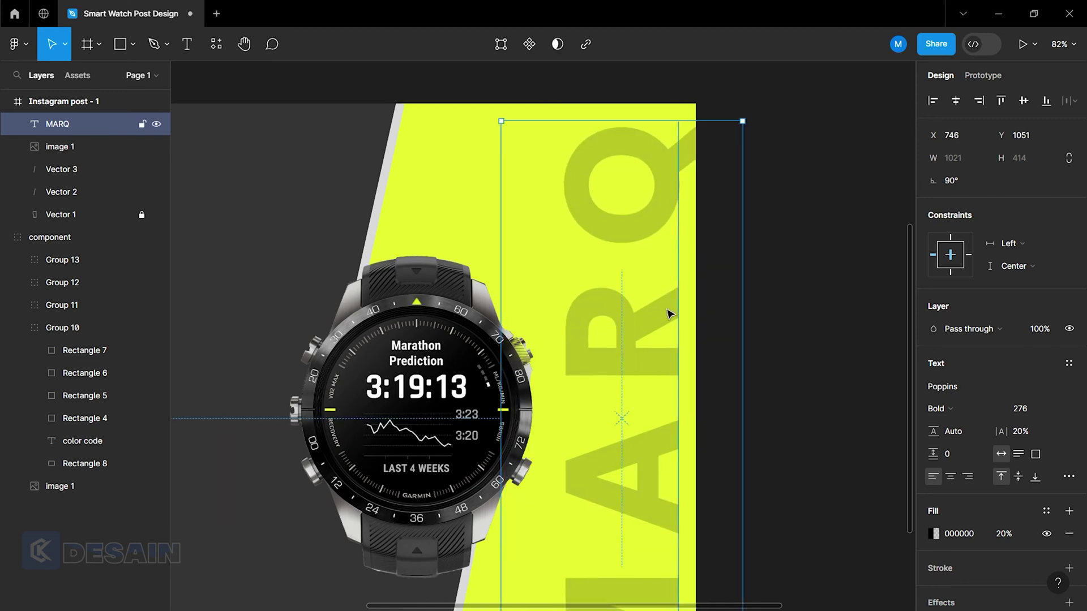
{"action": "left_click", "coordinate": [756, 342]}
{"action": "scroll", "coordinate": [736, 363], "scroll_direction": "down", "scroll_amount": 3, "text": "ctrl"}
{"action": "left_click", "coordinate": [63, 147]}
{"action": "left_click", "coordinate": [116, 124]}
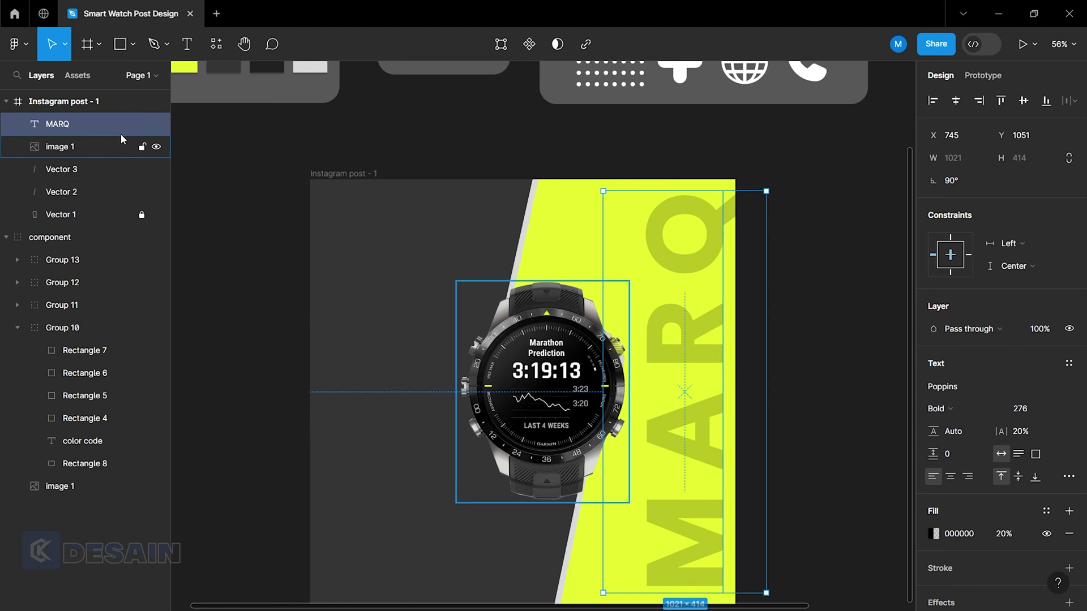
{"action": "left_click", "coordinate": [141, 124]}
{"action": "left_click", "coordinate": [432, 303]}
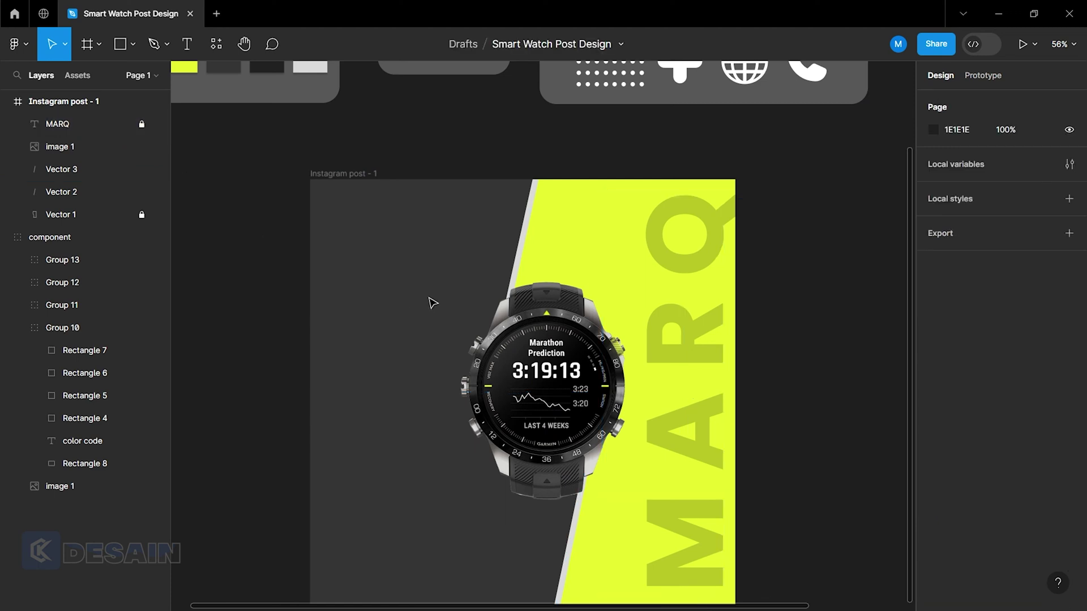
Step: Unlock Vector 1 and shift the watch and both diagonal lines slightly right
{"action": "left_click", "coordinate": [141, 215]}
{"action": "left_click_drag", "start_coordinate": [479, 213], "coordinate": [625, 542]}
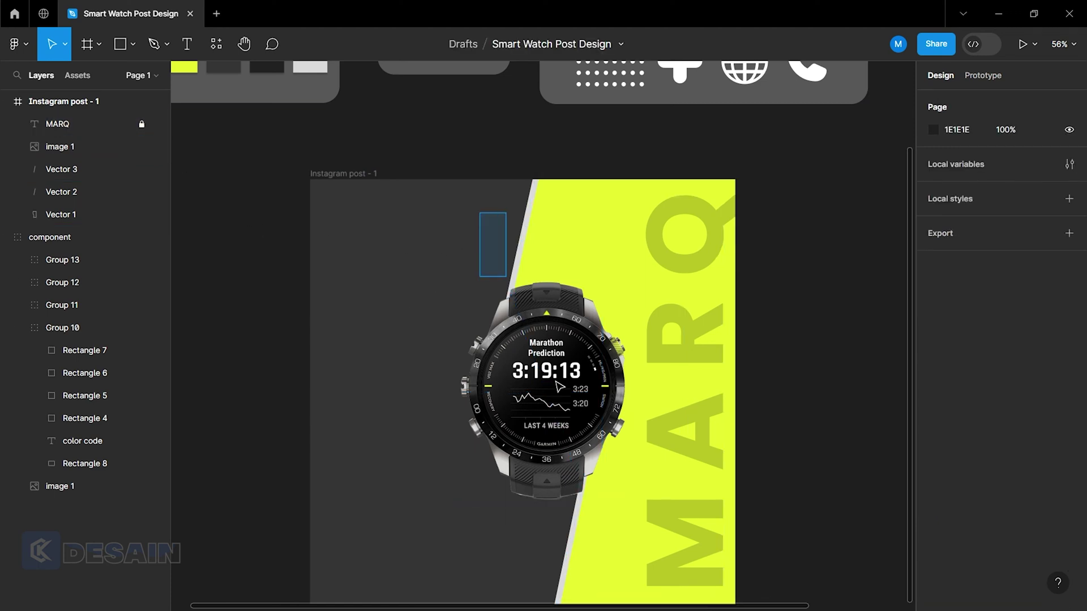
{"action": "left_click_drag", "start_coordinate": [551, 378], "coordinate": [562, 379]}
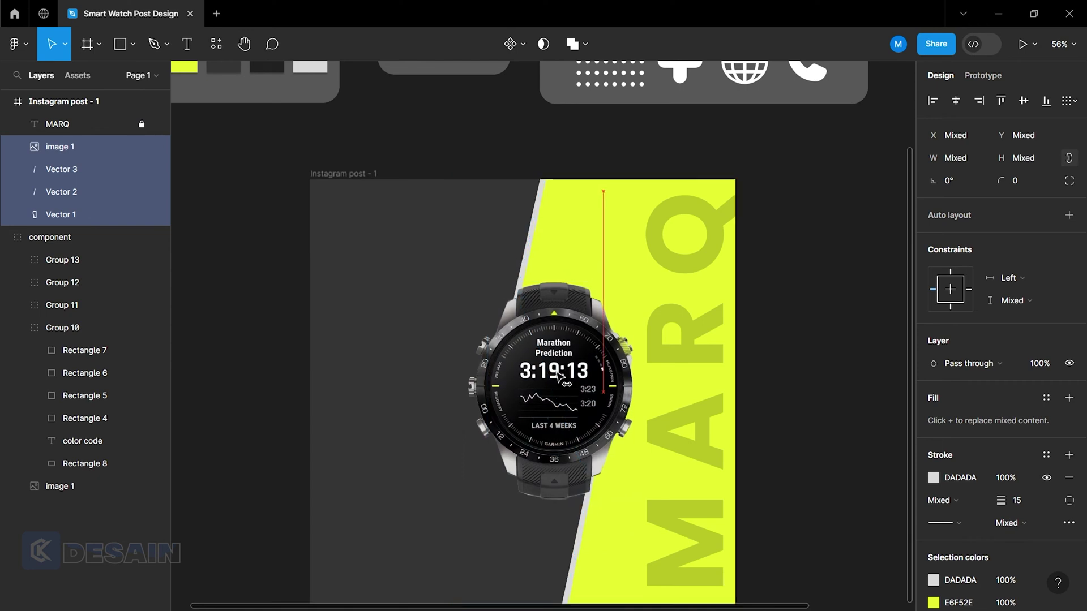
{"action": "left_click", "coordinate": [882, 389]}
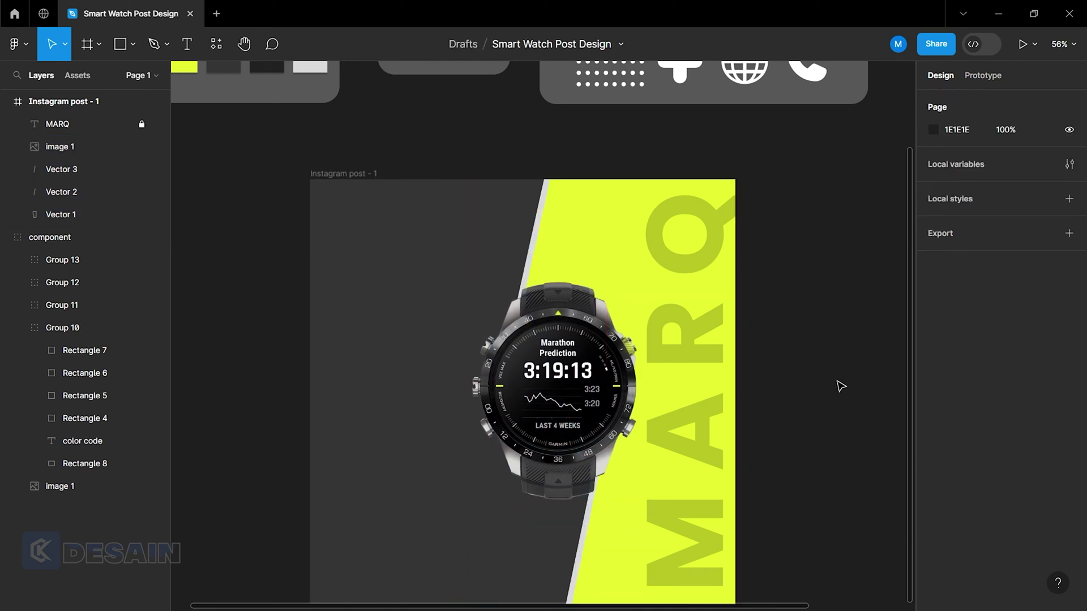
{"action": "scroll", "coordinate": [841, 386], "scroll_direction": "down", "scroll_amount": 3, "text": "ctrl"}
{"action": "scroll", "coordinate": [841, 386], "scroll_direction": "right", "scroll_amount": 3}
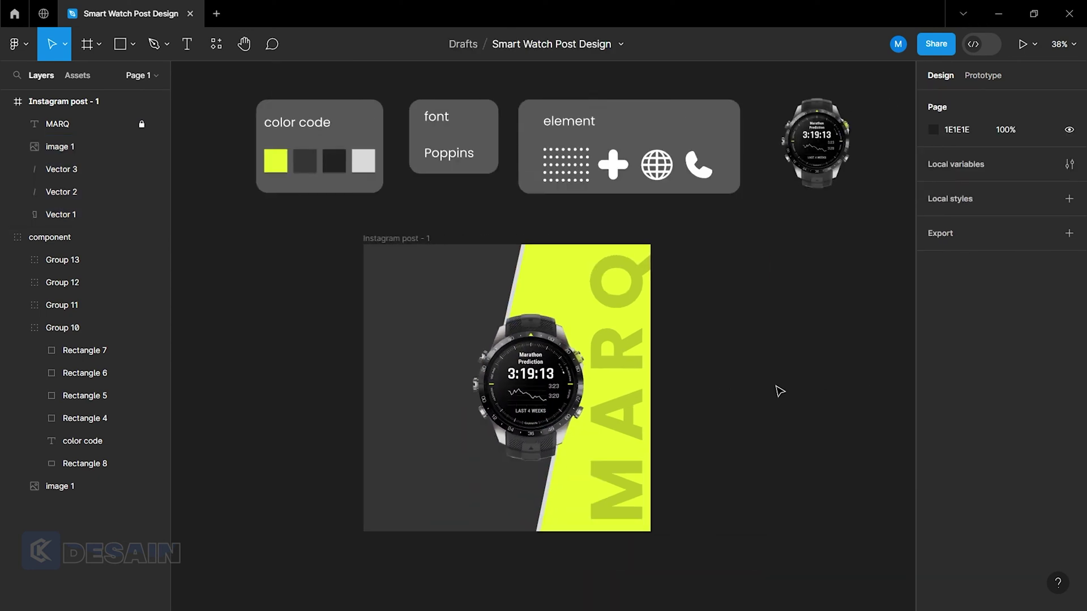
Step: Add a drop shadow to the watch image with 0/0 offset and blur 20
{"action": "left_click", "coordinate": [562, 399]}
{"action": "left_click", "coordinate": [1069, 455]}
{"action": "left_click", "coordinate": [933, 478]}
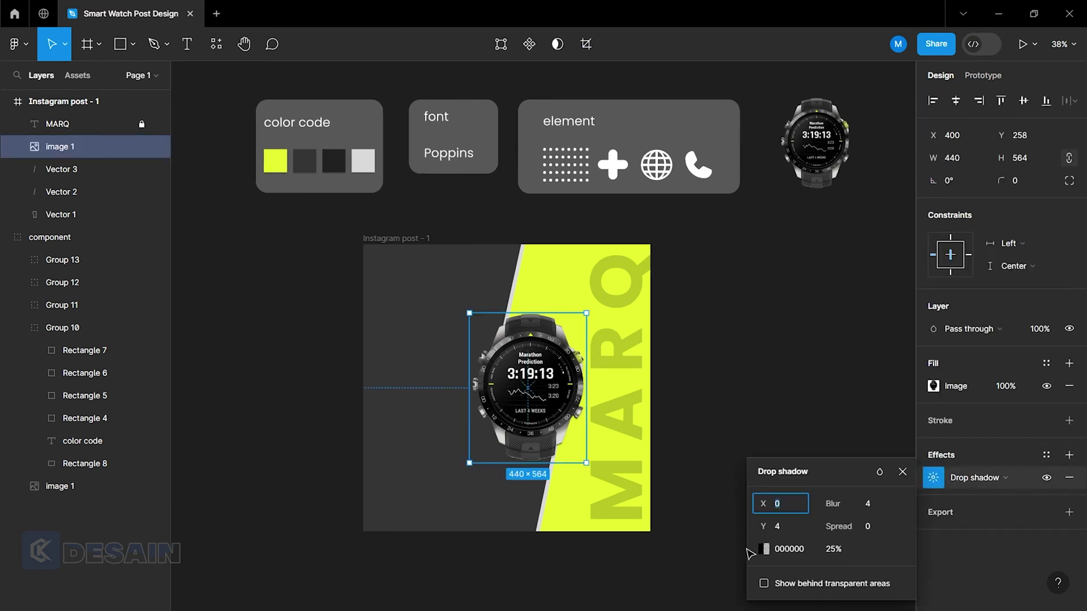
{"action": "left_click", "coordinate": [782, 529]}
{"action": "left_click", "coordinate": [870, 505]}
{"action": "type", "text": "10"}
{"action": "left_click", "coordinate": [902, 471]}
{"action": "left_click", "coordinate": [824, 416]}
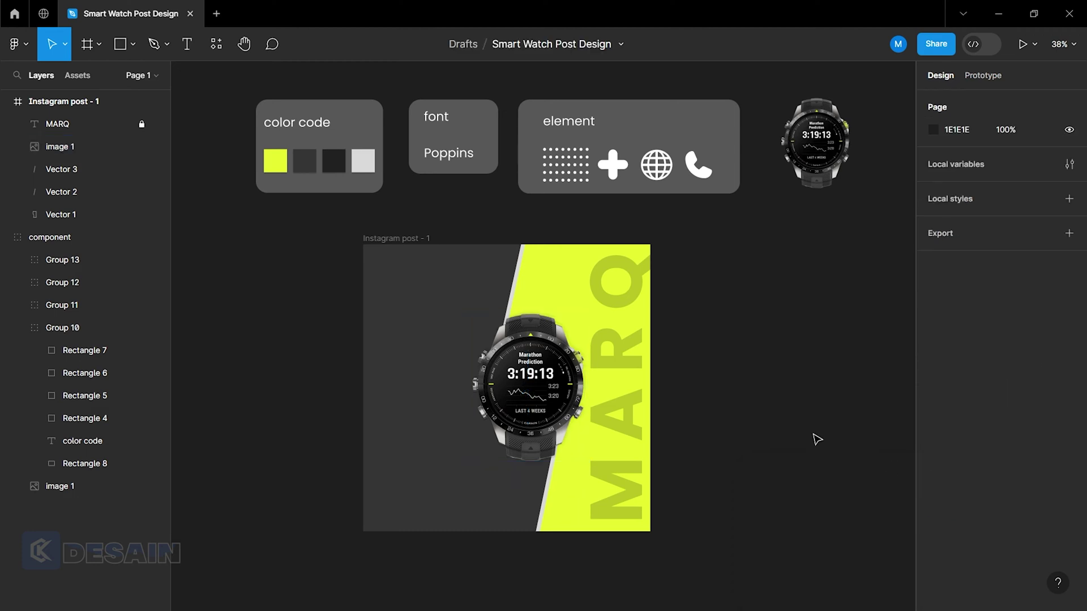
Step: Raise the watch shadow's black colour opacity to 60%
{"action": "scroll", "coordinate": [573, 420], "scroll_direction": "up", "scroll_amount": 5}
{"action": "scroll", "coordinate": [771, 396], "scroll_direction": "down", "scroll_amount": 5}
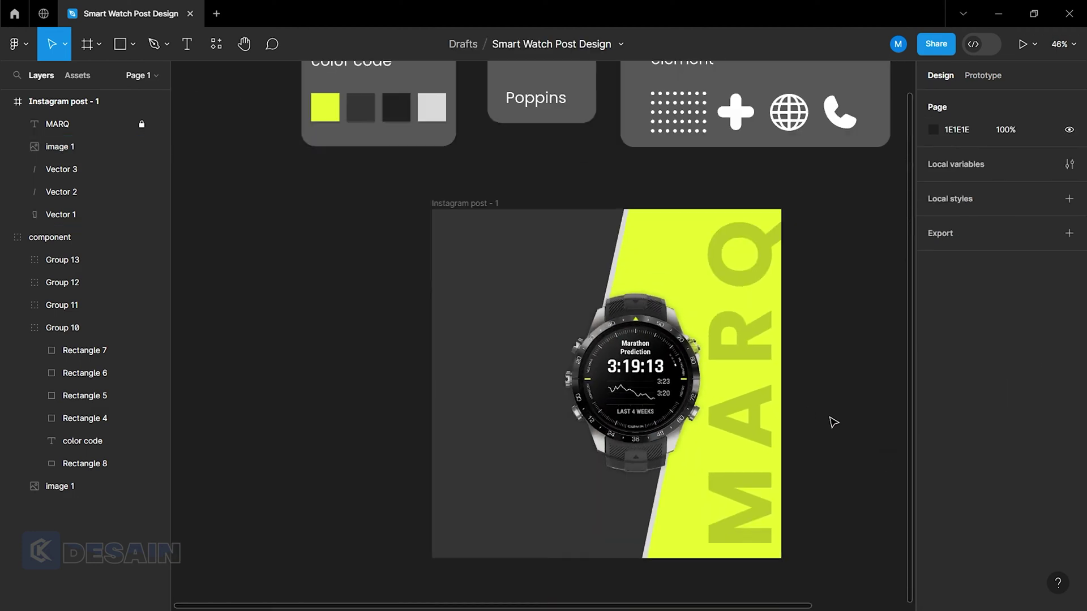
{"action": "left_click", "coordinate": [665, 363]}
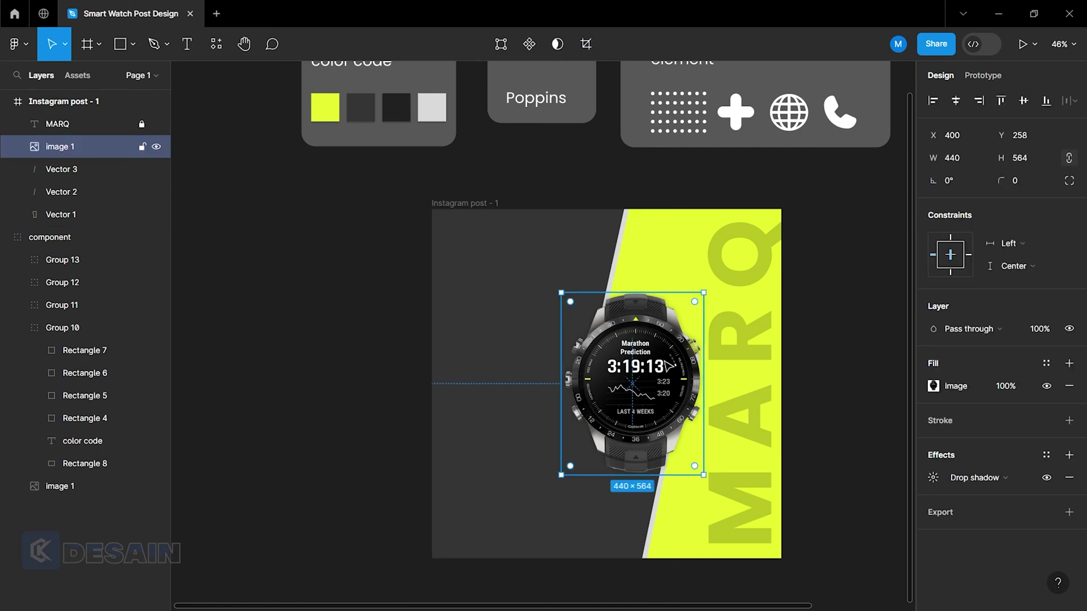
{"action": "left_click", "coordinate": [933, 477]}
{"action": "left_click", "coordinate": [763, 549]}
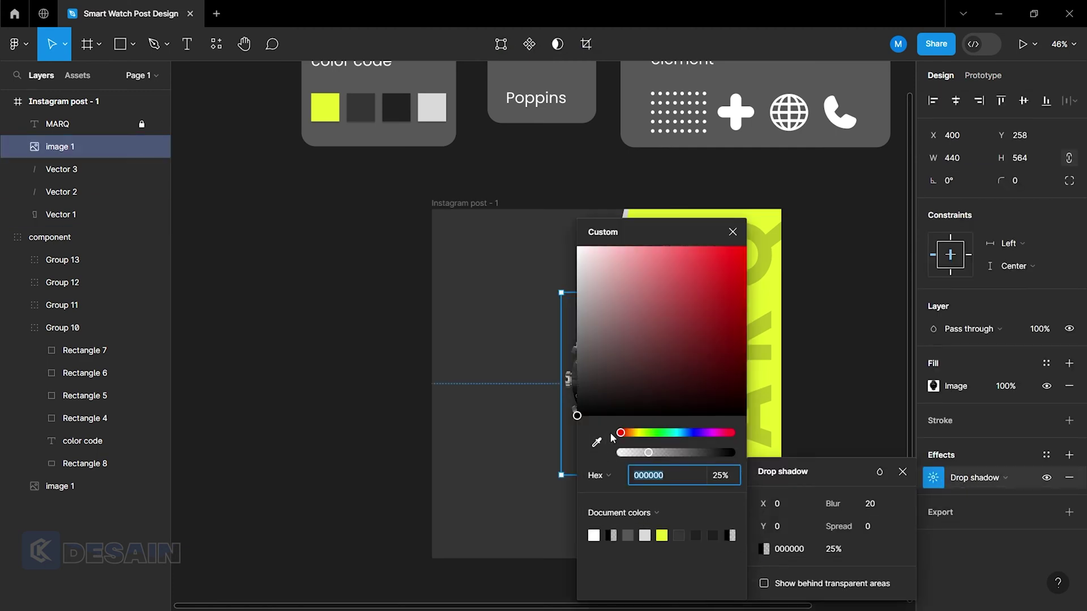
{"action": "left_click_drag", "start_coordinate": [649, 453], "coordinate": [688, 453]}
{"action": "left_click", "coordinate": [759, 243]}
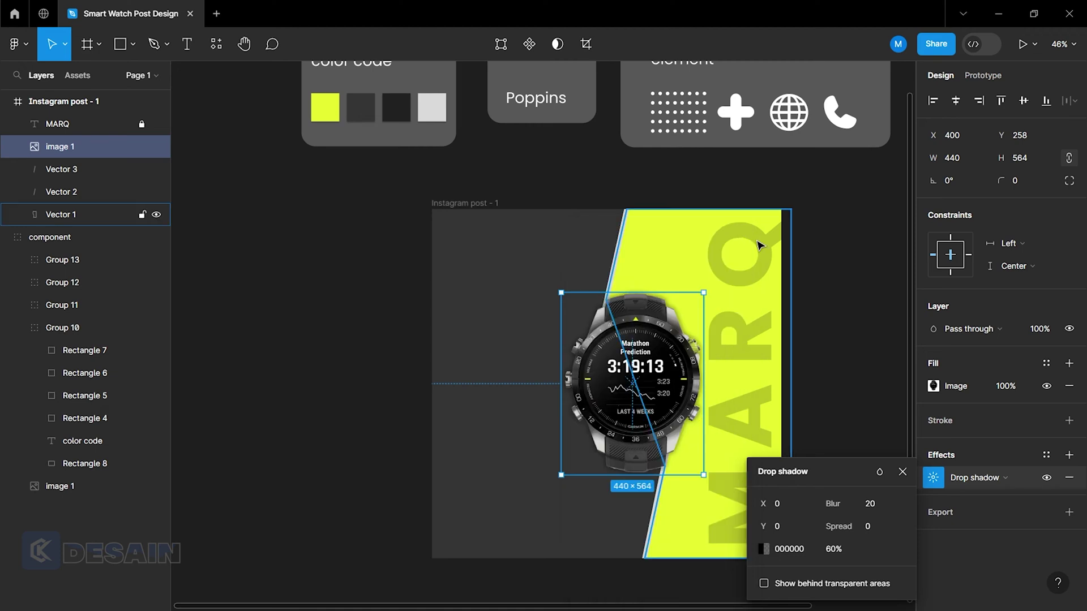
{"action": "key", "text": "Escape"}
{"action": "key", "text": "Escape"}
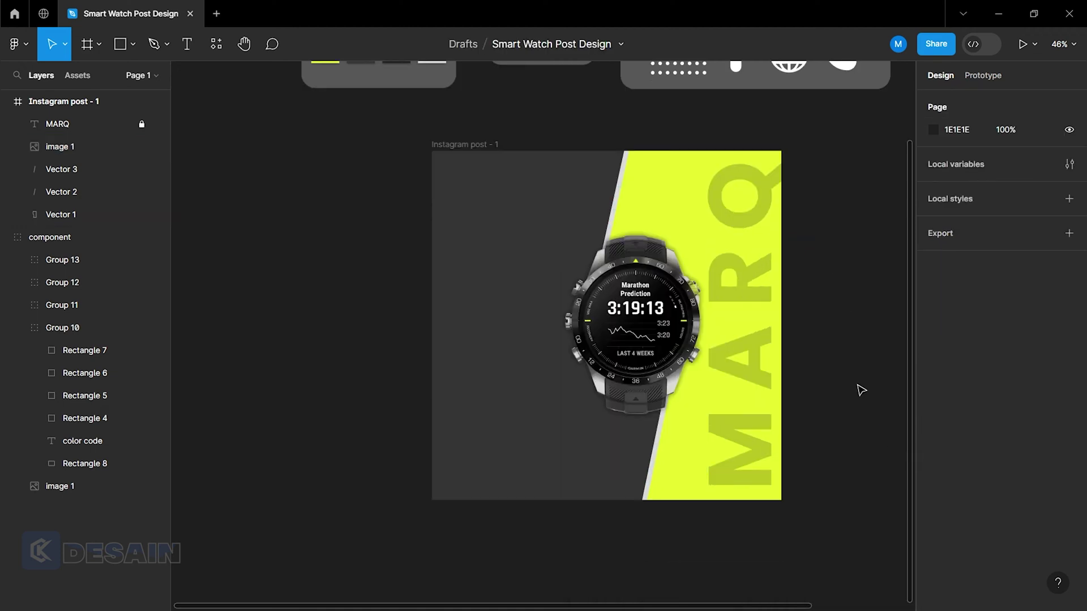
Step: Set the text font size to 47 using a trial text box at the post's top left
{"action": "scroll", "coordinate": [793, 385], "scroll_direction": "right", "scroll_amount": 3}
{"action": "scroll", "coordinate": [736, 387], "scroll_direction": "up", "scroll_amount": 3}
{"action": "scroll", "coordinate": [736, 386], "scroll_direction": "left", "scroll_amount": 3}
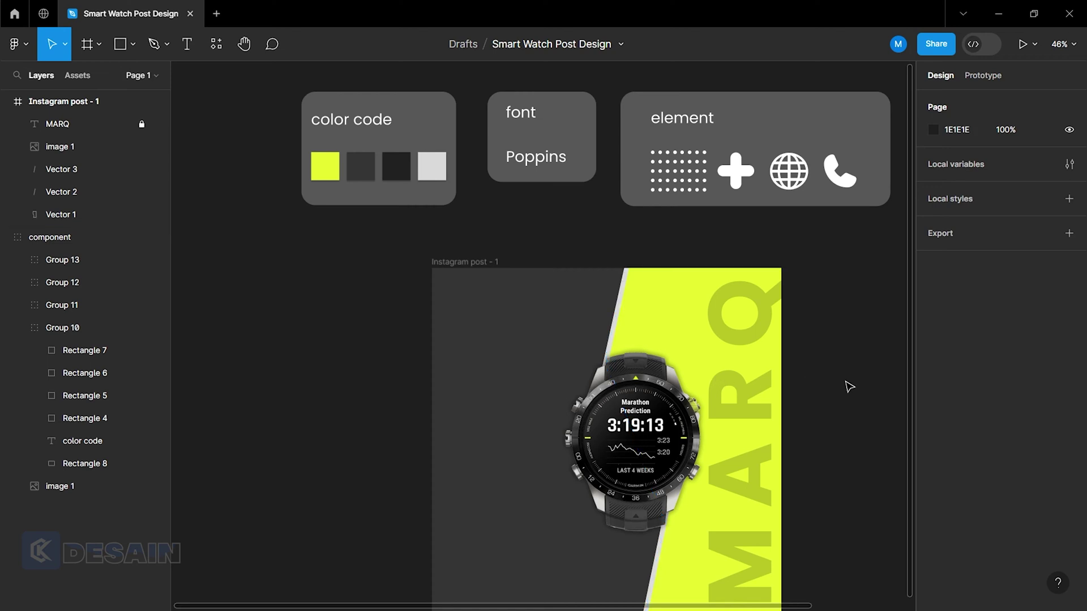
{"action": "scroll", "coordinate": [858, 394], "scroll_direction": "down", "scroll_amount": 3}
{"action": "scroll", "coordinate": [855, 395], "scroll_direction": "up", "scroll_amount": 2}
{"action": "scroll", "coordinate": [601, 301], "scroll_direction": "up", "scroll_amount": 4}
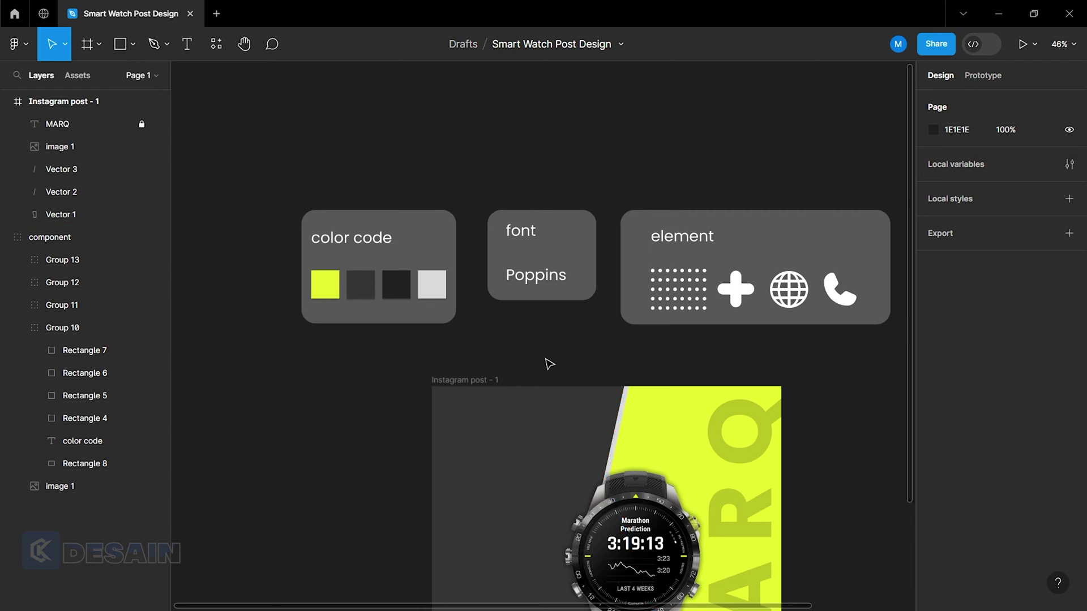
{"action": "left_click", "coordinate": [187, 43]}
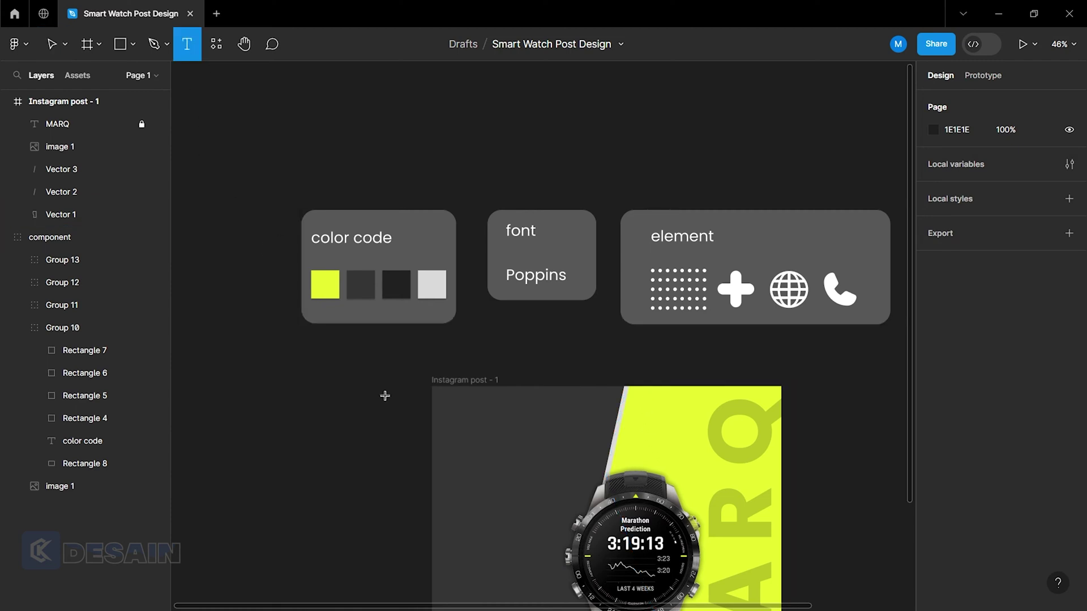
{"action": "left_click", "coordinate": [458, 418]}
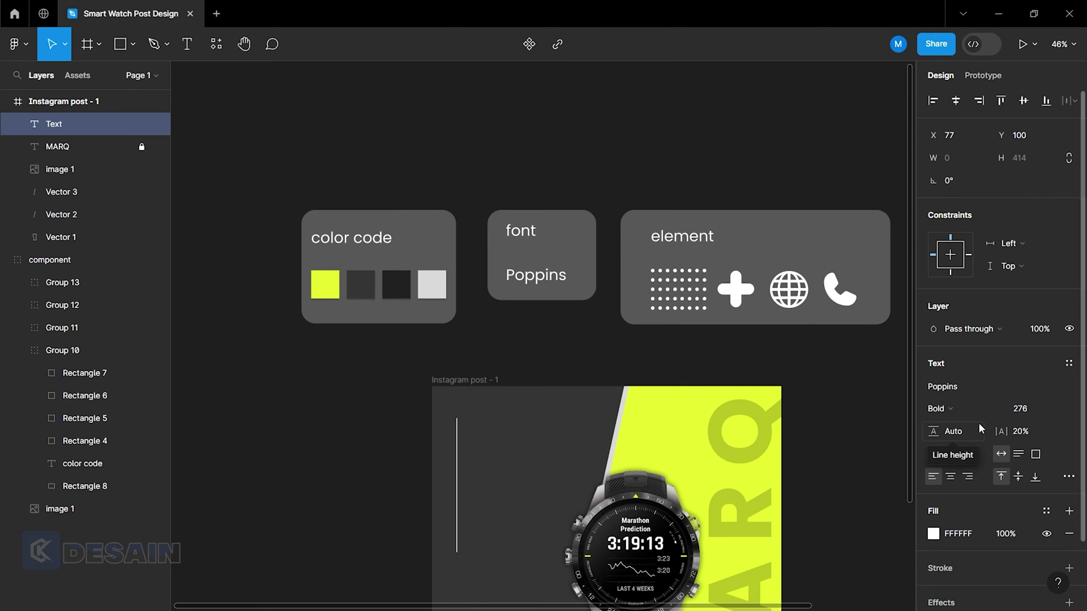
{"action": "left_click", "coordinate": [1022, 412]}
{"action": "type", "text": "47"}
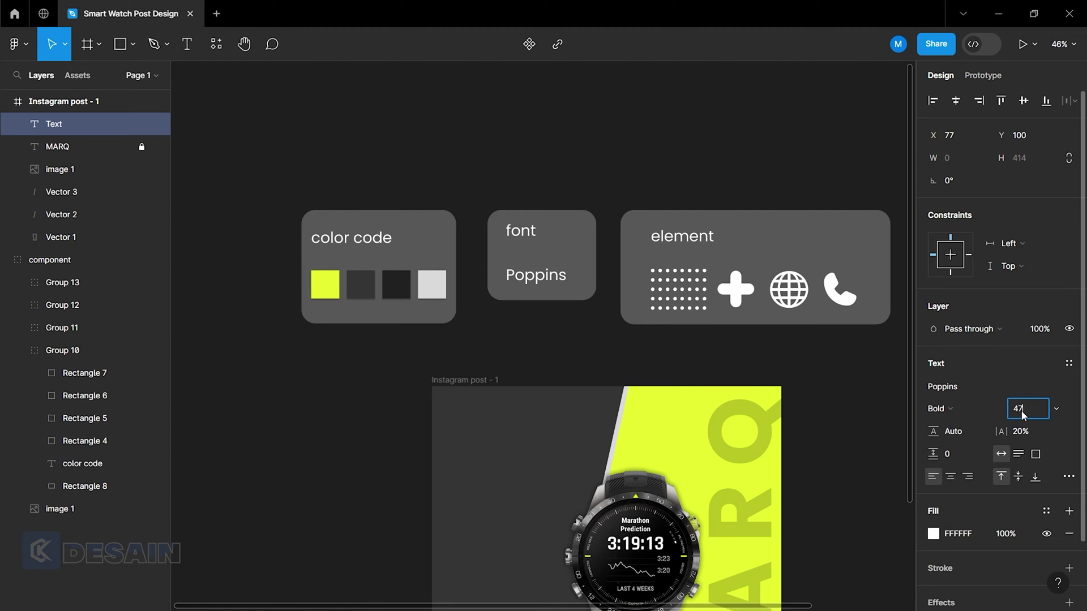
{"action": "key", "text": "Return"}
{"action": "left_click", "coordinate": [484, 426]}
Step: Type the headline 'New Arrival' near the post's top left
{"action": "key", "text": "t"}
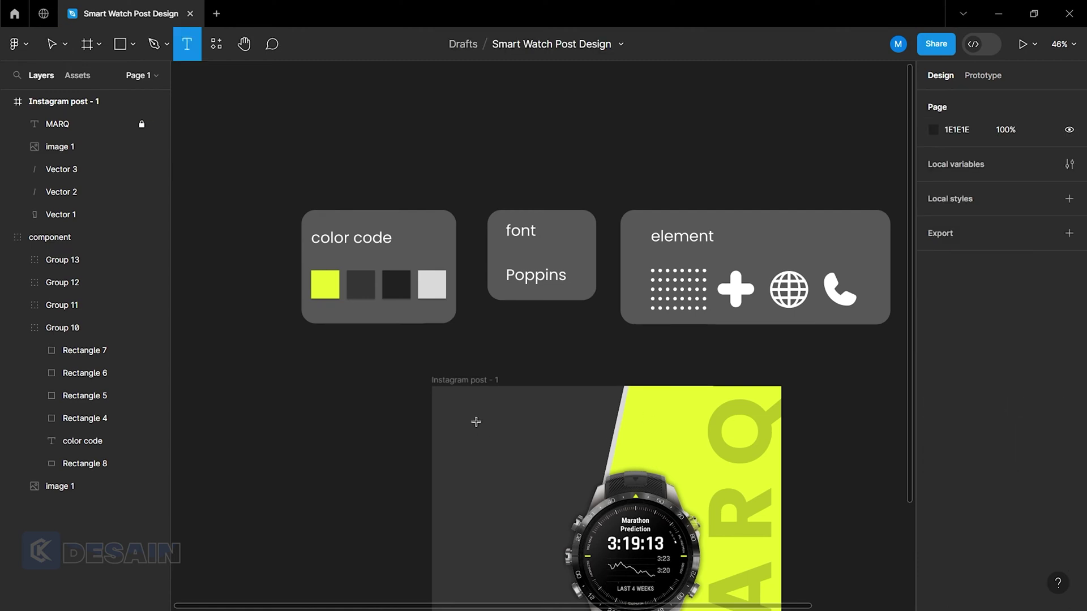
{"action": "left_click", "coordinate": [475, 424]}
{"action": "type", "text": "New Arrival"}
{"action": "key", "text": "Escape"}
{"action": "left_click", "coordinate": [548, 453]}
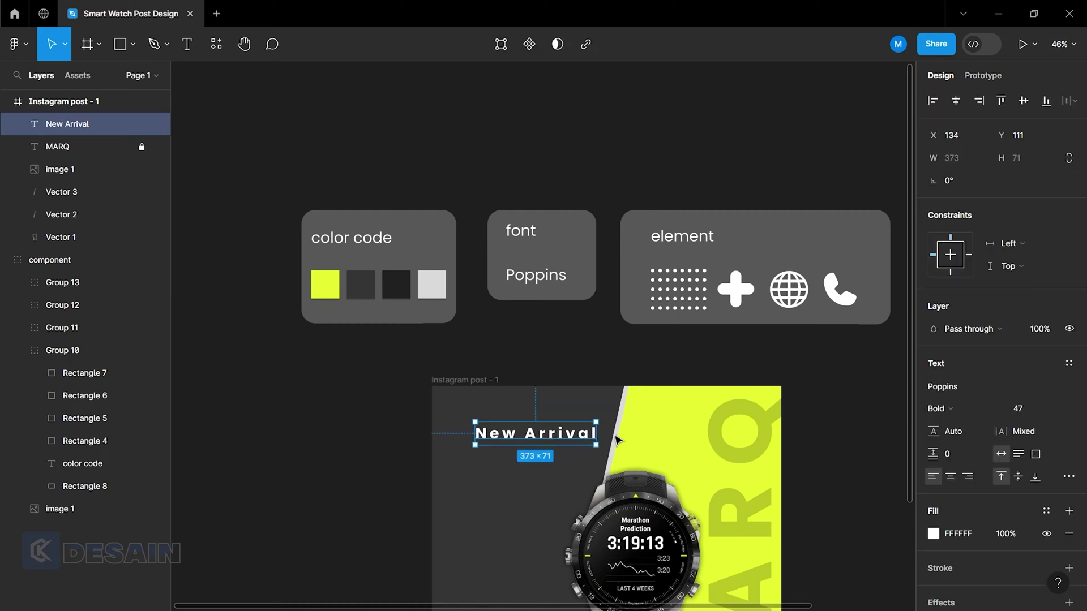
Step: Give the New Arrival headline 0% letter spacing and Poppins Regular weight
{"action": "left_click", "coordinate": [1022, 432]}
{"action": "type", "text": "0"}
{"action": "key", "text": "Return"}
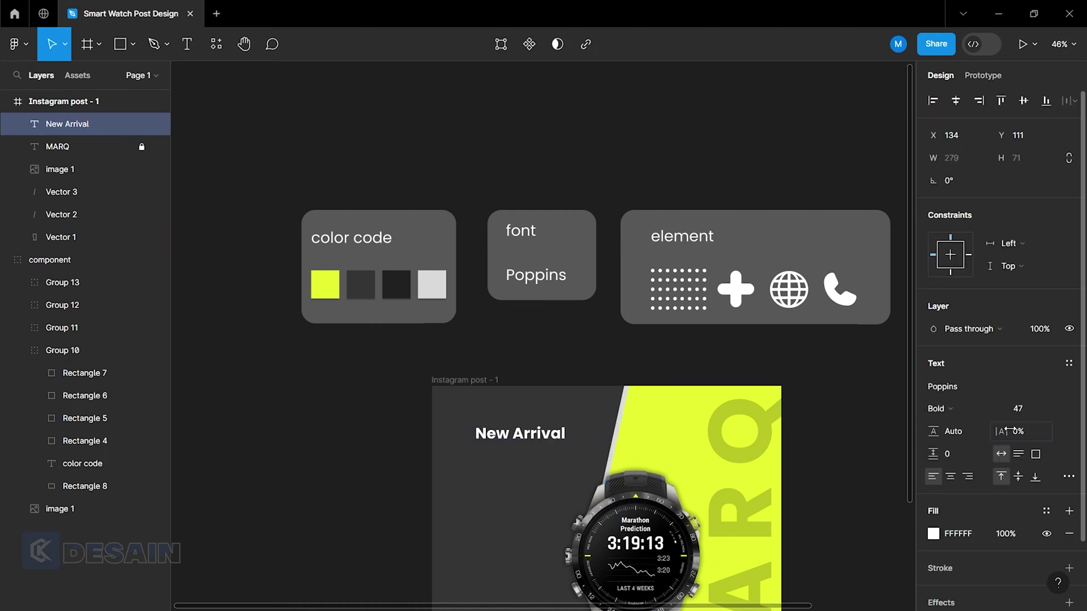
{"action": "scroll", "coordinate": [515, 453], "scroll_direction": "up", "scroll_amount": 3, "text": "ctrl"}
{"action": "scroll", "coordinate": [623, 424], "scroll_direction": "up", "scroll_amount": 2}
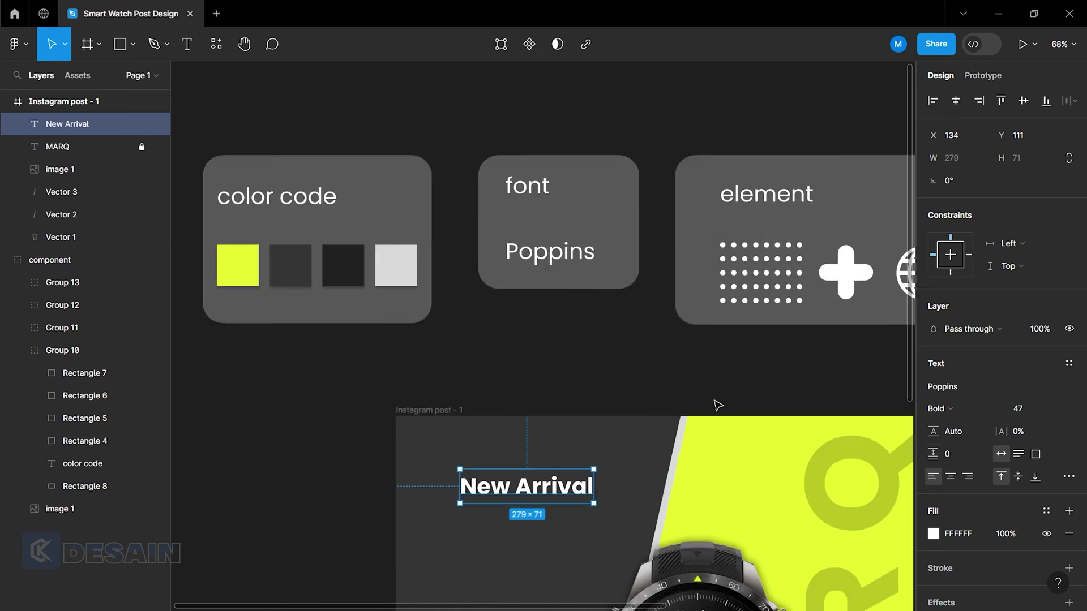
{"action": "left_click", "coordinate": [941, 417]}
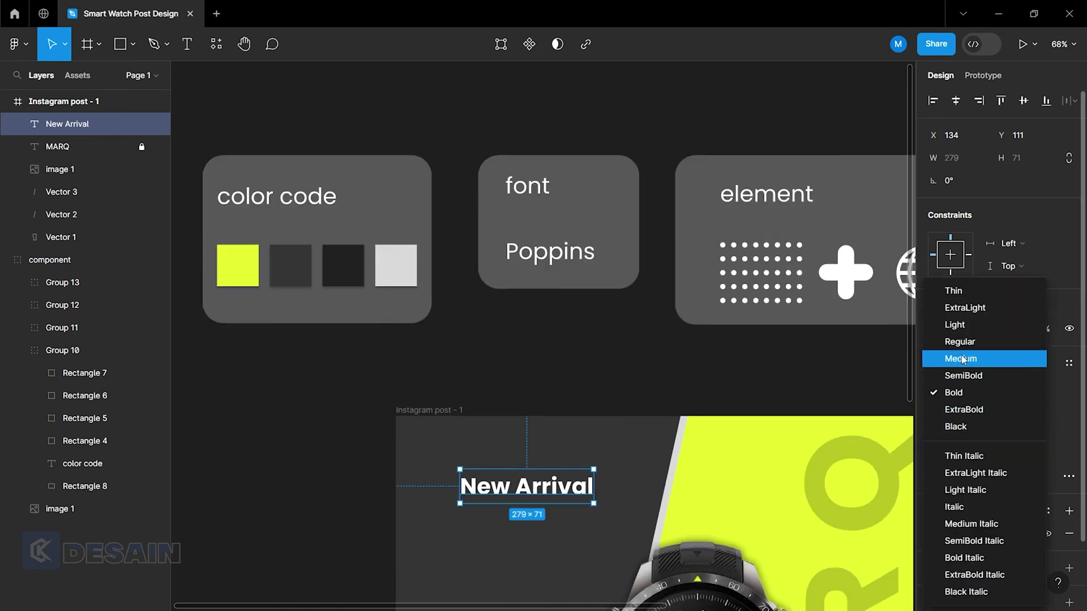
{"action": "left_click", "coordinate": [946, 340]}
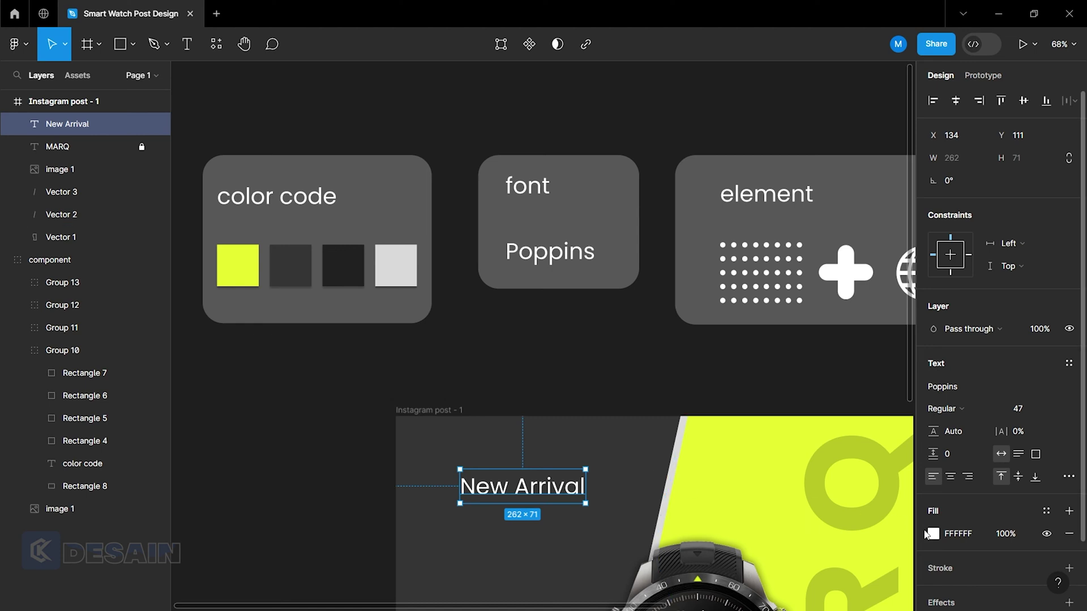
Step: Colour the headline with the palette's yellow E6F52E and nudge it slightly up and left
{"action": "left_click", "coordinate": [932, 534]}
{"action": "left_click", "coordinate": [767, 442]}
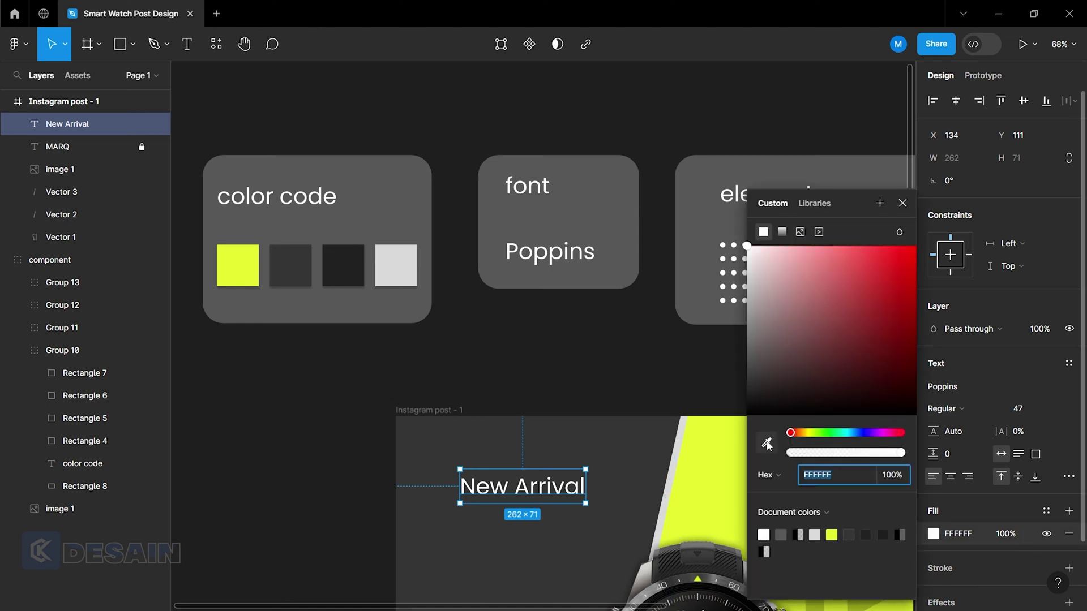
{"action": "left_click", "coordinate": [237, 264]}
{"action": "left_click", "coordinate": [902, 203]}
{"action": "left_click", "coordinate": [792, 405]}
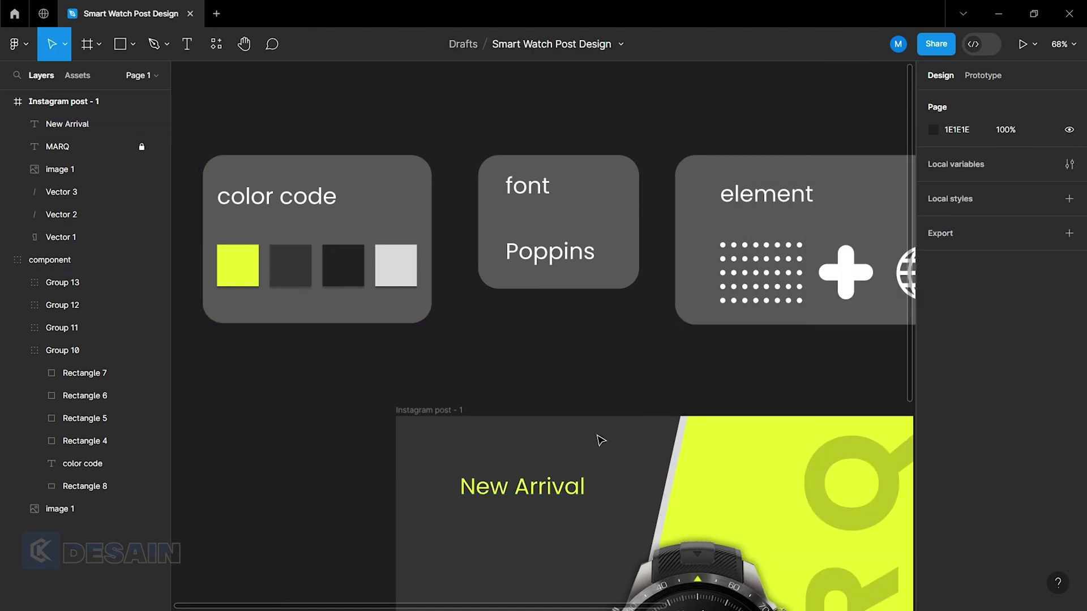
{"action": "scroll", "coordinate": [602, 440], "scroll_direction": "left", "scroll_amount": 2}
{"action": "scroll", "coordinate": [647, 376], "scroll_direction": "down", "scroll_amount": 3}
{"action": "left_click_drag", "start_coordinate": [645, 315], "coordinate": [622, 306]}
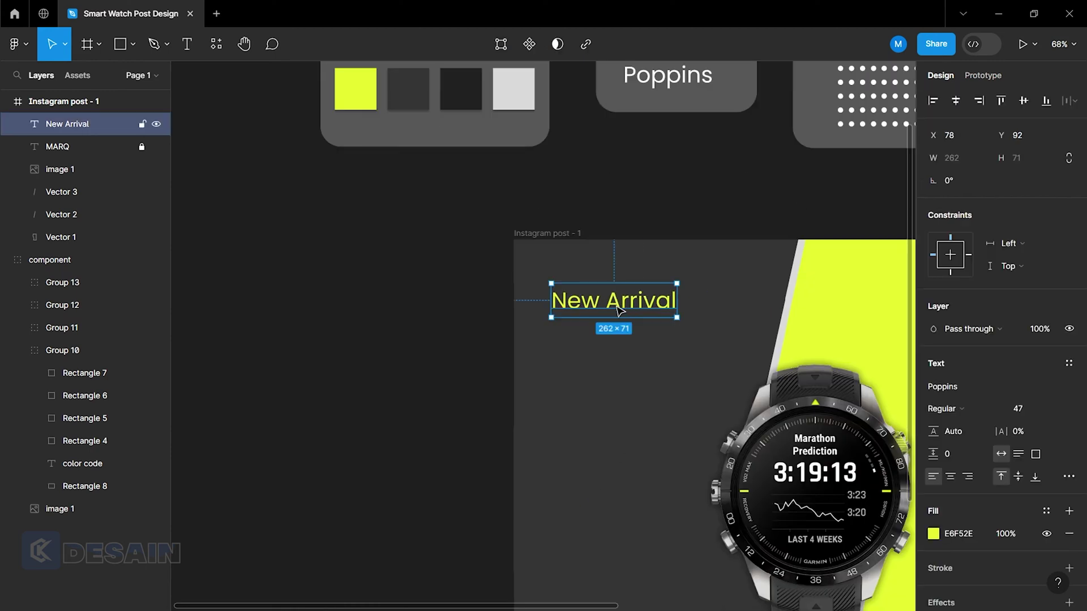
{"action": "scroll", "coordinate": [619, 311], "scroll_direction": "down", "scroll_amount": 3}
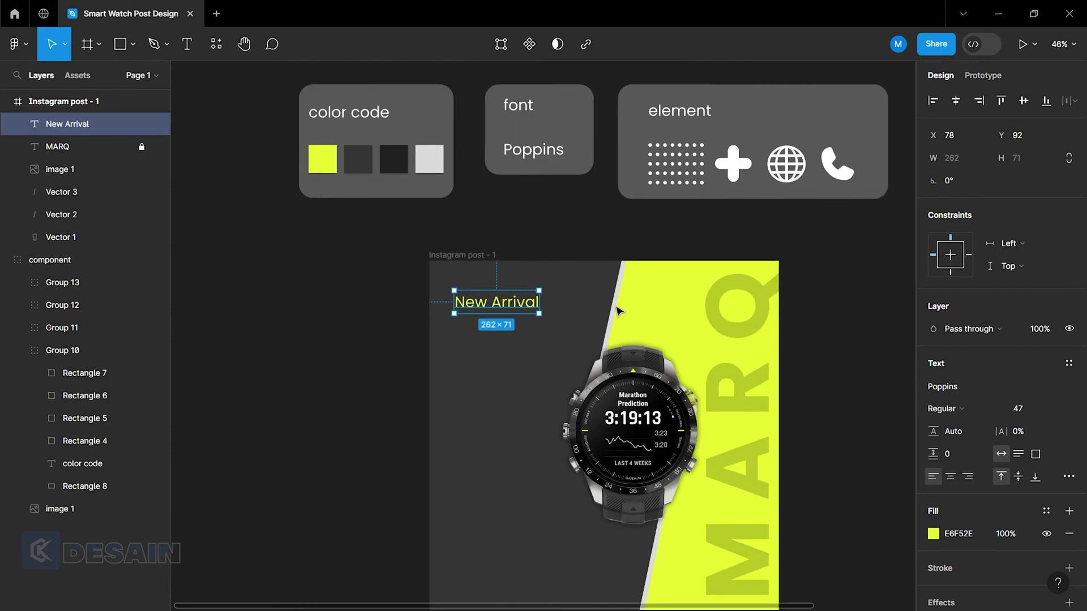
Step: Add a columns layout grid to the Instagram post frame
{"action": "left_click", "coordinate": [479, 259]}
{"action": "left_click", "coordinate": [1062, 298]}
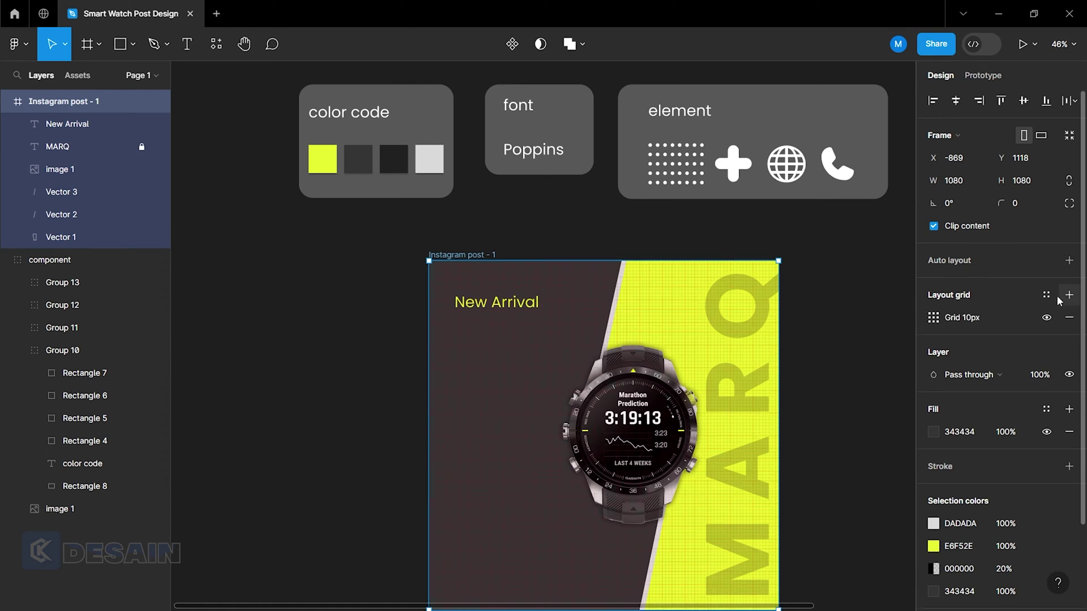
{"action": "left_click", "coordinate": [933, 318]}
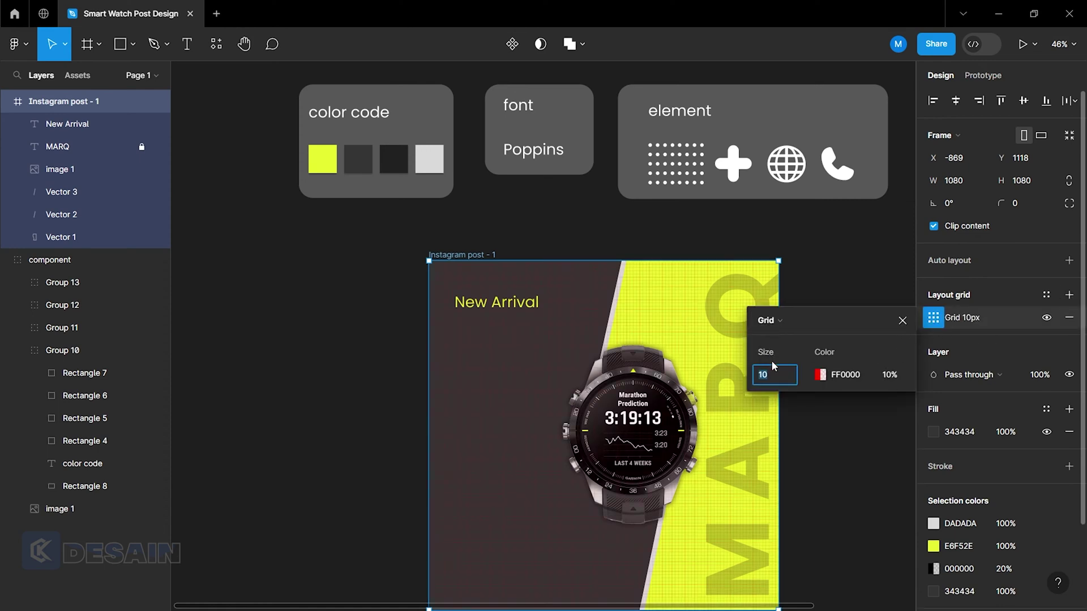
{"action": "left_click", "coordinate": [770, 320]}
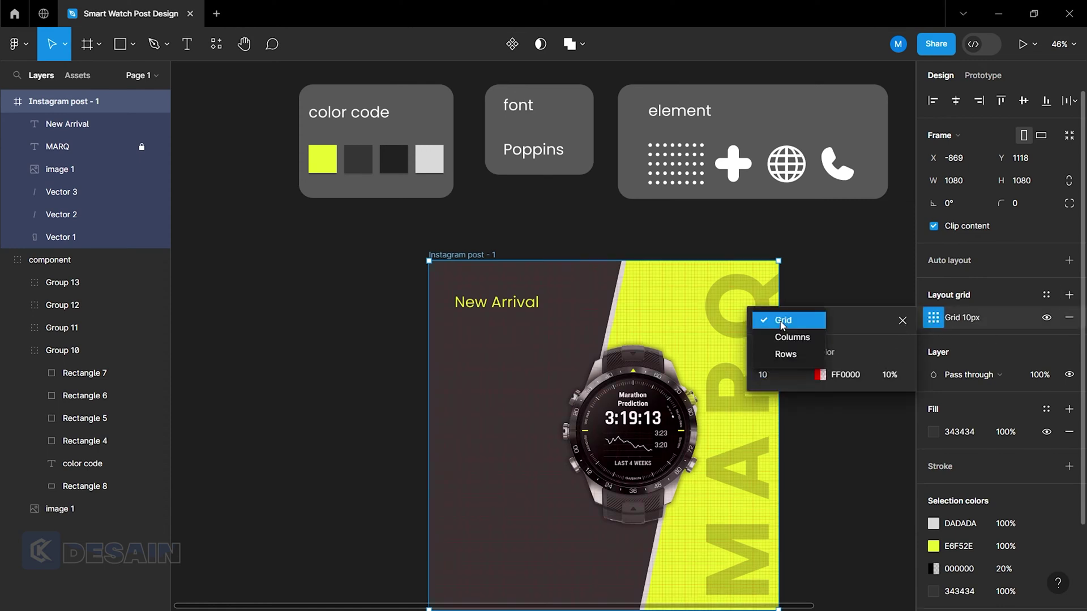
{"action": "left_click", "coordinate": [787, 338]}
{"action": "type", "text": "10"}
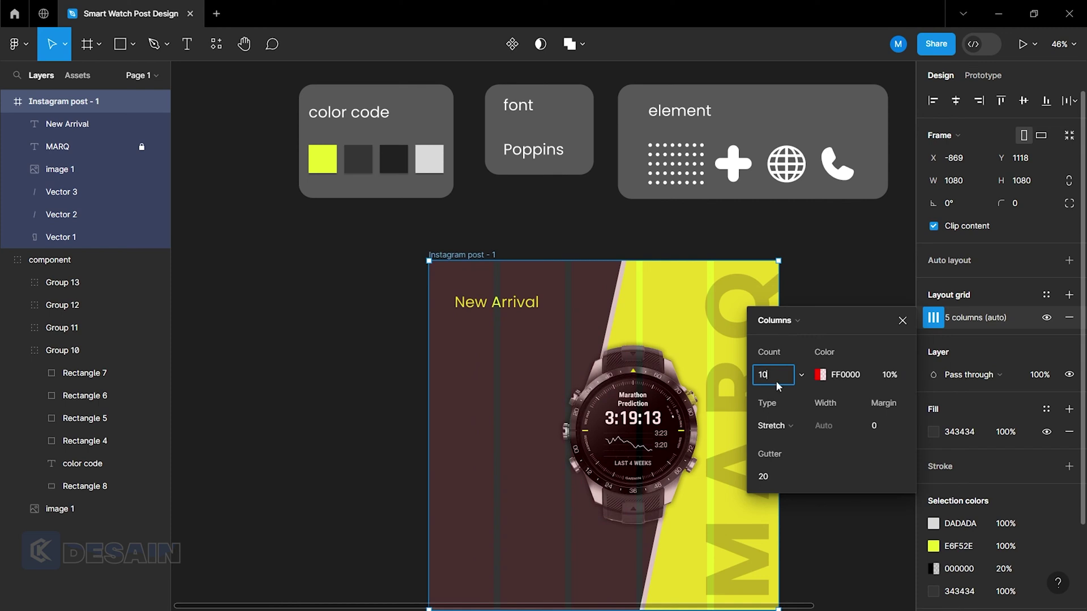
{"action": "left_click", "coordinate": [902, 321]}
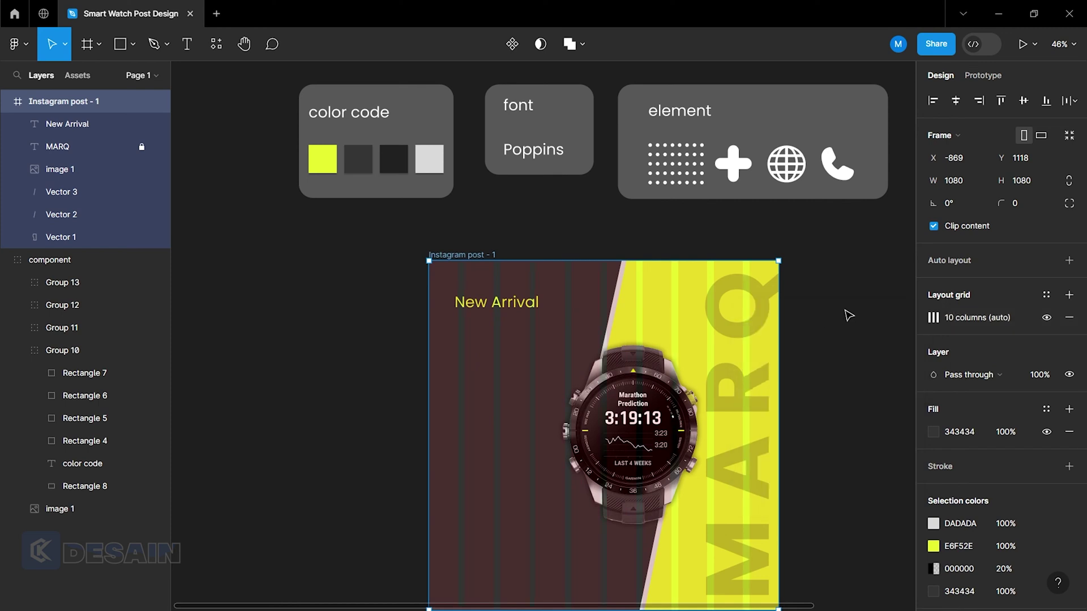
Step: Nudge the New Arrival headline right to line it up with a grid column
{"action": "left_click", "coordinate": [848, 316]}
{"action": "key", "text": "shift+0"}
{"action": "left_click_drag", "start_coordinate": [504, 300], "coordinate": [508, 298]}
{"action": "scroll", "coordinate": [513, 300], "scroll_direction": "down", "scroll_amount": 3}
{"action": "left_click", "coordinate": [602, 205]}
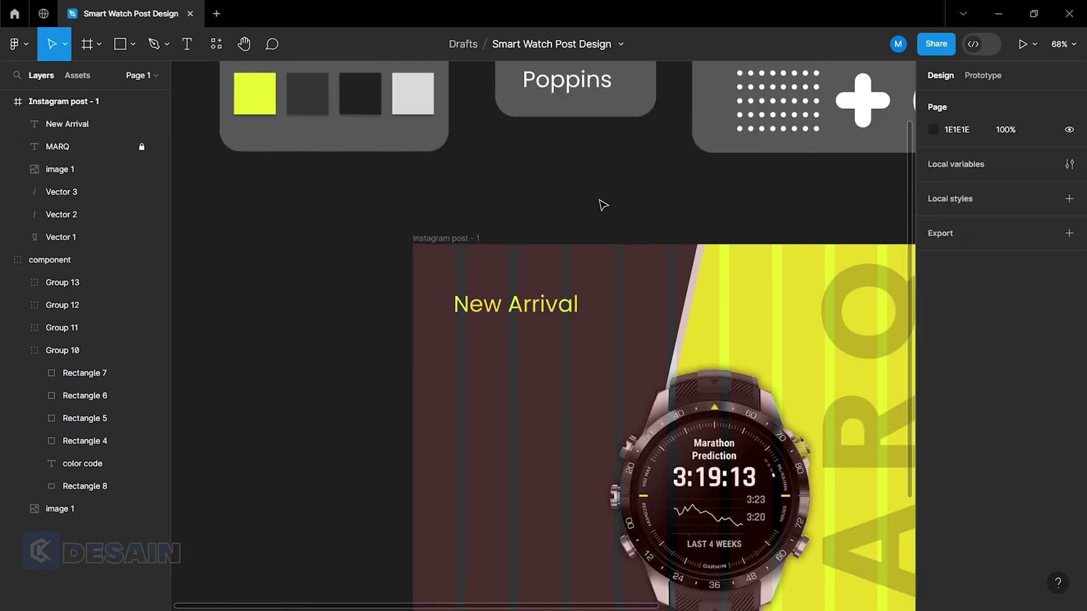
{"action": "scroll", "coordinate": [449, 321], "scroll_direction": "up", "scroll_amount": 3}
Step: Change the post's column grid count to 13
{"action": "left_click", "coordinate": [417, 180]}
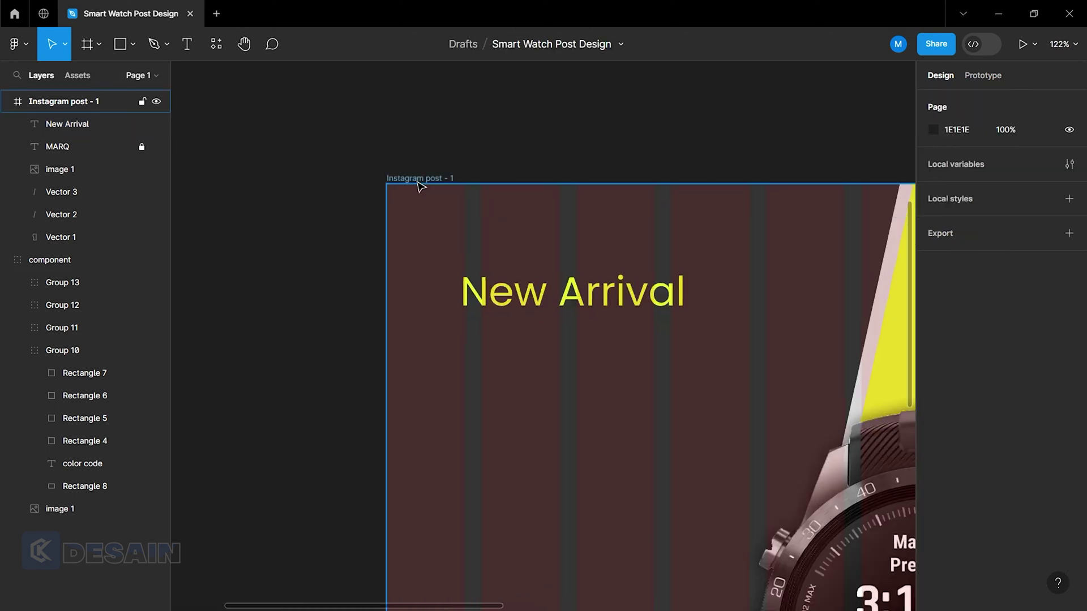
{"action": "left_click", "coordinate": [933, 318]}
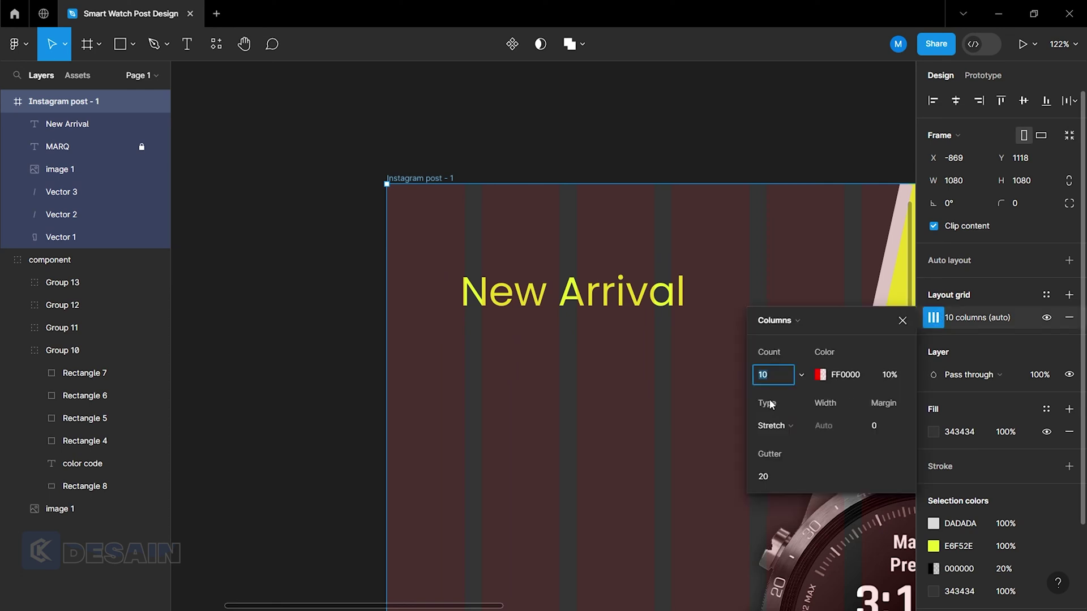
{"action": "type", "text": "13"}
{"action": "key", "text": "Return"}
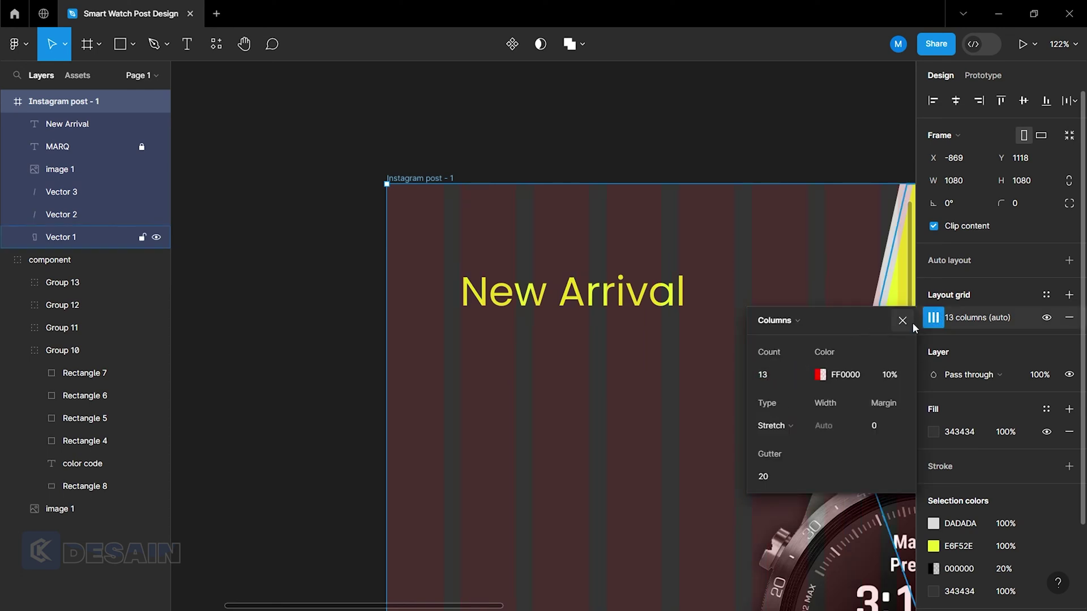
{"action": "left_click", "coordinate": [903, 321]}
{"action": "scroll", "coordinate": [606, 311], "scroll_direction": "right", "scroll_amount": 1}
Step: Duplicate the New Arrival headline just below it and retype the copy as 'OUR BEST'
{"action": "left_click", "coordinate": [591, 305]}
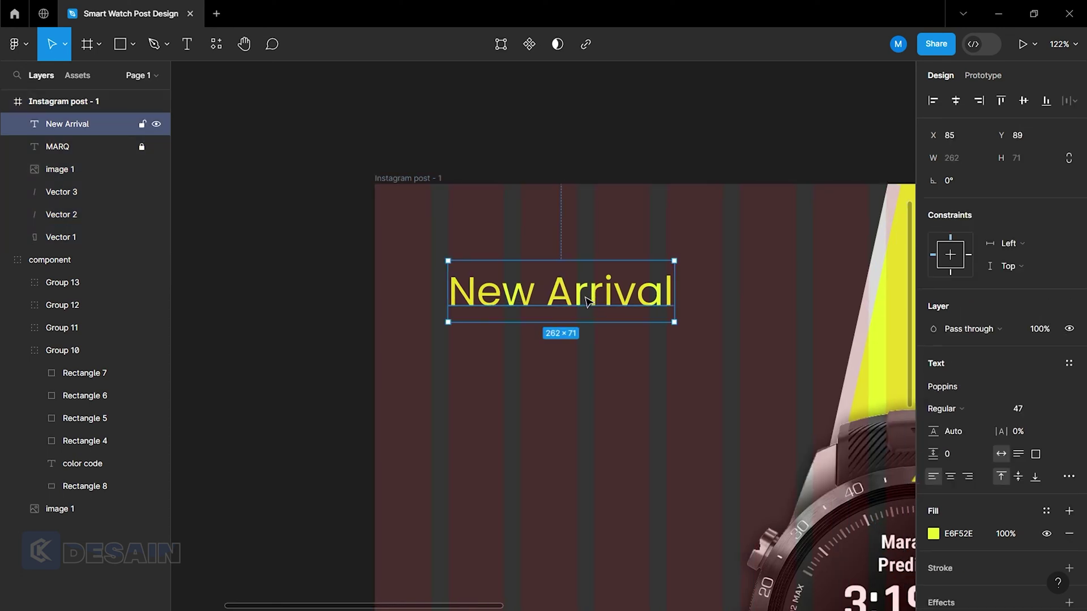
{"action": "scroll", "coordinate": [581, 300], "scroll_direction": "down", "scroll_amount": 3}
{"action": "left_click", "coordinate": [590, 201]}
{"action": "scroll", "coordinate": [596, 299], "scroll_direction": "down", "scroll_amount": 3}
{"action": "left_click_drag", "start_coordinate": [596, 299], "coordinate": [592, 333]}
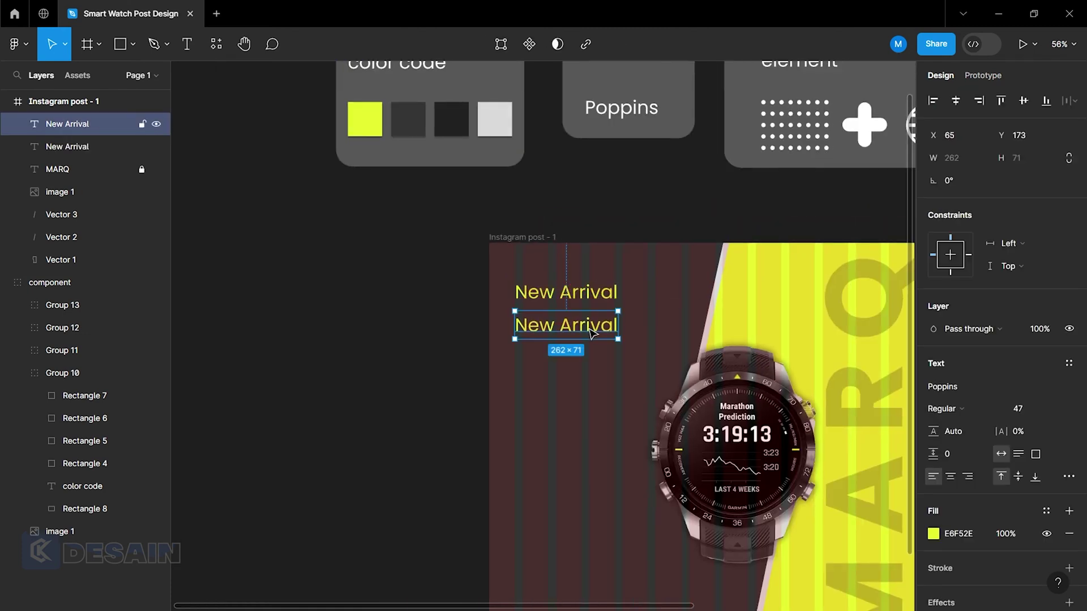
{"action": "double_click", "coordinate": [589, 333]}
{"action": "type", "text": "OUR BEST"}
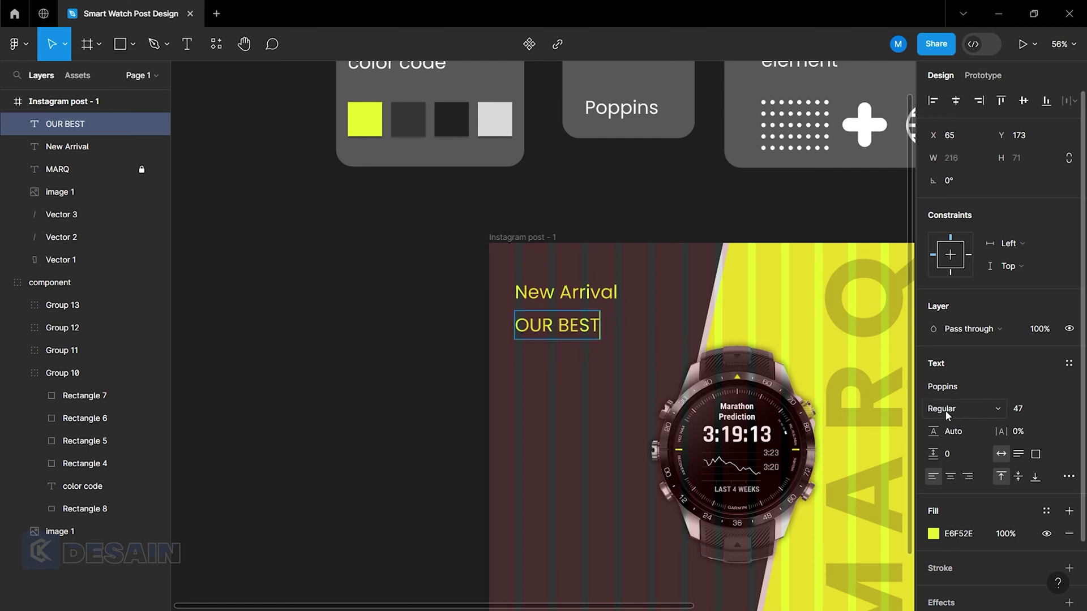
{"action": "key", "text": "ctrl+a"}
Step: Make OUR BEST Poppins Bold 73 and nudge it up under New Arrival
{"action": "left_click", "coordinate": [1017, 410]}
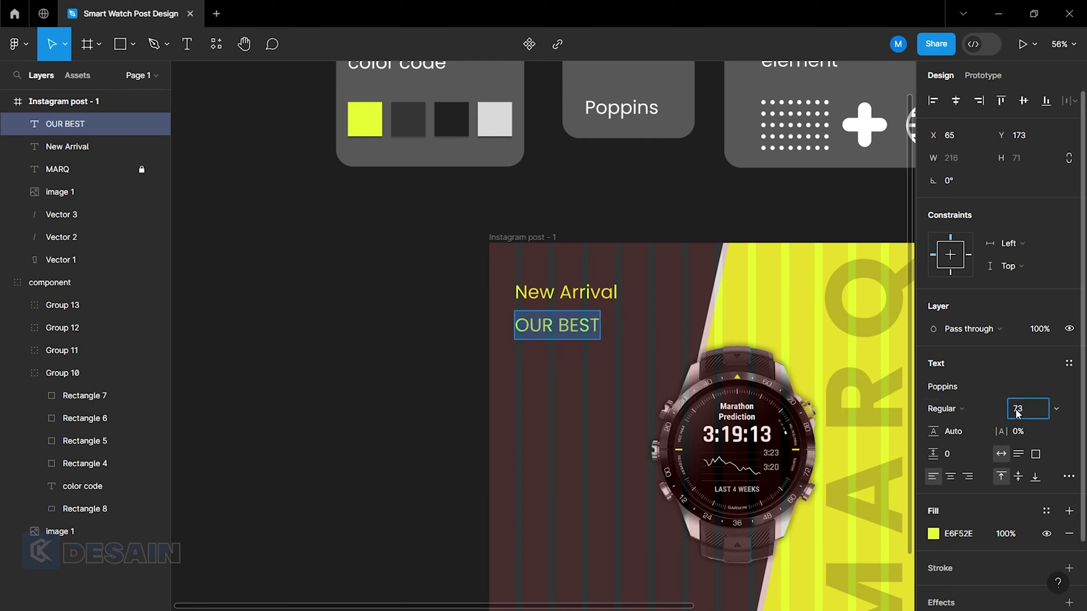
{"action": "key", "text": "Return"}
{"action": "left_click", "coordinate": [981, 417]}
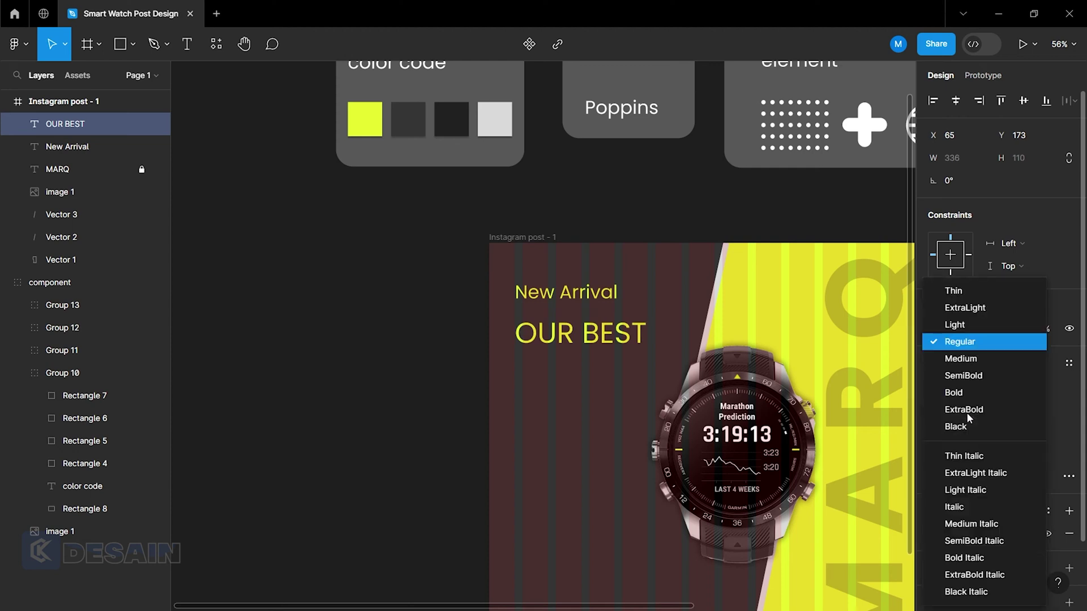
{"action": "left_click", "coordinate": [951, 394]}
{"action": "key", "text": "Escape"}
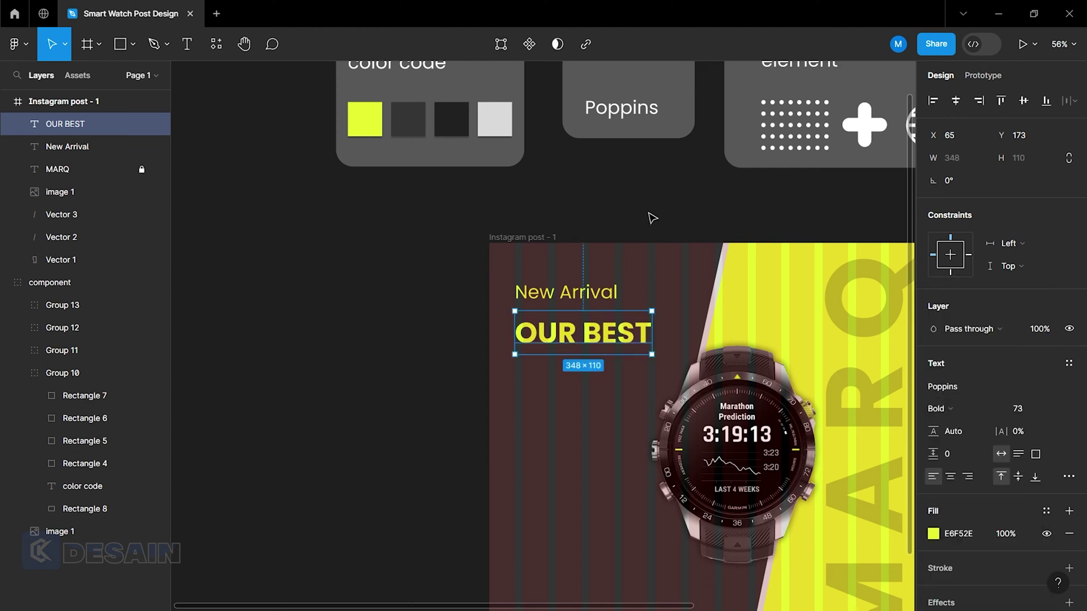
{"action": "left_click_drag", "start_coordinate": [635, 342], "coordinate": [636, 344]}
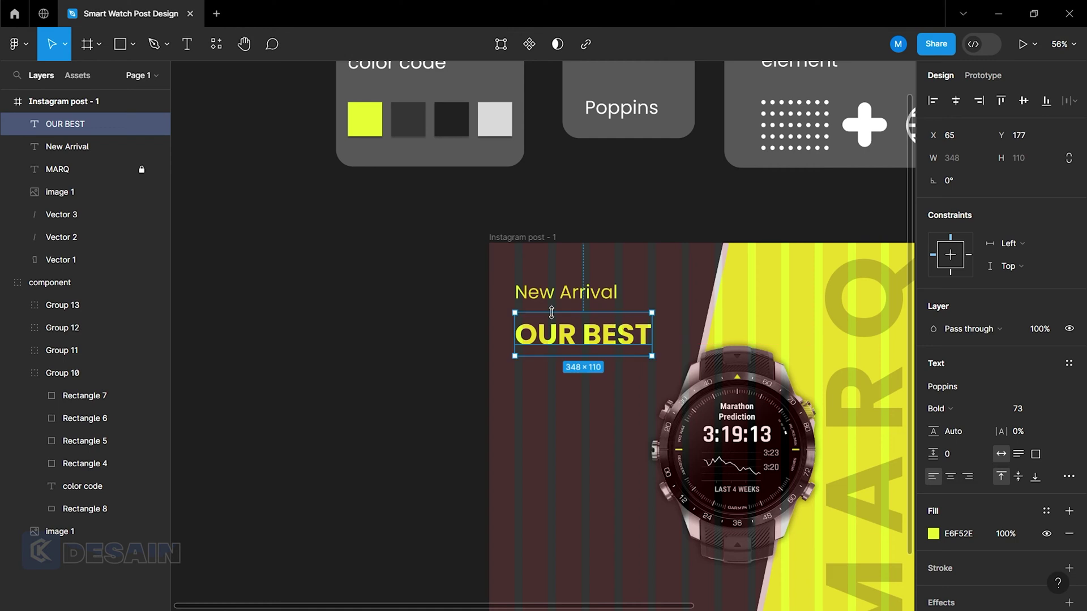
{"action": "key", "text": "shift+0"}
{"action": "key", "text": "shift+Up"}
{"action": "key", "text": "Up"}
{"action": "key", "text": "Up"}
{"action": "key", "text": "Up"}
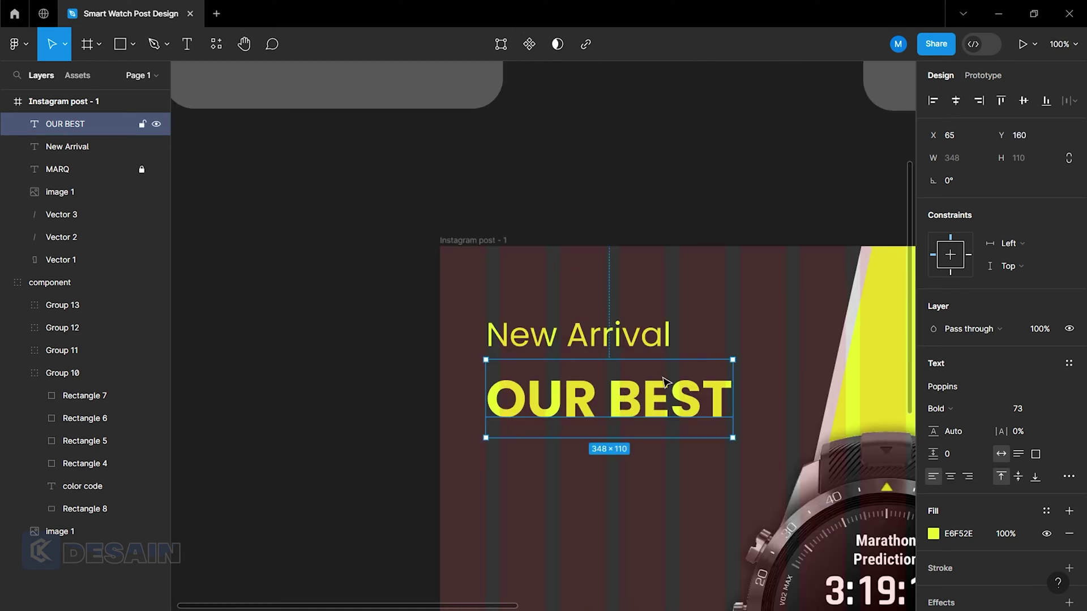
Step: Recolour OUR BEST light grey DADADA by sampling the swatch with the eyedropper
{"action": "key", "text": "i"}
{"action": "scroll", "coordinate": [438, 246], "scroll_direction": "up", "scroll_amount": 4}
{"action": "left_click", "coordinate": [458, 273]}
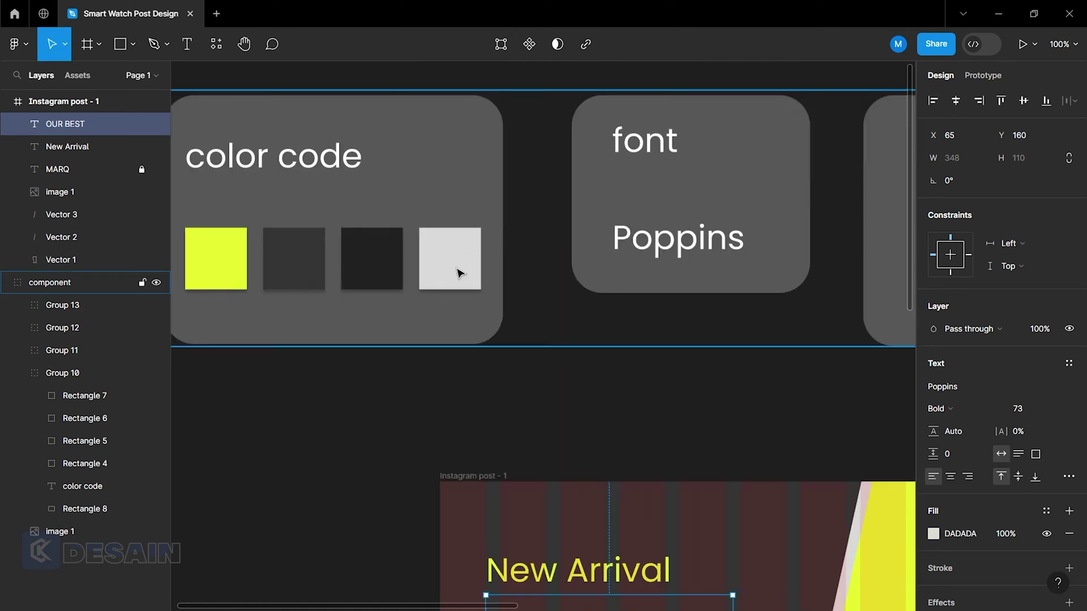
{"action": "scroll", "coordinate": [534, 250], "scroll_direction": "down", "scroll_amount": 4}
{"action": "left_click", "coordinate": [535, 248]}
{"action": "scroll", "coordinate": [625, 229], "scroll_direction": "down", "scroll_amount": 2, "text": "ctrl"}
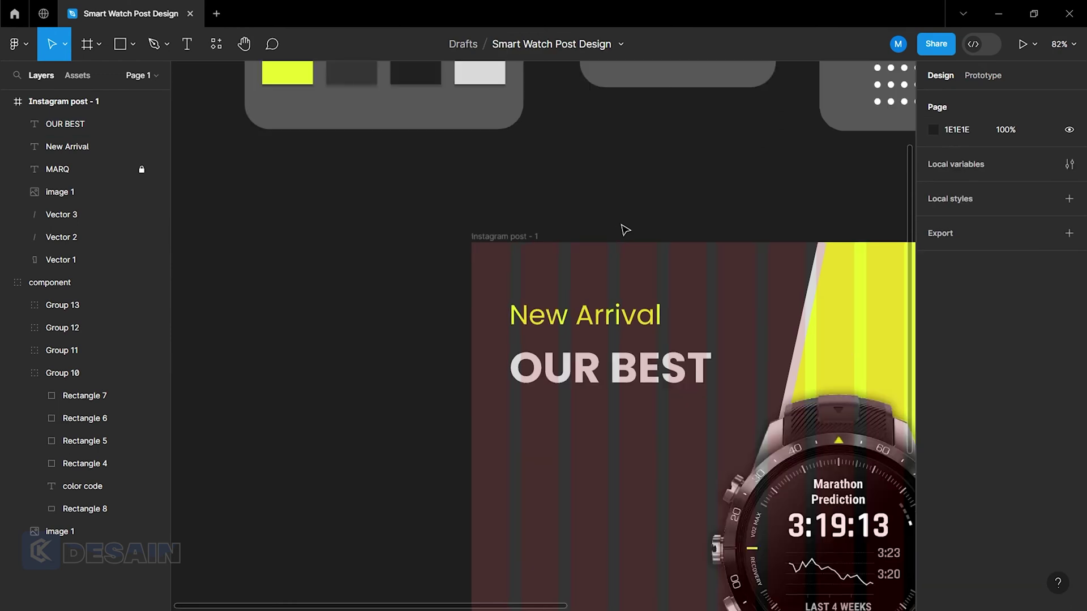
Step: Duplicate OUR BEST into a line below and retype it as 'COLLECTION'
{"action": "left_click_drag", "start_coordinate": [645, 380], "coordinate": [647, 424], "text": "alt"}
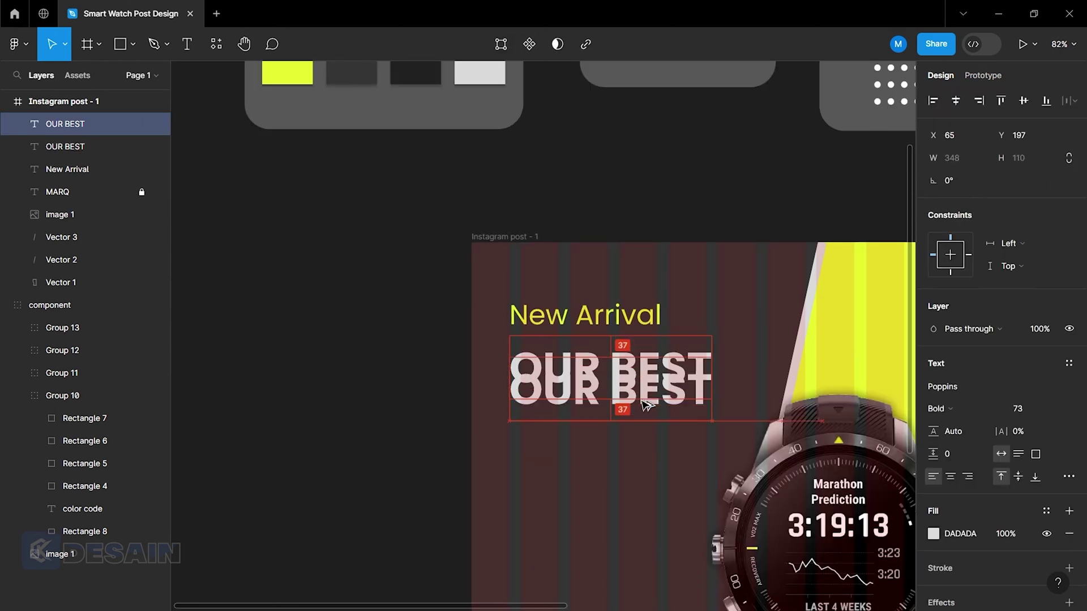
{"action": "double_click", "coordinate": [648, 422]}
{"action": "type", "text": "COLLECTION"}
{"action": "key", "text": "Escape"}
{"action": "scroll", "coordinate": [704, 475], "scroll_direction": "down", "scroll_amount": 3, "text": "ctrl"}
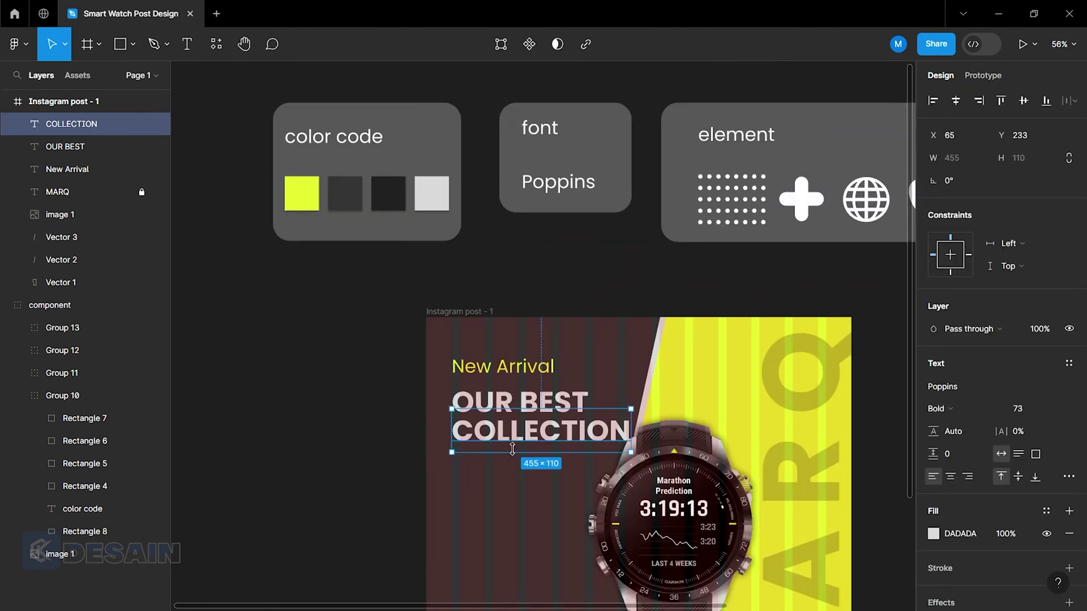
{"action": "scroll", "coordinate": [512, 449], "scroll_direction": "down", "scroll_amount": 3}
{"action": "scroll", "coordinate": [561, 351], "scroll_direction": "up", "scroll_amount": 2, "text": "ctrl"}
Step: Move the New Arrival, OUR BEST and COLLECTION headings up together
{"action": "left_click", "coordinate": [539, 261], "text": "shift"}
{"action": "left_click", "coordinate": [490, 216], "text": "shift"}
{"action": "left_click_drag", "start_coordinate": [530, 272], "coordinate": [527, 254]}
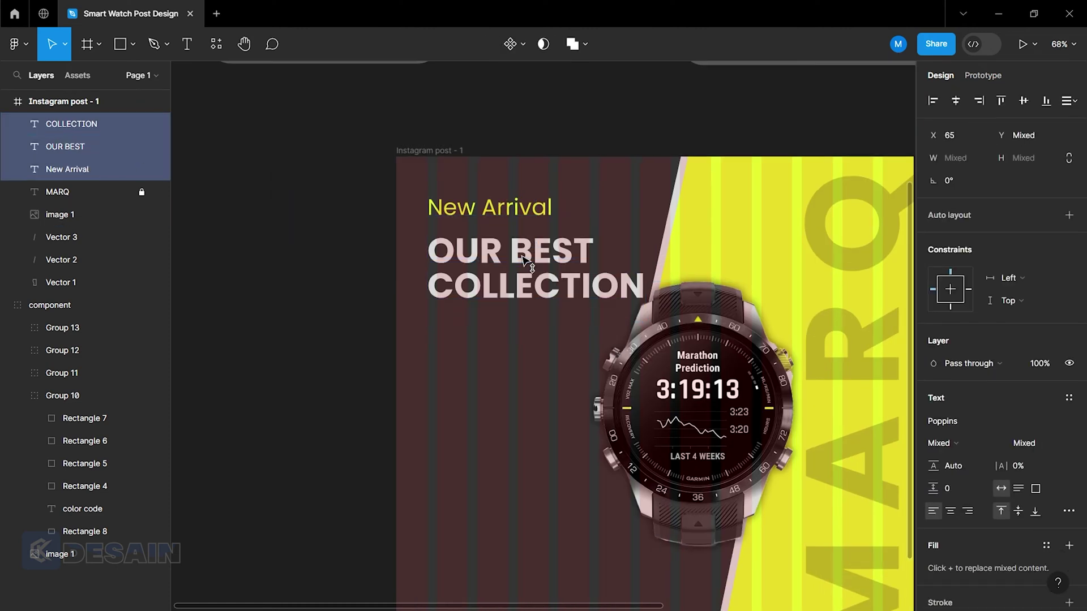
{"action": "key", "text": "Escape"}
{"action": "scroll", "coordinate": [557, 332], "scroll_direction": "down", "scroll_amount": 3, "text": "ctrl"}
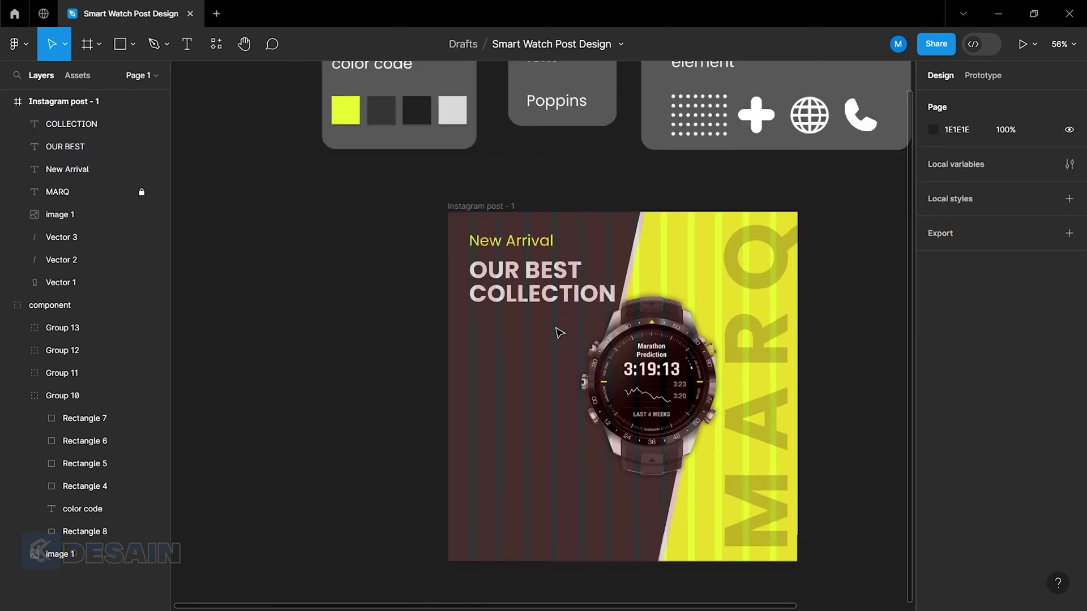
{"action": "scroll", "coordinate": [562, 383], "scroll_direction": "down", "scroll_amount": 1, "text": "ctrl"}
{"action": "scroll", "coordinate": [591, 384], "scroll_direction": "up", "scroll_amount": 1, "text": "ctrl"}
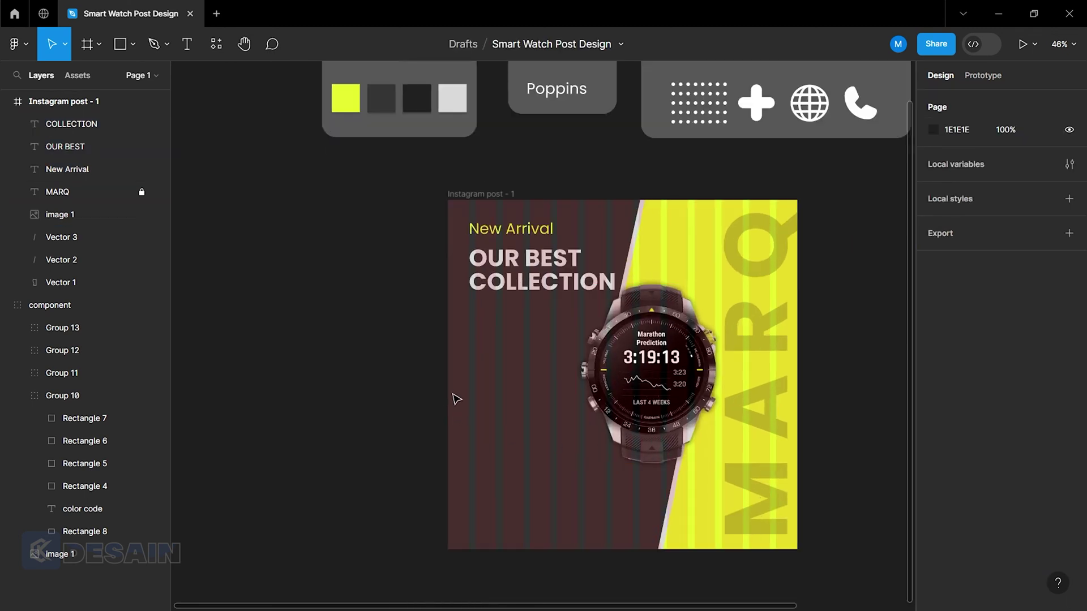
Step: Hide the Instagram post frame's column layout grid
{"action": "left_click", "coordinate": [501, 193]}
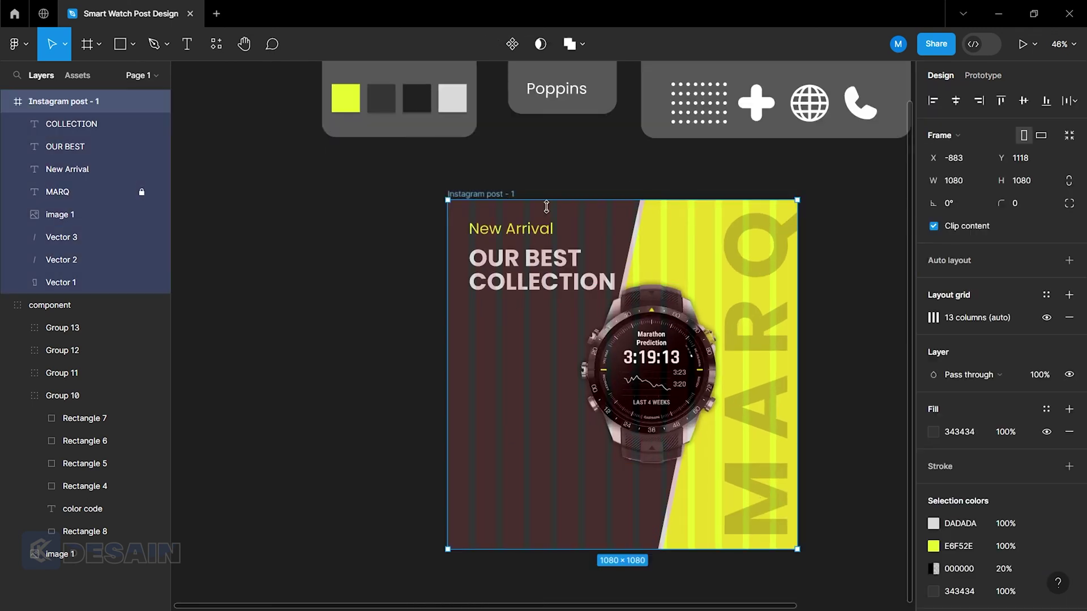
{"action": "left_click", "coordinate": [1046, 318]}
{"action": "key", "text": "Escape"}
Step: Shift the three headings 30 px left to X 35
{"action": "left_click", "coordinate": [515, 282]}
{"action": "scroll", "coordinate": [514, 275], "scroll_direction": "up", "scroll_amount": 4, "text": "ctrl"}
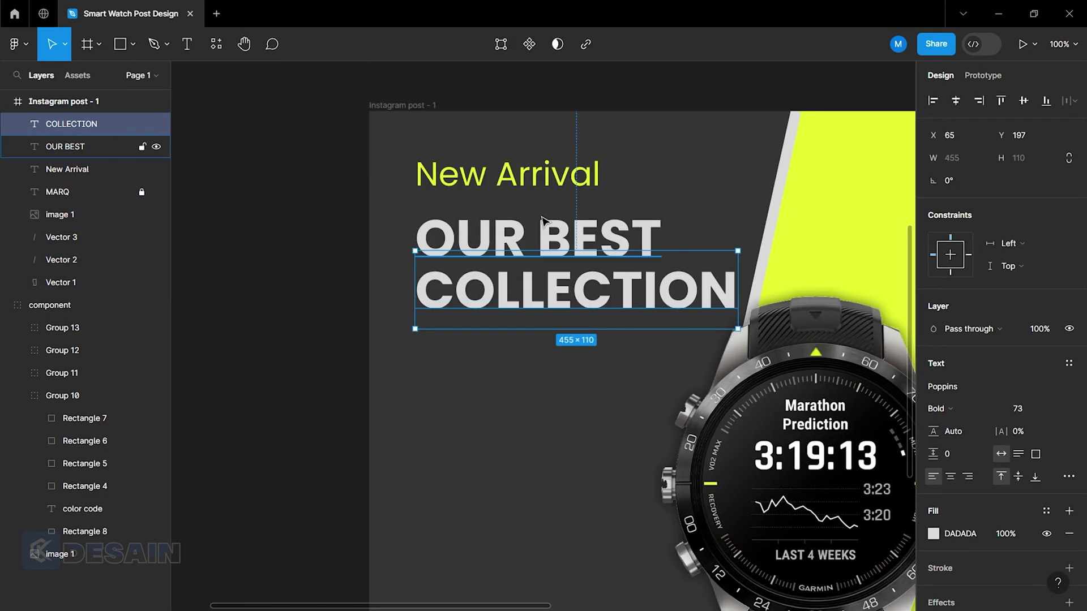
{"action": "left_click", "coordinate": [543, 219], "text": "shift"}
{"action": "left_click", "coordinate": [510, 174], "text": "shift"}
{"action": "key", "text": "shift+Left"}
{"action": "key", "text": "shift+Left"}
{"action": "key", "text": "shift+Left"}
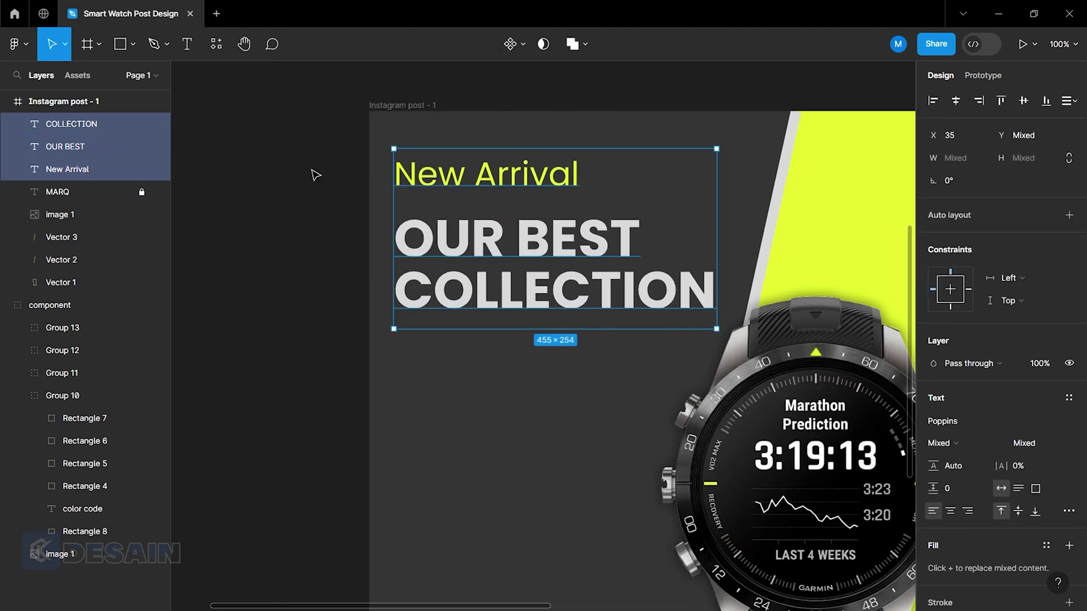
{"action": "left_click", "coordinate": [316, 176]}
{"action": "scroll", "coordinate": [306, 173], "scroll_direction": "down", "scroll_amount": 2, "text": "ctrl"}
{"action": "left_click", "coordinate": [423, 243]}
{"action": "left_click", "coordinate": [400, 311]}
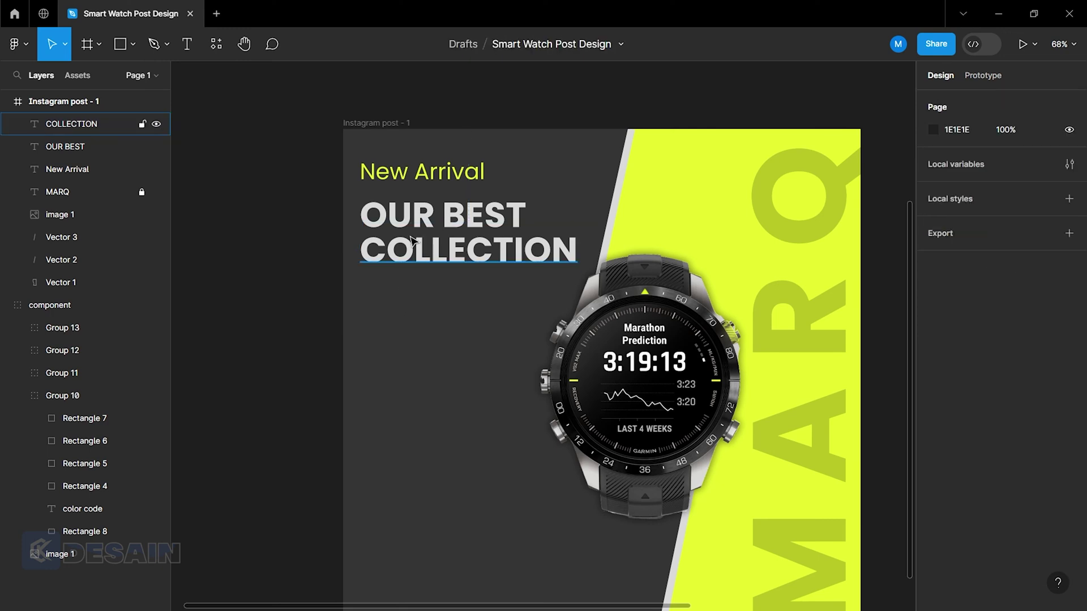
{"action": "left_click", "coordinate": [185, 50]}
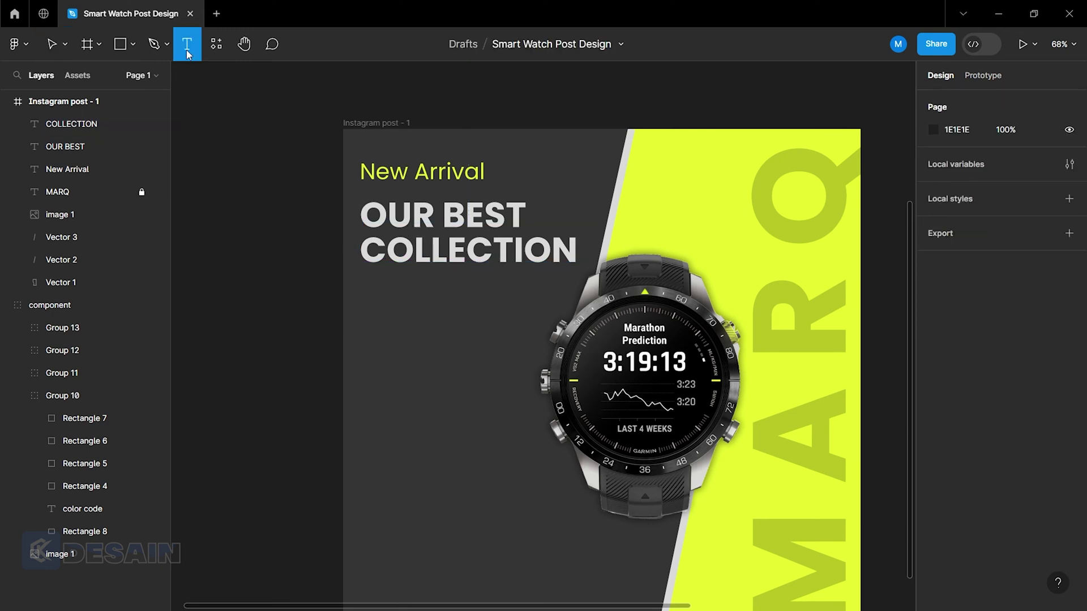
Step: Add a Lorem ipsum paragraph in Poppins Regular 17, left-aligned with the headings
{"action": "left_click", "coordinate": [367, 300]}
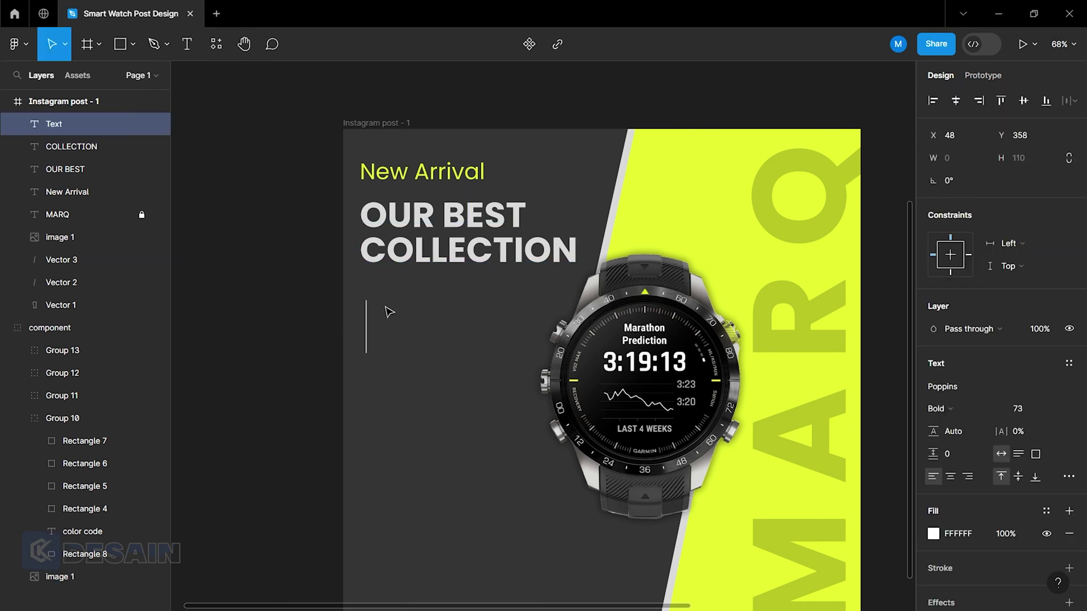
{"action": "key", "text": "ctrl+v"}
{"action": "key", "text": "ctrl+a"}
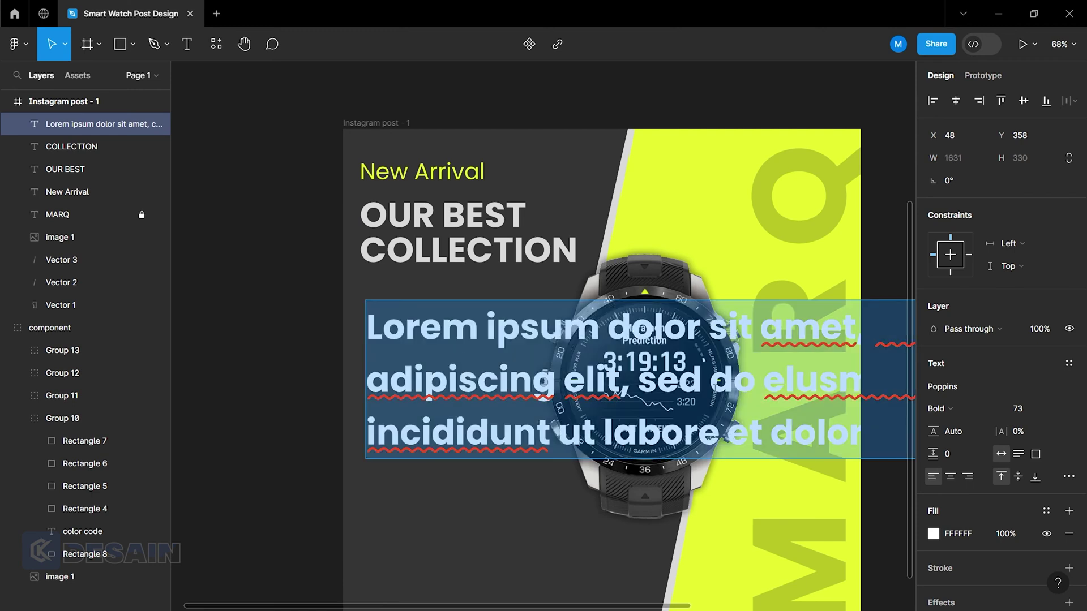
{"action": "left_click", "coordinate": [1017, 408]}
{"action": "type", "text": "17"}
{"action": "key", "text": "Return"}
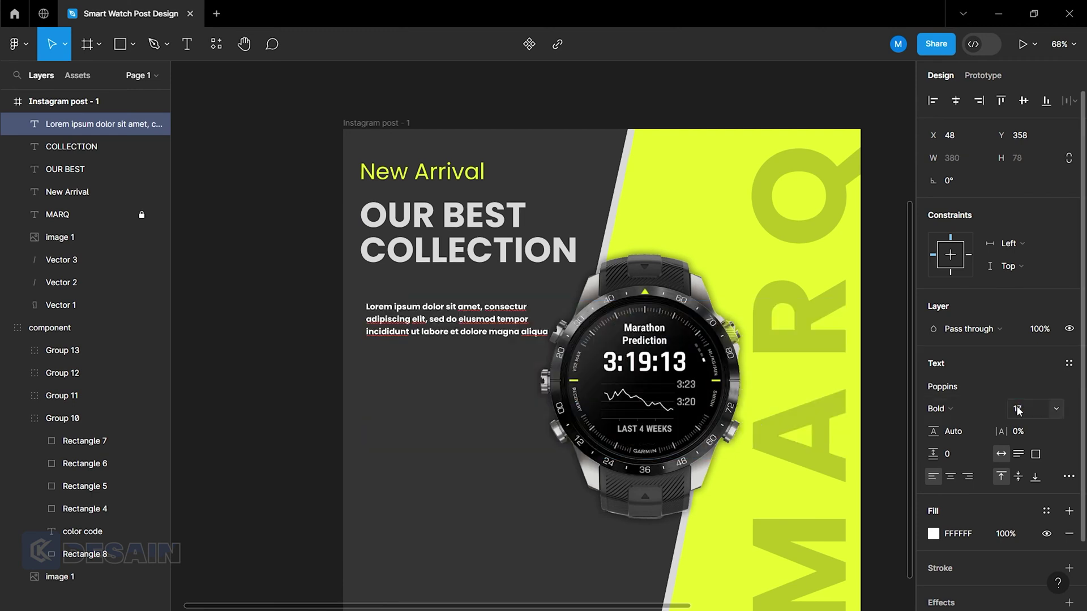
{"action": "left_click", "coordinate": [938, 409]}
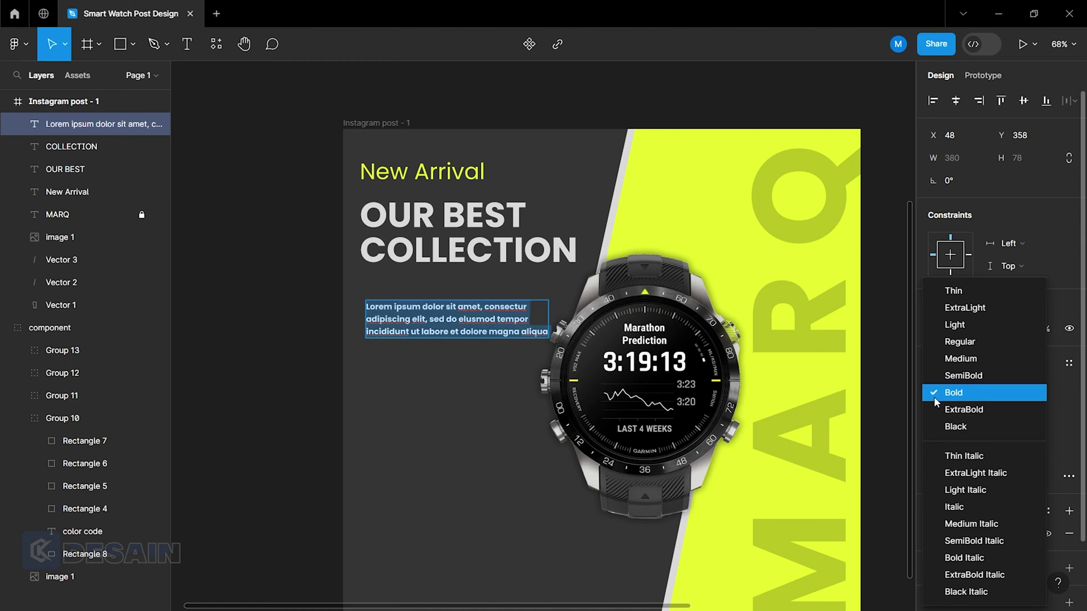
{"action": "left_click", "coordinate": [944, 353]}
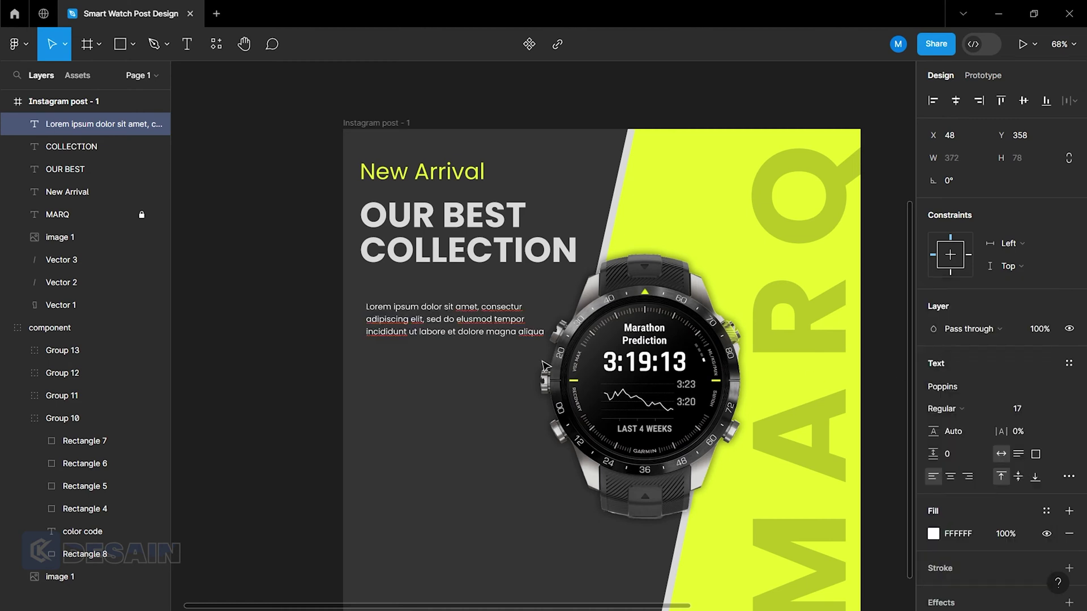
{"action": "left_click_drag", "start_coordinate": [467, 332], "coordinate": [460, 338]}
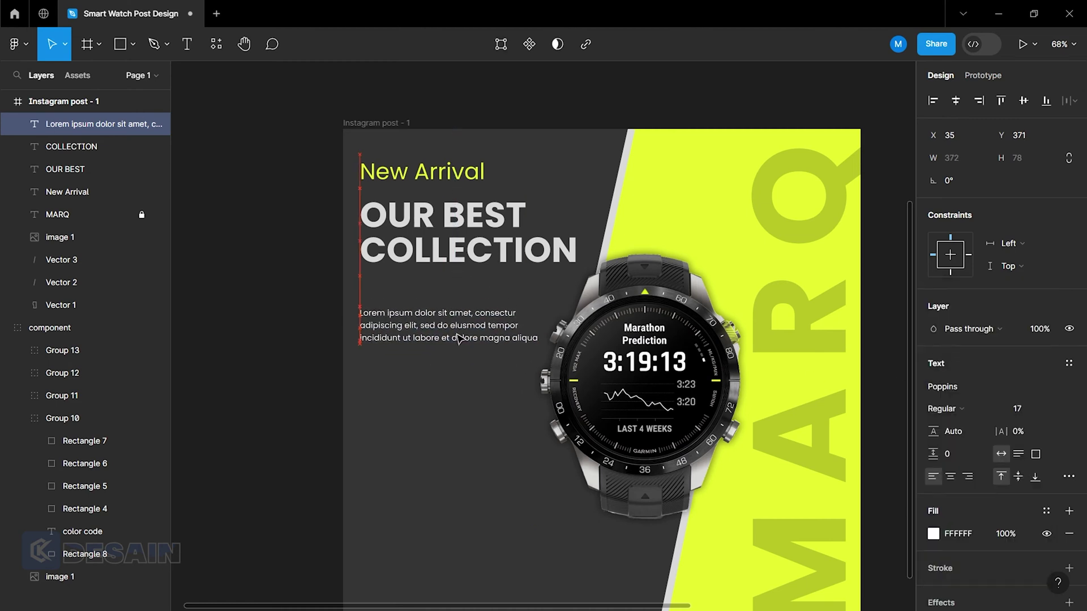
{"action": "left_click", "coordinate": [280, 371]}
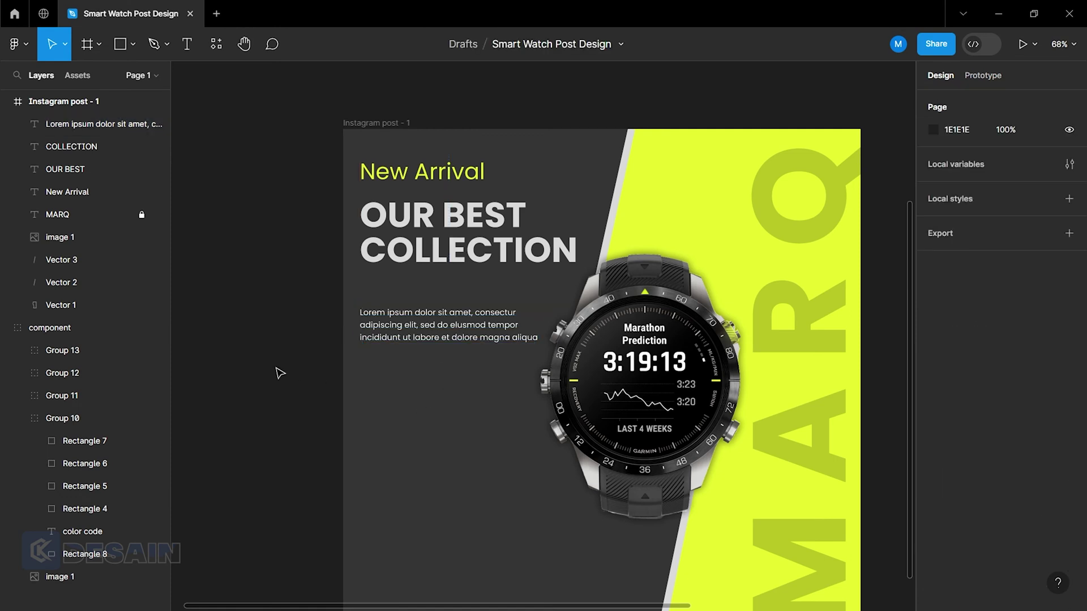
Step: Move the three-line heading block down slightly
{"action": "scroll", "coordinate": [280, 374], "scroll_direction": "down", "scroll_amount": 2}
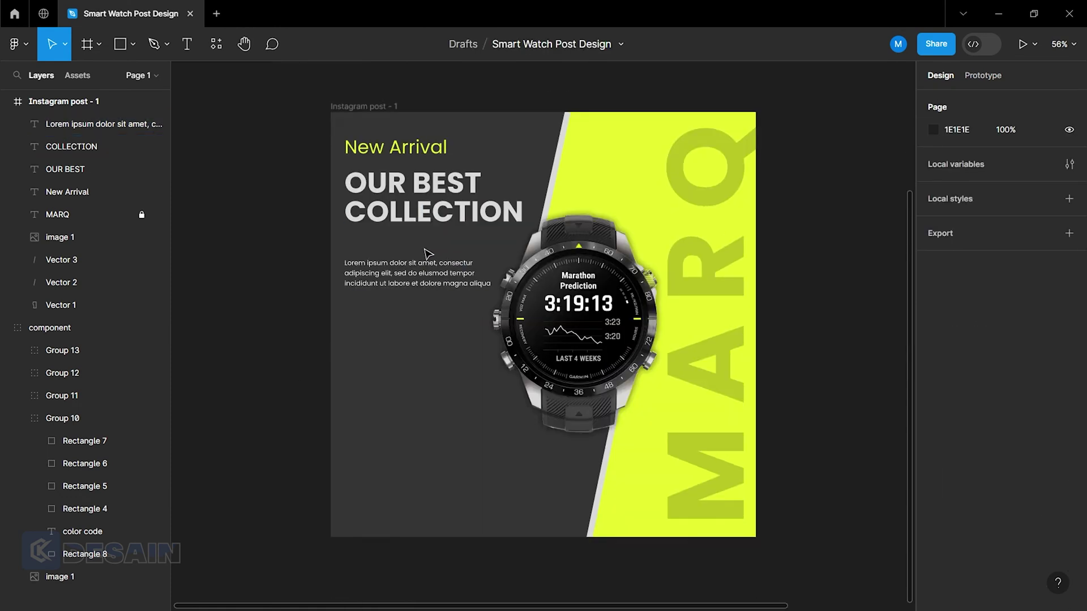
{"action": "left_click", "coordinate": [435, 218]}
{"action": "left_click", "coordinate": [426, 184], "text": "shift"}
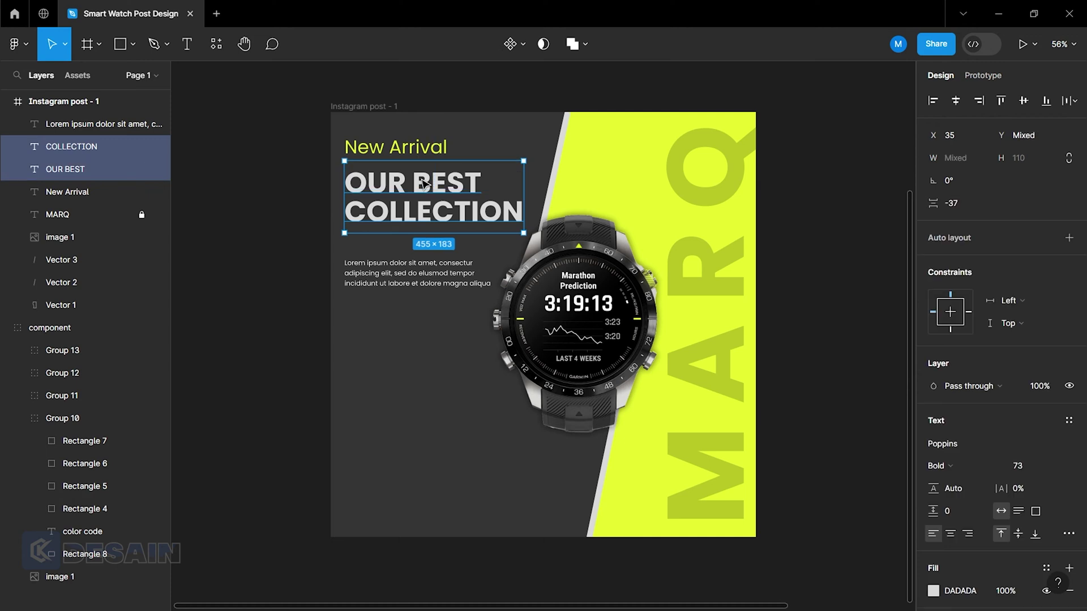
{"action": "left_click", "coordinate": [422, 156], "text": "shift"}
{"action": "left_click_drag", "start_coordinate": [432, 181], "coordinate": [432, 188]}
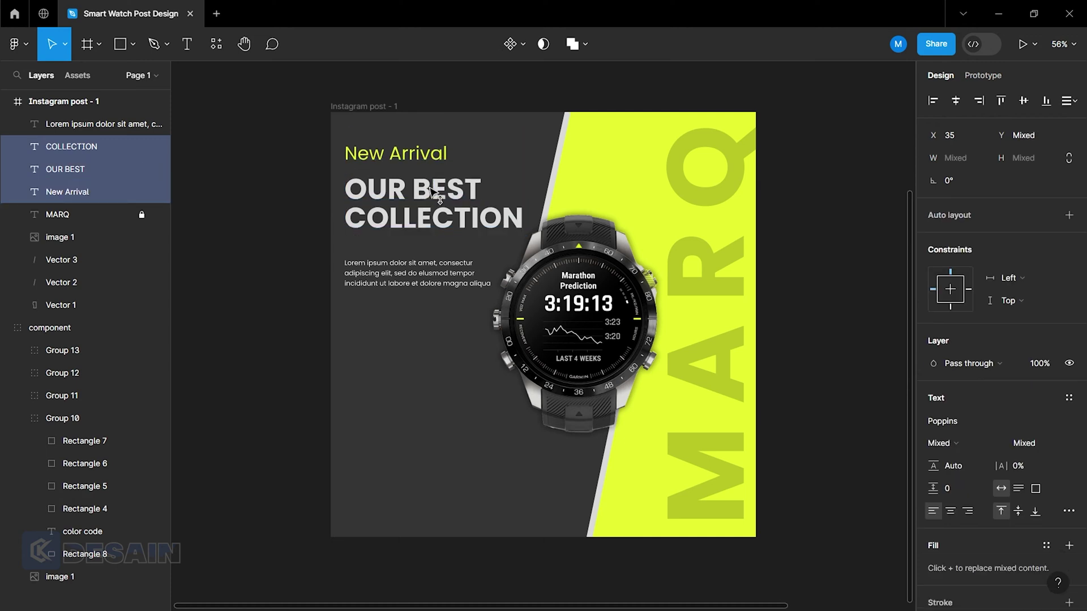
{"action": "left_click", "coordinate": [310, 261]}
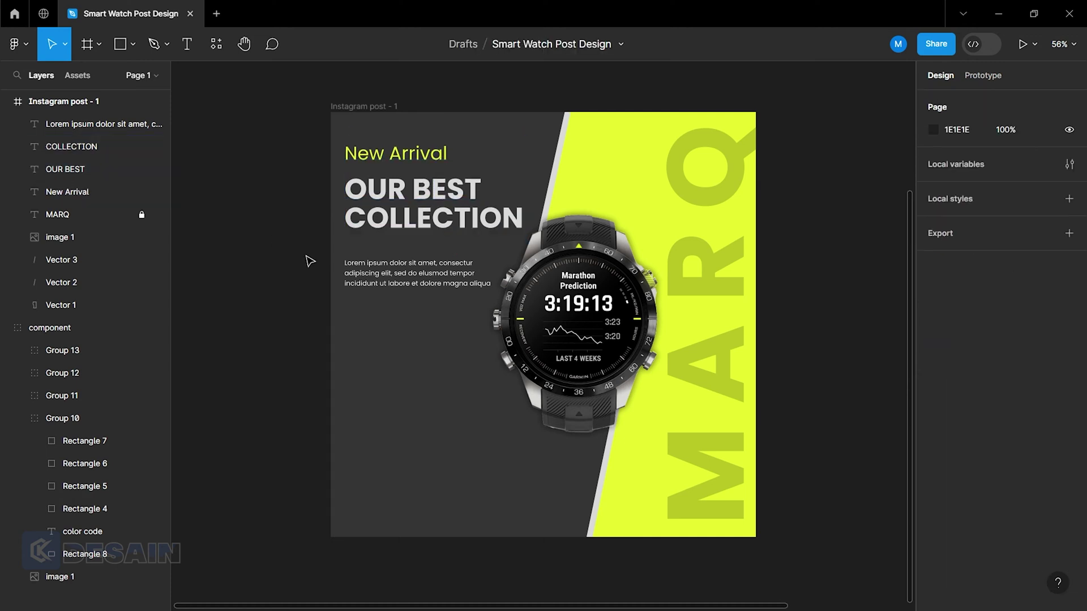
Step: Draw a button rectangle below the paragraph with corner radius 10
{"action": "left_click", "coordinate": [120, 44]}
{"action": "left_click_drag", "start_coordinate": [346, 309], "coordinate": [428, 337]}
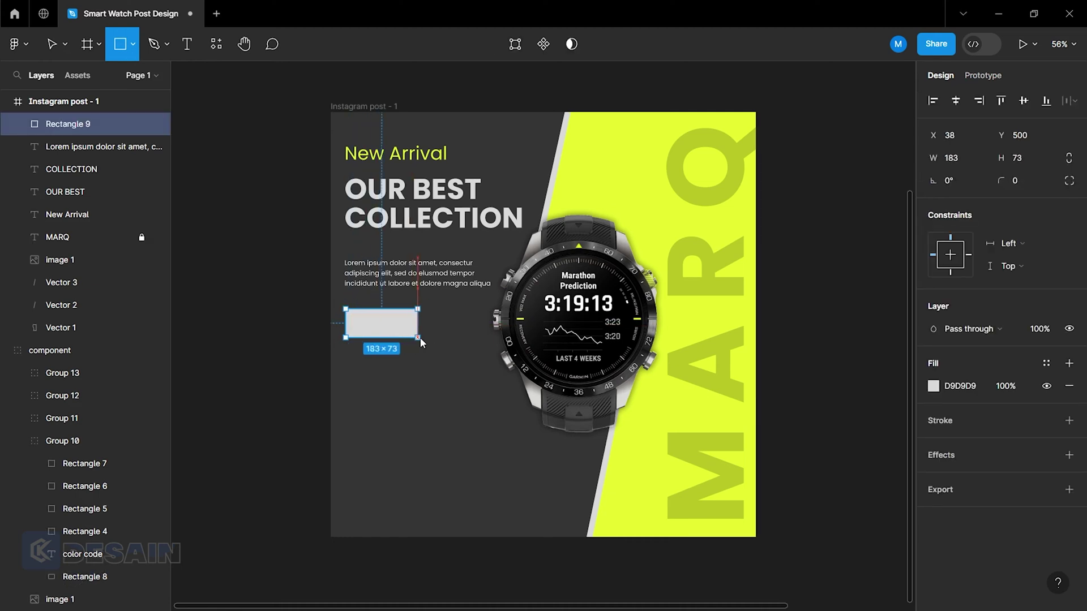
{"action": "left_click", "coordinate": [1018, 180]}
{"action": "type", "text": "10"}
{"action": "key", "text": "Return"}
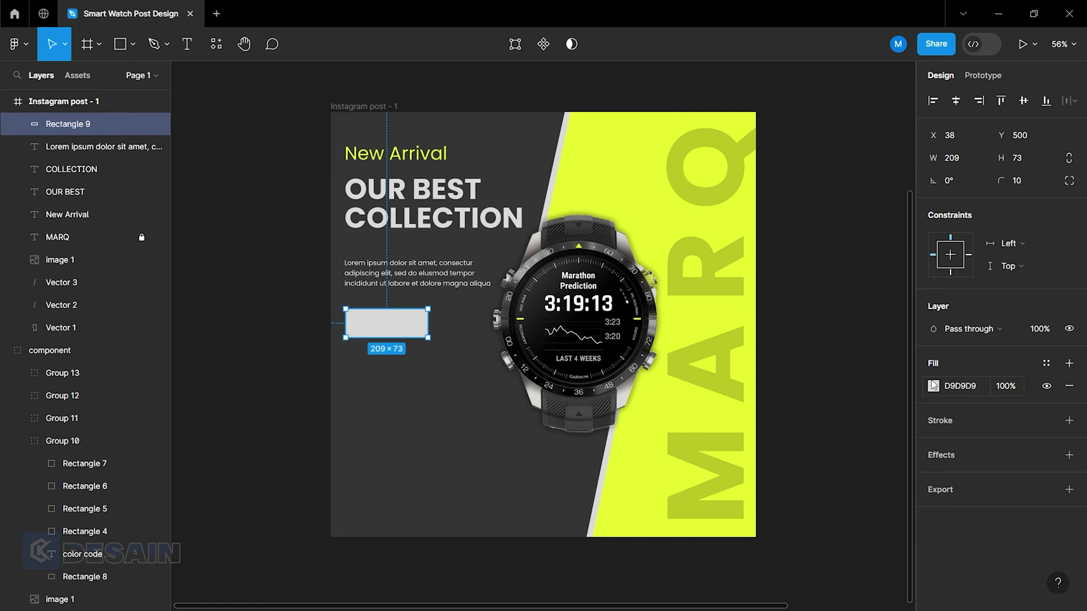
Step: Fill the button with the yellow swatch colour sampled from the canvas
{"action": "left_click", "coordinate": [933, 385]}
{"action": "left_click", "coordinate": [766, 442]}
{"action": "scroll", "coordinate": [792, 122], "scroll_direction": "up", "scroll_amount": 2}
{"action": "scroll", "coordinate": [843, 130], "scroll_direction": "up", "scroll_amount": 3}
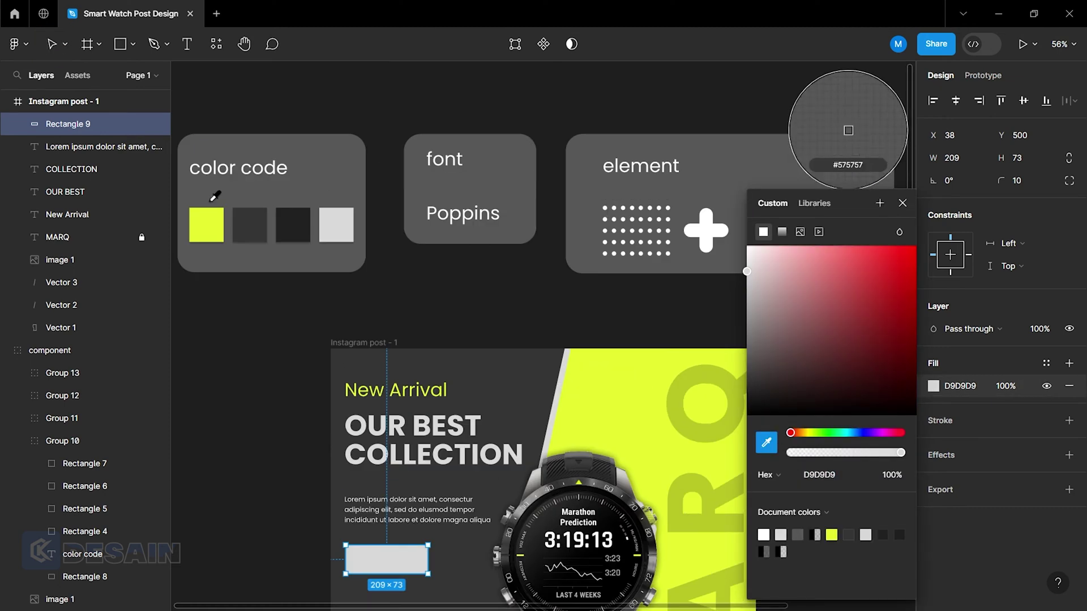
{"action": "left_click", "coordinate": [208, 225]}
{"action": "left_click", "coordinate": [903, 203]}
{"action": "left_click", "coordinate": [783, 306]}
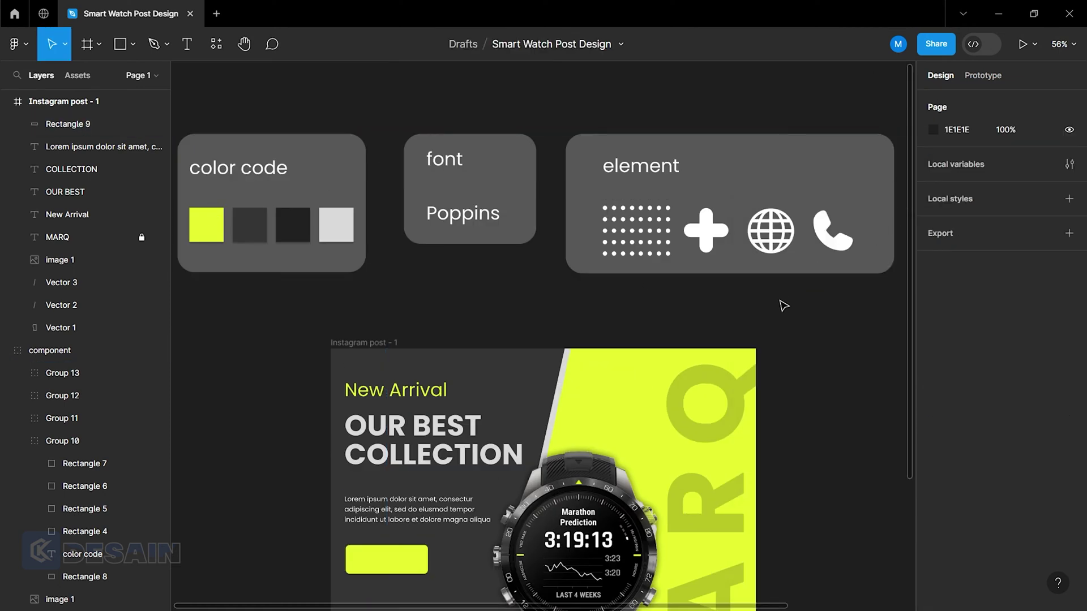
{"action": "scroll", "coordinate": [784, 306], "scroll_direction": "down", "scroll_amount": 2}
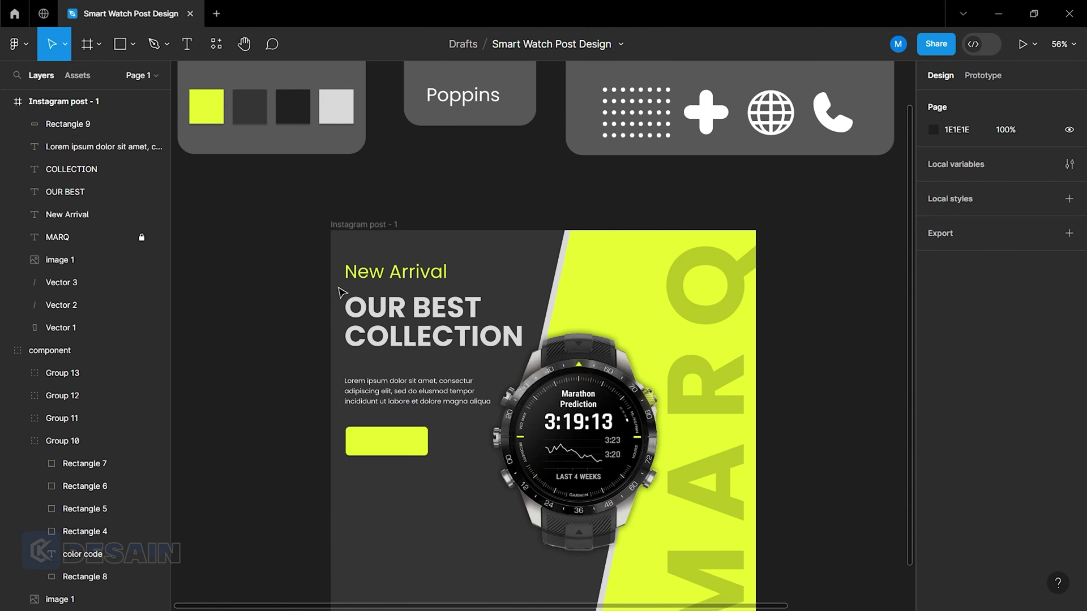
{"action": "scroll", "coordinate": [371, 342], "scroll_direction": "down", "scroll_amount": 3}
Step: Add a 'Shop Now' label on the button in Poppins Bold 24
{"action": "key", "text": "t"}
{"action": "left_click", "coordinate": [357, 313]}
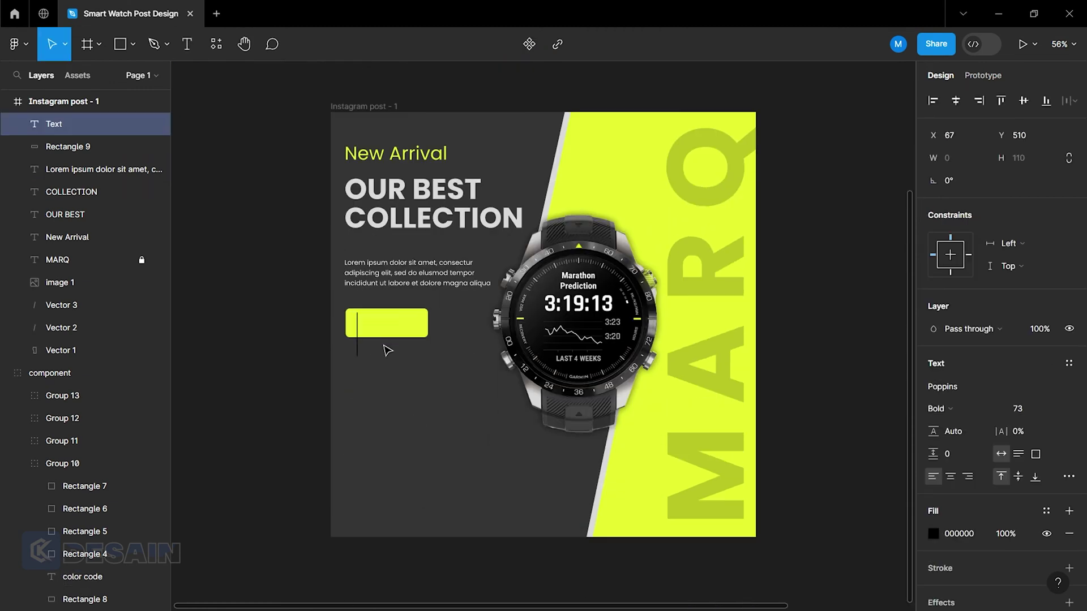
{"action": "type", "text": "Shop Now"}
{"action": "key", "text": "ctrl+a"}
{"action": "left_click", "coordinate": [1017, 409]}
{"action": "type", "text": "24"}
{"action": "key", "text": "Return"}
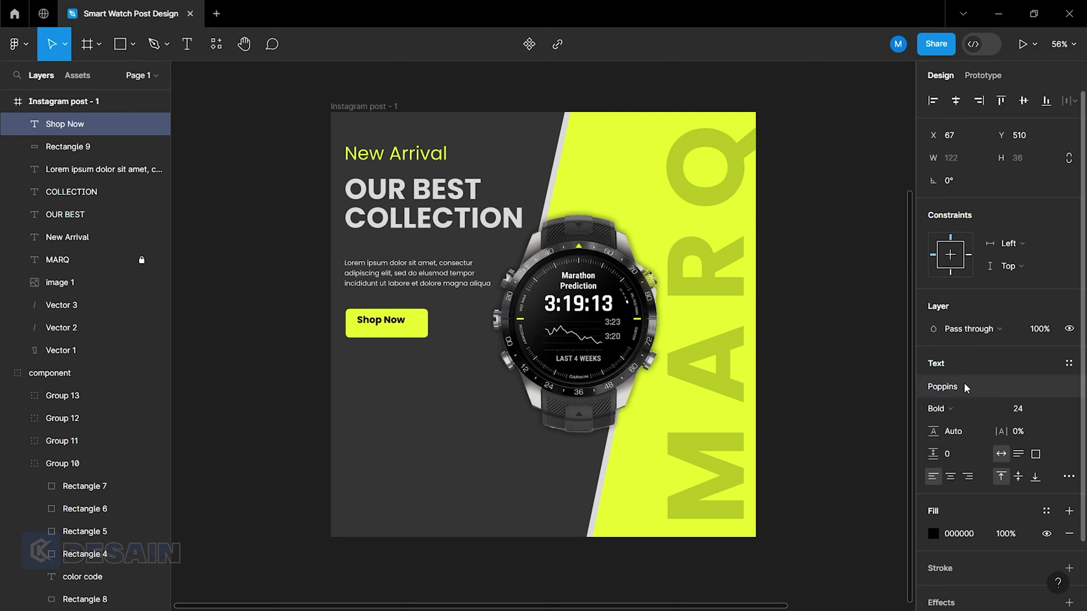
{"action": "left_click", "coordinate": [962, 385]}
{"action": "left_click", "coordinate": [942, 409]}
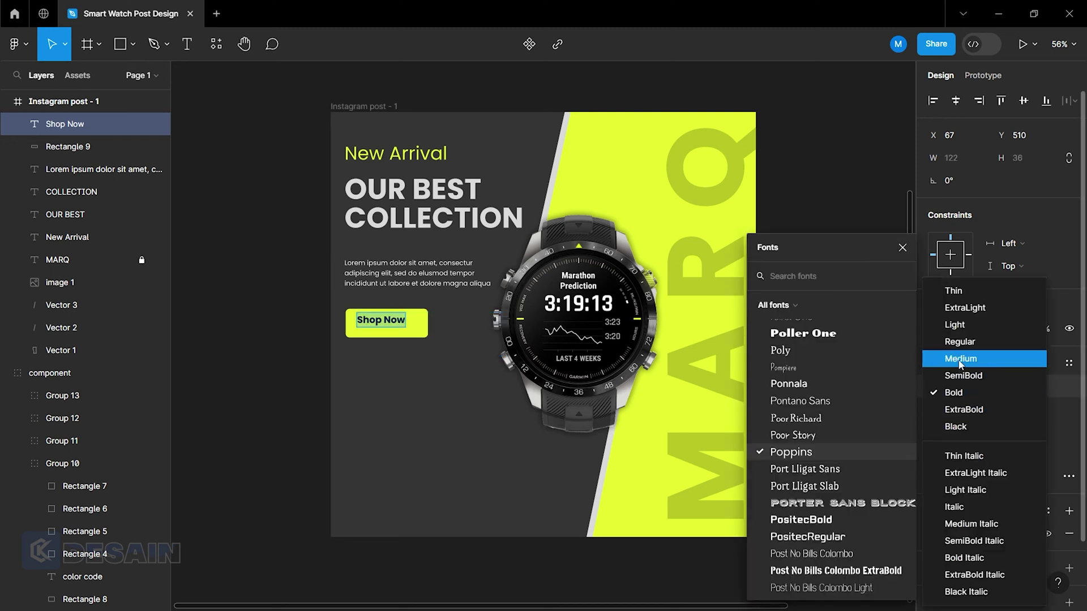
{"action": "left_click", "coordinate": [959, 342]}
{"action": "left_click", "coordinate": [904, 248]}
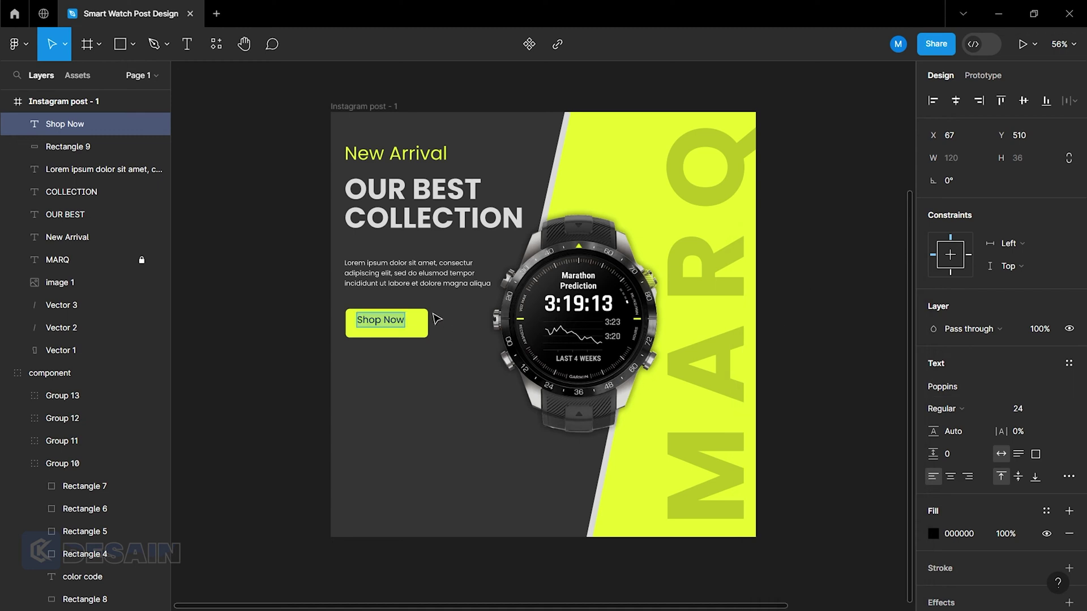
{"action": "left_click", "coordinate": [943, 409]}
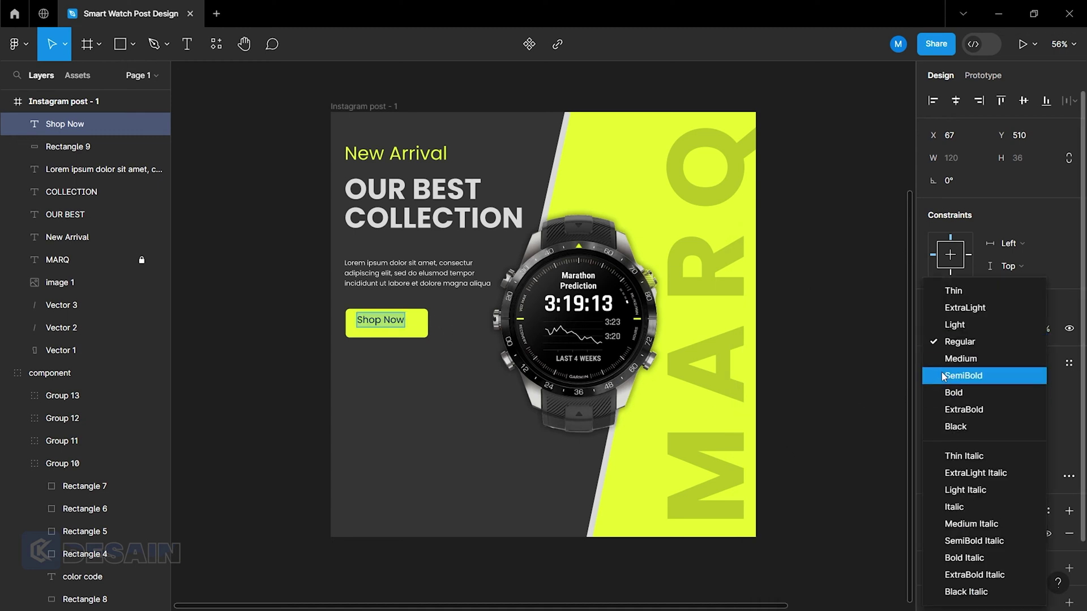
{"action": "left_click", "coordinate": [932, 393]}
Step: Centre the Shop Now label horizontally and vertically on the button rectangle
{"action": "key", "text": "shift+0"}
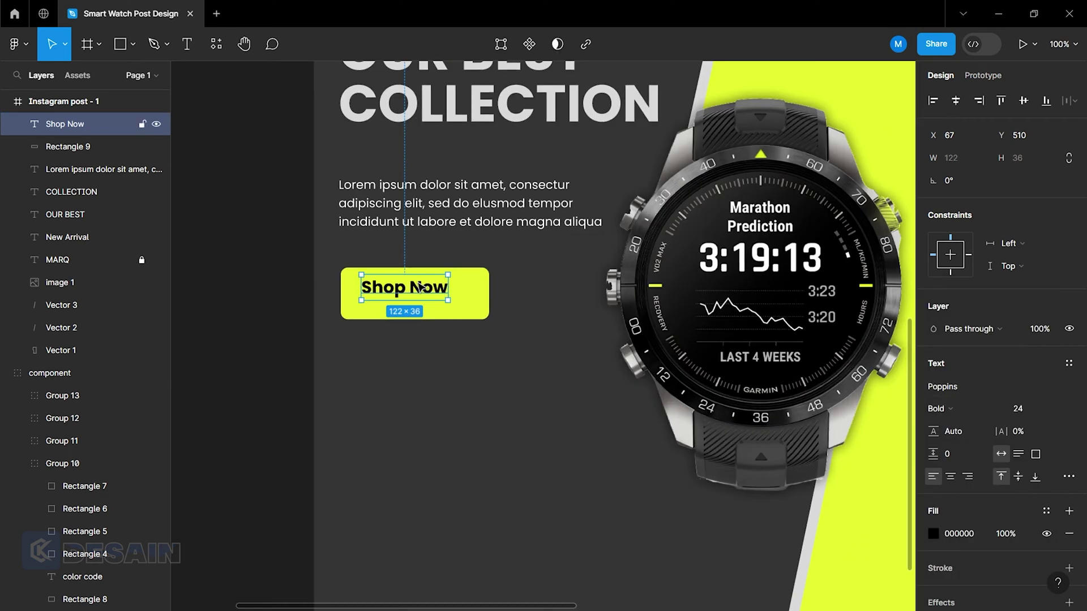
{"action": "left_click", "coordinate": [448, 299], "text": "shift"}
{"action": "left_click", "coordinate": [955, 101]}
{"action": "left_click", "coordinate": [1023, 100]}
{"action": "left_click", "coordinate": [570, 376]}
Step: Colour the Shop Now label dark grey #343434 sampled from the colour code card
{"action": "left_click", "coordinate": [411, 294]}
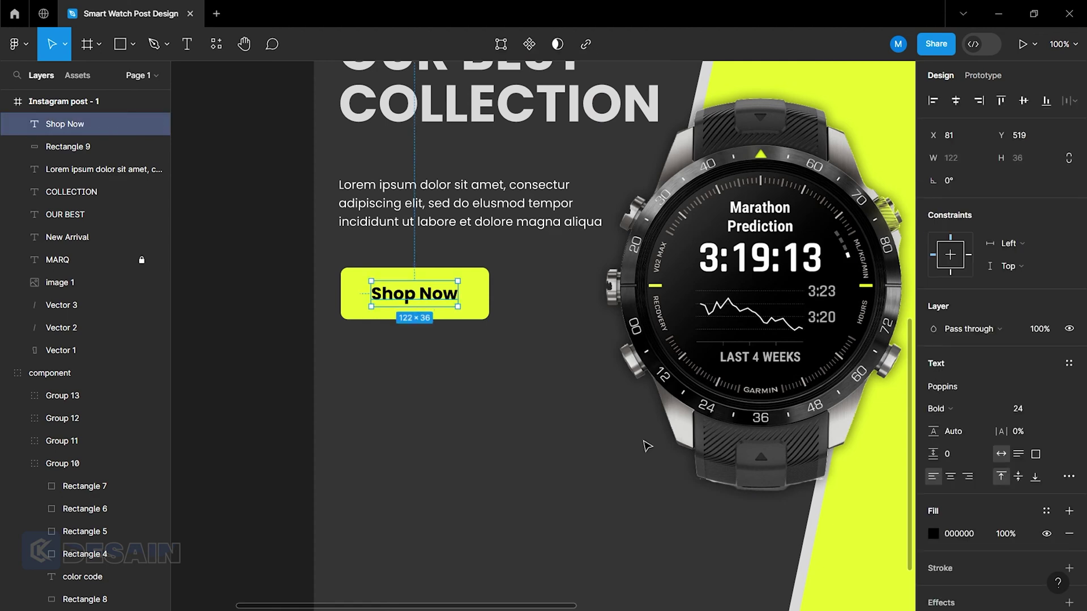
{"action": "left_click", "coordinate": [933, 534]}
{"action": "left_click", "coordinate": [766, 443]}
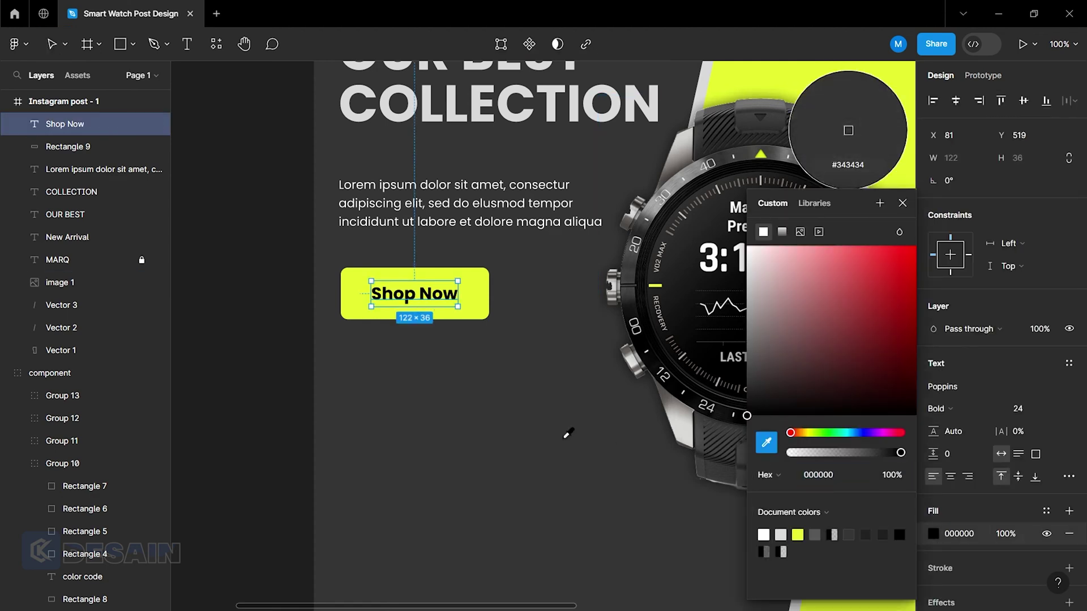
{"action": "scroll", "coordinate": [568, 432], "scroll_direction": "down", "scroll_amount": 5}
{"action": "scroll", "coordinate": [453, 340], "scroll_direction": "up", "scroll_amount": 3}
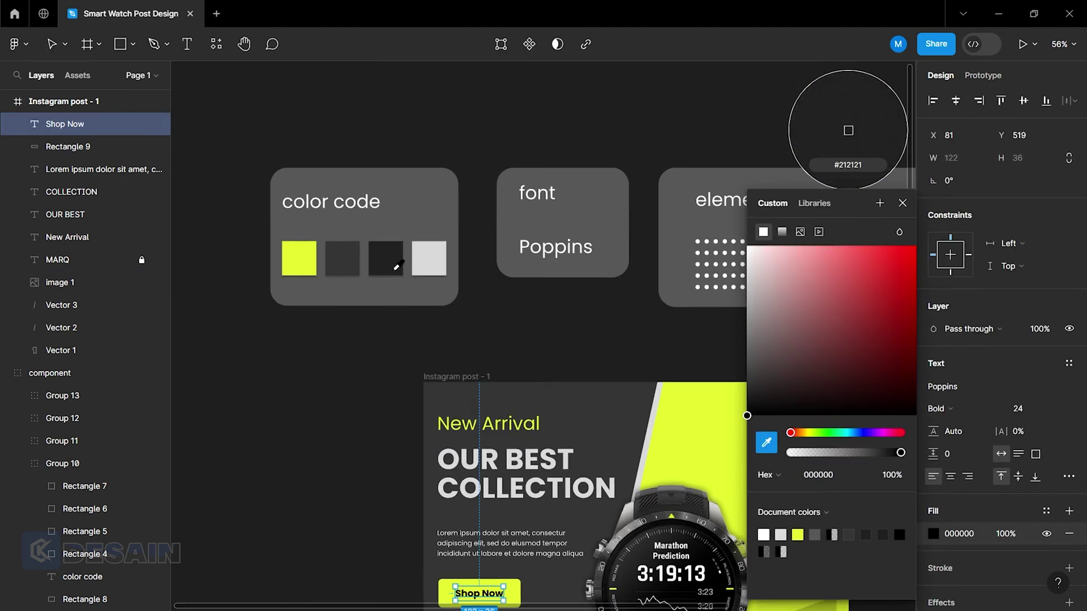
{"action": "left_click", "coordinate": [354, 254]}
{"action": "left_click", "coordinate": [903, 202]}
{"action": "left_click", "coordinate": [784, 347]}
{"action": "scroll", "coordinate": [591, 349], "scroll_direction": "down", "scroll_amount": 5}
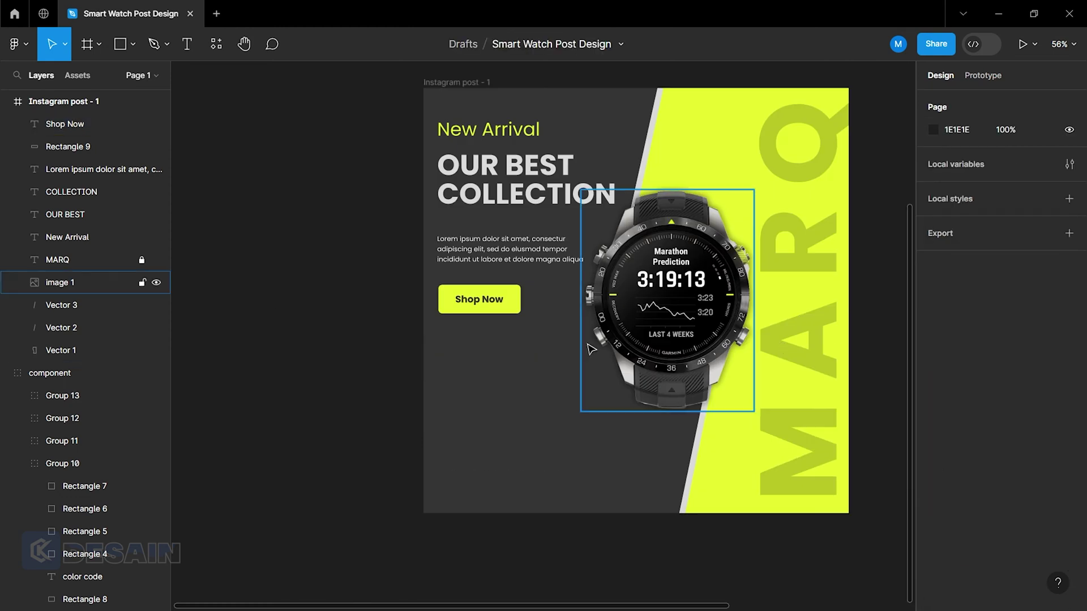
{"action": "scroll", "coordinate": [457, 348], "scroll_direction": "up", "scroll_amount": 5, "text": "ctrl"}
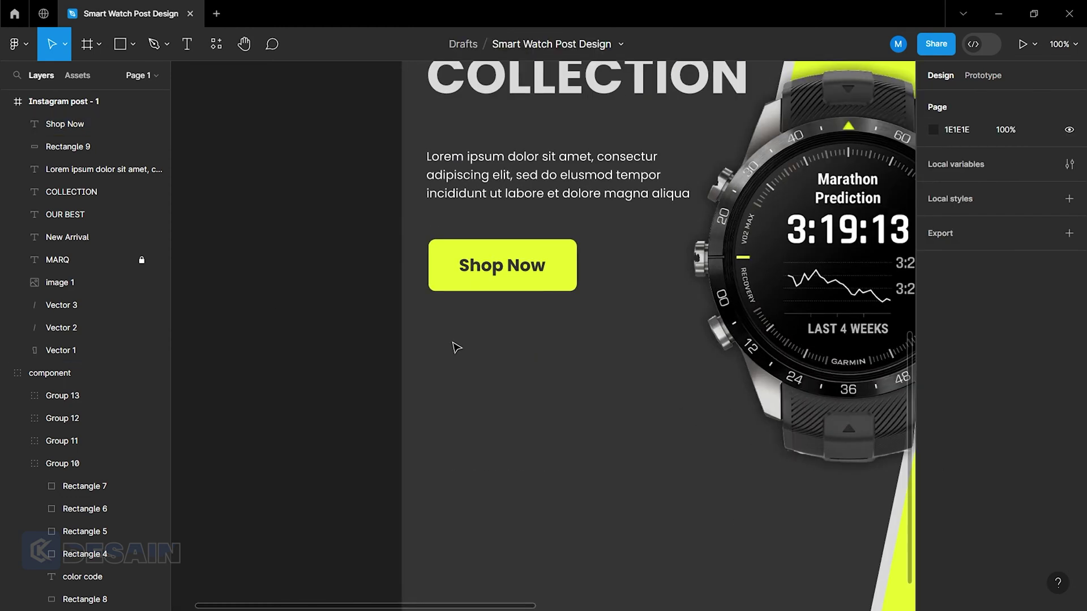
Step: Set the yellow button rectangle's corner radius to 15
{"action": "left_click", "coordinate": [563, 271]}
{"action": "left_click", "coordinate": [1024, 178]}
{"action": "left_click", "coordinate": [604, 381]}
Step: Add a drop shadow effect to the Shop Now button
{"action": "left_click", "coordinate": [566, 279]}
{"action": "left_click", "coordinate": [966, 458]}
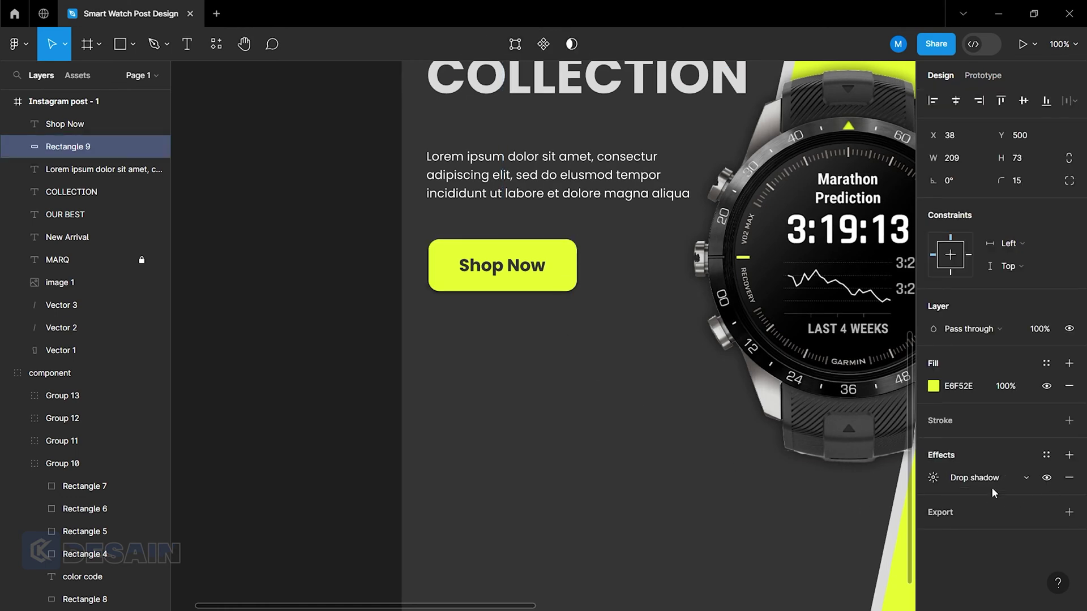
{"action": "left_click", "coordinate": [635, 486]}
{"action": "scroll", "coordinate": [604, 445], "scroll_direction": "down", "scroll_amount": 3, "text": "ctrl"}
{"action": "scroll", "coordinate": [590, 440], "scroll_direction": "right", "scroll_amount": 2}
{"action": "scroll", "coordinate": [589, 440], "scroll_direction": "up", "scroll_amount": 2}
{"action": "scroll", "coordinate": [592, 441], "scroll_direction": "down", "scroll_amount": 2}
{"action": "scroll", "coordinate": [567, 437], "scroll_direction": "down", "scroll_amount": 3, "text": "ctrl"}
{"action": "scroll", "coordinate": [509, 419], "scroll_direction": "down", "scroll_amount": 2}
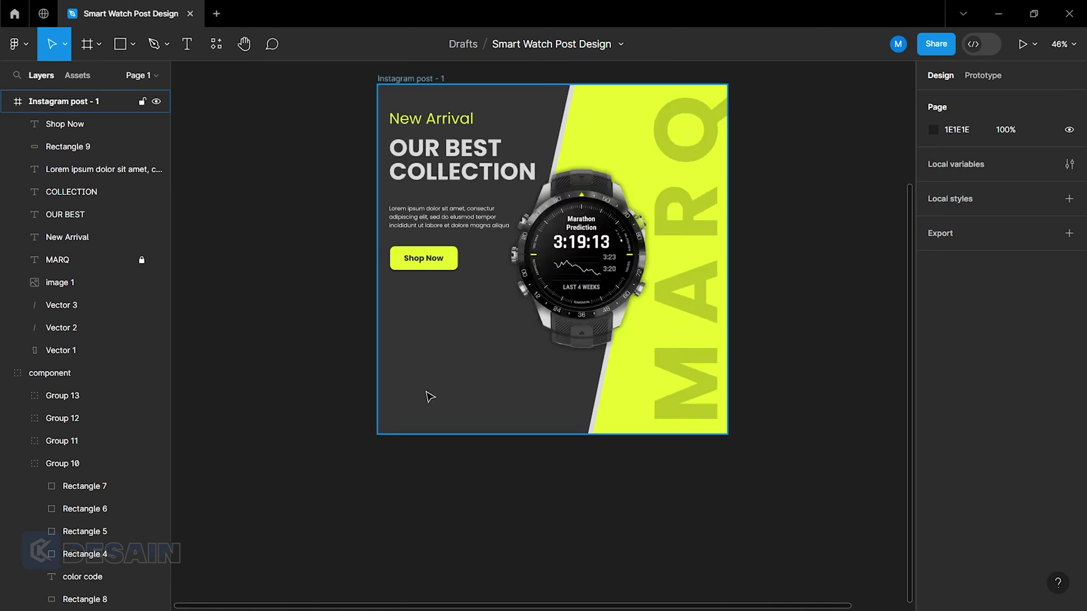
{"action": "scroll", "coordinate": [431, 396], "scroll_direction": "up", "scroll_amount": 2, "text": "ctrl"}
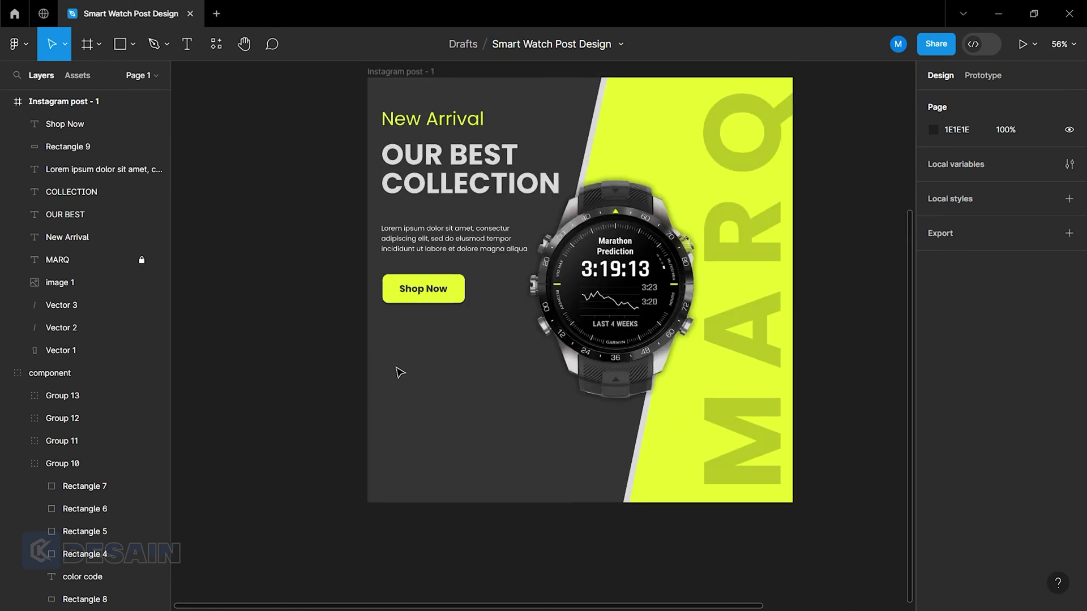
Step: Draw a polygon triangle below the Shop Now button with corner radius 20
{"action": "left_click", "coordinate": [132, 44]}
{"action": "left_click", "coordinate": [116, 145]}
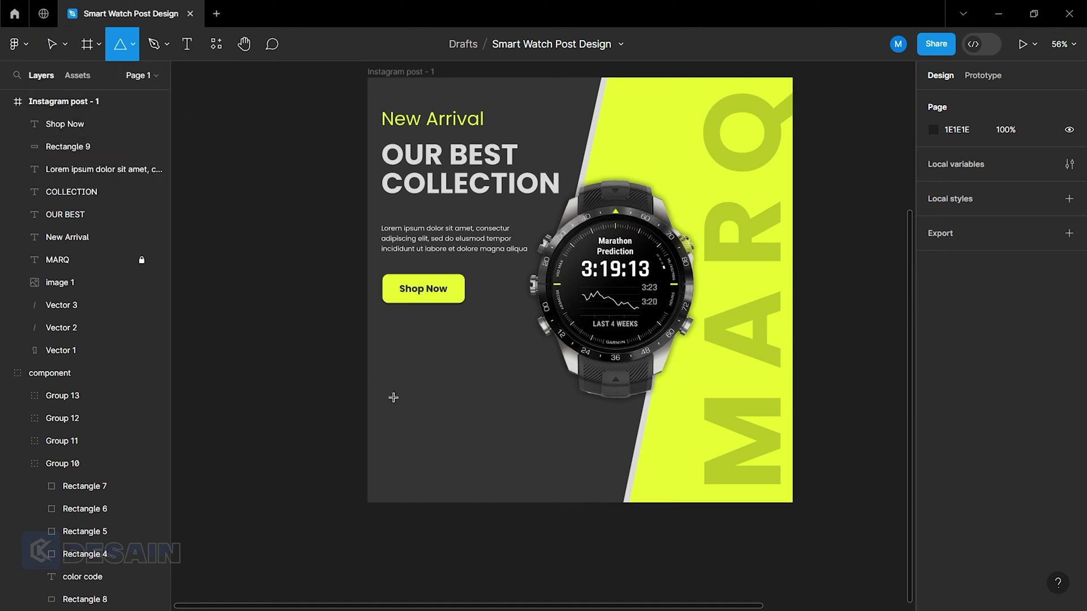
{"action": "scroll", "coordinate": [419, 402], "scroll_direction": "up", "scroll_amount": 3, "text": "ctrl"}
{"action": "left_click_drag", "start_coordinate": [428, 349], "coordinate": [534, 447]}
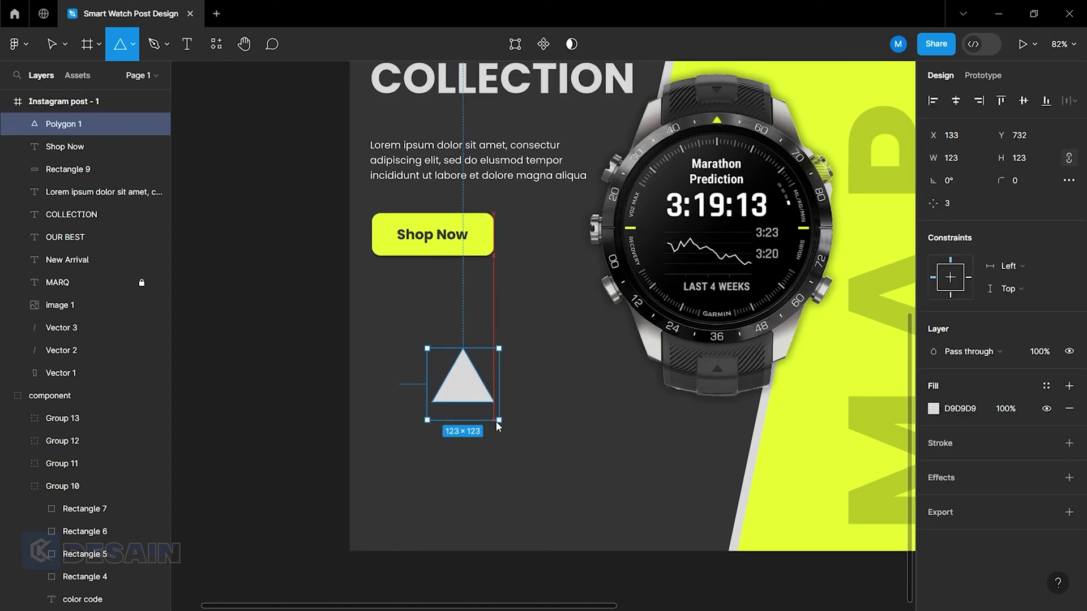
{"action": "left_click", "coordinate": [1017, 182]}
{"action": "type", "text": "20"}
{"action": "key", "text": "Return"}
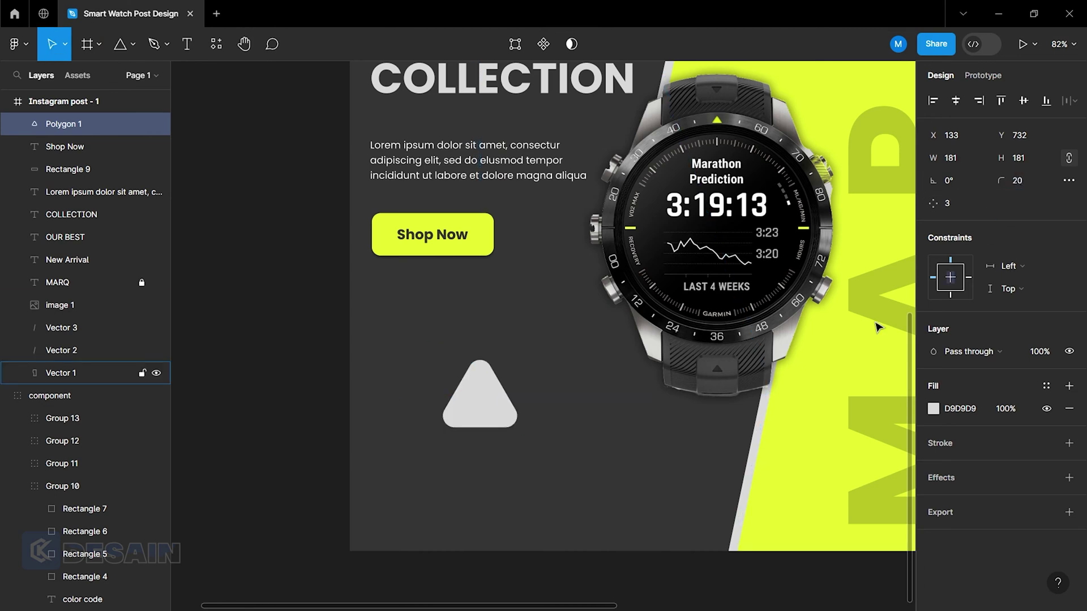
Step: Enlarge the triangle to 204×204 and round its corners to 25
{"action": "left_click", "coordinate": [605, 436]}
{"action": "left_click", "coordinate": [495, 425]}
{"action": "mouse_move", "coordinate": [533, 451]}
{"action": "left_mouse_down"}
{"action": "mouse_move", "coordinate": [551, 455]}
{"action": "mouse_move", "coordinate": [543, 461]}
{"action": "left_mouse_up"}
{"action": "left_click", "coordinate": [1020, 186]}
{"action": "type", "text": "25"}
{"action": "key", "text": "Return"}
Step: Switch the triangle's fill to a linear gradient
{"action": "left_click", "coordinate": [543, 445]}
{"action": "left_click", "coordinate": [497, 427]}
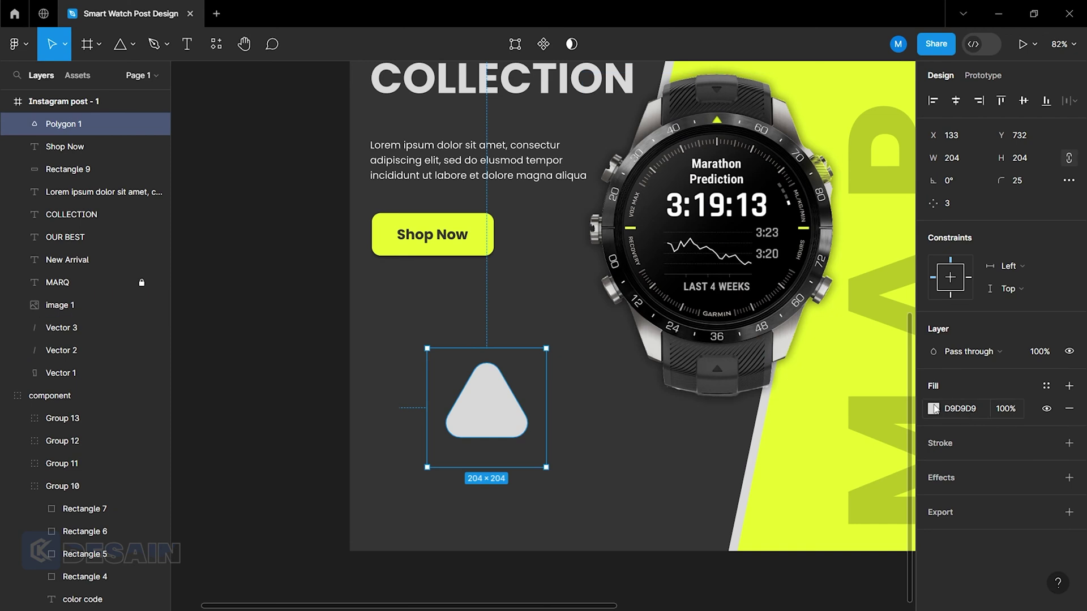
{"action": "left_click", "coordinate": [933, 409]}
{"action": "left_click", "coordinate": [782, 231]}
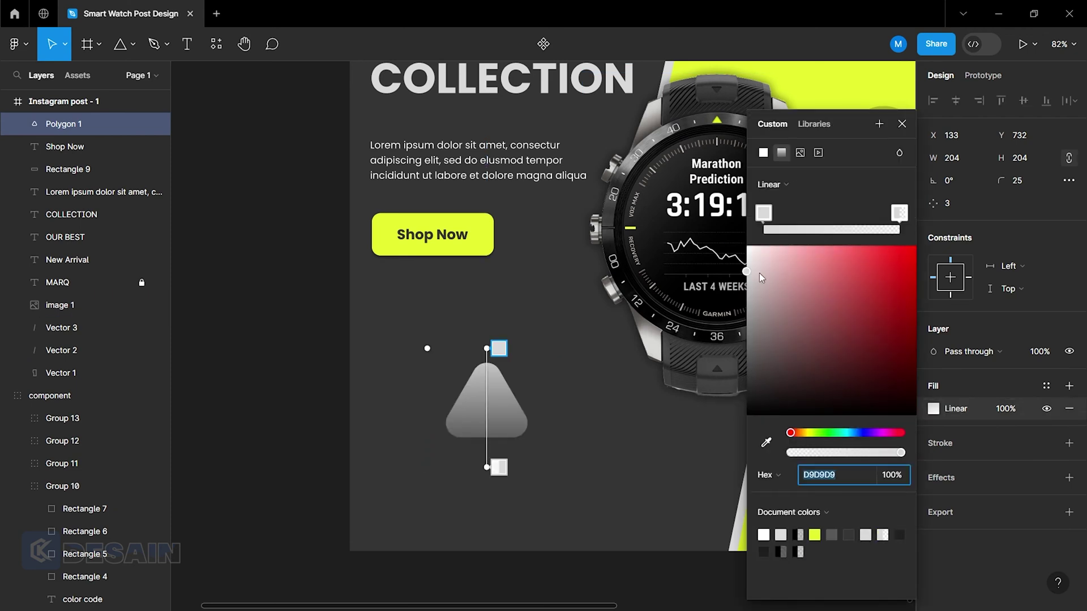
Step: Sample #212121 into the first gradient stop and #343434 into the second
{"action": "scroll", "coordinate": [708, 363], "scroll_direction": "down", "scroll_amount": 5}
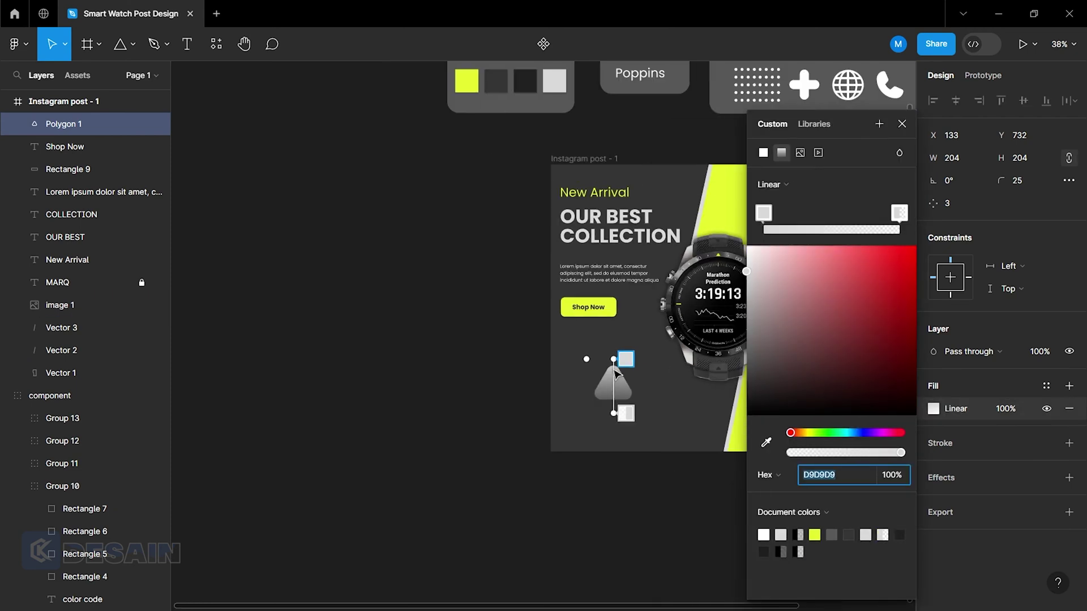
{"action": "left_click", "coordinate": [768, 441]}
{"action": "left_click", "coordinate": [535, 90]}
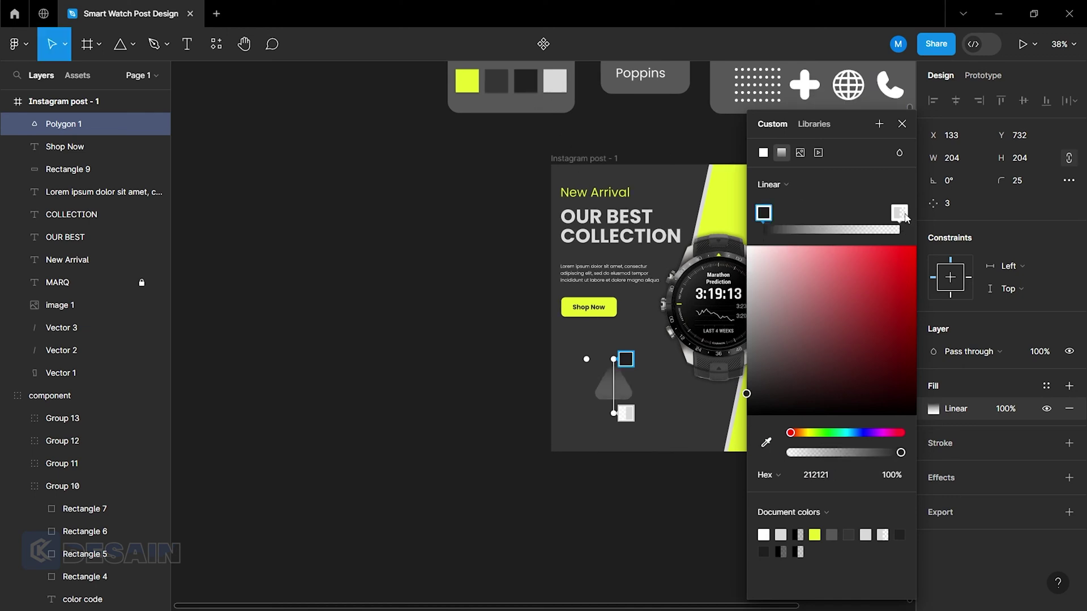
{"action": "left_click", "coordinate": [900, 214]}
{"action": "left_click", "coordinate": [767, 442]}
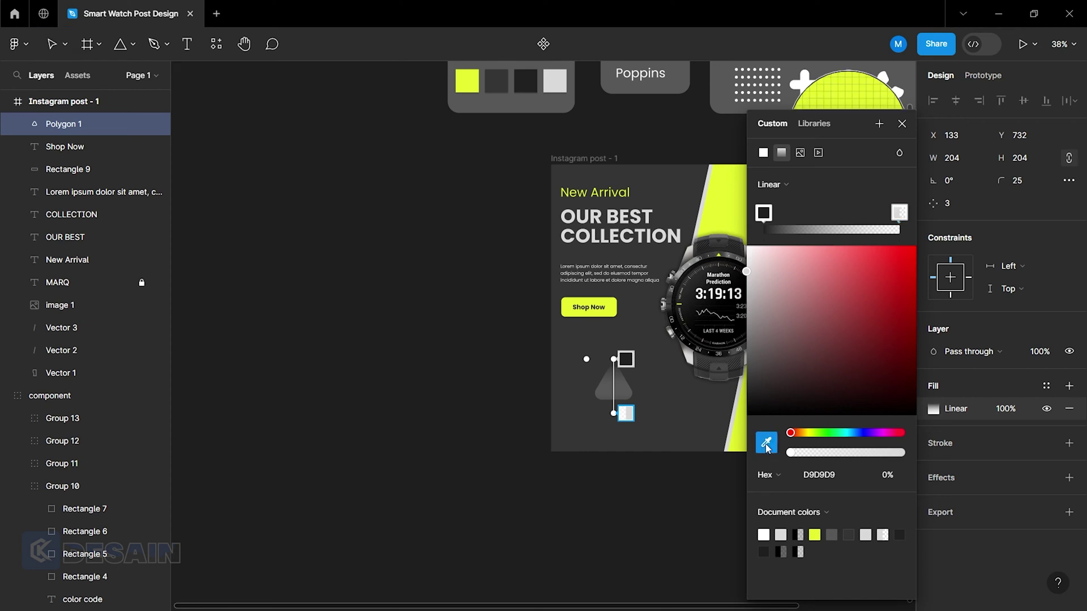
{"action": "left_click", "coordinate": [517, 104]}
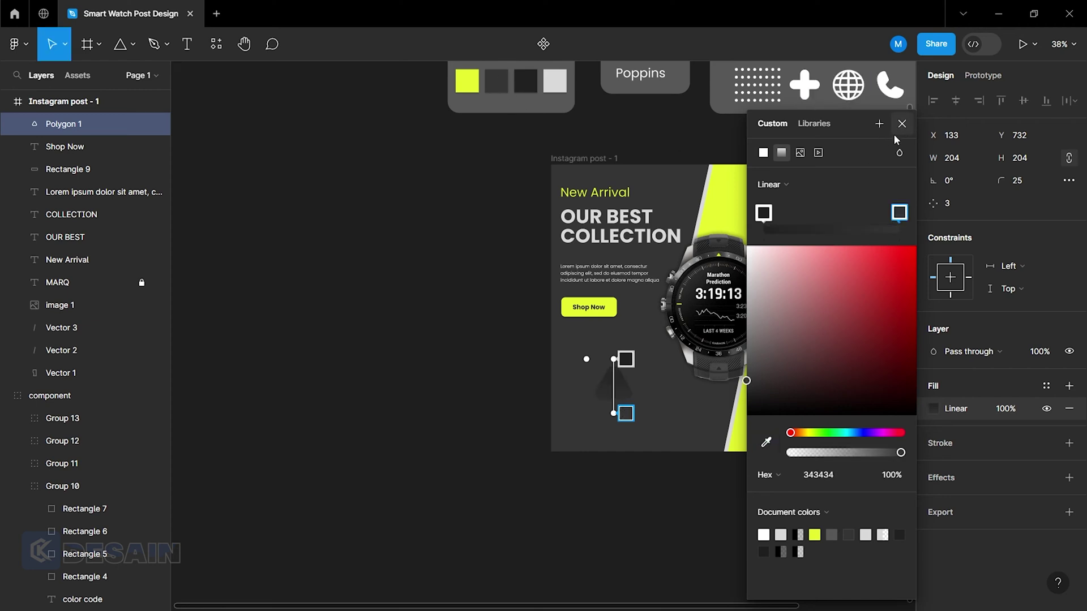
Step: Angle the dark gradient diagonally across the rounded triangle
{"action": "scroll", "coordinate": [628, 419], "scroll_direction": "up", "scroll_amount": 5}
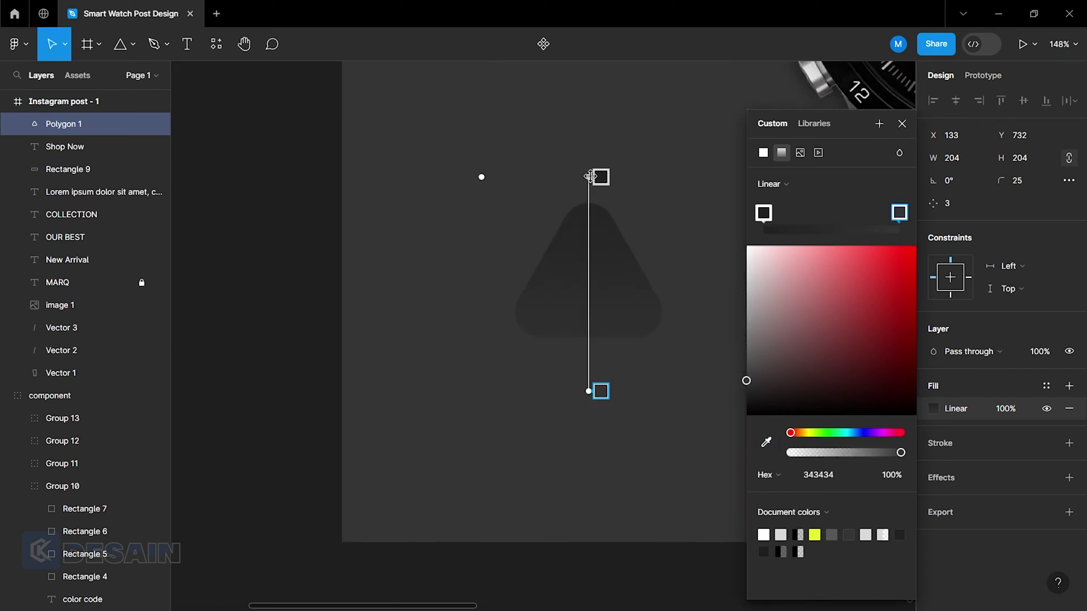
{"action": "left_click_drag", "start_coordinate": [590, 177], "coordinate": [634, 198]}
{"action": "mouse_move", "coordinate": [590, 394]}
{"action": "left_mouse_down"}
{"action": "mouse_move", "coordinate": [538, 392]}
{"action": "mouse_move", "coordinate": [491, 442]}
{"action": "left_mouse_up"}
{"action": "left_click", "coordinate": [902, 124]}
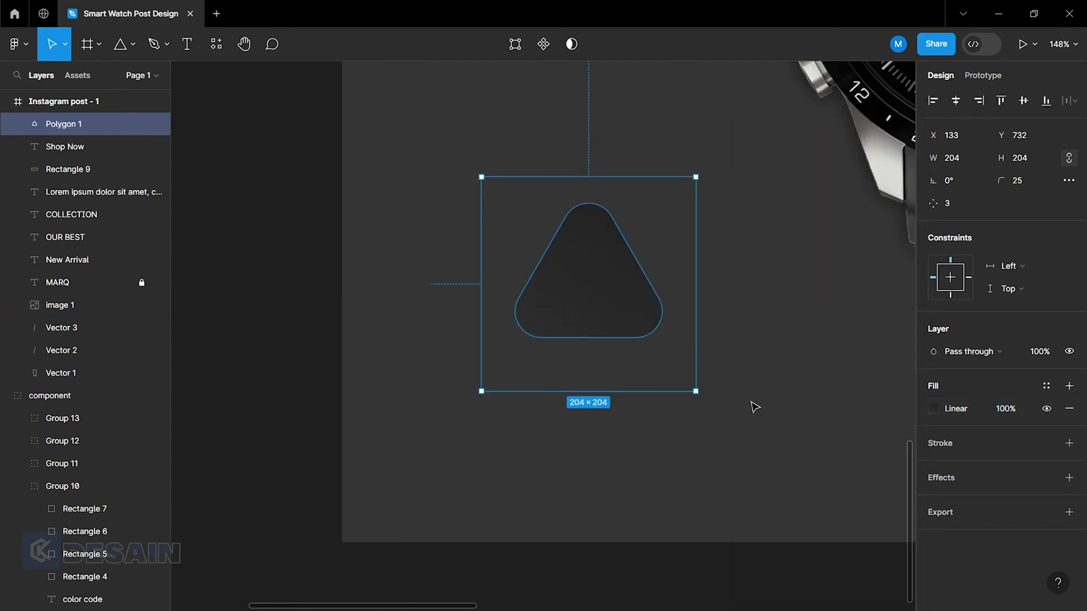
{"action": "left_click", "coordinate": [752, 405]}
{"action": "scroll", "coordinate": [682, 403], "scroll_direction": "down", "scroll_amount": 3}
{"action": "left_click", "coordinate": [633, 336]}
Step: Duplicate the triangle as an unfilled copy with a lime E6F52E outline
{"action": "left_click_drag", "start_coordinate": [632, 337], "coordinate": [500, 336]}
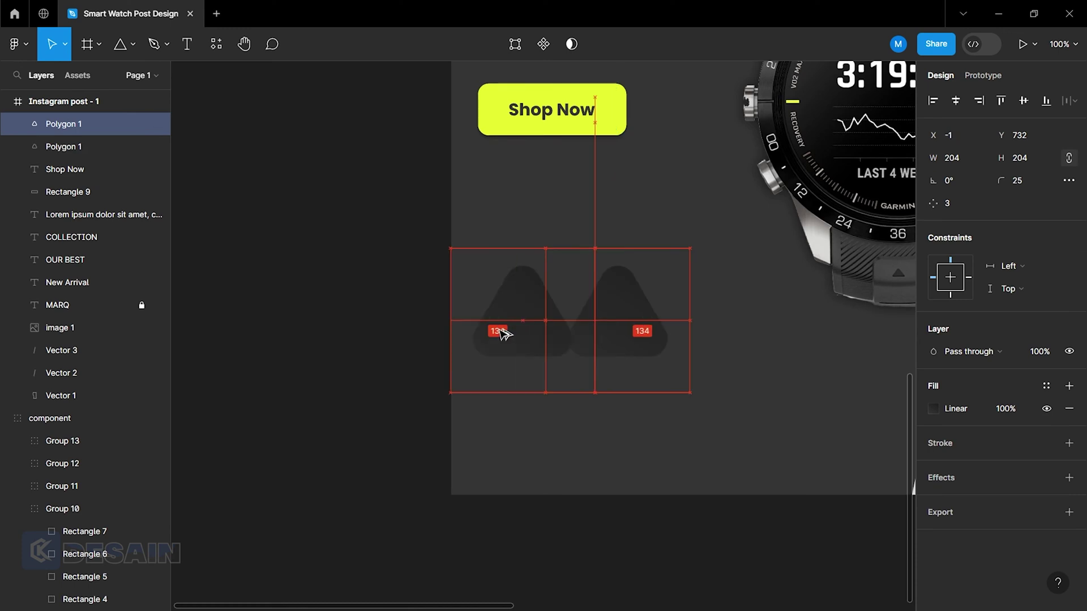
{"action": "left_click", "coordinate": [1070, 409]}
{"action": "left_click", "coordinate": [933, 443]}
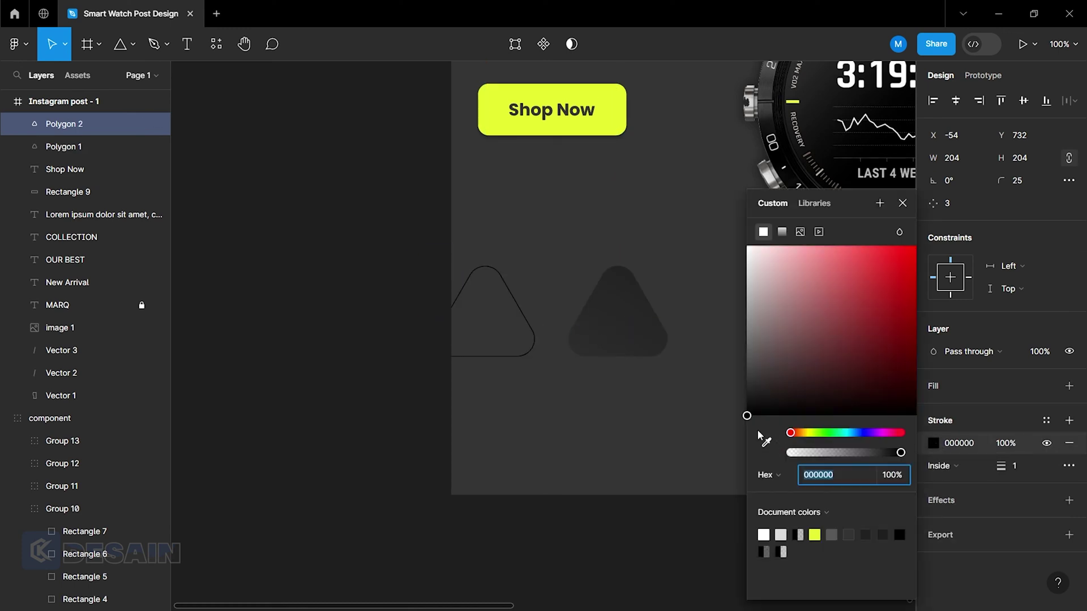
{"action": "left_click", "coordinate": [767, 442]}
{"action": "scroll", "coordinate": [566, 339], "scroll_direction": "down", "scroll_amount": 5}
{"action": "scroll", "coordinate": [485, 294], "scroll_direction": "up", "scroll_amount": 5}
{"action": "left_click", "coordinate": [484, 297]}
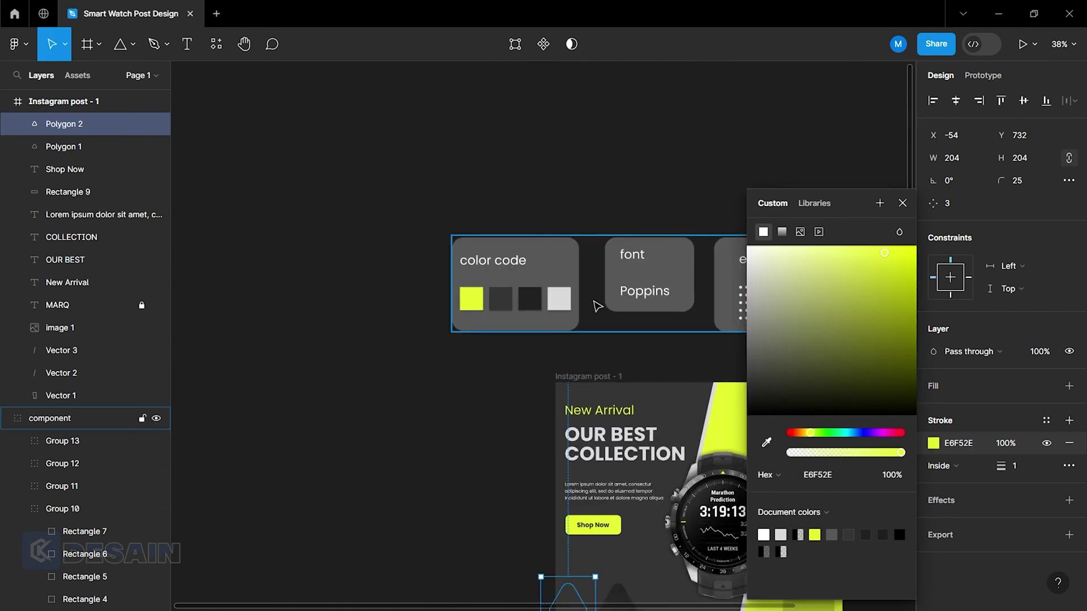
{"action": "key", "text": "Escape"}
Step: Set the copy's outline thickness to 3
{"action": "scroll", "coordinate": [640, 408], "scroll_direction": "down", "scroll_amount": 5}
{"action": "scroll", "coordinate": [639, 409], "scroll_direction": "up", "scroll_amount": 5}
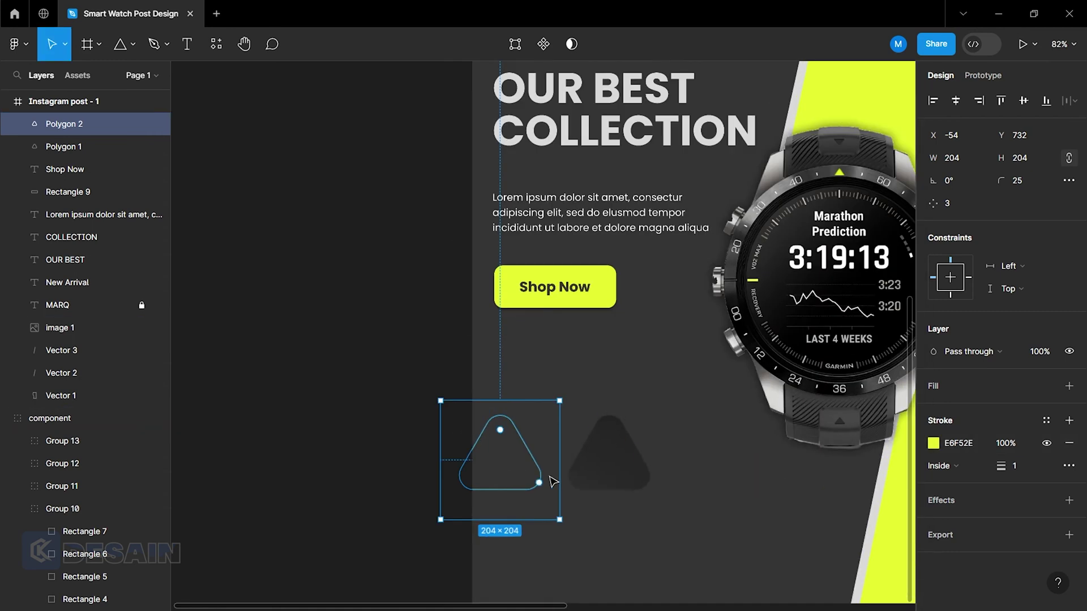
{"action": "scroll", "coordinate": [549, 478], "scroll_direction": "down", "scroll_amount": 3}
{"action": "left_click", "coordinate": [1017, 467]}
{"action": "type", "text": "3"}
{"action": "key", "text": "Return"}
Step: Shrink the lime outline triangle to 164 px and centre it on the dark triangle
{"action": "left_click_drag", "start_coordinate": [537, 348], "coordinate": [635, 360]}
{"action": "scroll", "coordinate": [635, 360], "scroll_direction": "up", "scroll_amount": 5}
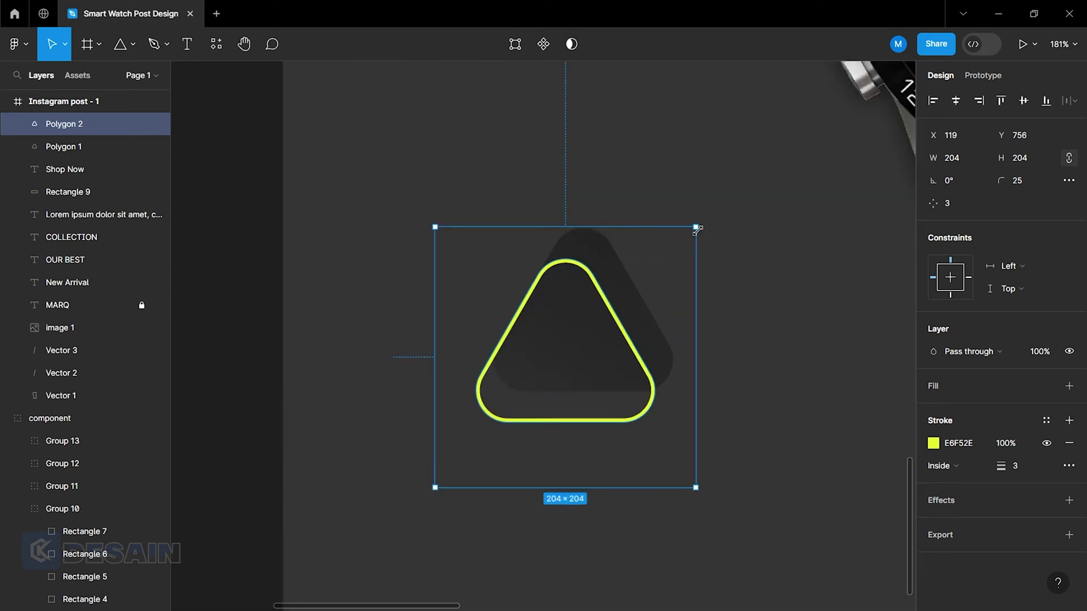
{"action": "left_click_drag", "start_coordinate": [696, 226], "coordinate": [643, 278]}
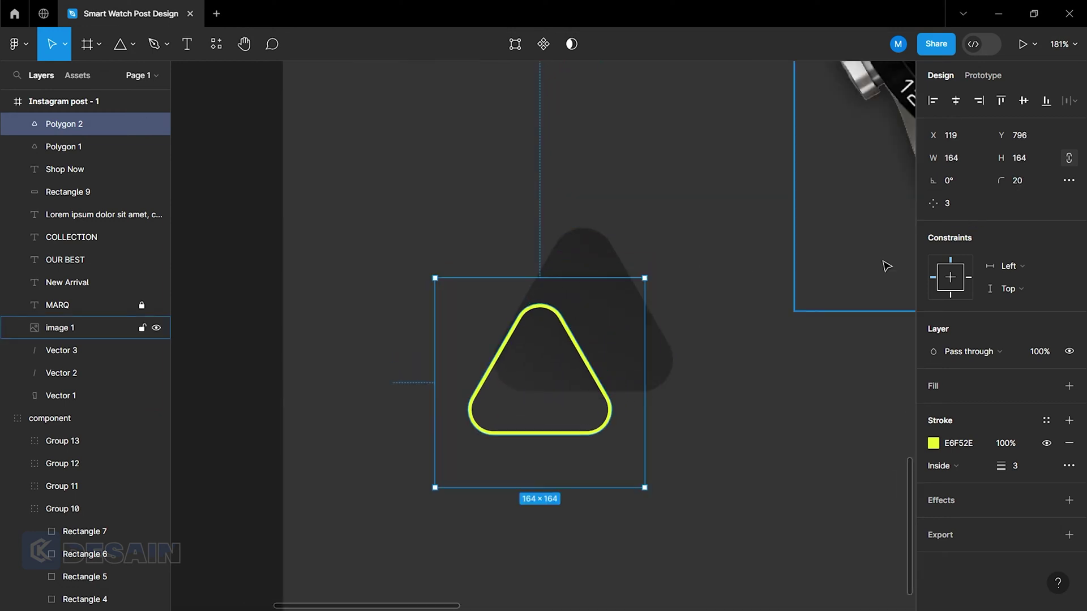
{"action": "left_click_drag", "start_coordinate": [608, 420], "coordinate": [650, 360]}
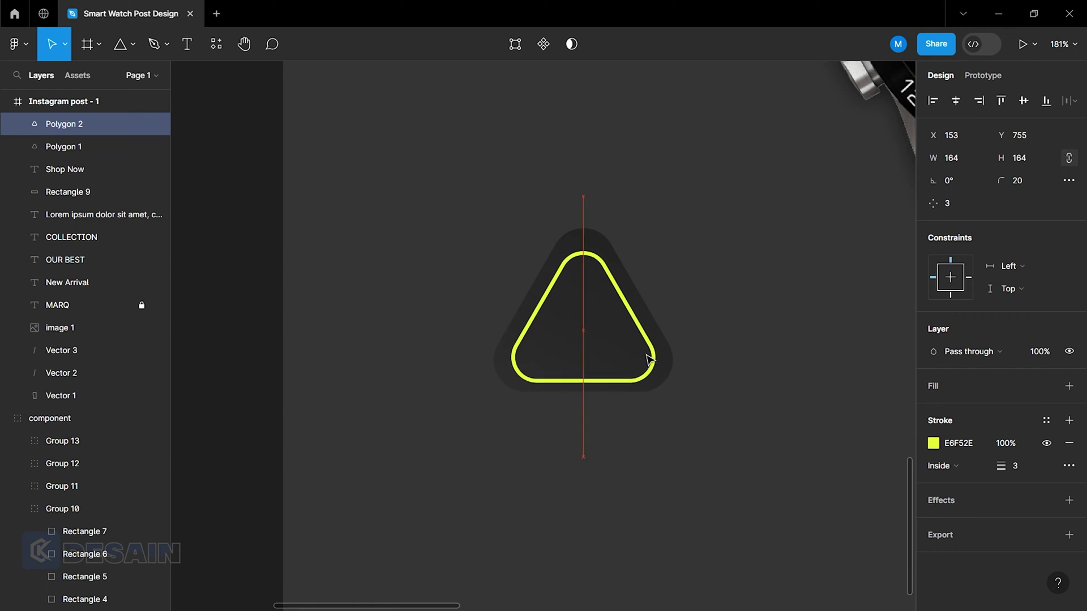
{"action": "left_click", "coordinate": [759, 378]}
Step: Scale both triangles up together to about 272 px
{"action": "scroll", "coordinate": [760, 379], "scroll_direction": "down", "scroll_amount": 3}
{"action": "left_click", "coordinate": [670, 359]}
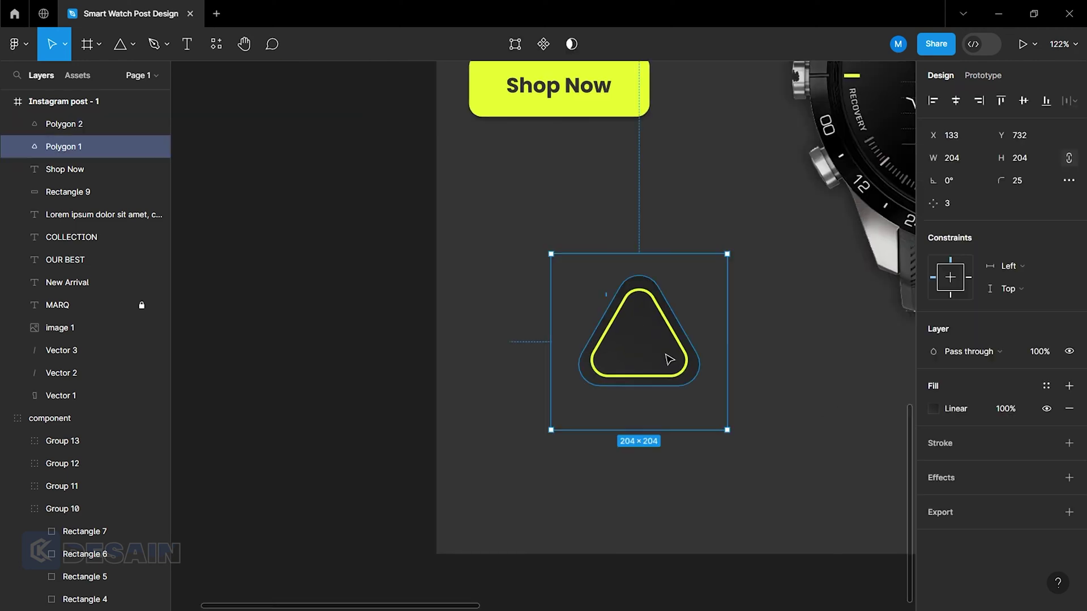
{"action": "scroll", "coordinate": [691, 378], "scroll_direction": "up", "scroll_amount": 3}
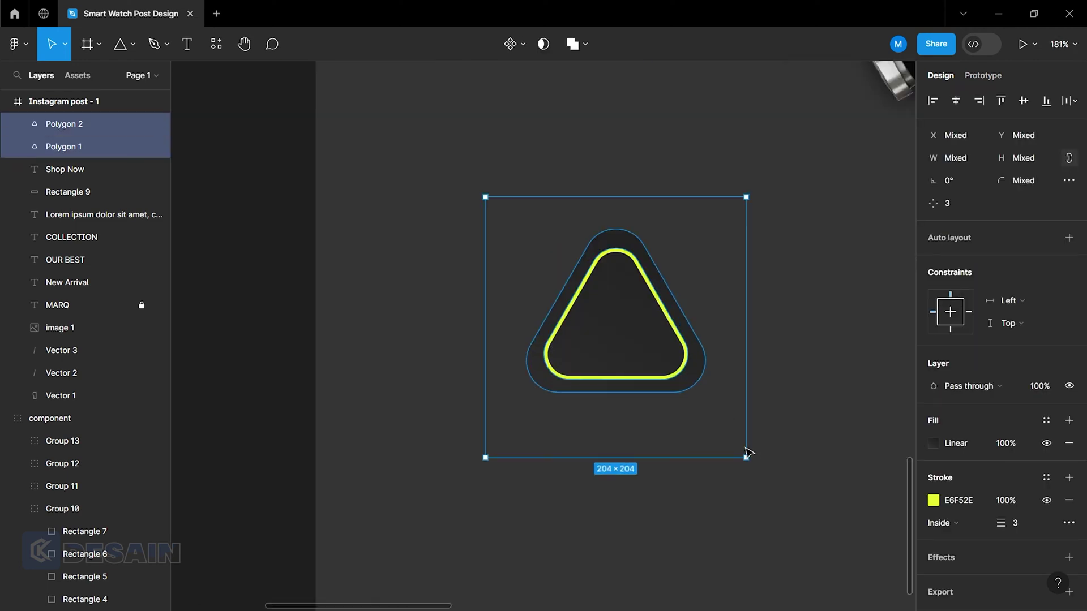
{"action": "left_click_drag", "start_coordinate": [746, 458], "coordinate": [774, 486]}
{"action": "left_click", "coordinate": [815, 502]}
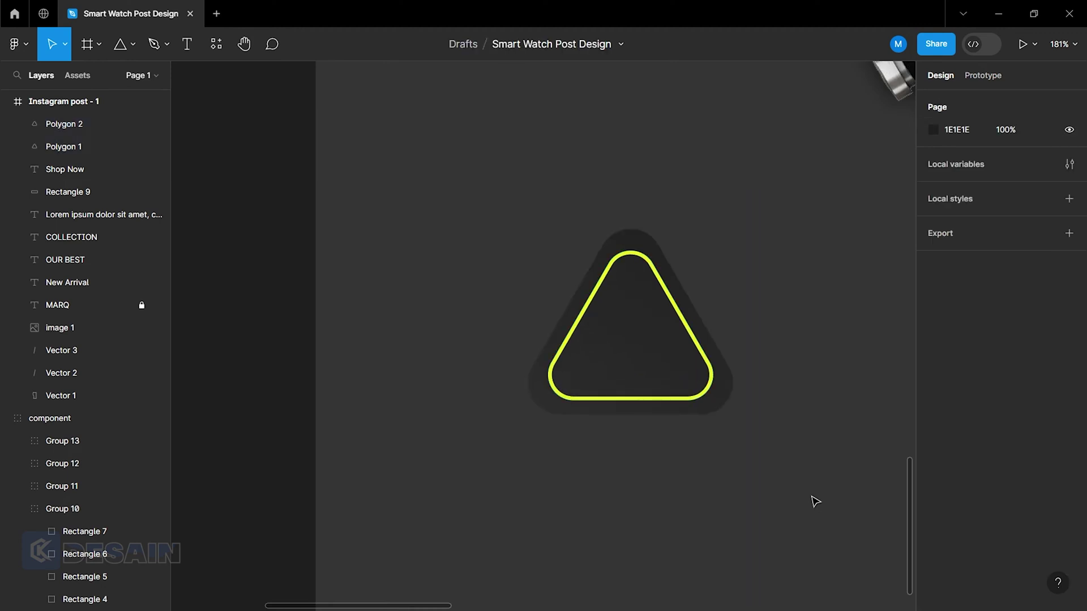
{"action": "left_click", "coordinate": [636, 368]}
{"action": "left_click", "coordinate": [495, 262]}
{"action": "left_click_drag", "start_coordinate": [437, 220], "coordinate": [695, 404]}
{"action": "left_click_drag", "start_coordinate": [772, 483], "coordinate": [813, 515]}
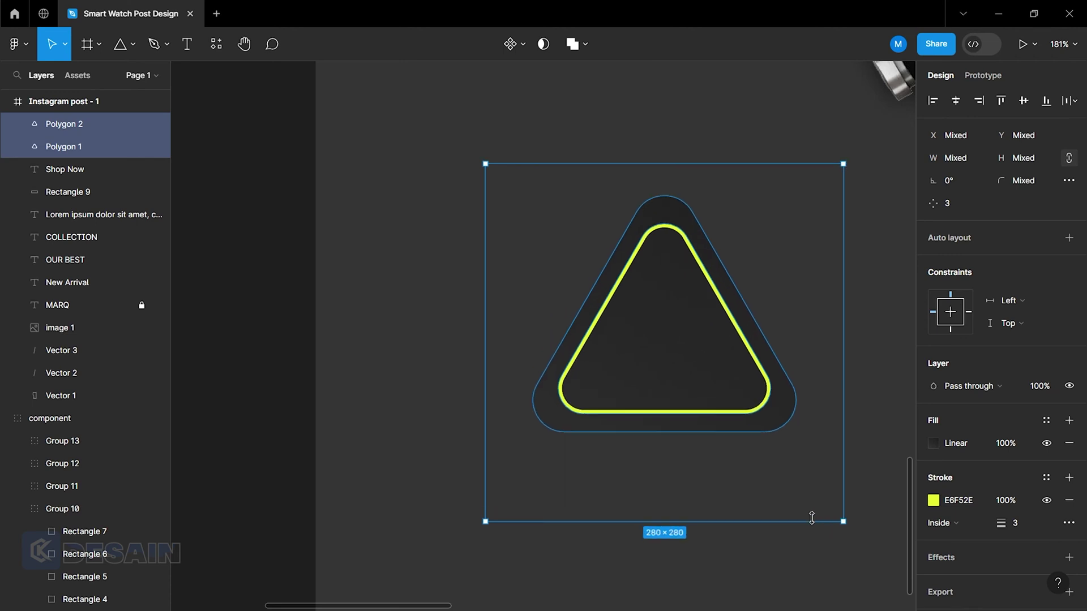
{"action": "key", "text": "shift+0"}
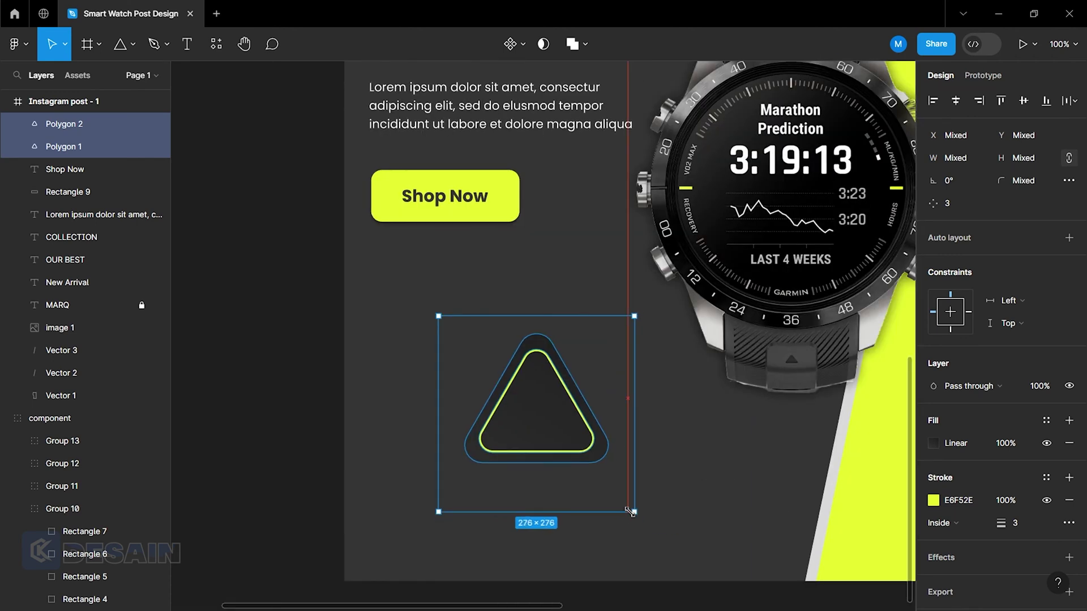
{"action": "left_click", "coordinate": [726, 456]}
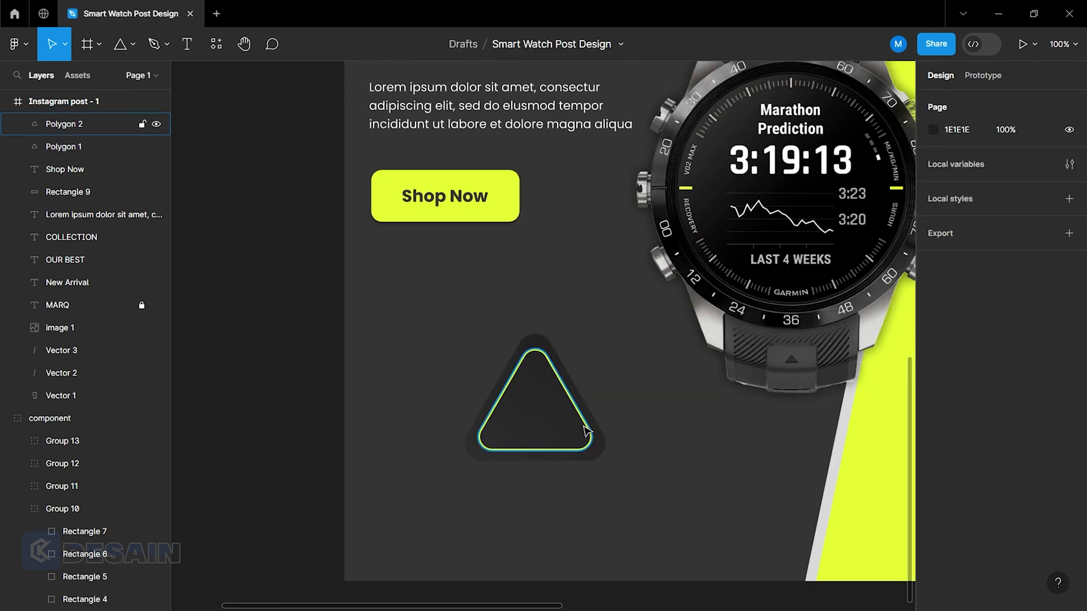
Step: Give the dark triangle a corner radius of 30
{"action": "left_click", "coordinate": [602, 444]}
{"action": "type", "text": "30"}
{"action": "key", "text": "Return"}
{"action": "left_click", "coordinate": [591, 435]}
{"action": "left_click", "coordinate": [1016, 180]}
{"action": "left_click", "coordinate": [475, 371]}
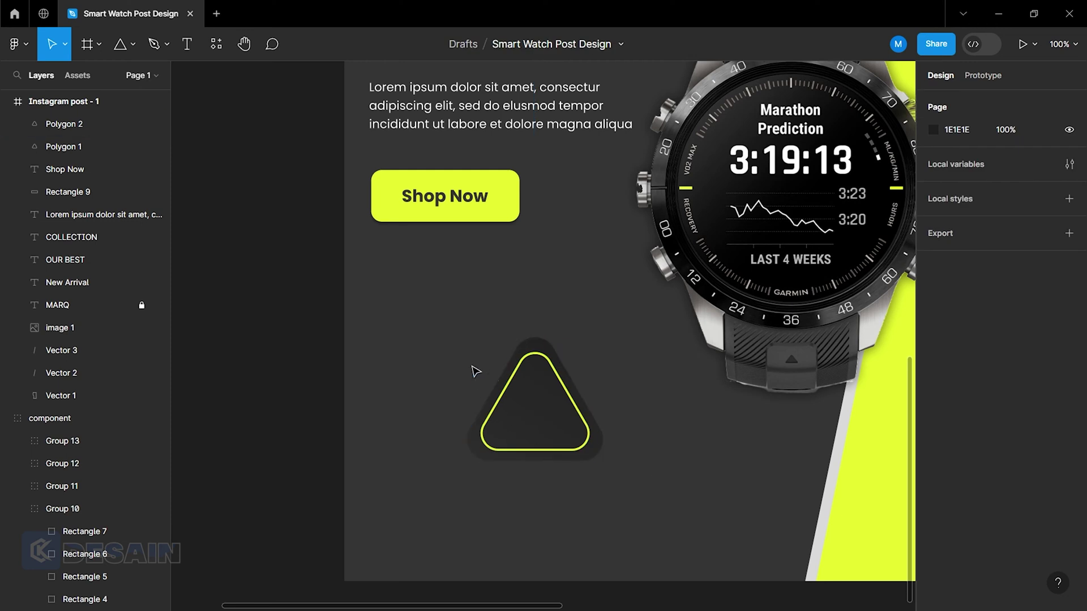
Step: Group the two triangles, duplicate the group and flip the copy vertically over it
{"action": "left_click_drag", "start_coordinate": [467, 392], "coordinate": [586, 451]}
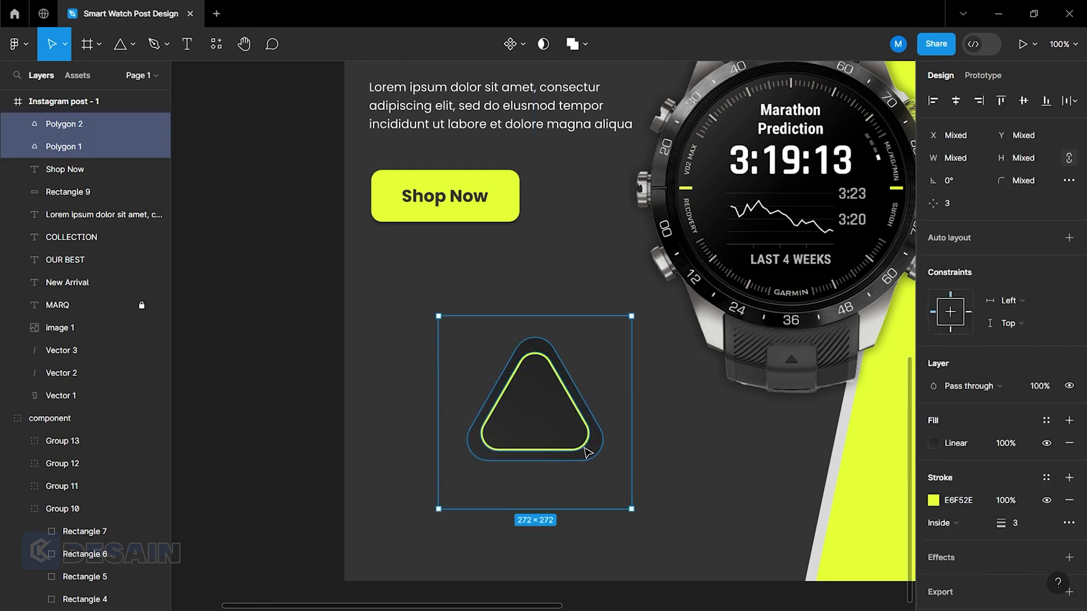
{"action": "key", "text": "ctrl+g"}
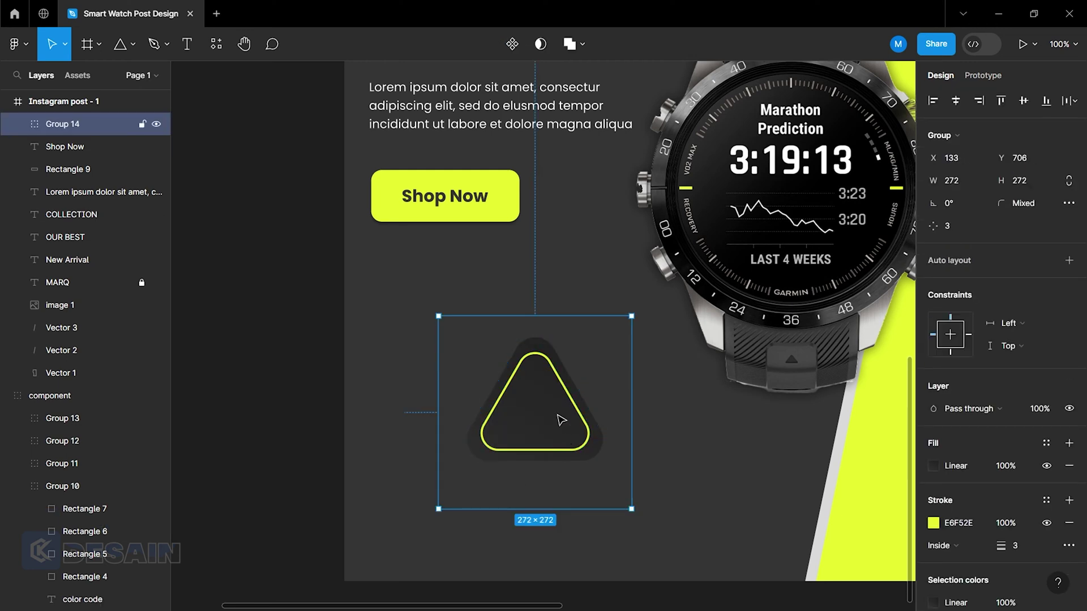
{"action": "key", "text": "ctrl+d"}
{"action": "left_click_drag", "start_coordinate": [555, 421], "coordinate": [443, 433]}
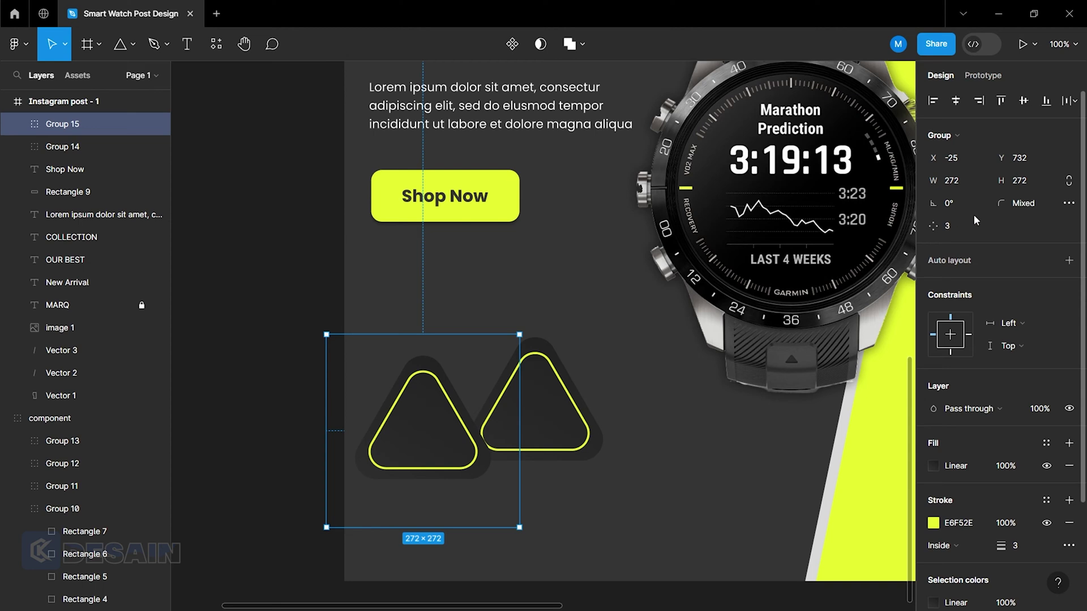
{"action": "right_click", "coordinate": [461, 386]}
{"action": "left_click", "coordinate": [460, 589]}
{"action": "left_click_drag", "start_coordinate": [443, 441], "coordinate": [558, 426]}
{"action": "key", "text": "Escape"}
Step: Centre-align both triangle groups and group them into Group 16
{"action": "scroll", "coordinate": [544, 430], "scroll_direction": "up", "scroll_amount": 5}
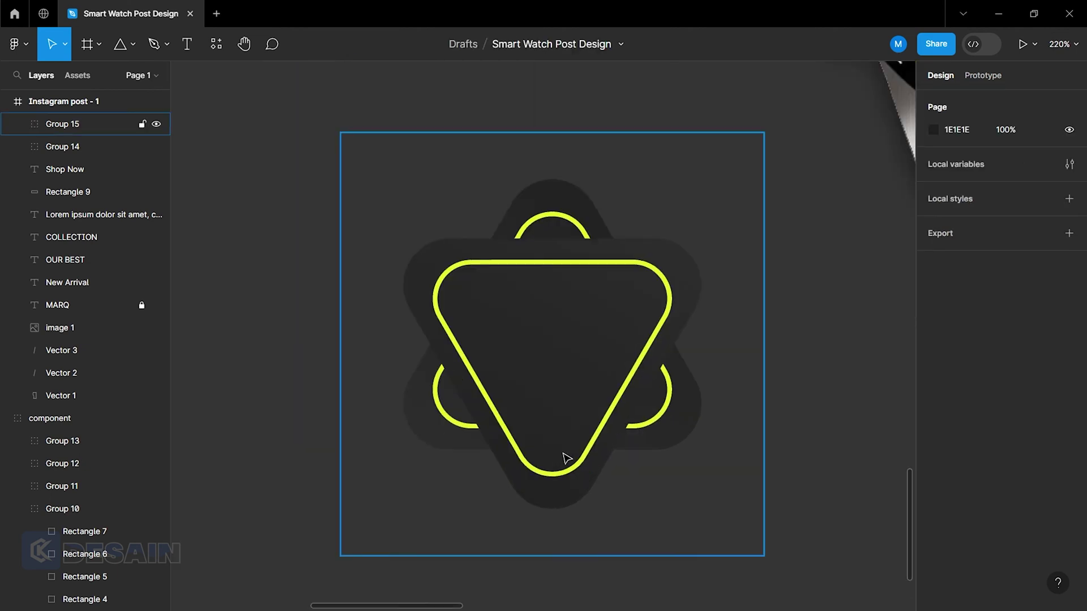
{"action": "scroll", "coordinate": [566, 454], "scroll_direction": "down", "scroll_amount": 2}
{"action": "left_click_drag", "start_coordinate": [603, 404], "coordinate": [631, 425]}
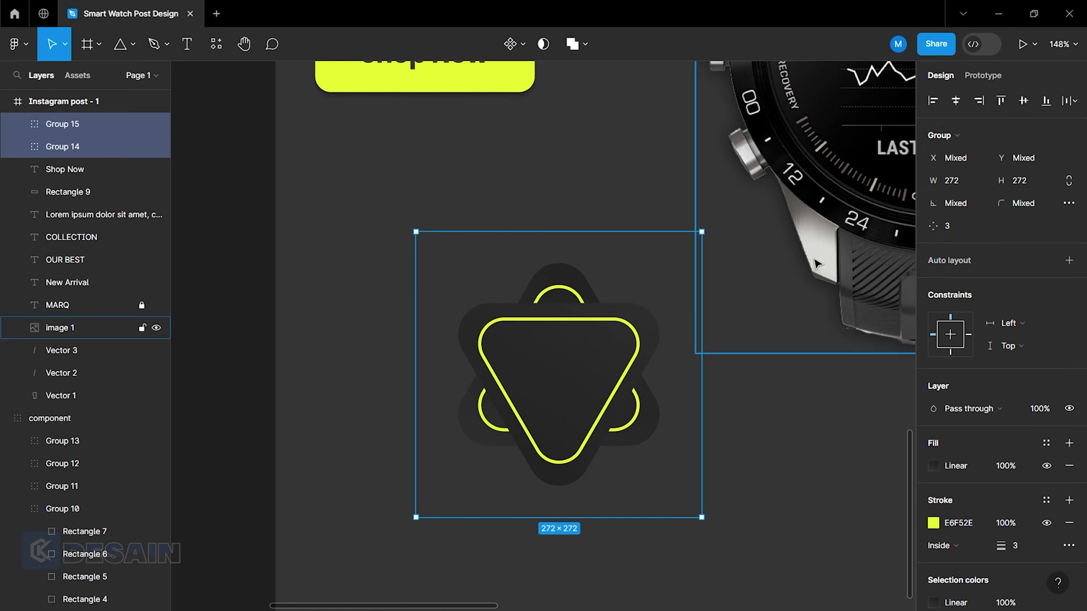
{"action": "key", "text": "ctrl+f"}
{"action": "left_click", "coordinate": [566, 393]}
{"action": "scroll", "coordinate": [566, 393], "scroll_direction": "down", "scroll_amount": 2}
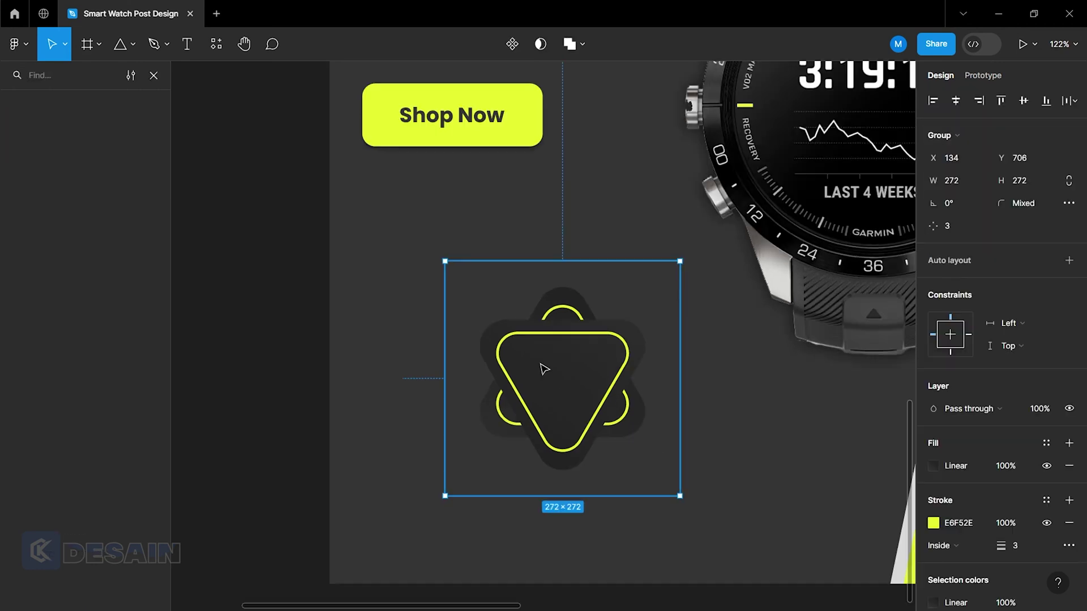
{"action": "left_click_drag", "start_coordinate": [380, 281], "coordinate": [664, 487]}
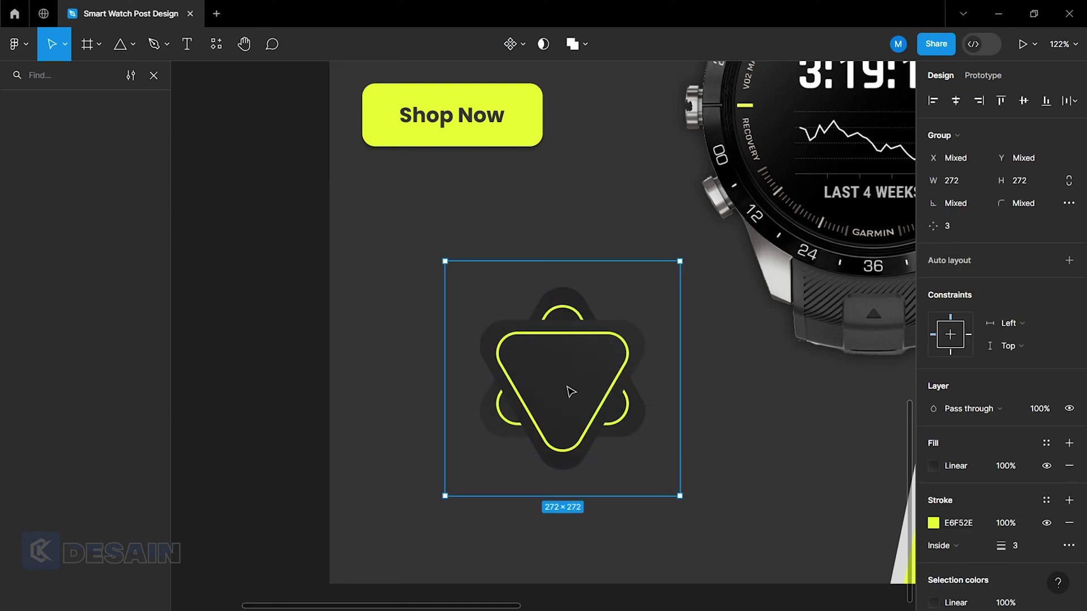
{"action": "key", "text": "ctrl+alt+t"}
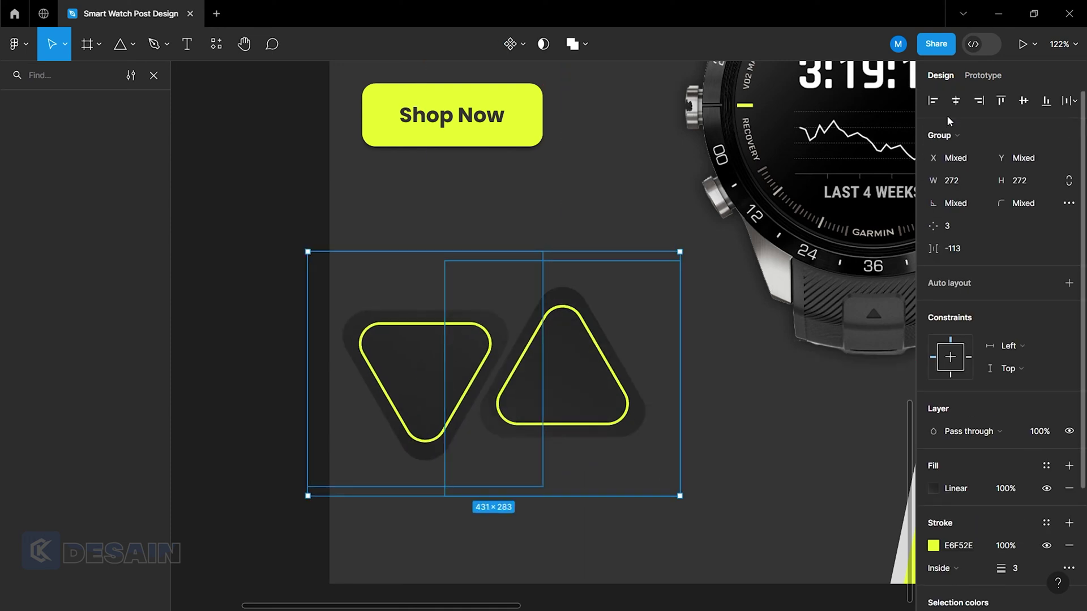
{"action": "left_click", "coordinate": [956, 101]}
{"action": "left_click", "coordinate": [1023, 100]}
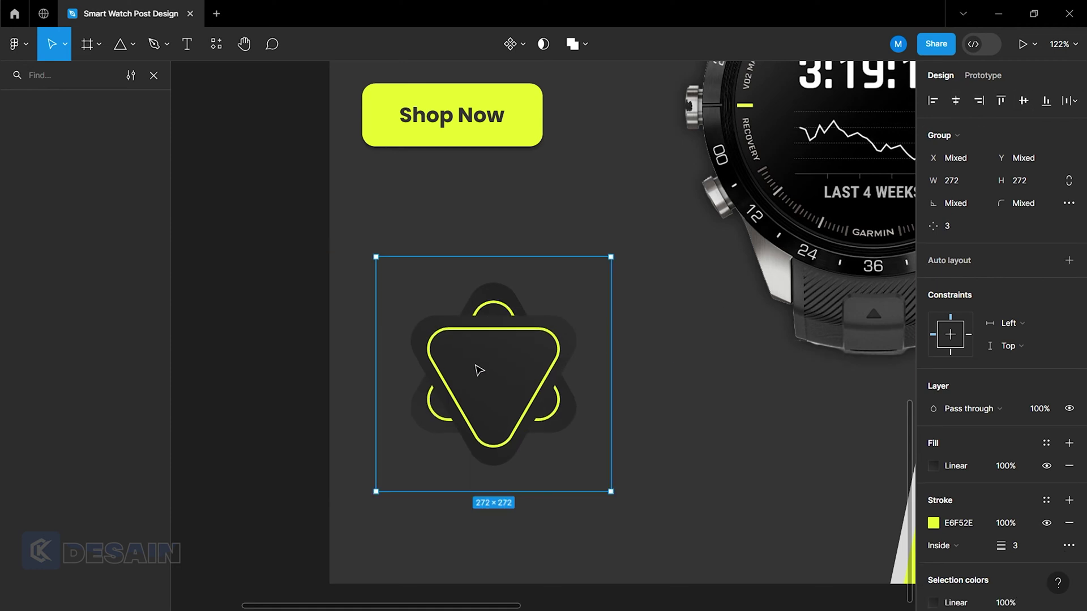
{"action": "key", "text": "ctrl+g"}
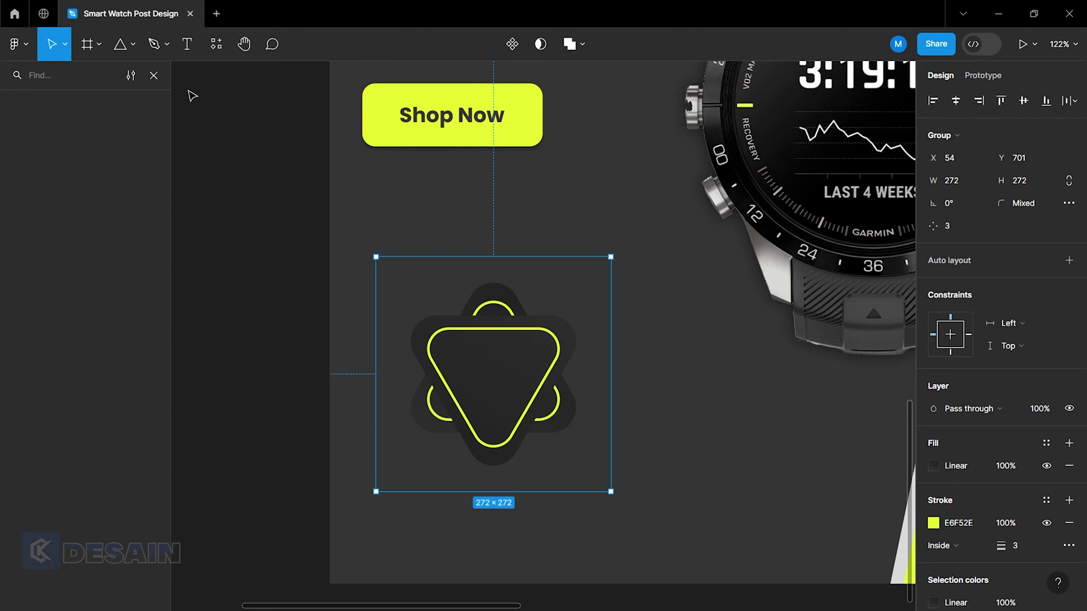
{"action": "left_click", "coordinate": [153, 75]}
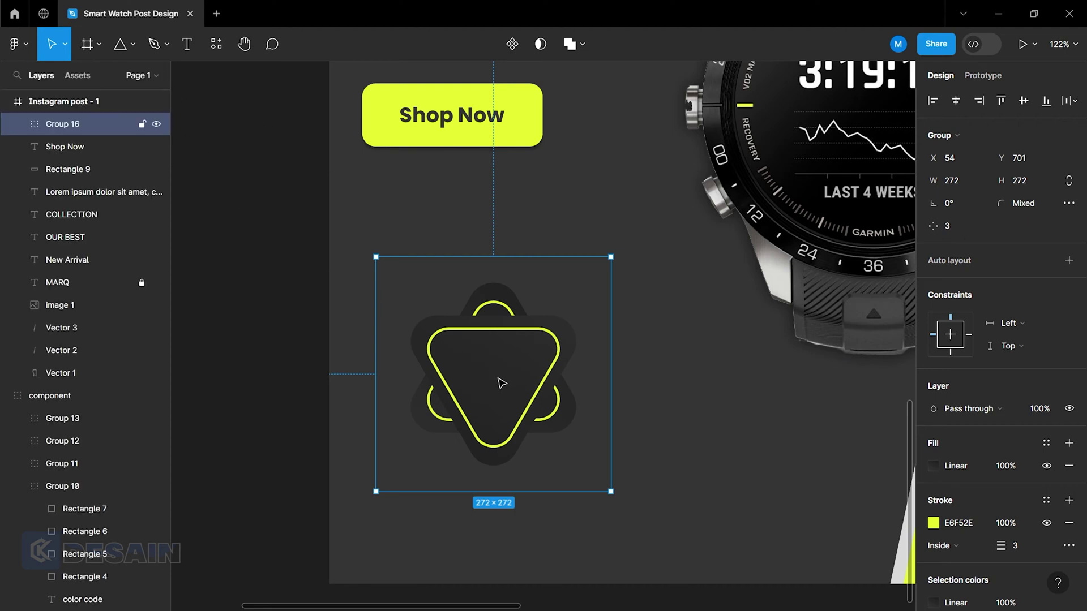
Step: Tilt and slightly shrink the badge, placing it below the Shop Now button
{"action": "mouse_move", "coordinate": [615, 494]}
{"action": "left_mouse_down"}
{"action": "mouse_move", "coordinate": [599, 483]}
{"action": "mouse_move", "coordinate": [654, 388]}
{"action": "left_mouse_up"}
{"action": "left_click_drag", "start_coordinate": [515, 419], "coordinate": [515, 346]}
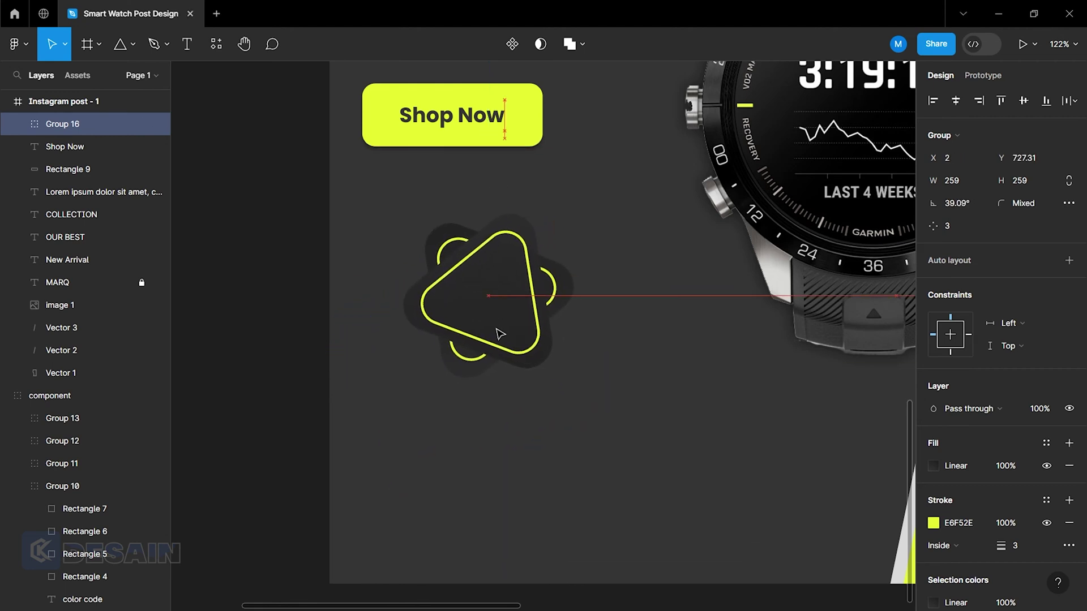
{"action": "scroll", "coordinate": [985, 566], "scroll_direction": "down", "scroll_amount": 2}
{"action": "scroll", "coordinate": [1030, 543], "scroll_direction": "down", "scroll_amount": 1}
{"action": "scroll", "coordinate": [1070, 524], "scroll_direction": "down", "scroll_amount": 2}
Step: Add a drop shadow to the badge coloured lime E6F52E
{"action": "left_click", "coordinate": [1069, 523]}
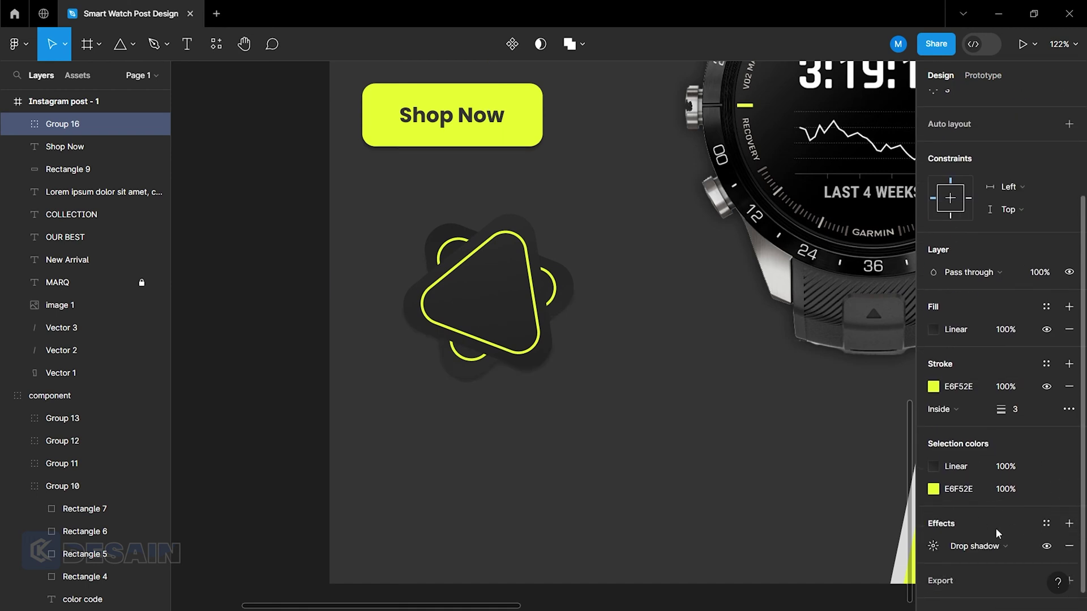
{"action": "left_click", "coordinate": [934, 546]}
{"action": "left_click", "coordinate": [764, 549]}
{"action": "left_click", "coordinate": [596, 443]}
{"action": "scroll", "coordinate": [483, 381], "scroll_direction": "down", "scroll_amount": 5}
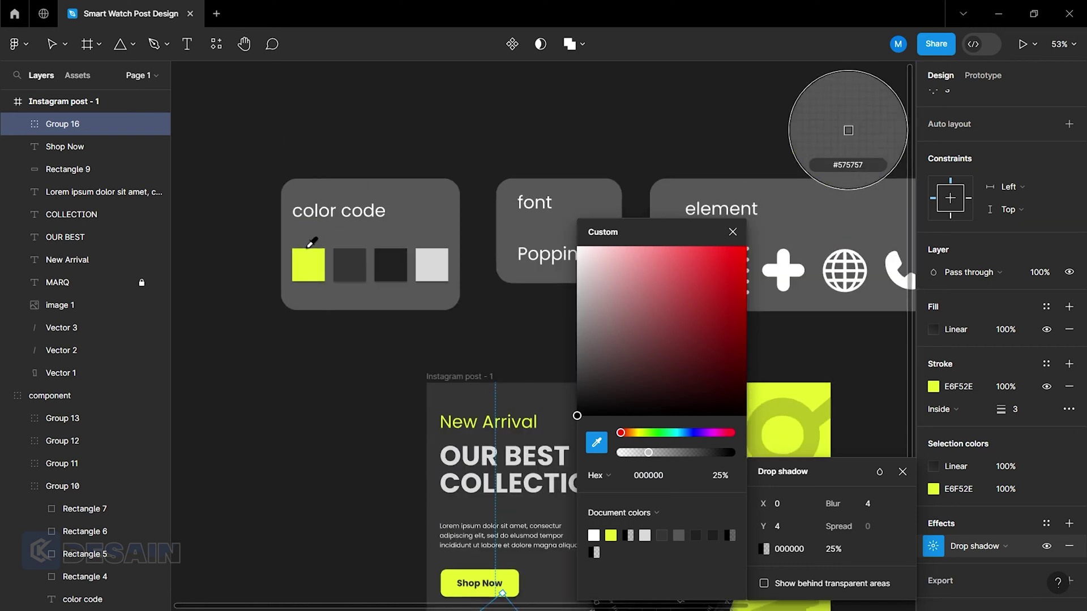
{"action": "left_click", "coordinate": [308, 205]}
{"action": "key", "text": "Escape"}
Step: Set the shadow's Y offset to 0 and blur to 20 for a glow
{"action": "scroll", "coordinate": [659, 363], "scroll_direction": "down", "scroll_amount": 3}
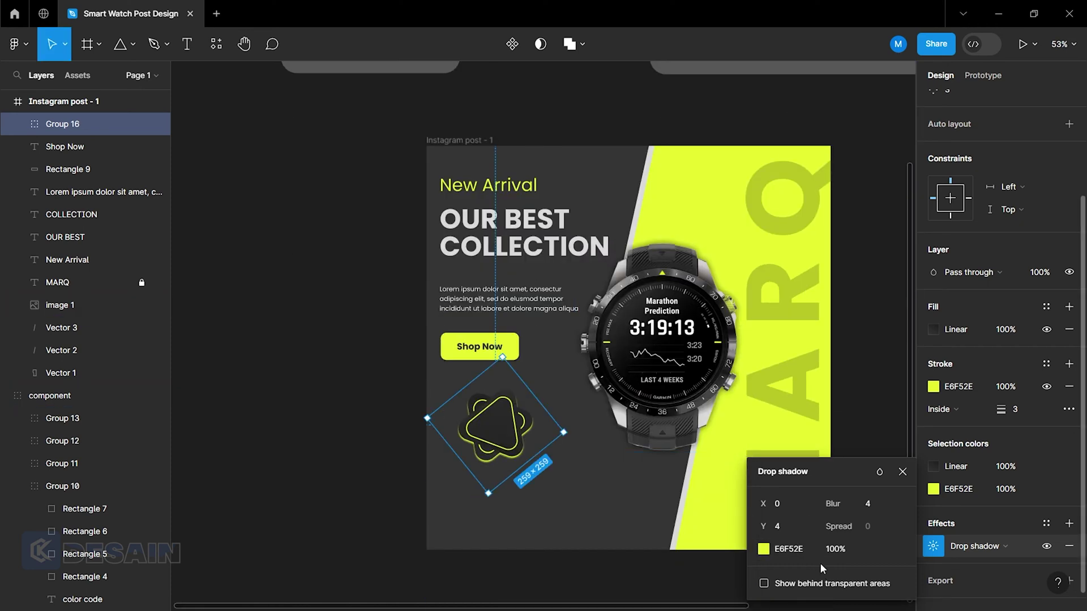
{"action": "left_click", "coordinate": [783, 525]}
{"action": "type", "text": "0"}
{"action": "key", "text": "Return"}
{"action": "type", "text": "20"}
{"action": "key", "text": "Return"}
{"action": "left_click", "coordinate": [903, 472]}
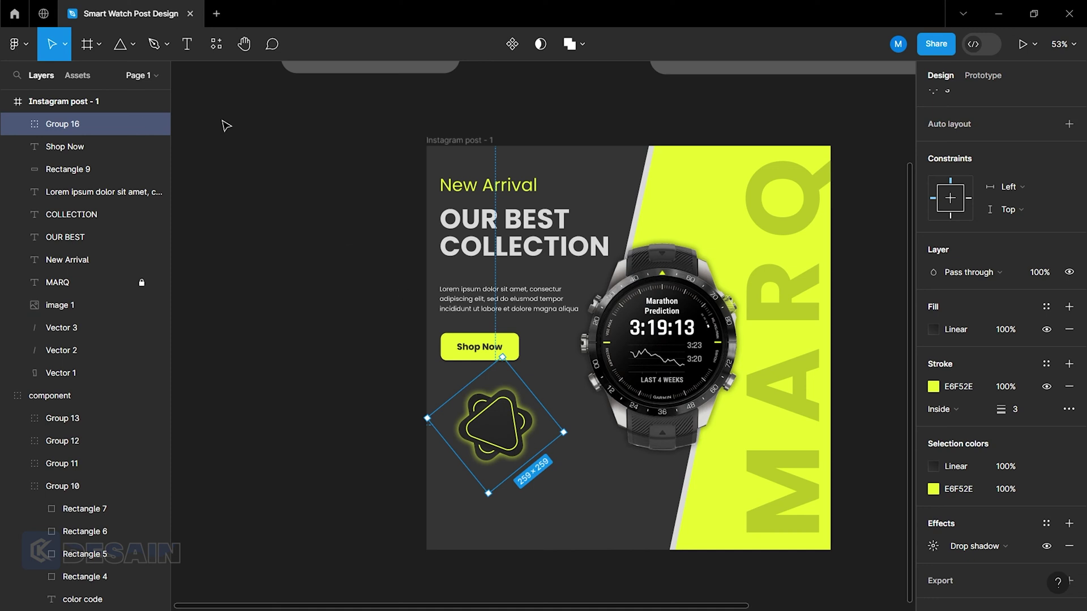
{"action": "left_click", "coordinate": [188, 42]}
Step: Add a two-line '50% OFF' text layer next to the badge
{"action": "left_click", "coordinate": [561, 497]}
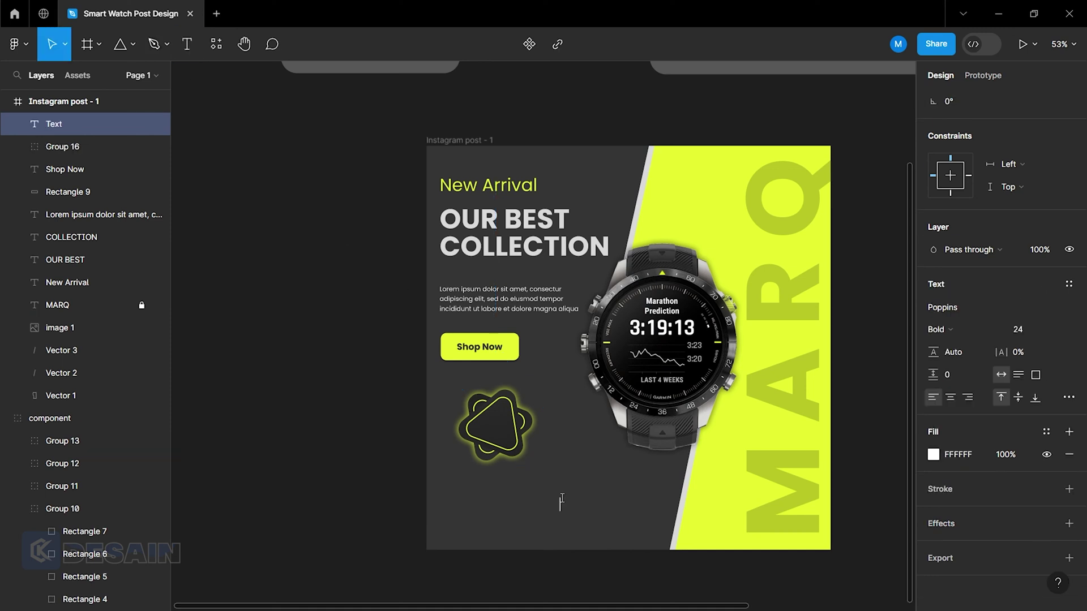
{"action": "scroll", "coordinate": [562, 498], "scroll_direction": "up", "scroll_amount": 5}
{"action": "type", "text": "50%"}
{"action": "key", "text": "Return"}
{"action": "type", "text": "OFF"}
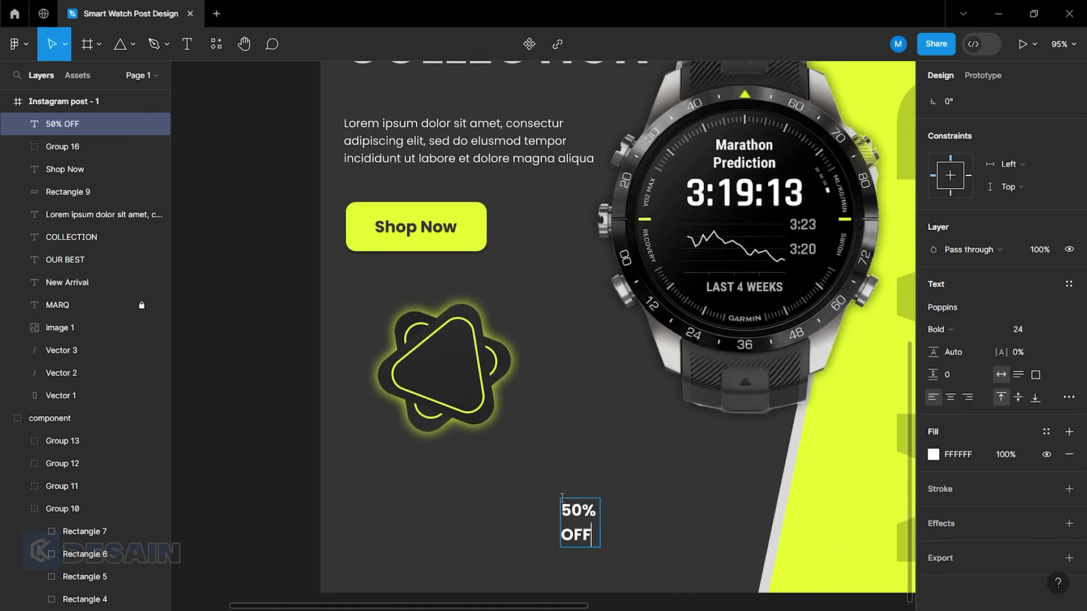
{"action": "left_click_drag", "start_coordinate": [577, 518], "coordinate": [560, 383]}
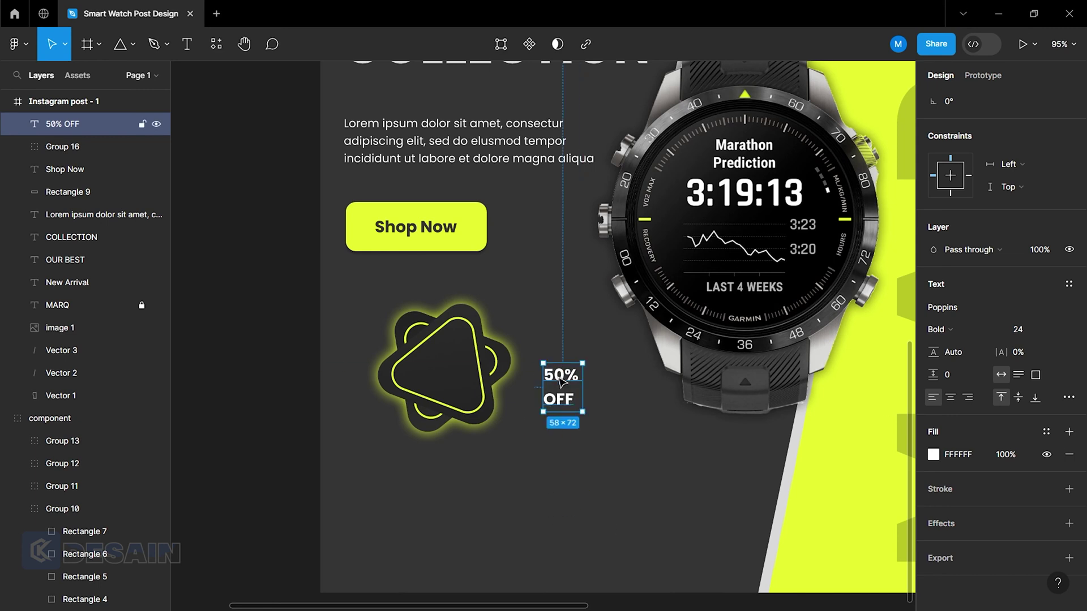
Step: Duplicate the text and trim the original to '50%' on the badge
{"action": "left_click", "coordinate": [596, 412]}
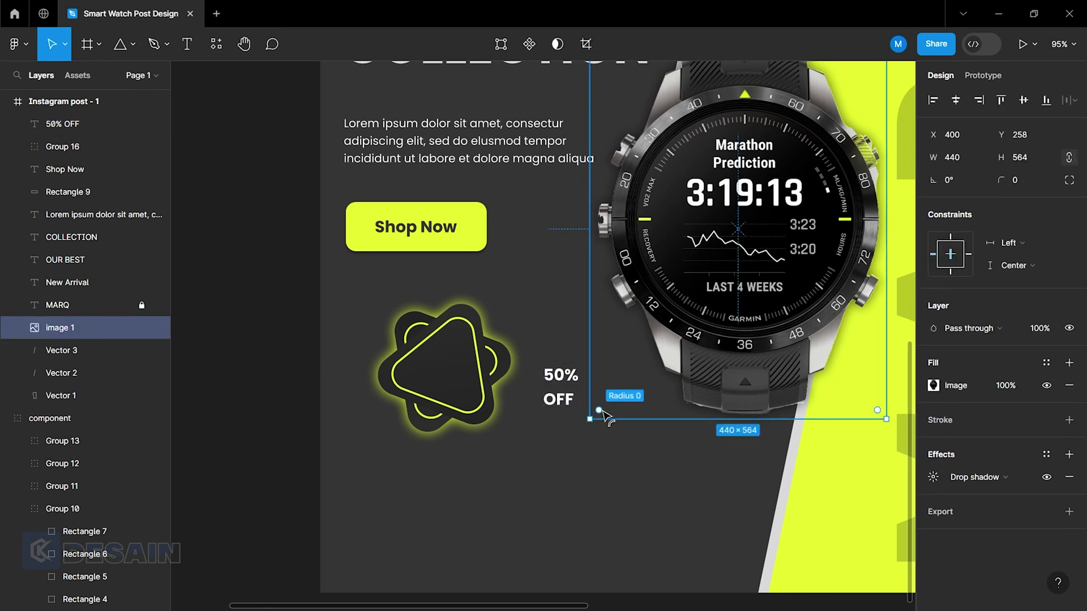
{"action": "left_click", "coordinate": [553, 414]}
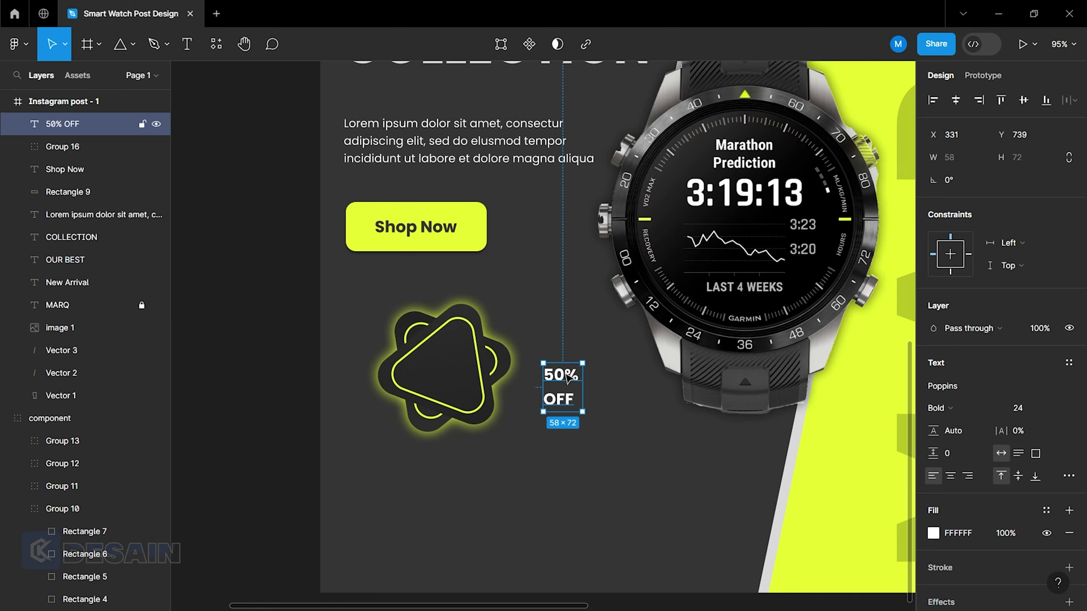
{"action": "left_click_drag", "start_coordinate": [568, 379], "coordinate": [567, 479], "text": "alt"}
{"action": "left_click", "coordinate": [561, 396]}
{"action": "double_click", "coordinate": [561, 399]}
{"action": "key", "text": "BackSpace"}
{"action": "key", "text": "Escape"}
{"action": "left_click_drag", "start_coordinate": [560, 374], "coordinate": [469, 368]}
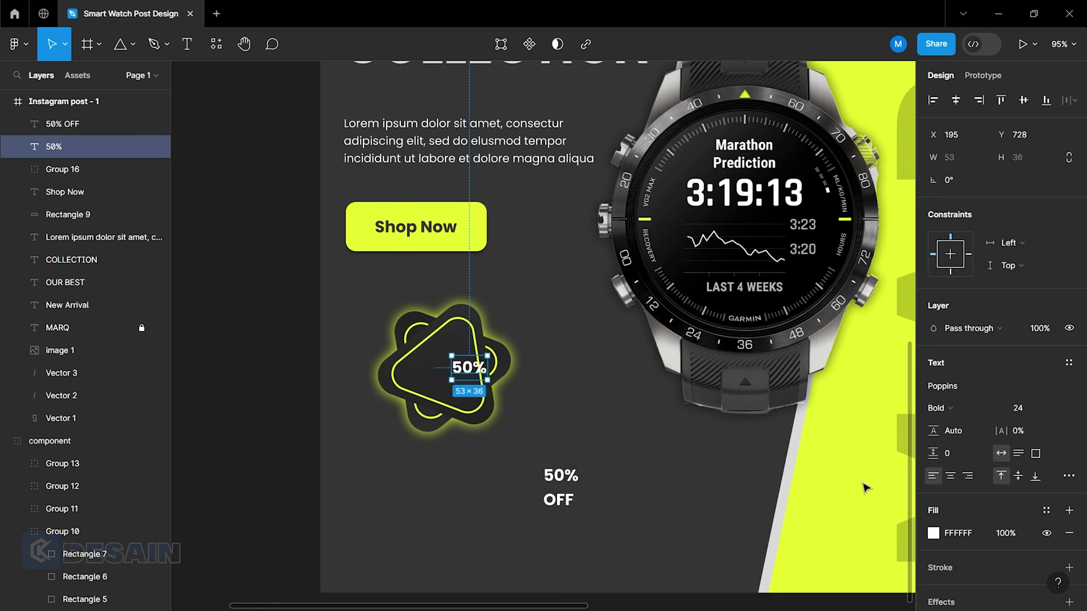
Step: Enlarge the '50%' text and centre it on the star badge
{"action": "left_click", "coordinate": [1019, 409]}
{"action": "type", "text": "30"}
{"action": "key", "text": "Return"}
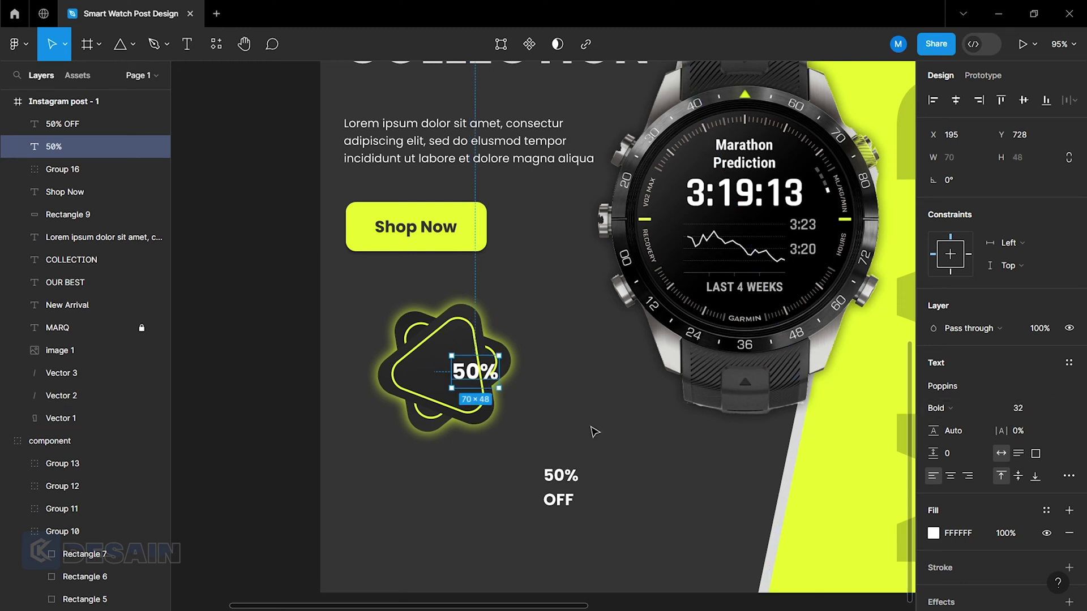
{"action": "scroll", "coordinate": [590, 432], "scroll_direction": "up", "scroll_amount": 5}
{"action": "left_click_drag", "start_coordinate": [571, 373], "coordinate": [517, 344]}
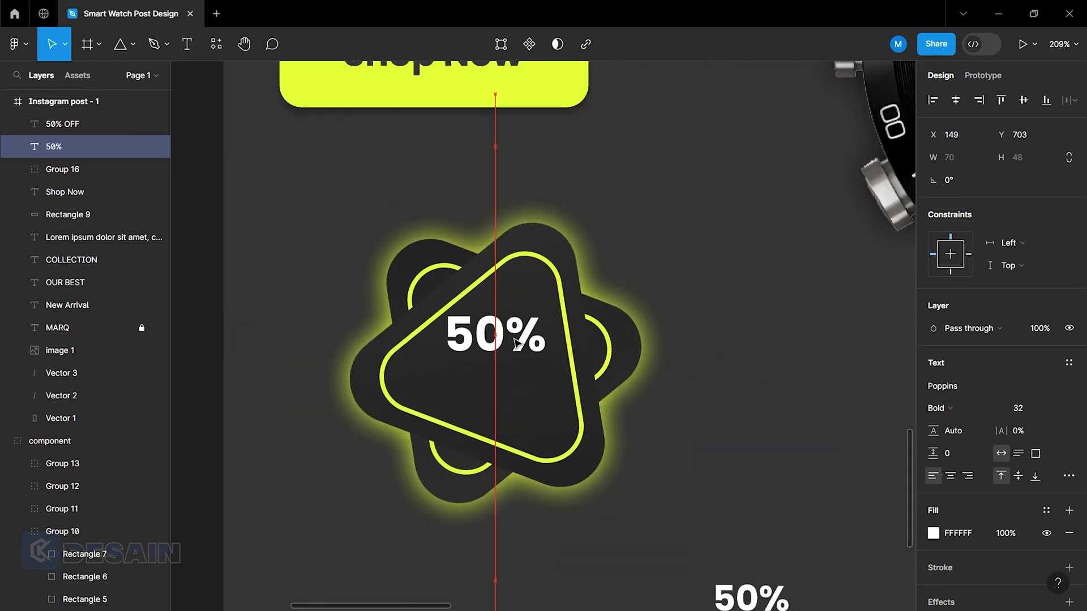
{"action": "scroll", "coordinate": [516, 344], "scroll_direction": "down", "scroll_amount": 3}
Step: Change the copy to 'OFF' in Regular weight, centred under '50%'
{"action": "left_click", "coordinate": [755, 435]}
{"action": "double_click", "coordinate": [755, 435]}
{"action": "type", "text": "OFF"}
{"action": "key", "text": "ctrl+a"}
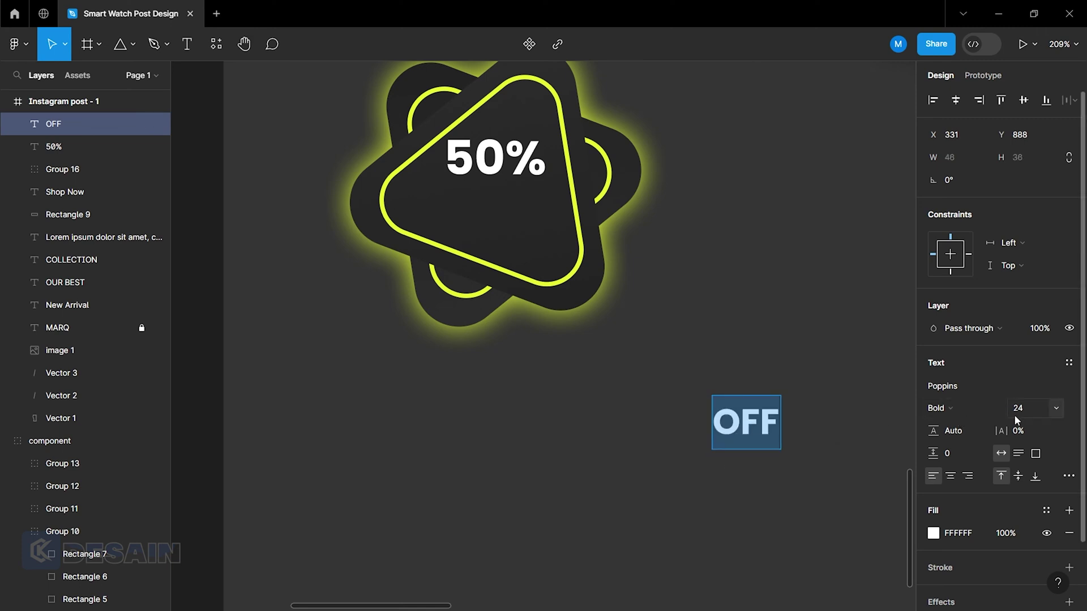
{"action": "left_click", "coordinate": [959, 408]}
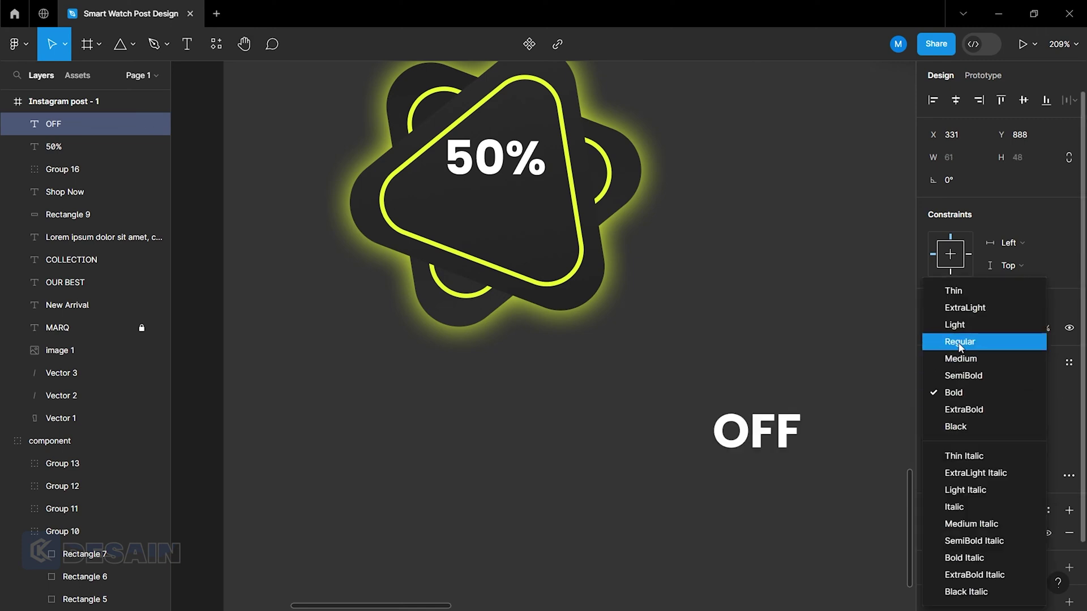
{"action": "left_click", "coordinate": [959, 346]}
{"action": "key", "text": "Escape"}
{"action": "left_click_drag", "start_coordinate": [753, 410], "coordinate": [602, 270]}
{"action": "left_click_drag", "start_coordinate": [513, 216], "coordinate": [520, 218]}
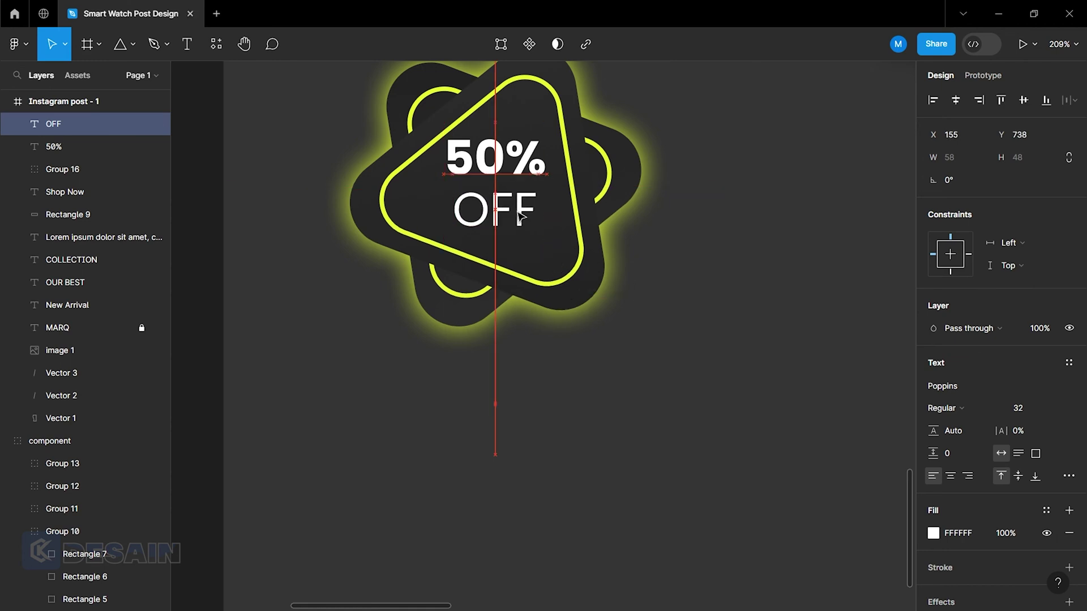
{"action": "left_click", "coordinate": [656, 315]}
{"action": "scroll", "coordinate": [704, 340], "scroll_direction": "down", "scroll_amount": 3}
Step: Draw a small light grey circle below the 50% OFF badge with the ellipse tool
{"action": "scroll", "coordinate": [691, 360], "scroll_direction": "down", "scroll_amount": 3}
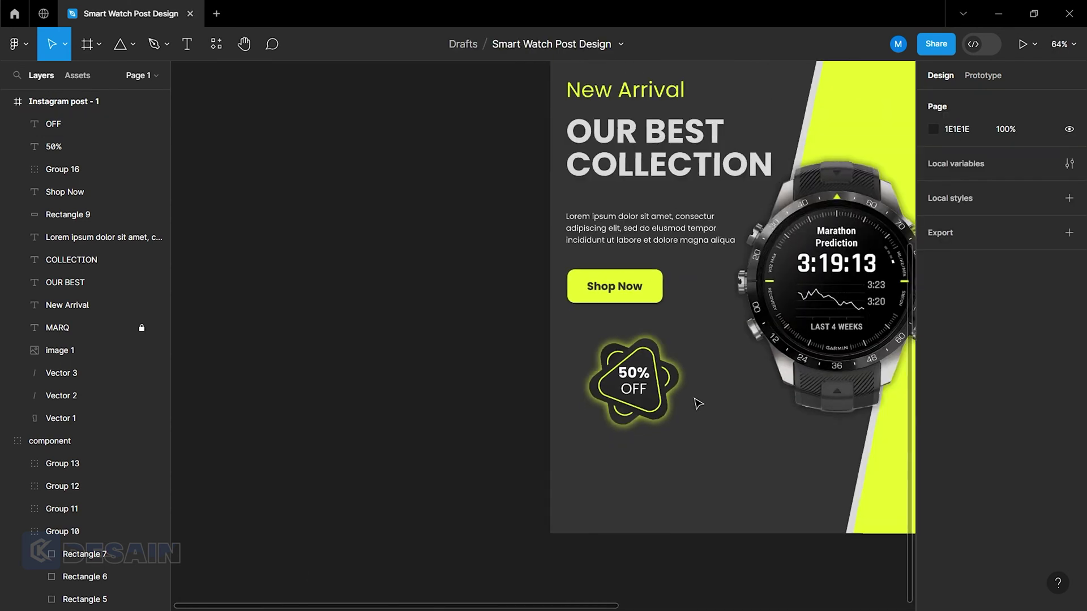
{"action": "scroll", "coordinate": [696, 400], "scroll_direction": "down", "scroll_amount": 2}
{"action": "scroll", "coordinate": [694, 394], "scroll_direction": "down", "scroll_amount": 3}
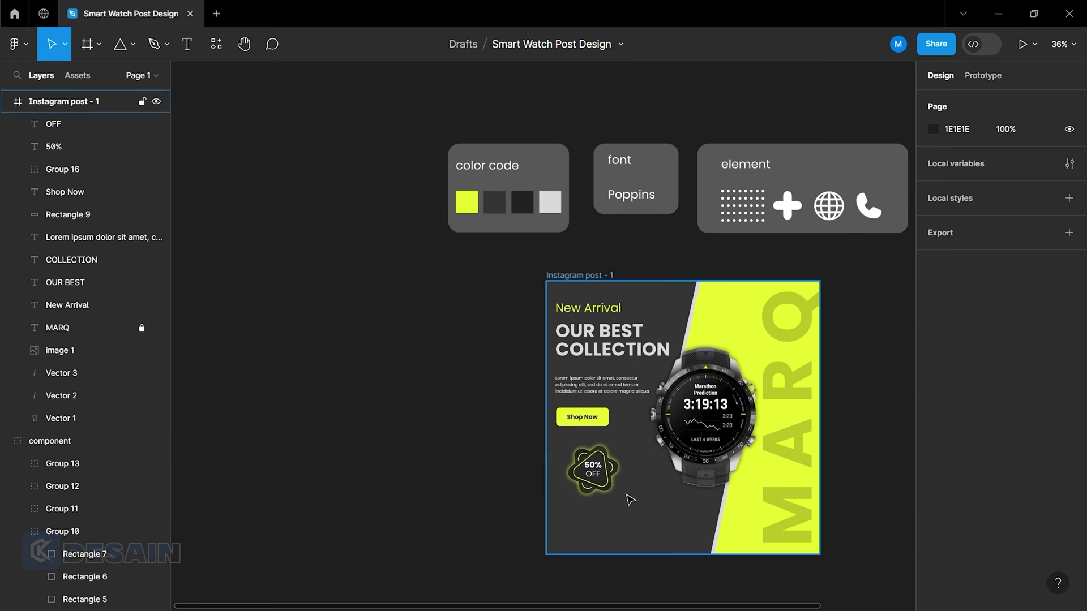
{"action": "scroll", "coordinate": [594, 487], "scroll_direction": "up", "scroll_amount": 4}
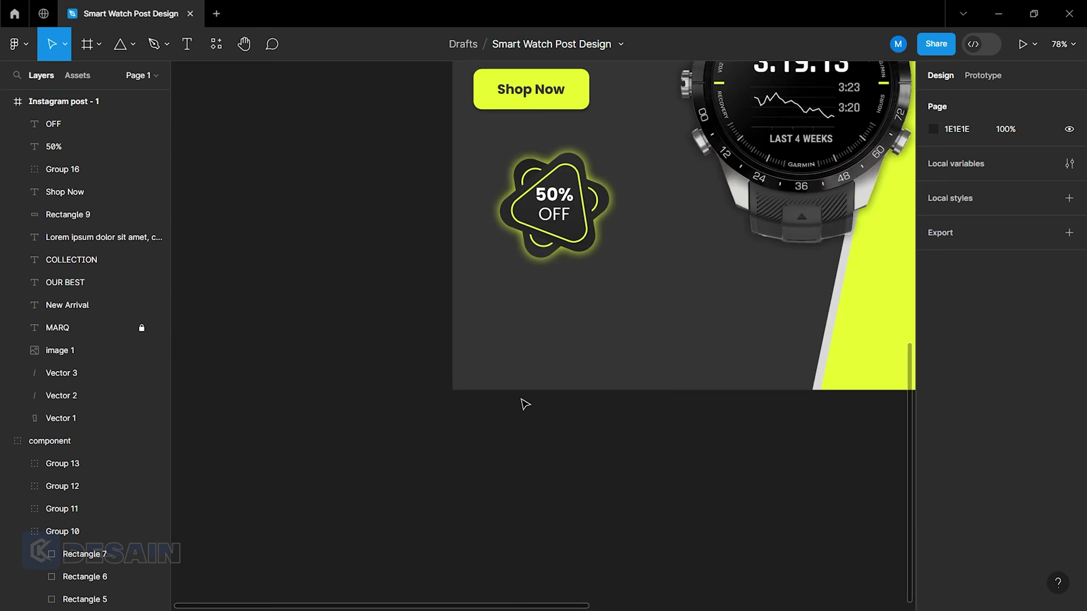
{"action": "key", "text": "o"}
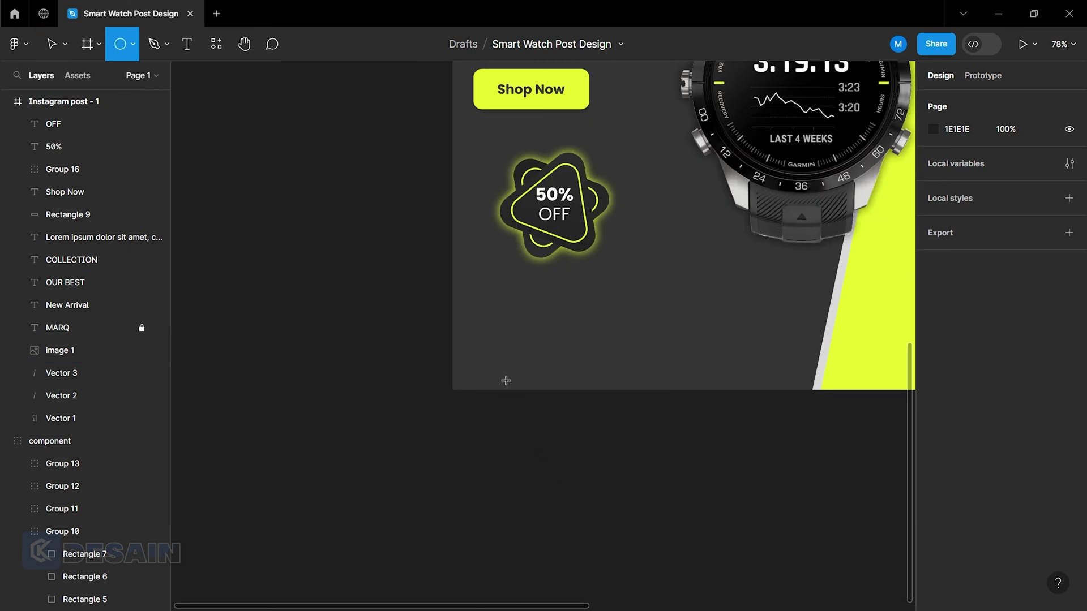
{"action": "scroll", "coordinate": [485, 352], "scroll_direction": "up", "scroll_amount": 2}
{"action": "left_click_drag", "start_coordinate": [478, 272], "coordinate": [530, 324]}
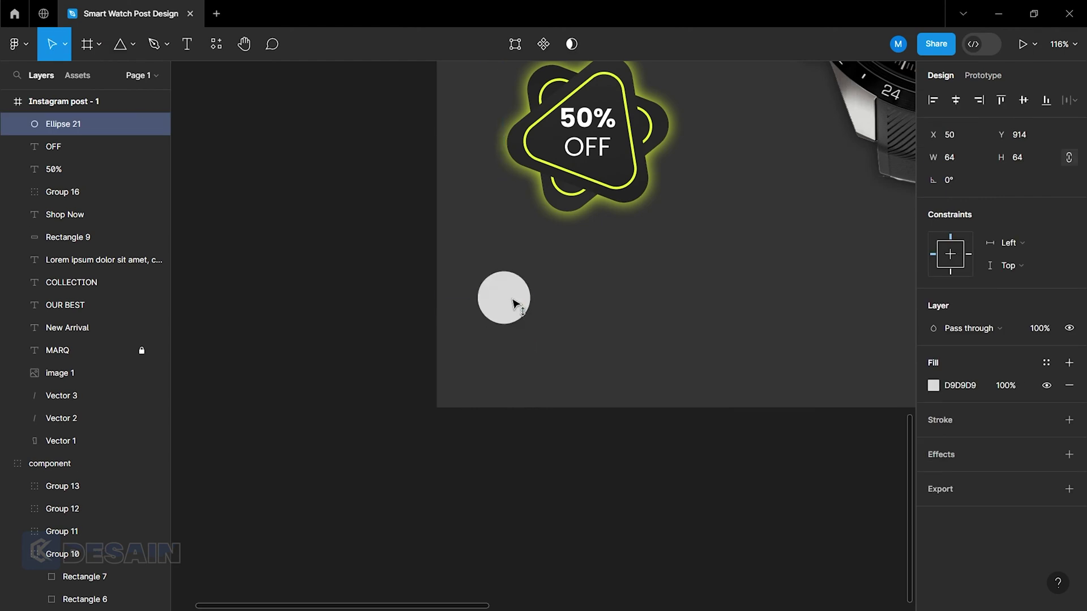
{"action": "left_click", "coordinate": [554, 453]}
Step: Copy the phone icon from the reference elements frame into the post and colour it dark grey 343434
{"action": "scroll", "coordinate": [554, 453], "scroll_direction": "down", "scroll_amount": 3}
{"action": "scroll", "coordinate": [552, 451], "scroll_direction": "down", "scroll_amount": 2}
{"action": "left_click", "coordinate": [708, 249]}
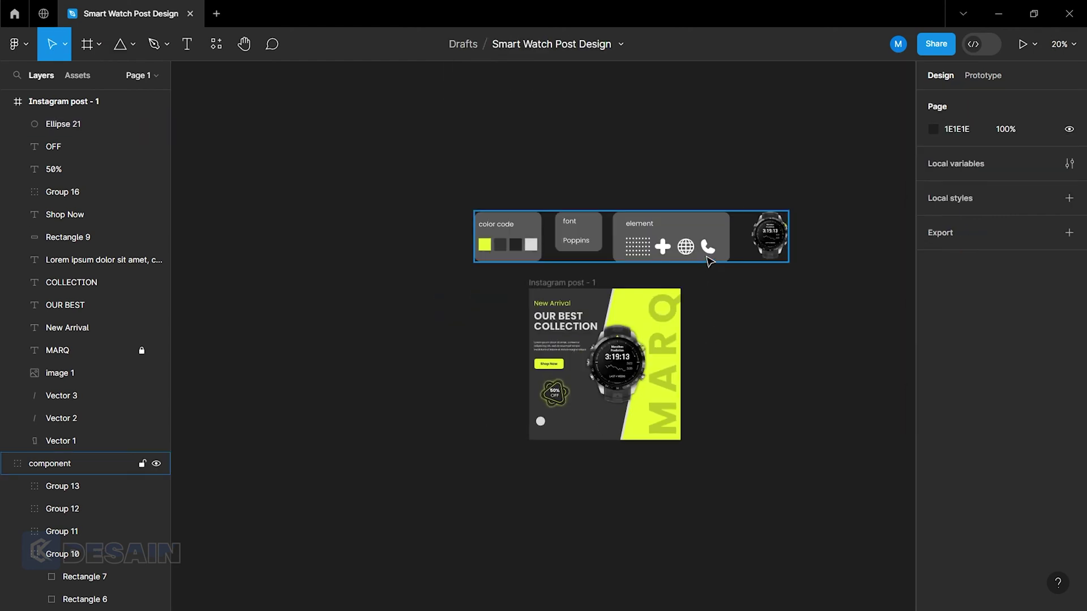
{"action": "double_click", "coordinate": [707, 247]}
{"action": "left_click_drag", "start_coordinate": [669, 280], "coordinate": [549, 429]}
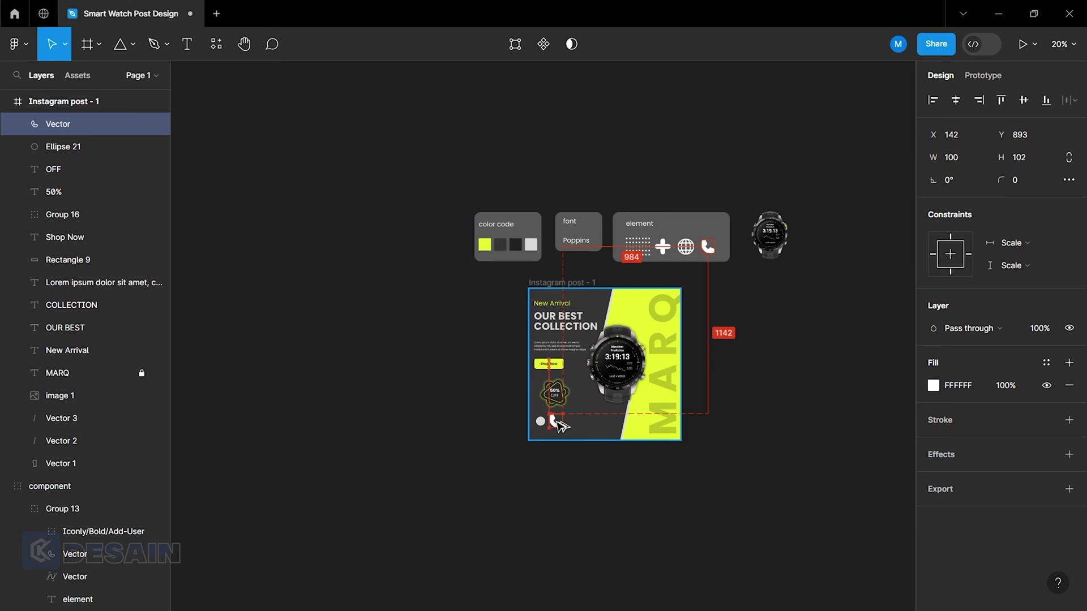
{"action": "scroll", "coordinate": [549, 429], "scroll_direction": "up", "scroll_amount": 5}
{"action": "key", "text": "i"}
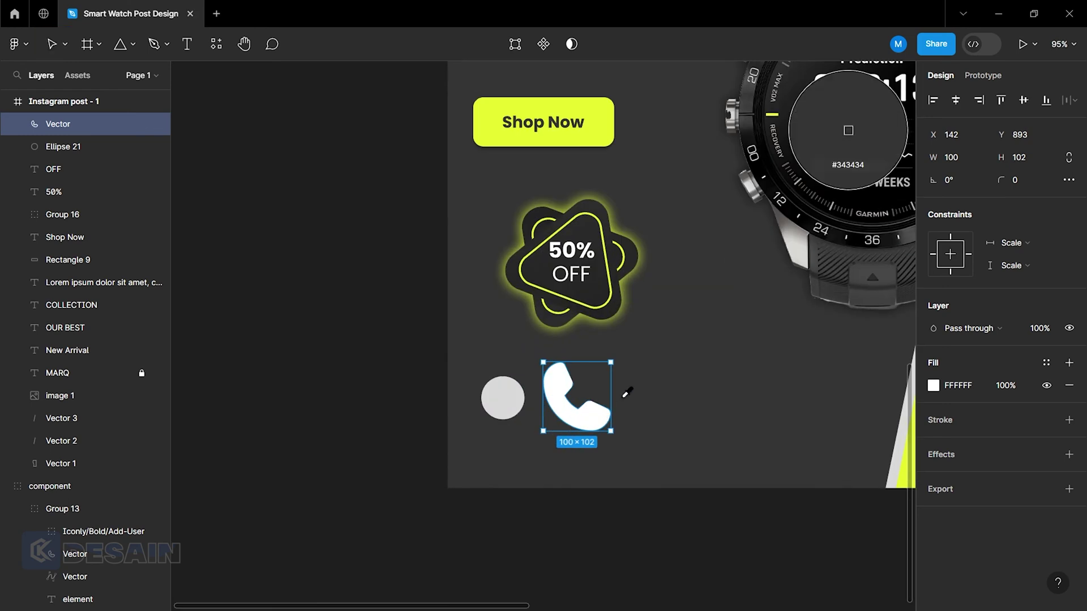
{"action": "scroll", "coordinate": [619, 505], "scroll_direction": "down", "scroll_amount": 4}
{"action": "left_click", "coordinate": [848, 130]}
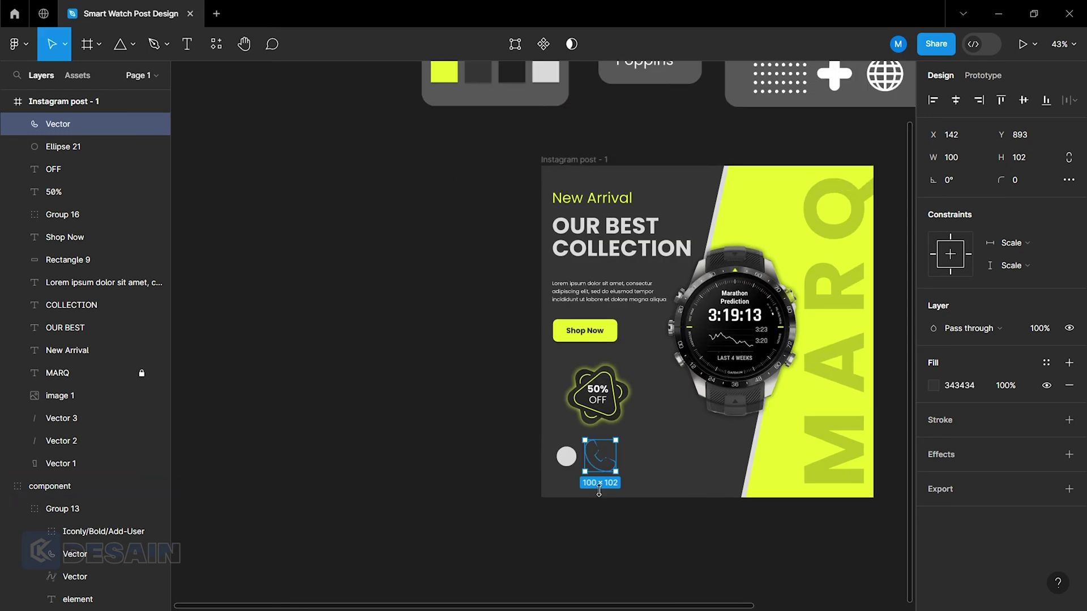
{"action": "left_click", "coordinate": [575, 485]}
Step: Move the phone icon onto the grey circle and shrink it to fit inside
{"action": "scroll", "coordinate": [575, 486], "scroll_direction": "up", "scroll_amount": 4}
{"action": "left_click", "coordinate": [638, 449]}
{"action": "left_click_drag", "start_coordinate": [638, 449], "coordinate": [579, 441]}
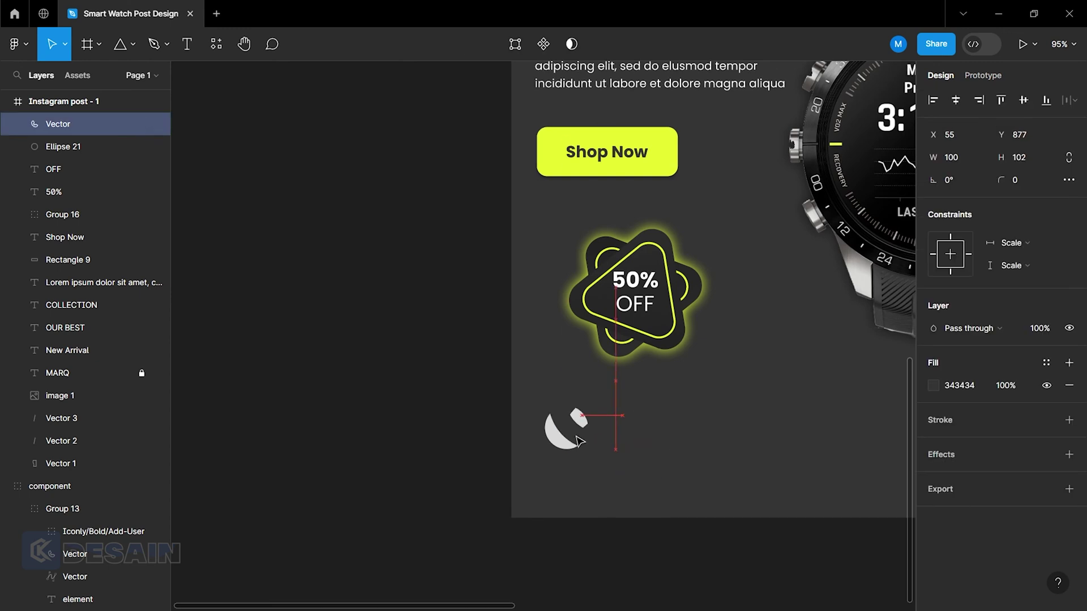
{"action": "scroll", "coordinate": [579, 441], "scroll_direction": "up", "scroll_amount": 3}
{"action": "mouse_move", "coordinate": [670, 306]}
{"action": "left_mouse_down"}
{"action": "mouse_move", "coordinate": [572, 420]}
{"action": "mouse_move", "coordinate": [594, 393]}
{"action": "left_mouse_up"}
{"action": "scroll", "coordinate": [570, 424], "scroll_direction": "up", "scroll_amount": 3}
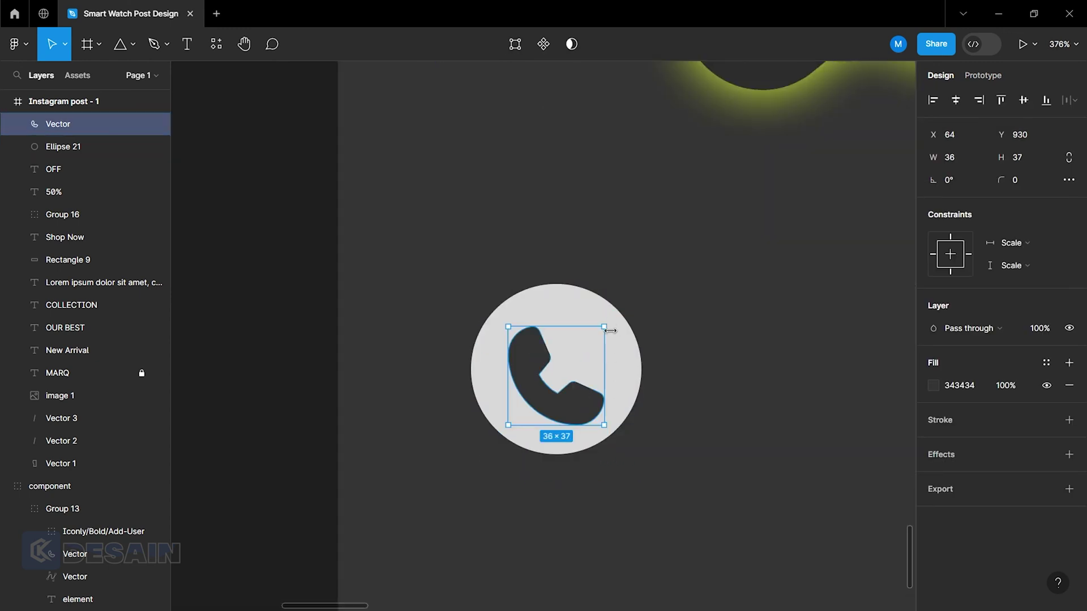
{"action": "left_click", "coordinate": [611, 331], "text": "shift"}
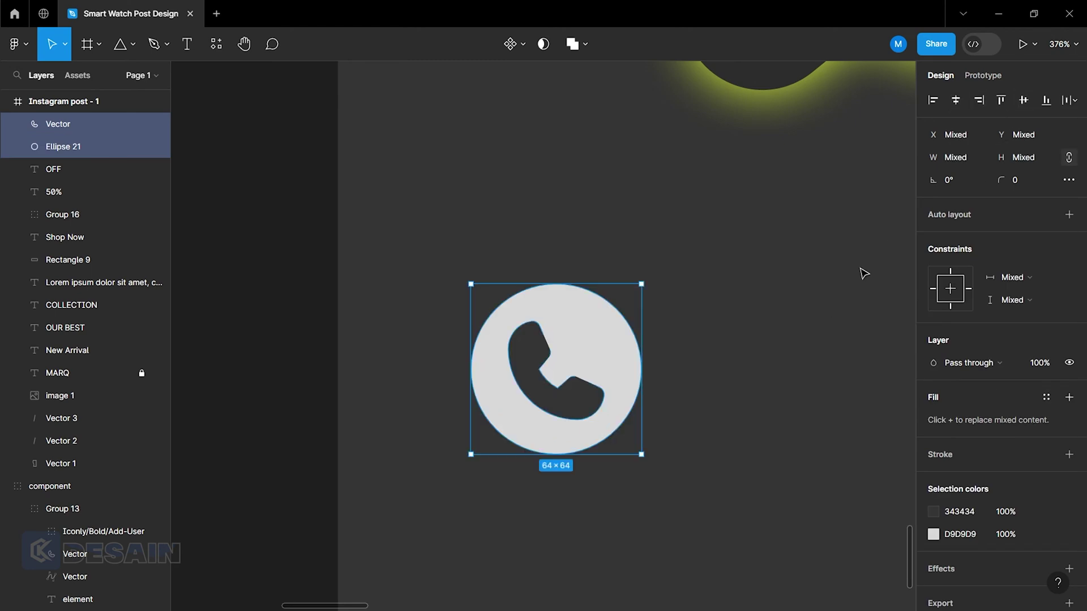
{"action": "left_click", "coordinate": [861, 272]}
Step: Shrink the phone circle to about 49 px
{"action": "scroll", "coordinate": [838, 308], "scroll_direction": "down", "scroll_amount": 8}
{"action": "scroll", "coordinate": [681, 338], "scroll_direction": "right", "scroll_amount": 5}
{"action": "scroll", "coordinate": [623, 351], "scroll_direction": "down", "scroll_amount": 5}
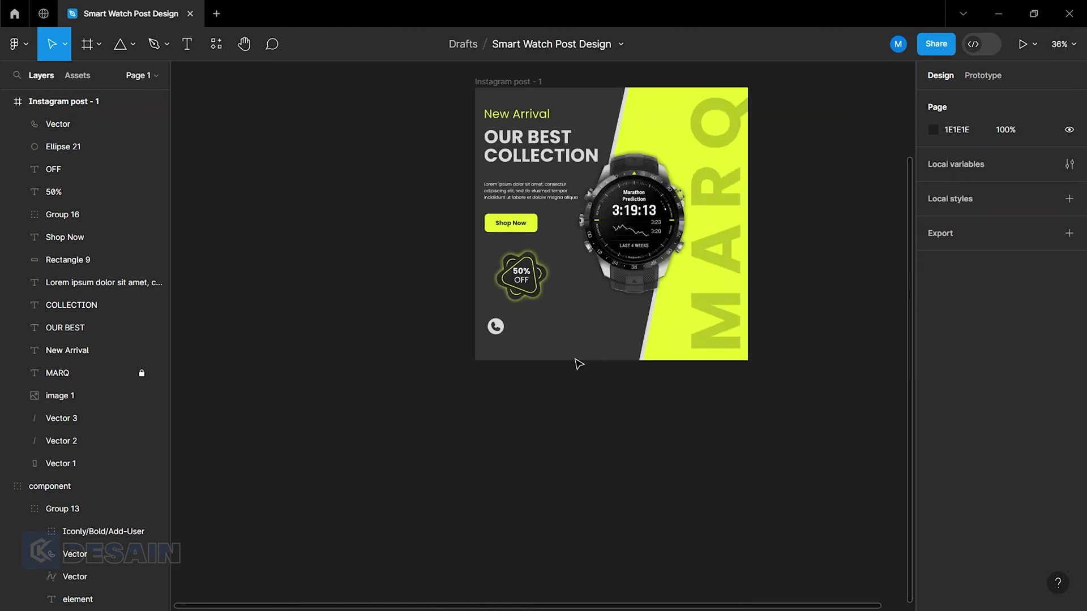
{"action": "scroll", "coordinate": [578, 364], "scroll_direction": "up", "scroll_amount": 3}
{"action": "scroll", "coordinate": [509, 419], "scroll_direction": "up", "scroll_amount": 5}
{"action": "scroll", "coordinate": [458, 396], "scroll_direction": "up", "scroll_amount": 5}
{"action": "left_click", "coordinate": [455, 366]}
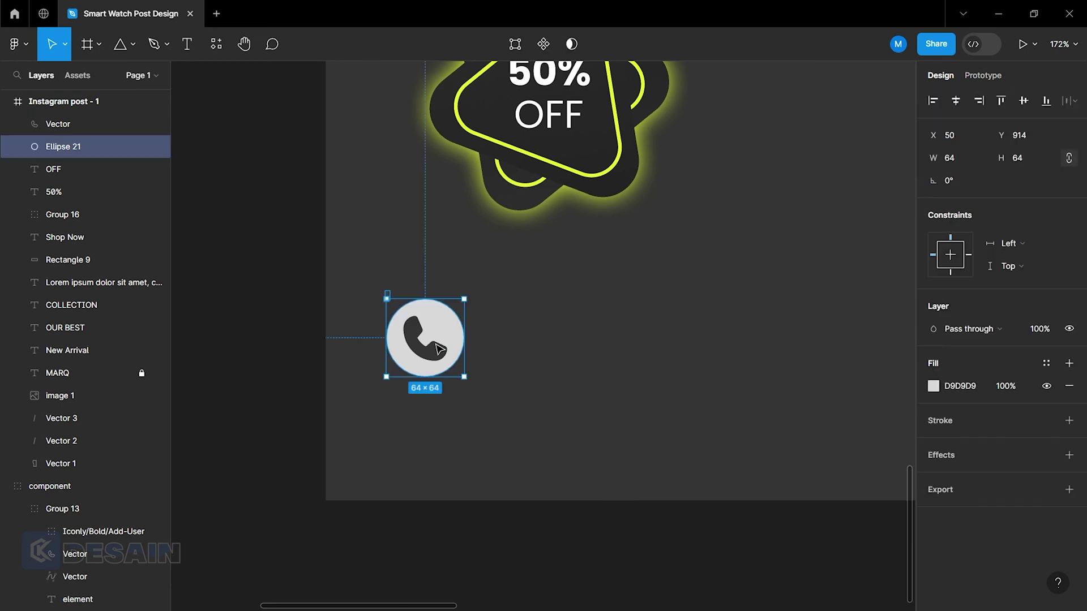
{"action": "left_click_drag", "start_coordinate": [464, 300], "coordinate": [446, 317]}
{"action": "left_click", "coordinate": [505, 377]}
{"action": "scroll", "coordinate": [506, 377], "scroll_direction": "down", "scroll_amount": 5}
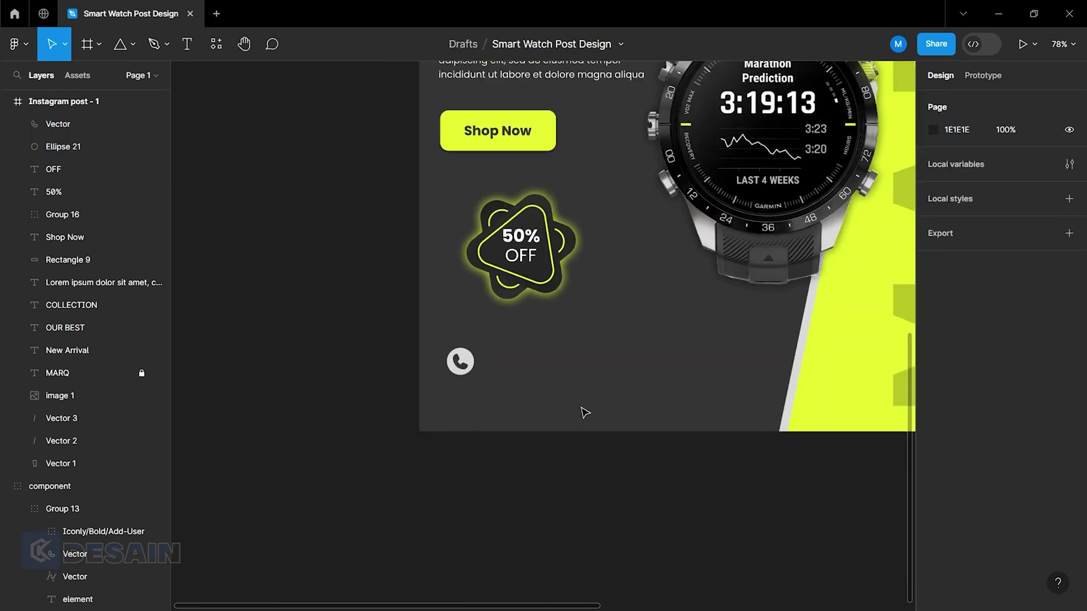
{"action": "scroll", "coordinate": [582, 412], "scroll_direction": "down", "scroll_amount": 2}
{"action": "scroll", "coordinate": [582, 412], "scroll_direction": "down", "scroll_amount": 2}
{"action": "scroll", "coordinate": [601, 436], "scroll_direction": "down", "scroll_amount": 1}
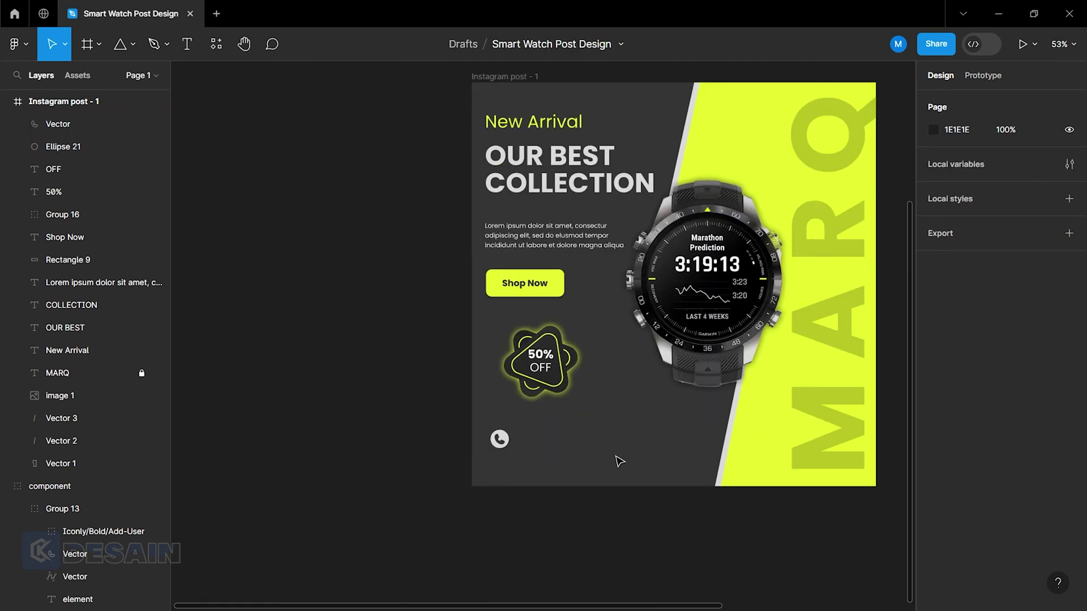
{"action": "scroll", "coordinate": [635, 461], "scroll_direction": "down", "scroll_amount": 3}
Step: Copy the globe icon into the post and duplicate the phone circle just below it
{"action": "scroll", "coordinate": [784, 285], "scroll_direction": "up", "scroll_amount": 2}
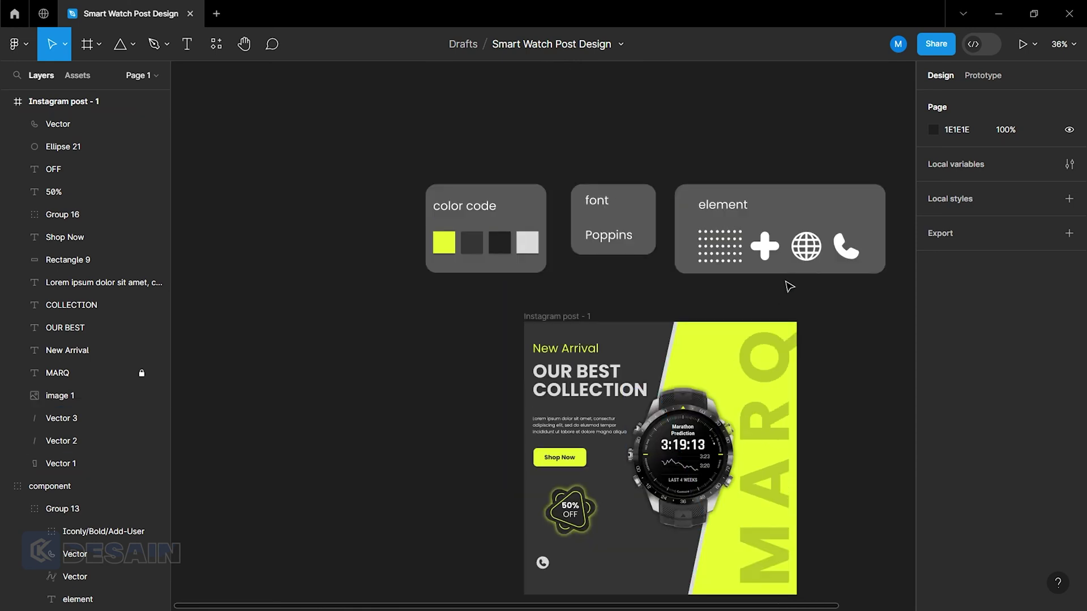
{"action": "left_click", "coordinate": [813, 254]}
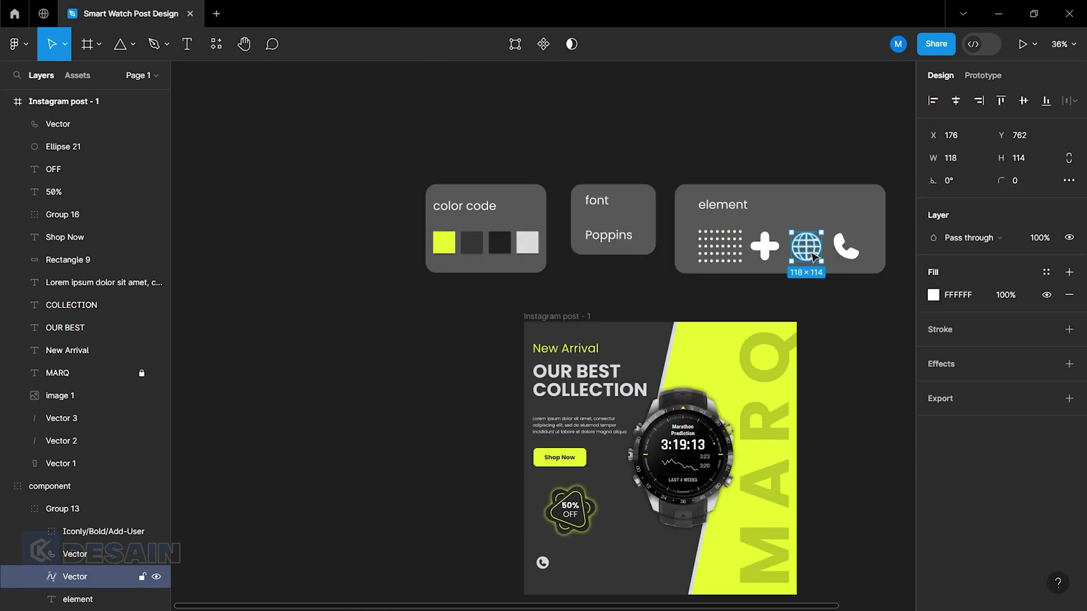
{"action": "left_click_drag", "start_coordinate": [813, 256], "coordinate": [589, 557]}
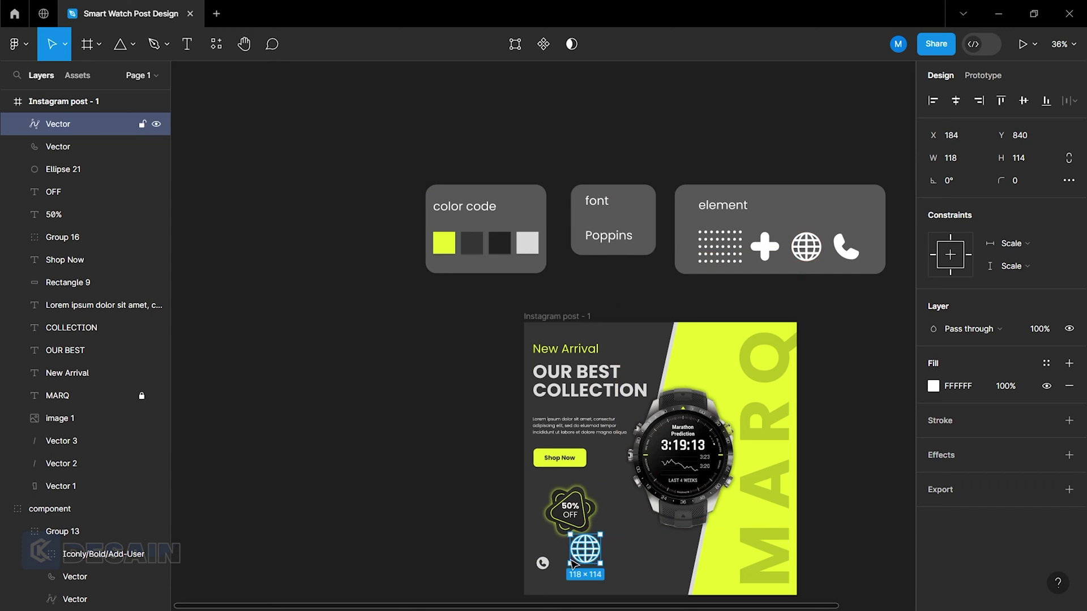
{"action": "scroll", "coordinate": [563, 567], "scroll_direction": "up", "scroll_amount": 5}
{"action": "scroll", "coordinate": [543, 453], "scroll_direction": "down", "scroll_amount": 5}
{"action": "scroll", "coordinate": [643, 406], "scroll_direction": "up", "scroll_amount": 3}
{"action": "scroll", "coordinate": [675, 269], "scroll_direction": "up", "scroll_amount": 2}
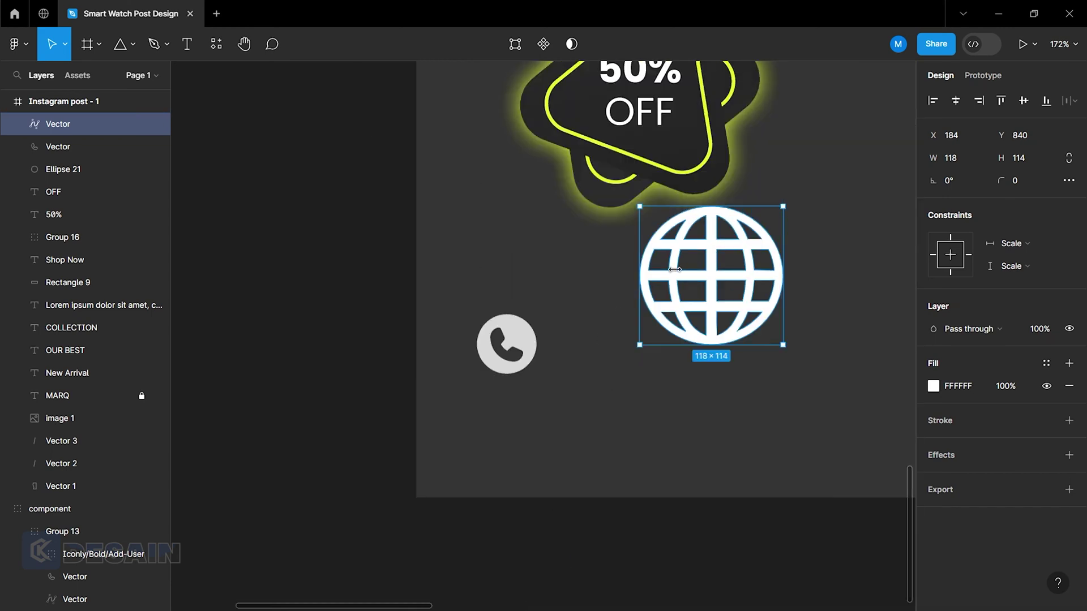
{"action": "left_click", "coordinate": [532, 346]}
{"action": "left_click_drag", "start_coordinate": [530, 346], "coordinate": [530, 436]}
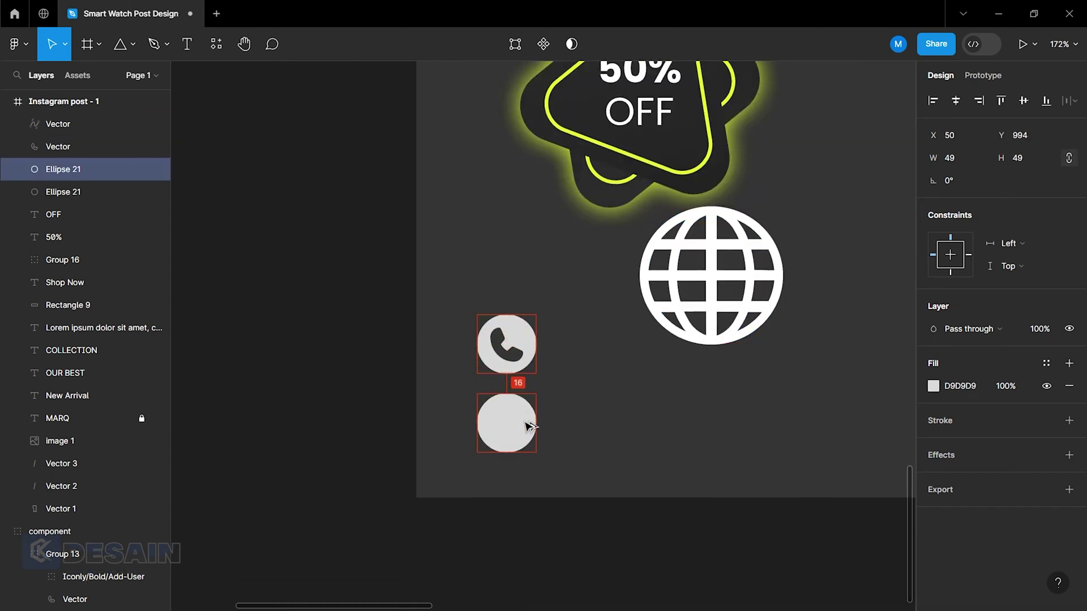
{"action": "left_click", "coordinate": [626, 339]}
Step: Colour the globe dark grey 343434, then move and shrink it onto the lower circle
{"action": "left_click", "coordinate": [689, 321]}
{"action": "key", "text": "i"}
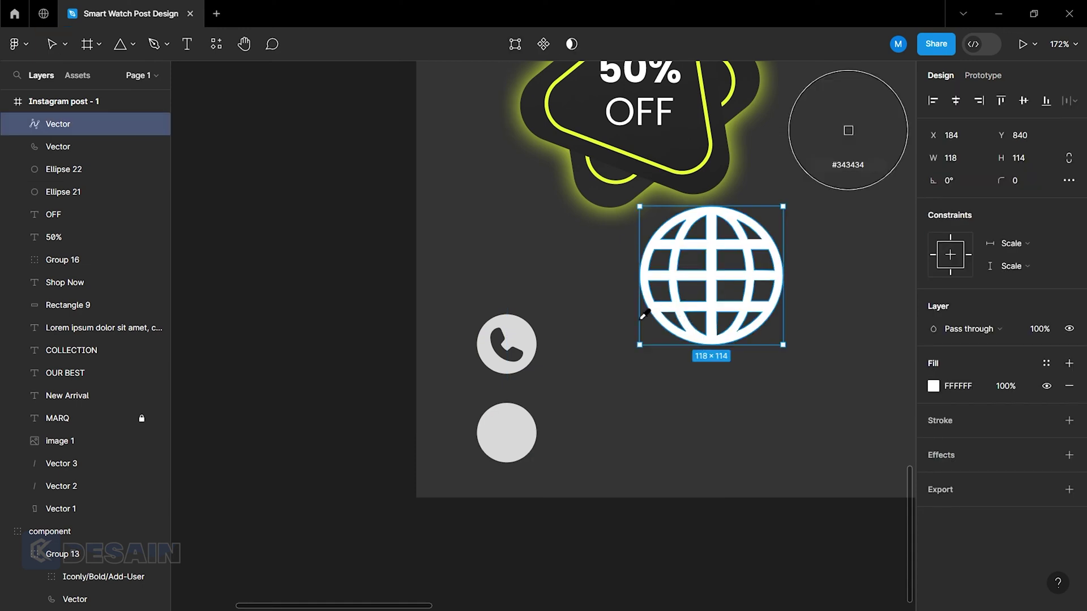
{"action": "left_click", "coordinate": [516, 357]}
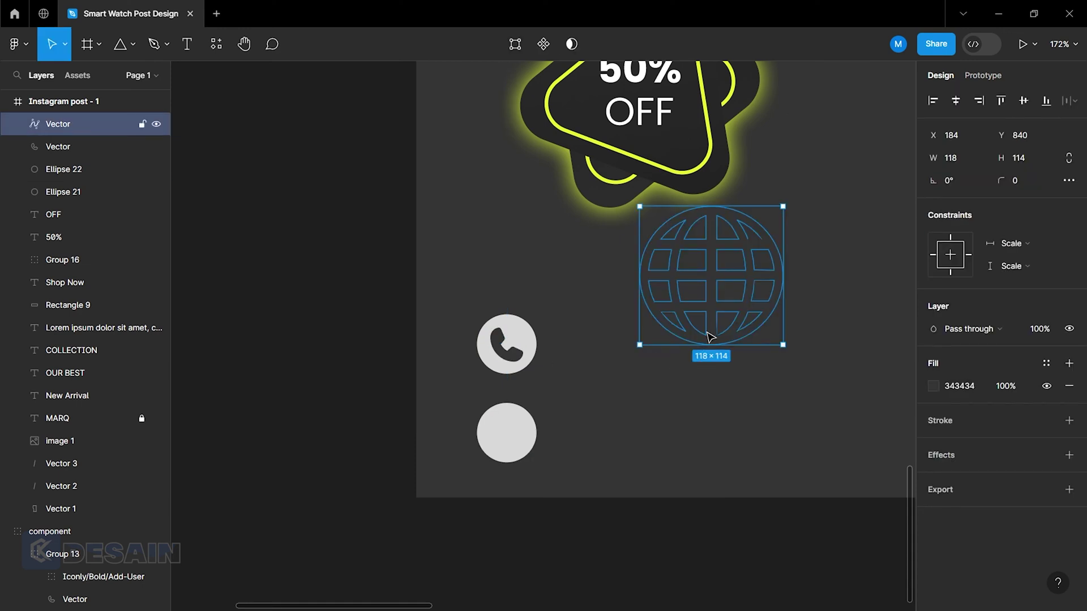
{"action": "left_click_drag", "start_coordinate": [711, 338], "coordinate": [536, 476]}
{"action": "left_click_drag", "start_coordinate": [607, 346], "coordinate": [514, 452]}
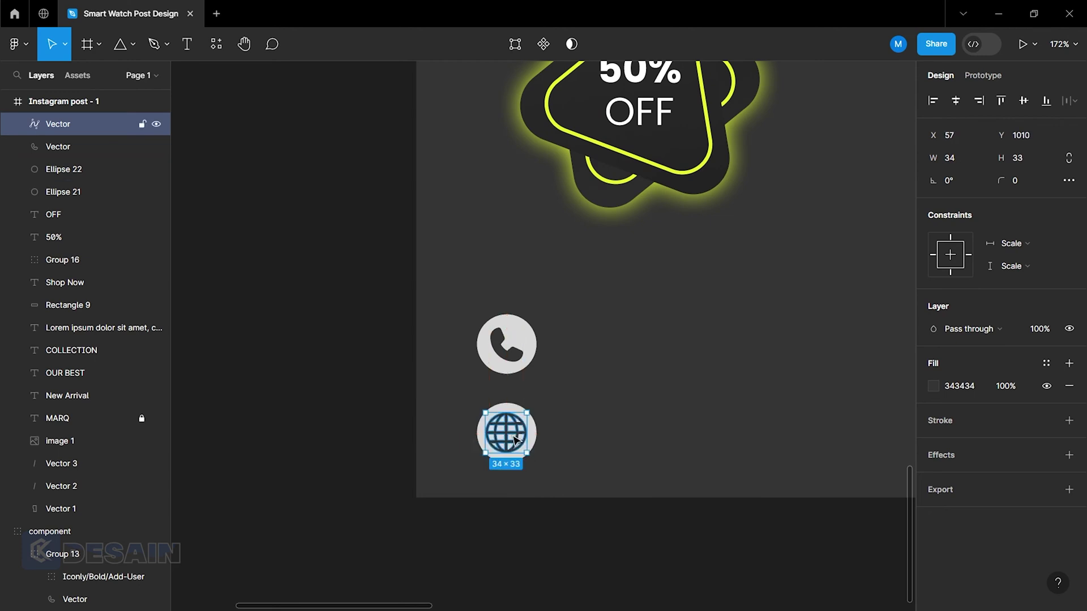
Step: Centre the globe horizontally and vertically within its circle
{"action": "scroll", "coordinate": [515, 439], "scroll_direction": "up", "scroll_amount": 5}
{"action": "left_click", "coordinate": [562, 417], "text": "shift"}
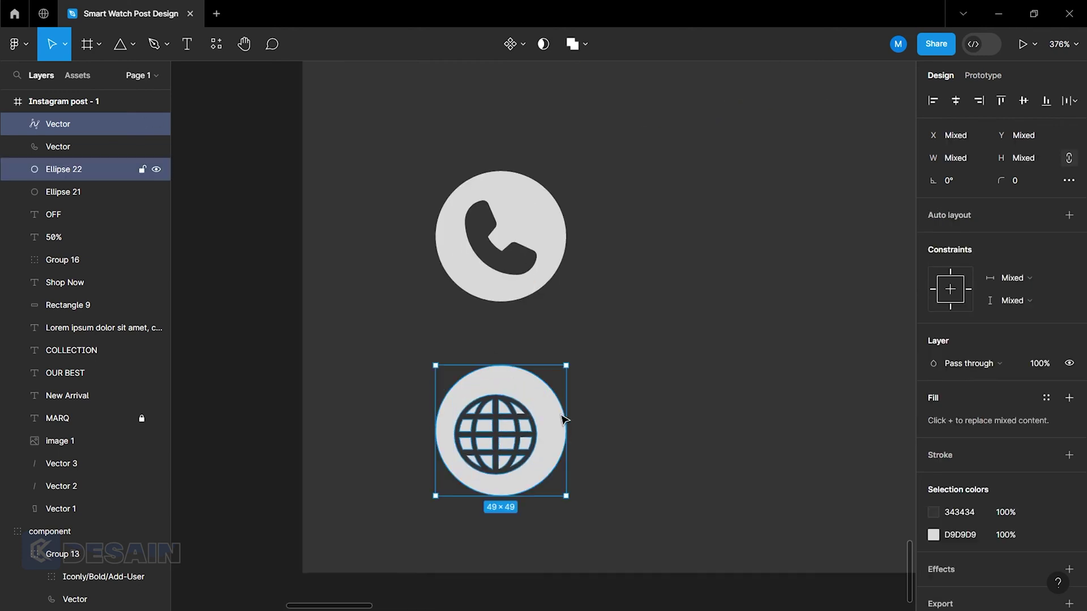
{"action": "left_click", "coordinate": [956, 101]}
{"action": "left_click", "coordinate": [1023, 100]}
{"action": "left_click", "coordinate": [725, 332]}
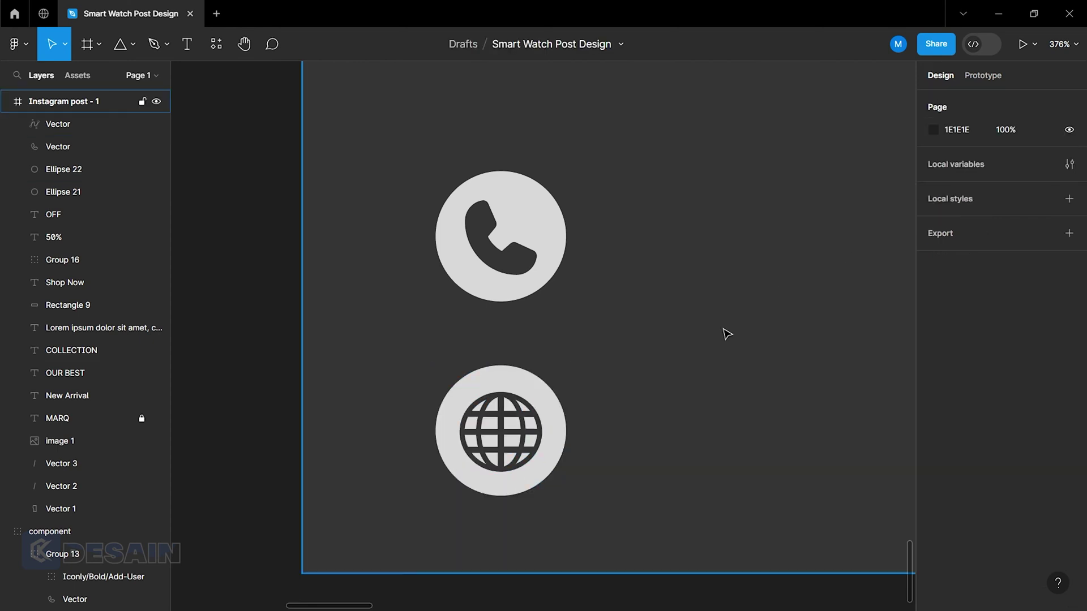
Step: Group the phone icon with its circle, then select the globe and its circle
{"action": "scroll", "coordinate": [715, 340], "scroll_direction": "down", "scroll_amount": 5}
{"action": "left_click", "coordinate": [450, 293]}
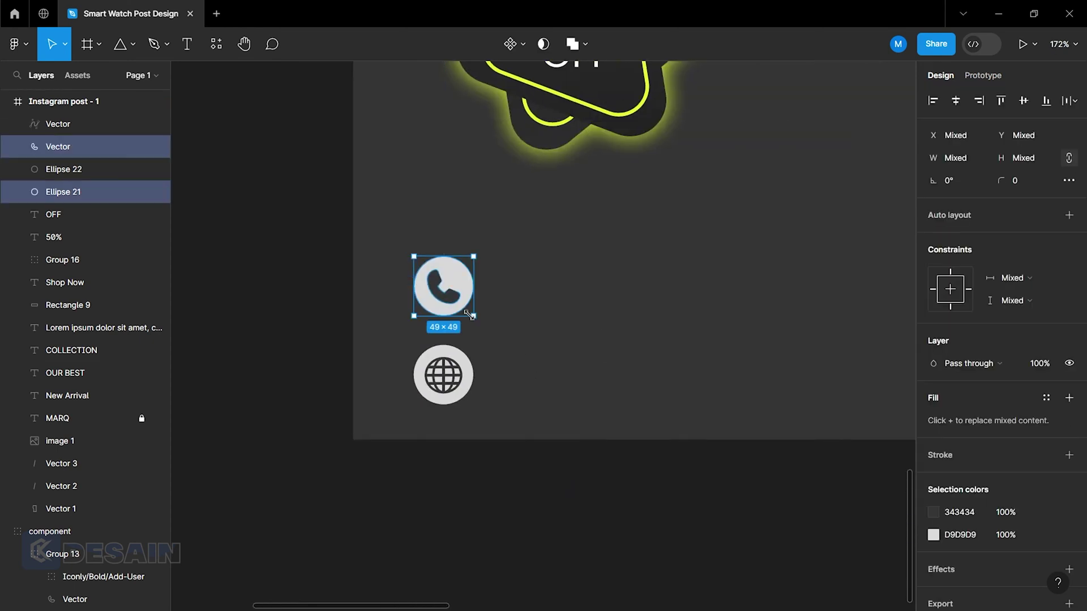
{"action": "key", "text": "ctrl+g"}
{"action": "left_click_drag", "start_coordinate": [401, 338], "coordinate": [436, 380]}
Step: Group the globe icon with its circle and add a drop shadow to the group
{"action": "key", "text": "ctrl+g"}
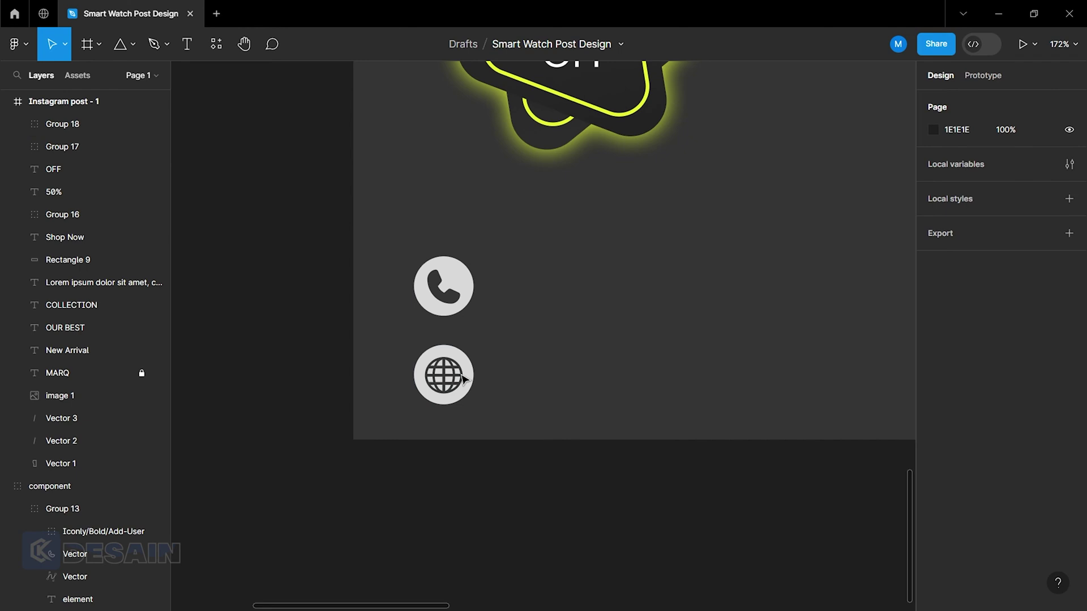
{"action": "scroll", "coordinate": [1019, 482], "scroll_direction": "down", "scroll_amount": 1}
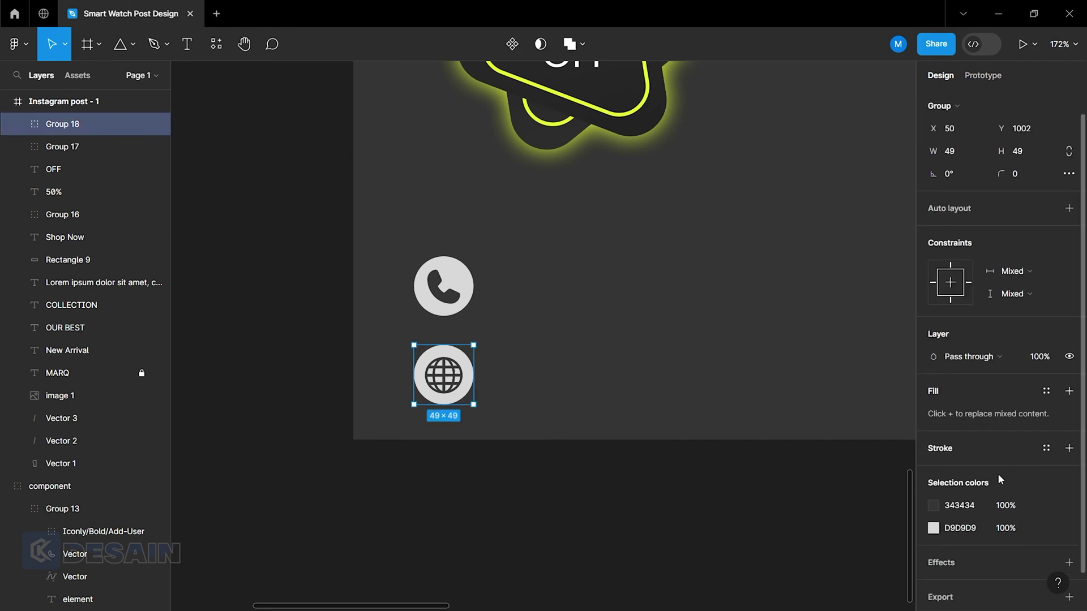
{"action": "scroll", "coordinate": [1013, 486], "scroll_direction": "down", "scroll_amount": 1}
{"action": "left_click", "coordinate": [1069, 523]}
{"action": "left_click", "coordinate": [466, 308]}
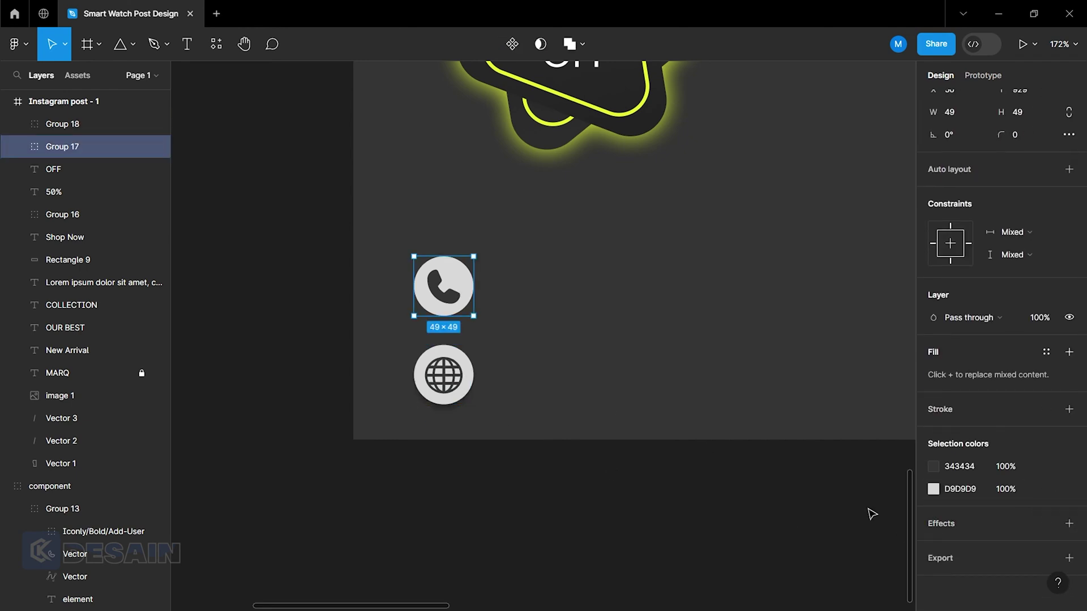
{"action": "left_click", "coordinate": [449, 339]}
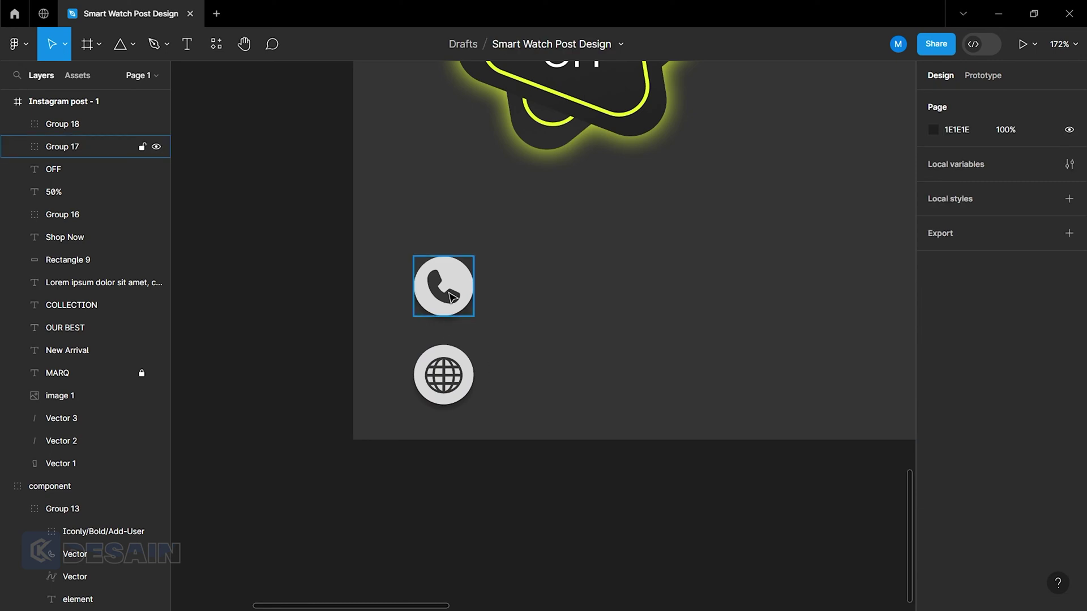
Step: Recolour the phone circle to the palette's light grey DADADA with the eyedropper
{"action": "scroll", "coordinate": [554, 420], "scroll_direction": "down", "scroll_amount": 3}
{"action": "double_click", "coordinate": [497, 325]}
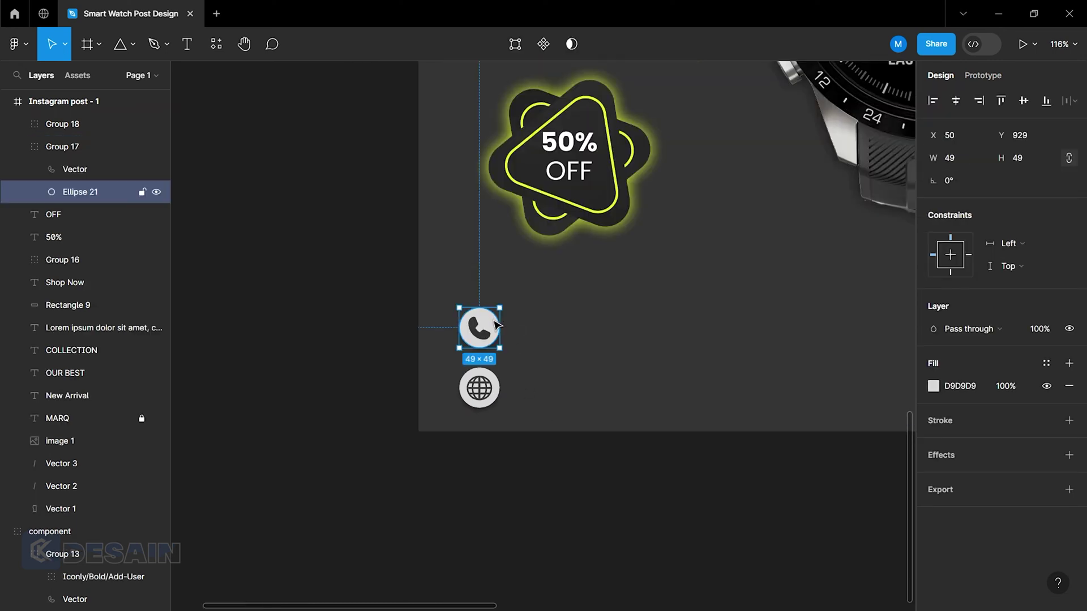
{"action": "key", "text": "i"}
{"action": "scroll", "coordinate": [496, 334], "scroll_direction": "down", "scroll_amount": 5}
{"action": "scroll", "coordinate": [493, 340], "scroll_direction": "up", "scroll_amount": 5}
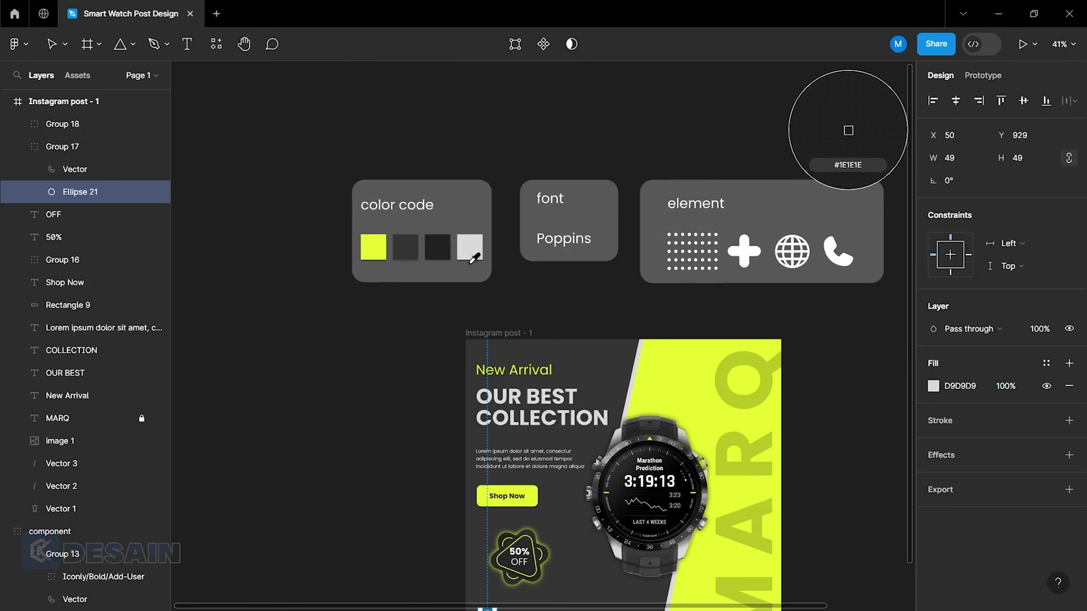
{"action": "left_click", "coordinate": [476, 245]}
{"action": "scroll", "coordinate": [490, 300], "scroll_direction": "down", "scroll_amount": 5}
{"action": "scroll", "coordinate": [509, 289], "scroll_direction": "up", "scroll_amount": 4}
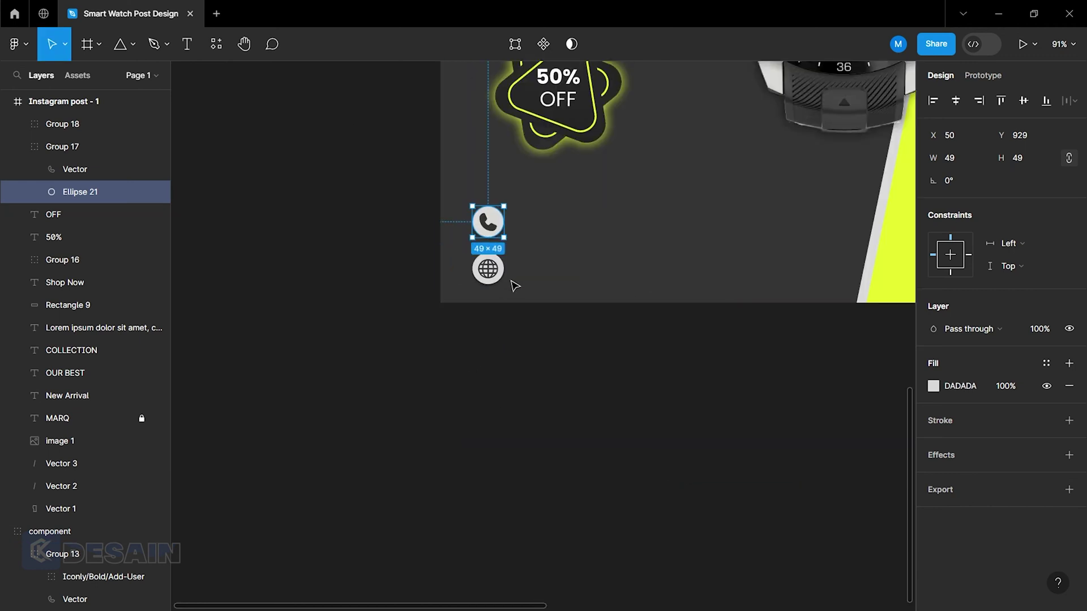
Step: Sample the palette's light grey DADADA for the globe's circle
{"action": "left_click", "coordinate": [504, 272]}
{"action": "scroll", "coordinate": [492, 267], "scroll_direction": "up", "scroll_amount": 5}
{"action": "left_click", "coordinate": [527, 279]}
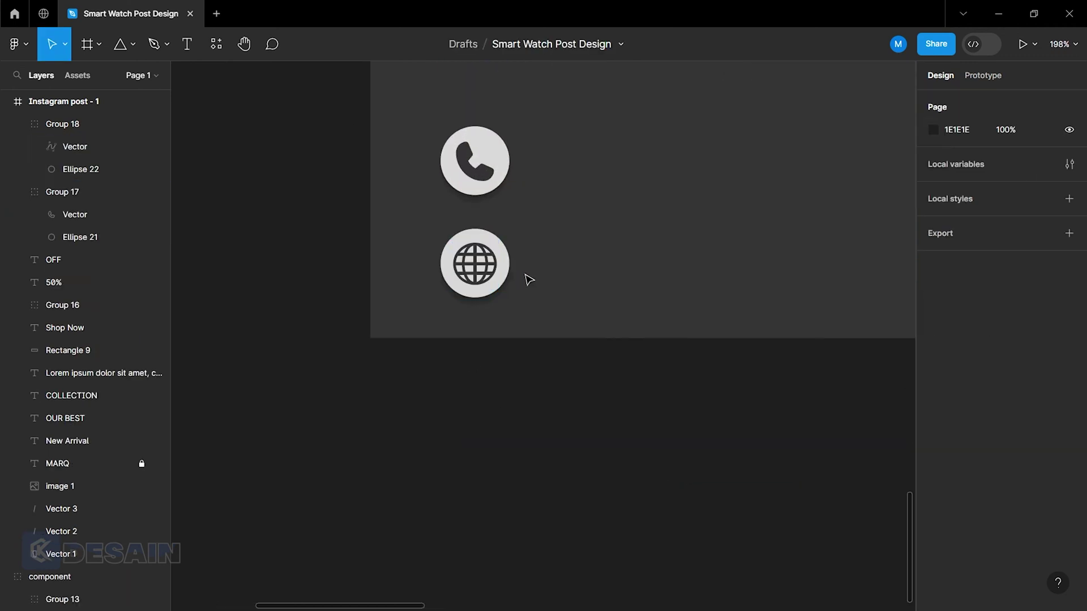
{"action": "key", "text": "i"}
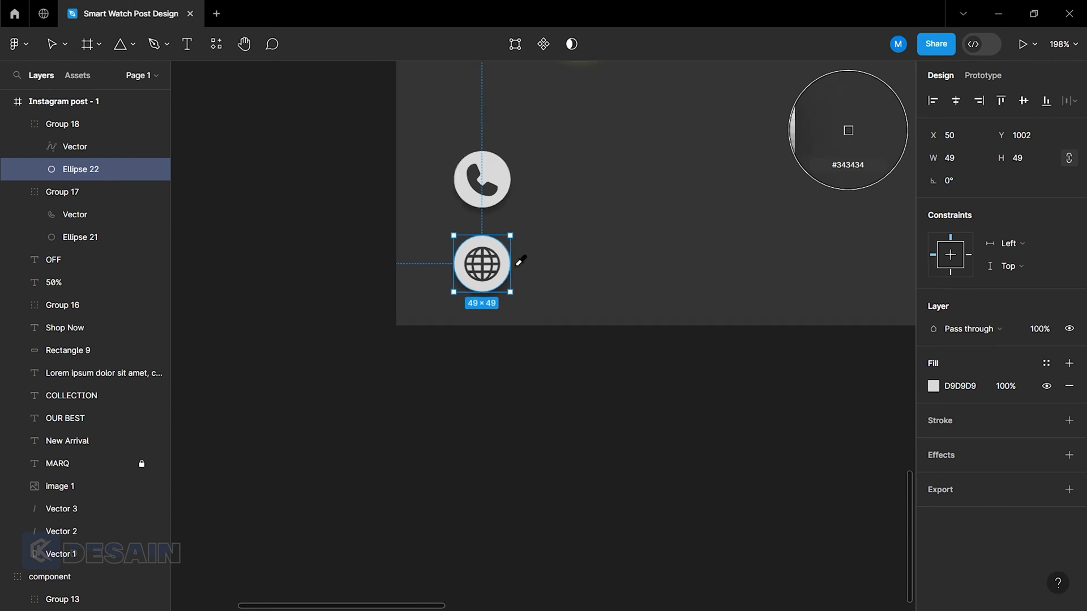
{"action": "scroll", "coordinate": [513, 266], "scroll_direction": "down", "scroll_amount": 5}
{"action": "scroll", "coordinate": [510, 238], "scroll_direction": "up", "scroll_amount": 3}
{"action": "key", "text": "Escape"}
Step: Change the body paragraph's fill to the palette's light grey DADADA
{"action": "scroll", "coordinate": [538, 198], "scroll_direction": "down", "scroll_amount": 3}
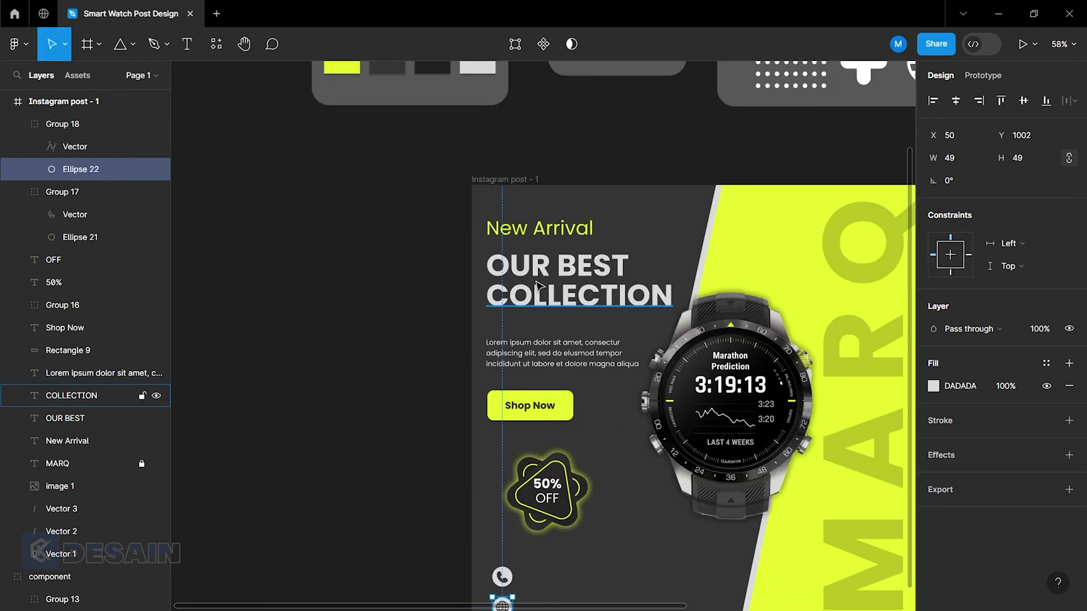
{"action": "left_click", "coordinate": [571, 158]}
{"action": "left_click", "coordinate": [587, 271]}
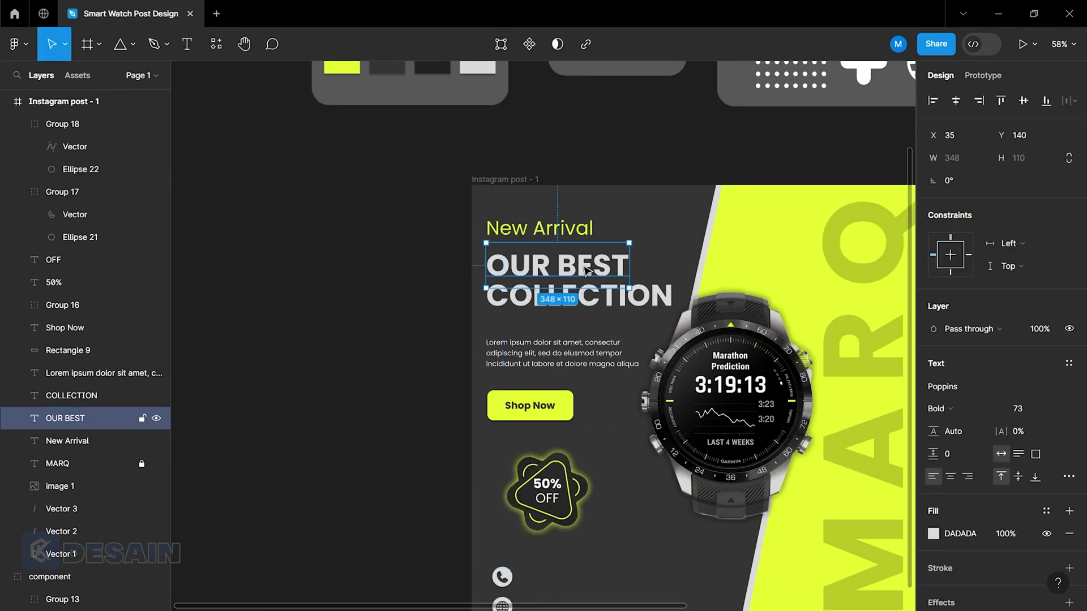
{"action": "left_click", "coordinate": [574, 364]}
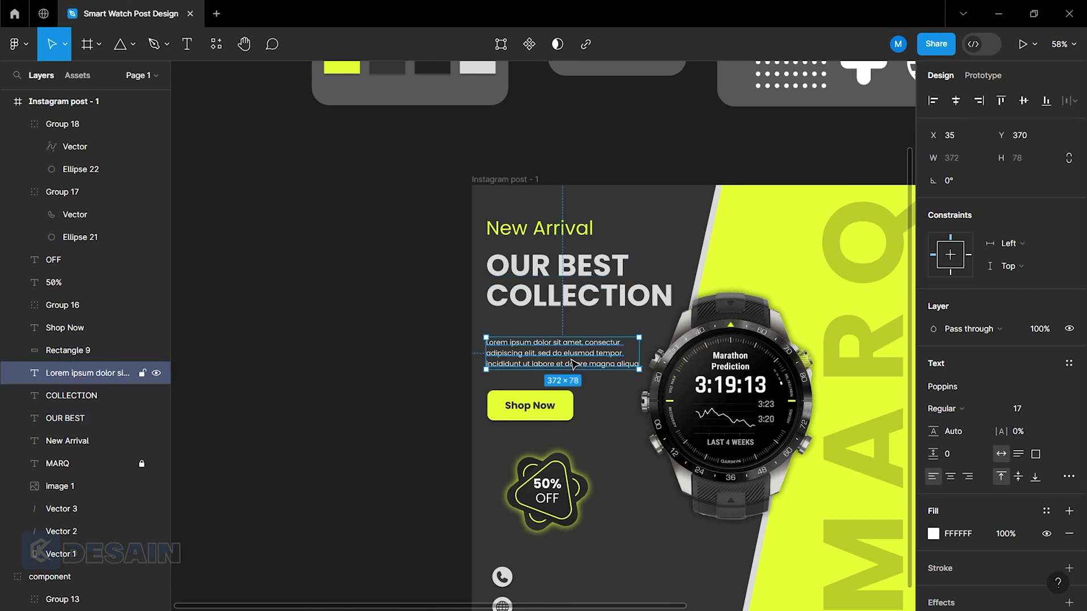
{"action": "left_click", "coordinate": [933, 534]}
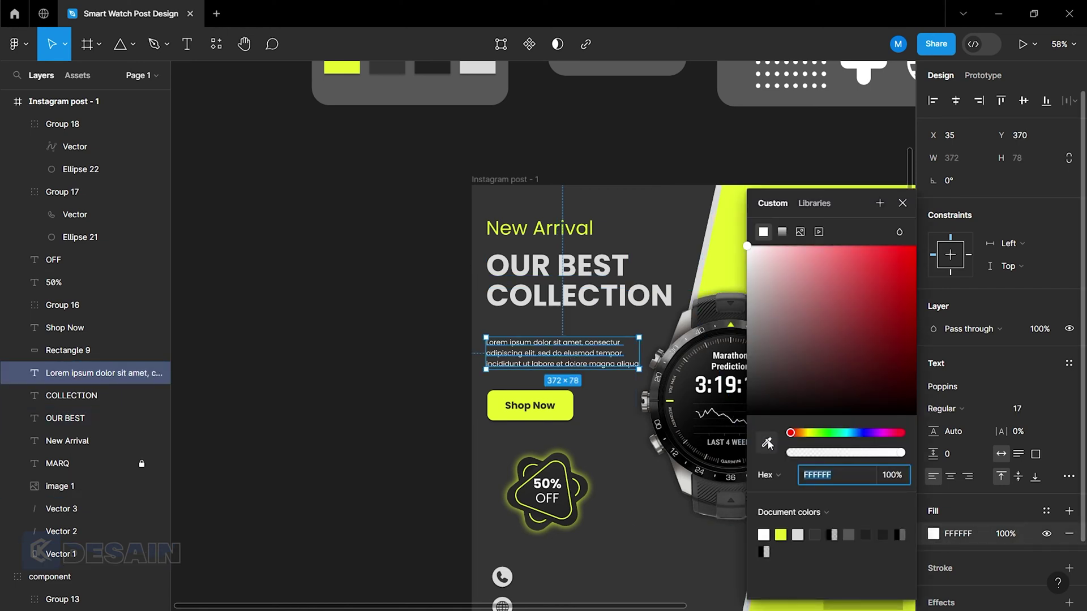
{"action": "left_click", "coordinate": [767, 443]}
{"action": "scroll", "coordinate": [848, 130], "scroll_direction": "up", "scroll_amount": 2}
{"action": "left_click", "coordinate": [848, 130]}
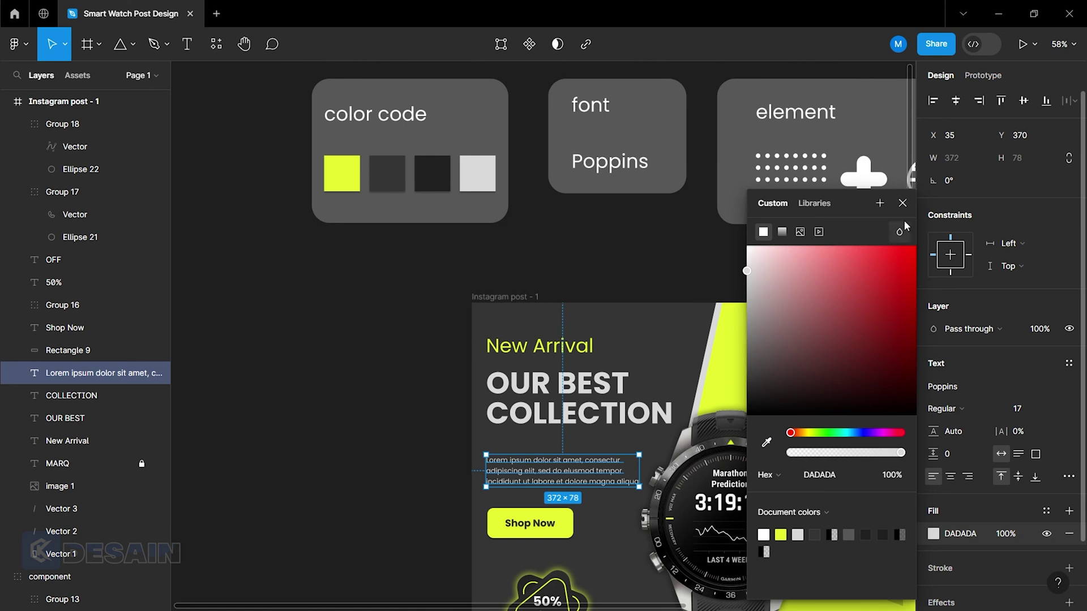
{"action": "key", "text": "Escape"}
{"action": "key", "text": "Escape"}
Step: Change the badge's 50% text fill to the light grey DADADA
{"action": "scroll", "coordinate": [627, 463], "scroll_direction": "down", "scroll_amount": 3}
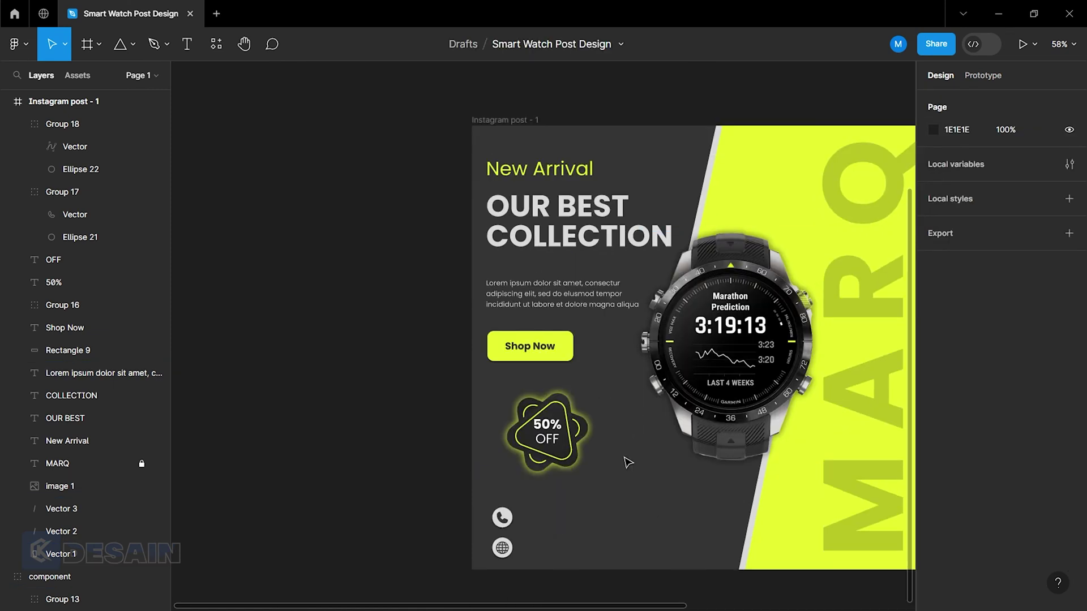
{"action": "scroll", "coordinate": [528, 436], "scroll_direction": "up", "scroll_amount": 2}
{"action": "double_click", "coordinate": [552, 422]}
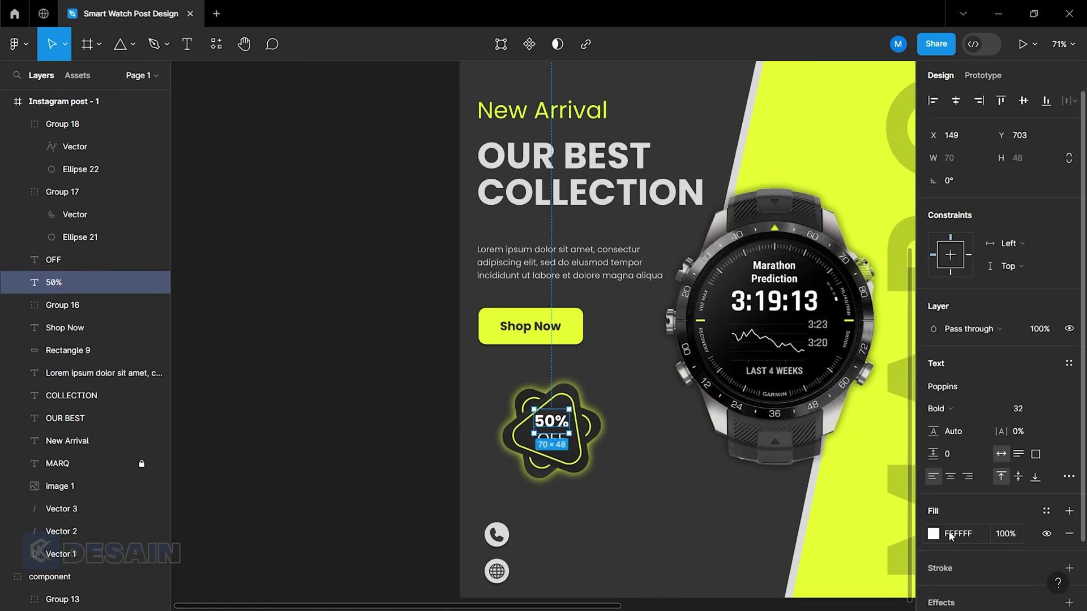
{"action": "left_click", "coordinate": [934, 535]}
{"action": "left_click", "coordinate": [767, 442]}
{"action": "scroll", "coordinate": [585, 332], "scroll_direction": "down", "scroll_amount": 3}
{"action": "scroll", "coordinate": [585, 332], "scroll_direction": "up", "scroll_amount": 4}
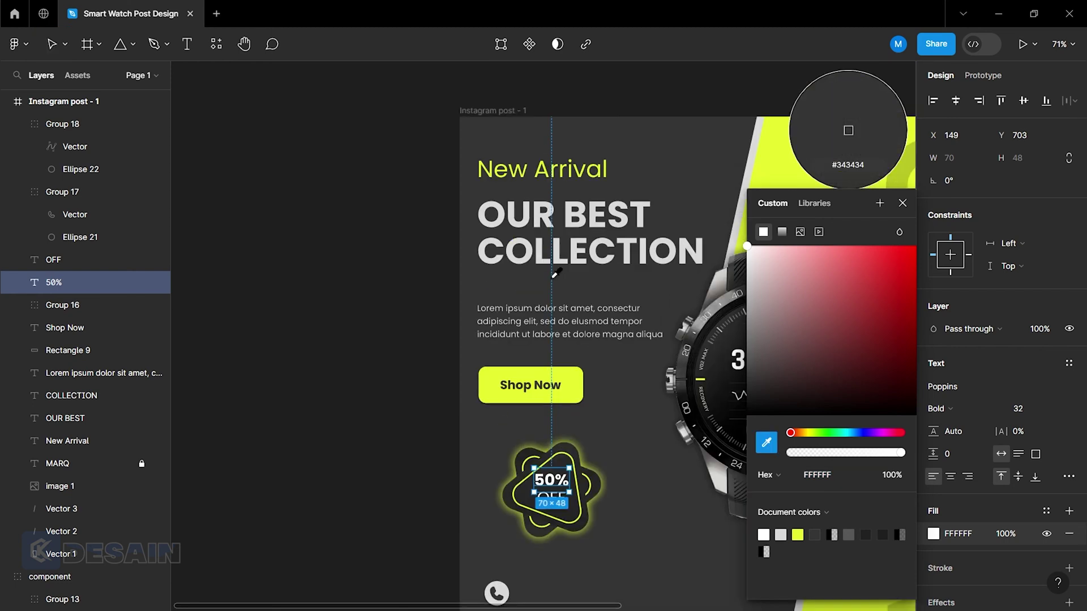
{"action": "scroll", "coordinate": [585, 332], "scroll_direction": "up", "scroll_amount": 3}
{"action": "left_click", "coordinate": [467, 135]}
{"action": "key", "text": "Escape"}
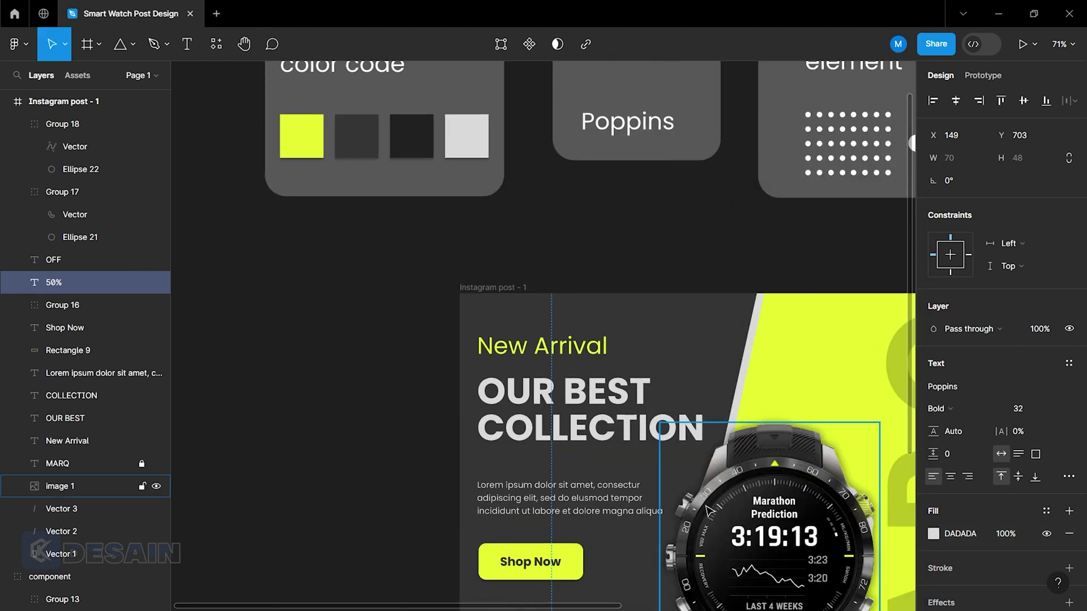
Step: Change the badge's OFF text fill to the light grey DADADA
{"action": "scroll", "coordinate": [515, 468], "scroll_direction": "down", "scroll_amount": 4}
{"action": "left_click", "coordinate": [549, 439]}
{"action": "double_click", "coordinate": [550, 439]}
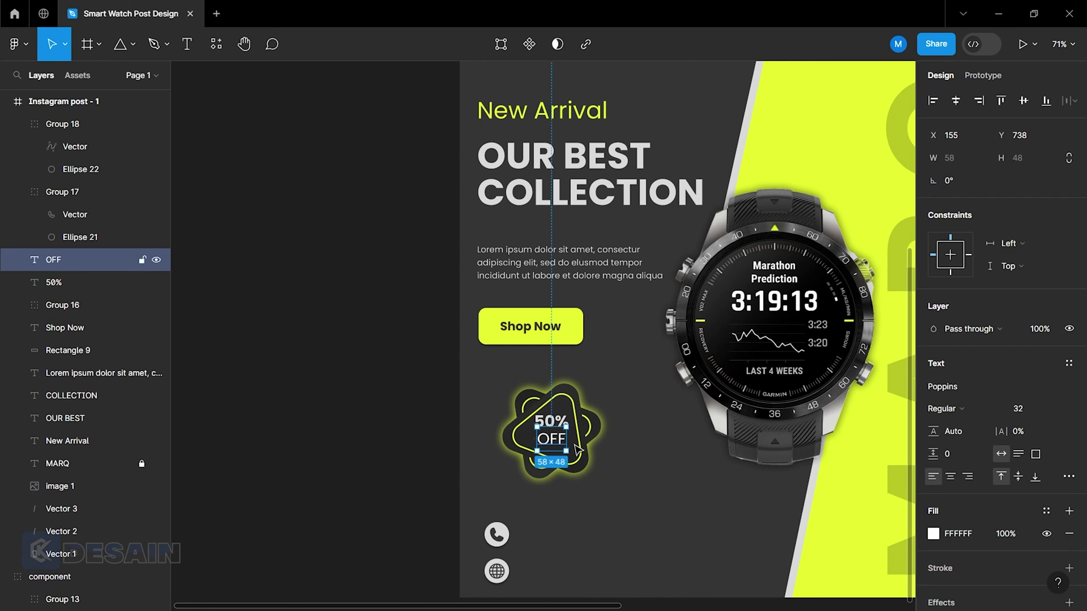
{"action": "left_click", "coordinate": [934, 534]}
{"action": "left_click", "coordinate": [766, 442]}
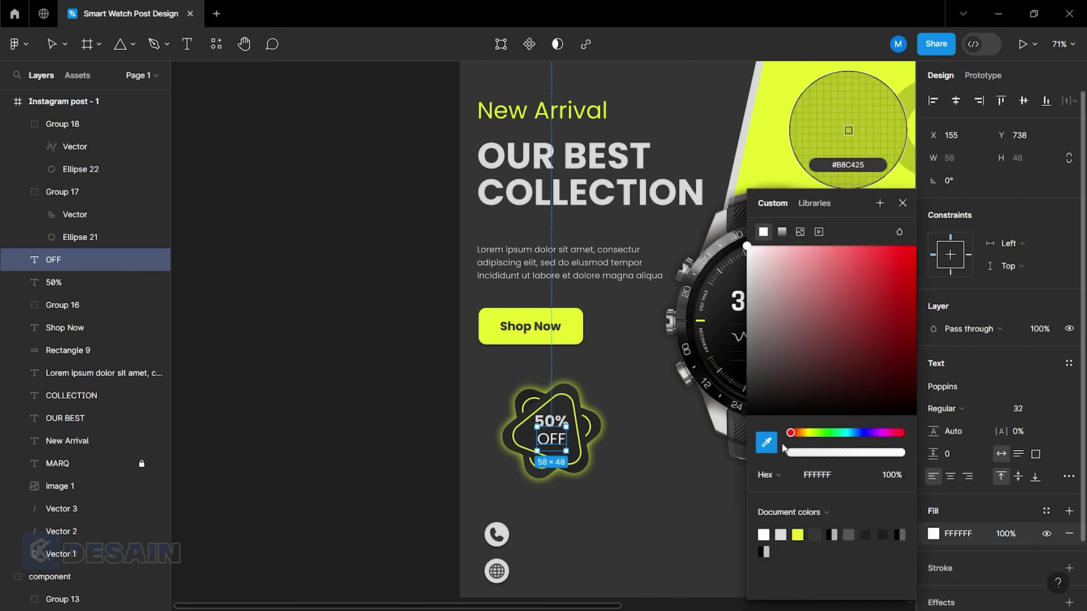
{"action": "scroll", "coordinate": [585, 332], "scroll_direction": "up", "scroll_amount": 4}
{"action": "left_click", "coordinate": [467, 136]}
{"action": "left_click", "coordinate": [902, 203]}
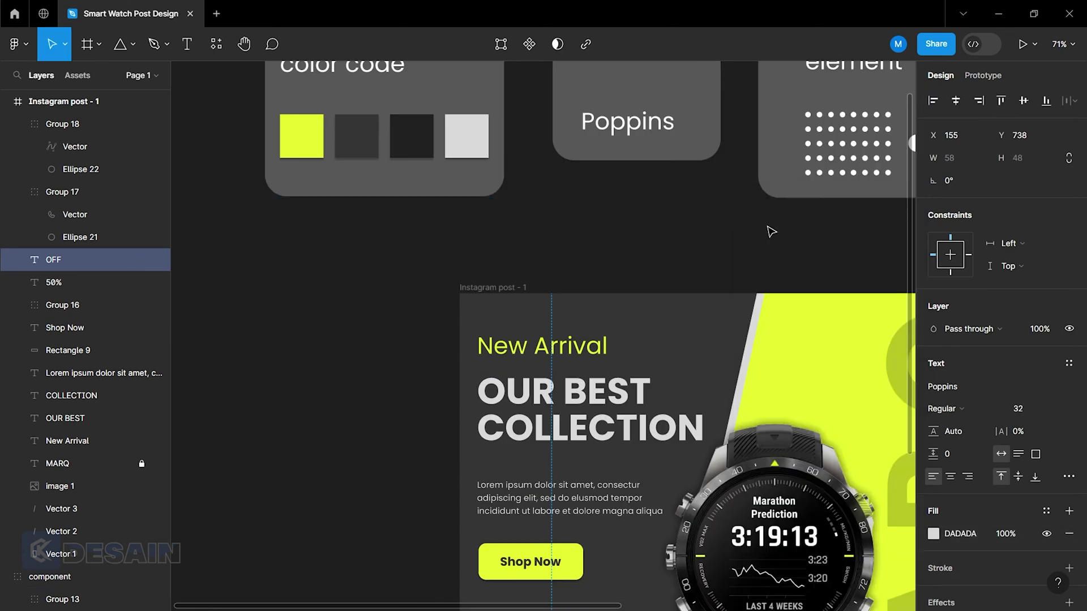
{"action": "left_click", "coordinate": [771, 230]}
{"action": "scroll", "coordinate": [680, 272], "scroll_direction": "down", "scroll_amount": 5}
{"action": "scroll", "coordinate": [582, 308], "scroll_direction": "down", "scroll_amount": 4}
{"action": "scroll", "coordinate": [554, 398], "scroll_direction": "up", "scroll_amount": 3}
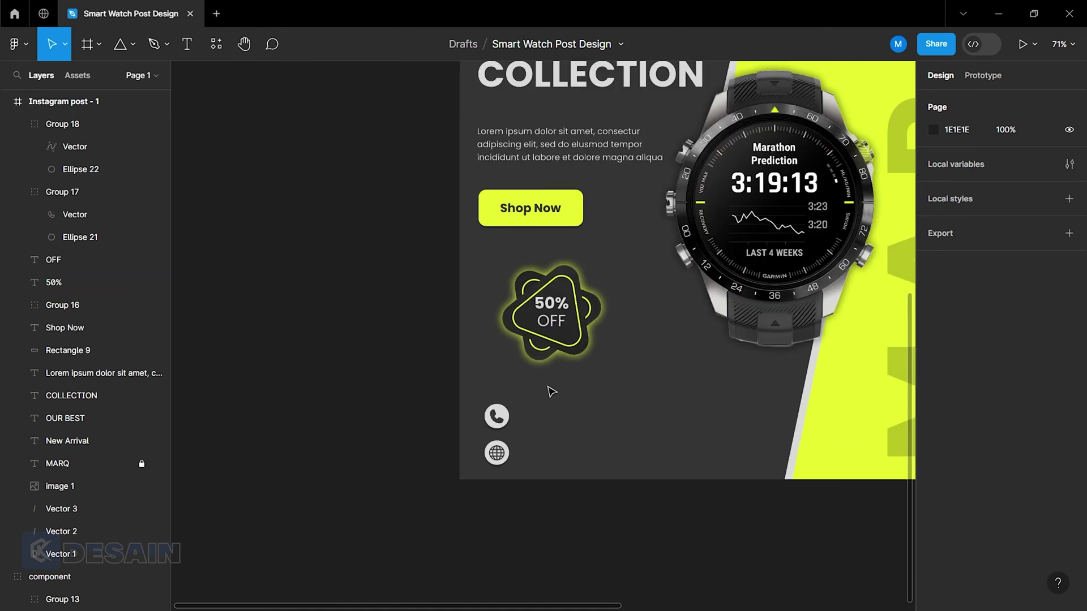
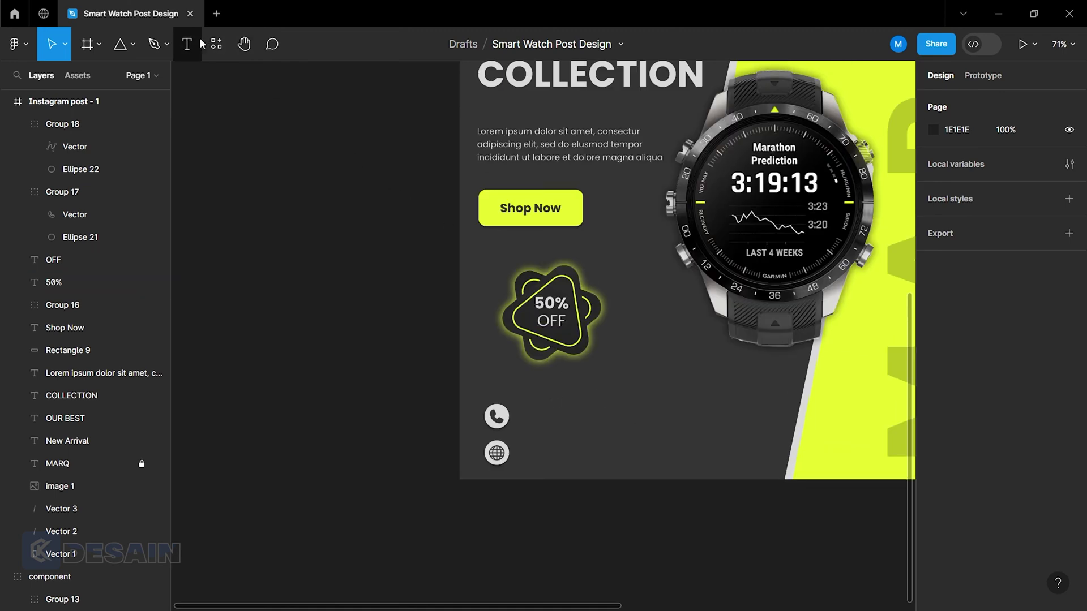
{"action": "left_click", "coordinate": [540, 417]}
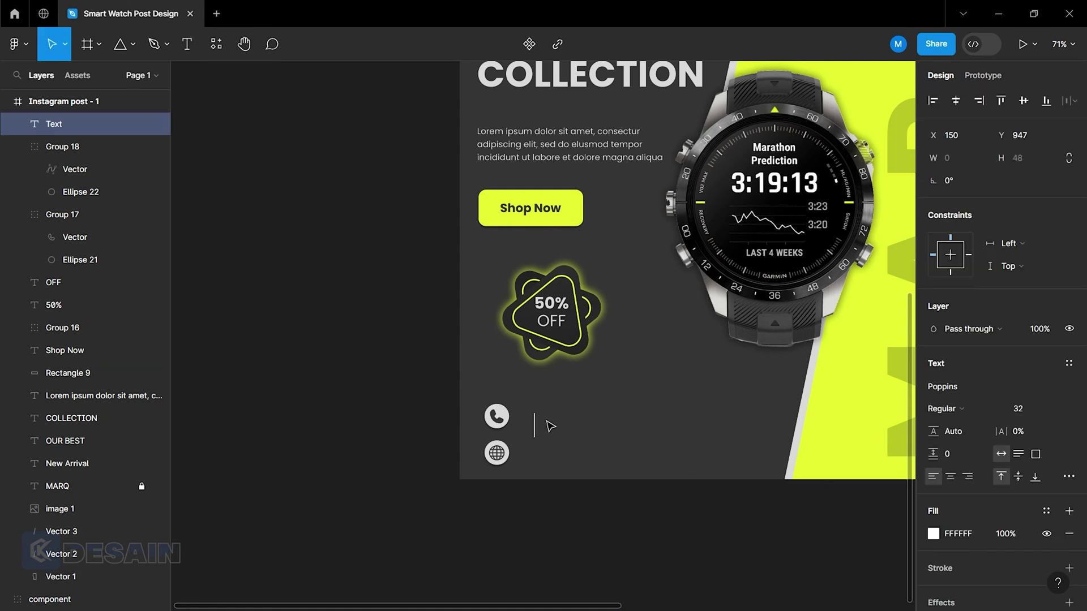
{"action": "type", "text": "+111 222 333 444"}
{"action": "key", "text": "ctrl+a"}
{"action": "left_click", "coordinate": [1028, 409]}
{"action": "type", "text": "16"}
{"action": "key", "text": "Return"}
{"action": "left_click", "coordinate": [945, 409]}
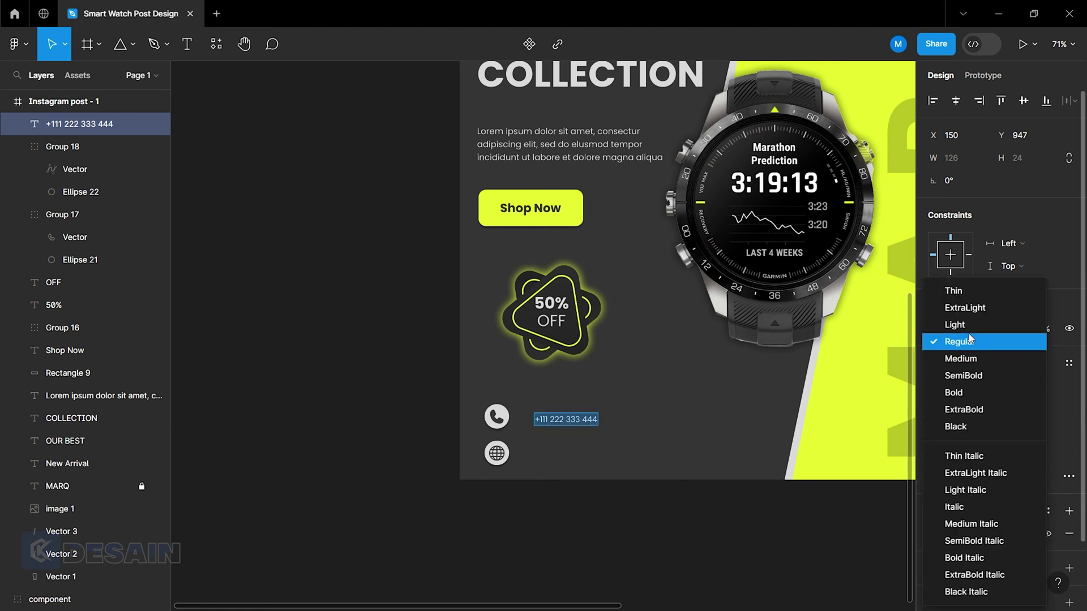
{"action": "left_click", "coordinate": [969, 360]}
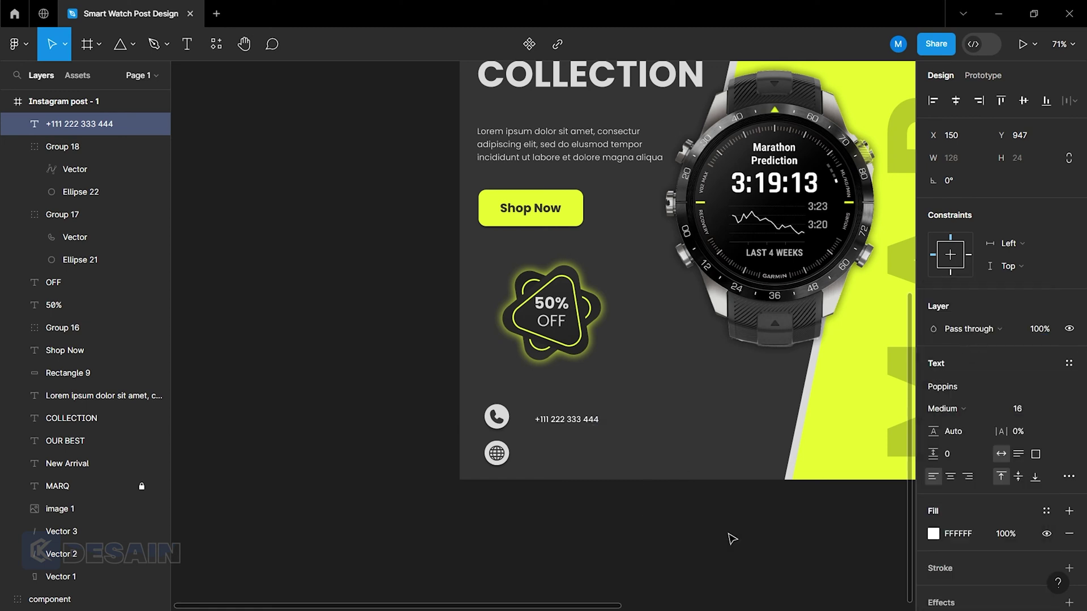
{"action": "scroll", "coordinate": [617, 464], "scroll_direction": "up", "scroll_amount": 5}
{"action": "mouse_move", "coordinate": [679, 402]}
{"action": "left_mouse_down"}
{"action": "mouse_move", "coordinate": [637, 398]}
{"action": "mouse_move", "coordinate": [661, 468]}
{"action": "left_mouse_up"}
{"action": "double_click", "coordinate": [660, 467]}
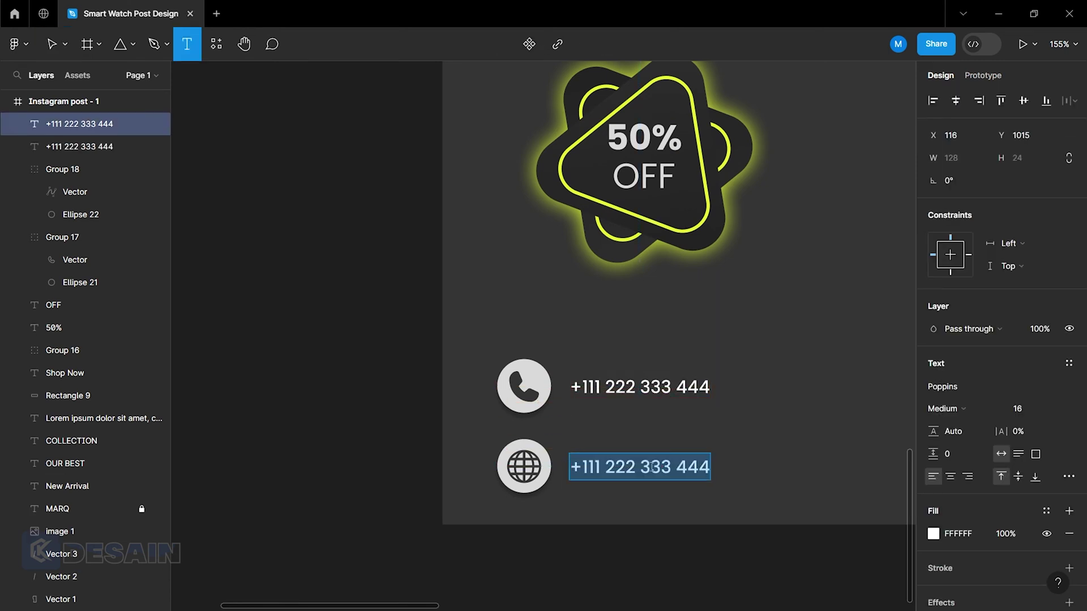
{"action": "type", "text": "WWW.Website.com"}
{"action": "key", "text": "Escape"}
{"action": "key", "text": "Escape"}
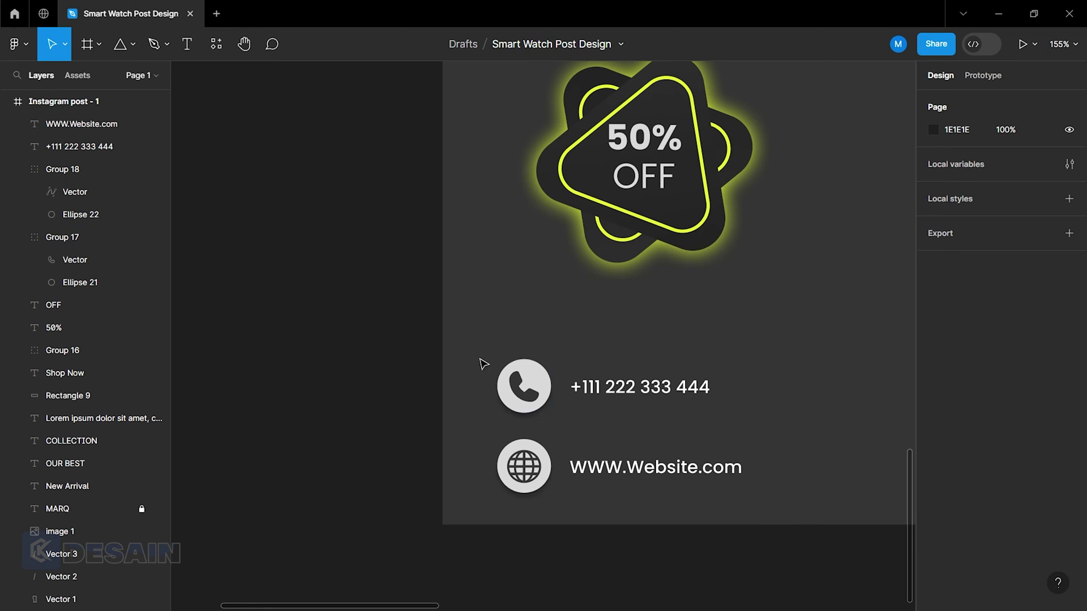
Step: Group the phone icon with its number and the globe icon with the website text
{"action": "left_click_drag", "start_coordinate": [483, 364], "coordinate": [690, 409]}
{"action": "key", "text": "ctrl+g"}
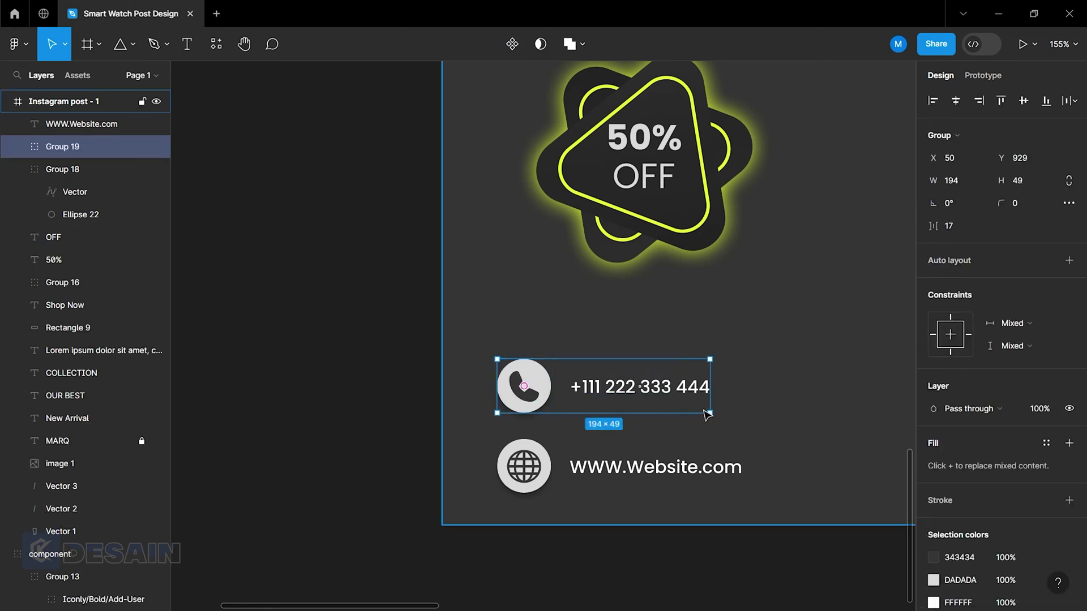
{"action": "key", "text": "Escape"}
{"action": "left_click", "coordinate": [634, 468]}
{"action": "left_click", "coordinate": [549, 467], "text": "shift"}
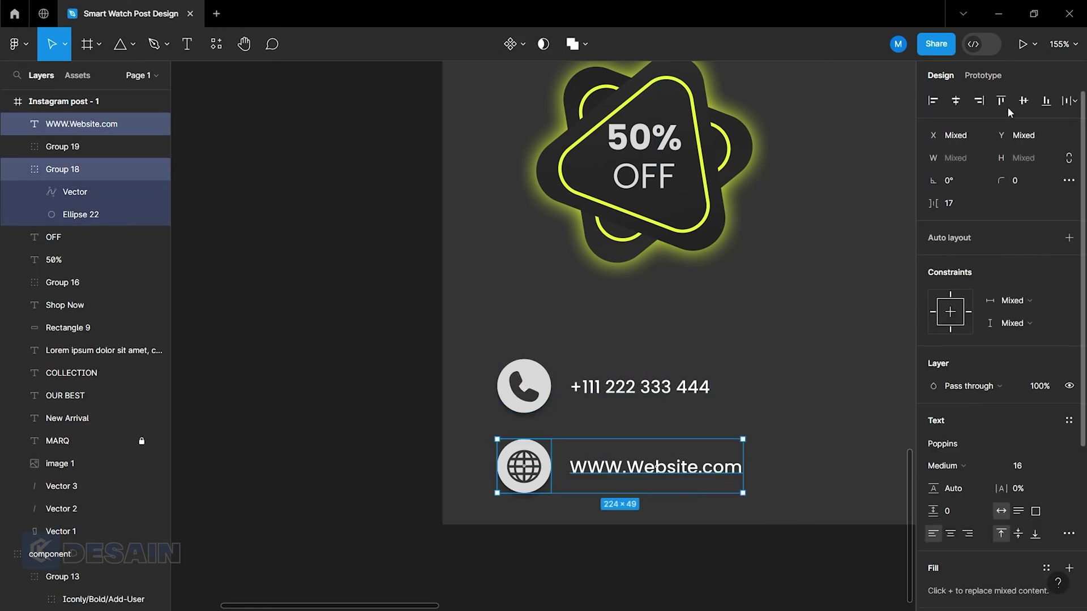
{"action": "left_click", "coordinate": [751, 524]}
{"action": "left_click", "coordinate": [736, 473]}
{"action": "left_click", "coordinate": [509, 473], "text": "shift"}
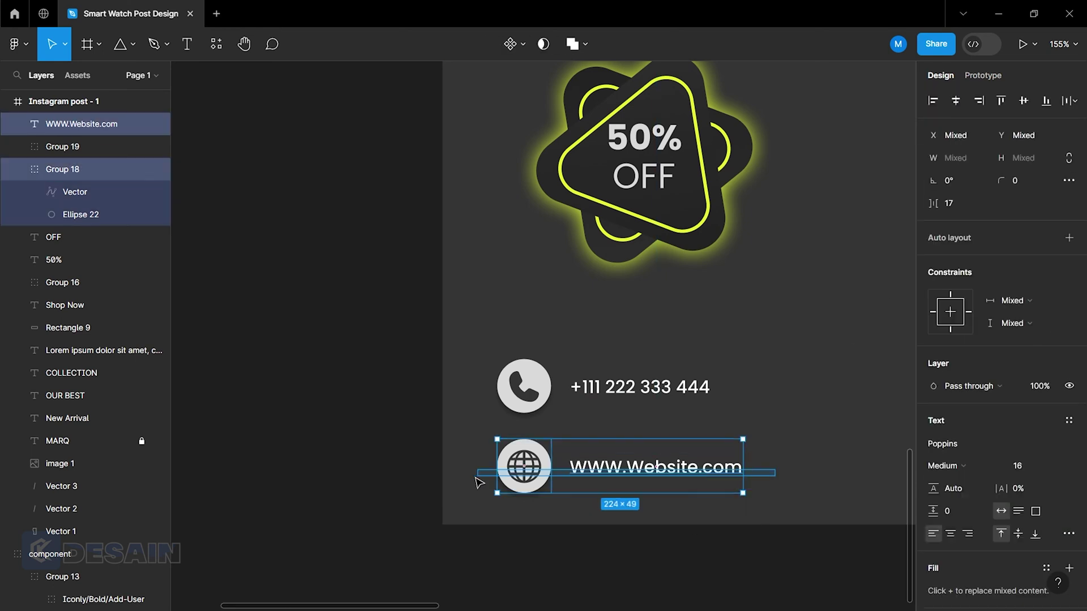
{"action": "key", "text": "ctrl+g"}
{"action": "key", "text": "Escape"}
Step: Duplicate the watch image, enlarge the copy and position it over the post's left side
{"action": "scroll", "coordinate": [481, 349], "scroll_direction": "down", "scroll_amount": 3}
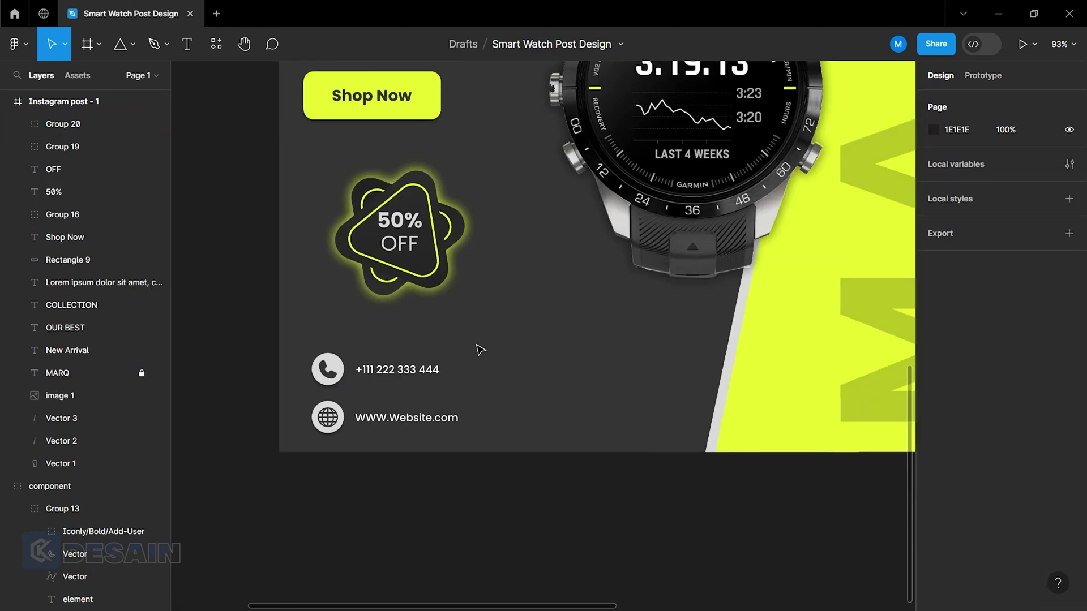
{"action": "scroll", "coordinate": [518, 409], "scroll_direction": "down", "scroll_amount": 2}
{"action": "scroll", "coordinate": [518, 409], "scroll_direction": "down", "scroll_amount": 2}
{"action": "scroll", "coordinate": [566, 317], "scroll_direction": "up", "scroll_amount": 4}
{"action": "left_click", "coordinate": [623, 328]}
{"action": "left_click_drag", "start_coordinate": [623, 328], "coordinate": [465, 328]}
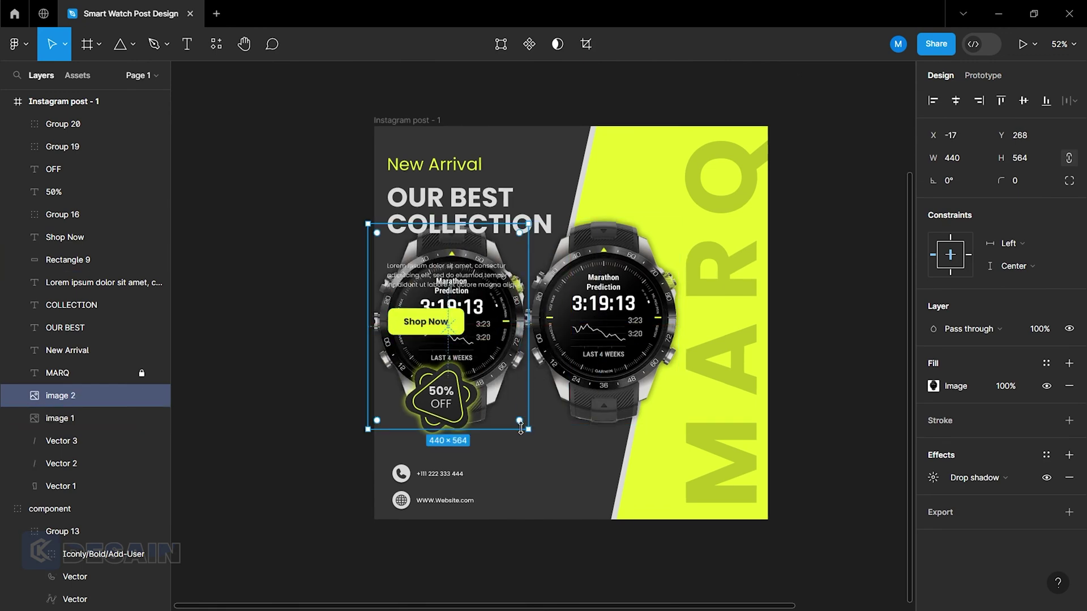
{"action": "left_click_drag", "start_coordinate": [530, 430], "coordinate": [694, 610]}
{"action": "left_click_drag", "start_coordinate": [566, 455], "coordinate": [490, 338]}
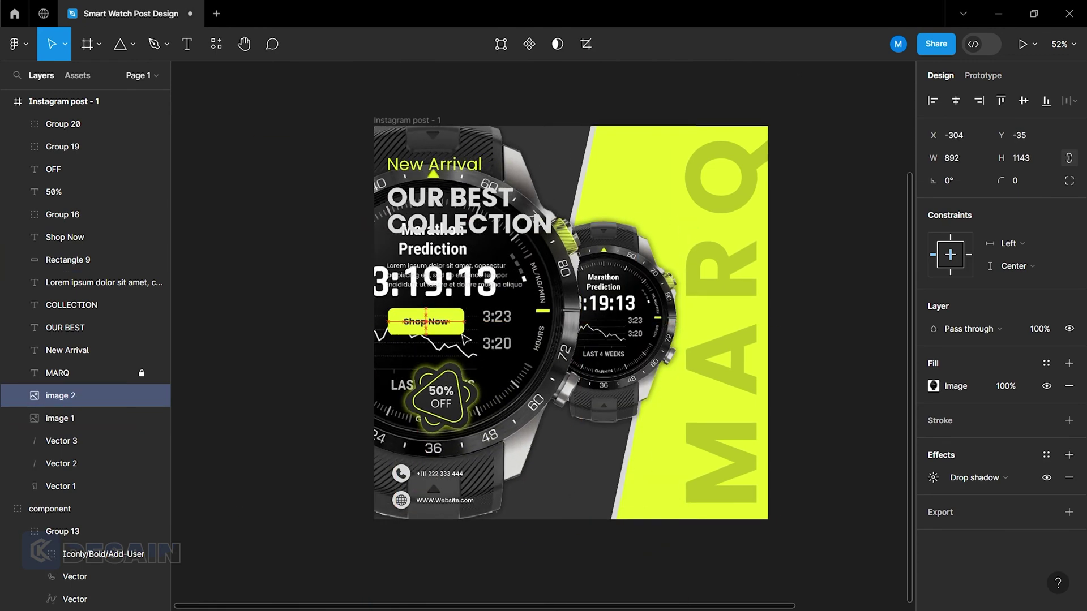
{"action": "left_click_drag", "start_coordinate": [617, 523], "coordinate": [650, 519]}
{"action": "scroll", "coordinate": [650, 519], "scroll_direction": "down", "scroll_amount": 3}
{"action": "left_click_drag", "start_coordinate": [600, 487], "coordinate": [580, 473]}
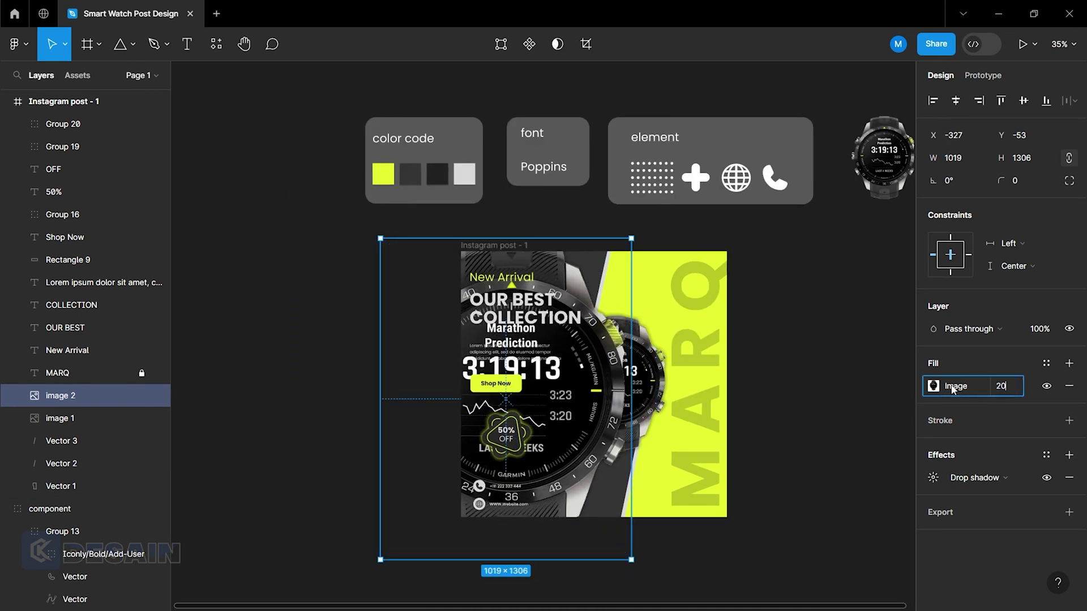
Step: Set the watch copy to 20% opacity, send it behind the artwork and remove its drop shadow
{"action": "key", "text": "Return"}
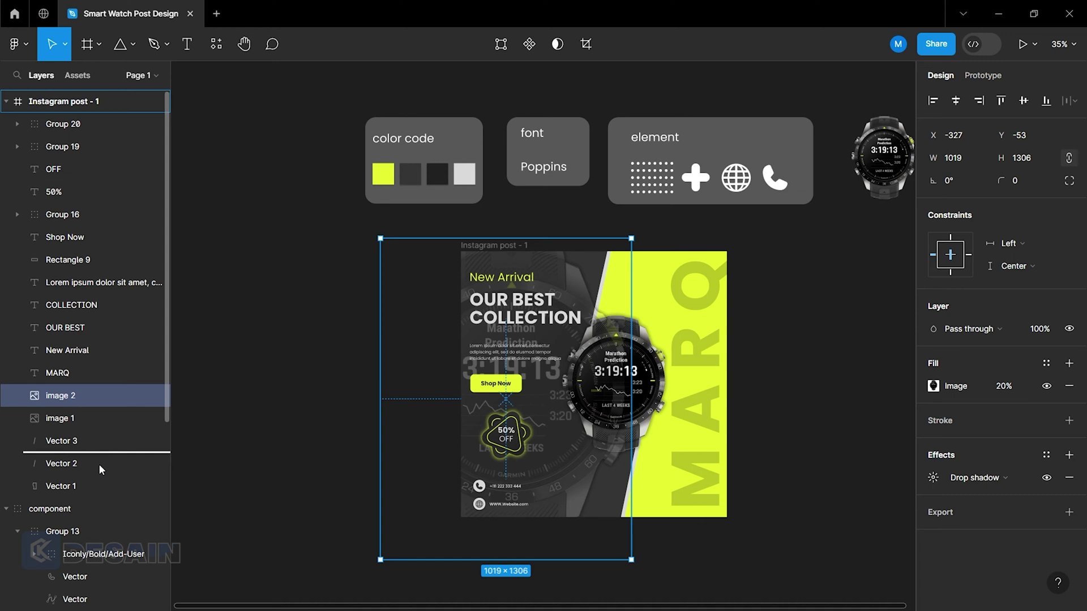
{"action": "left_click_drag", "start_coordinate": [99, 506], "coordinate": [116, 486]}
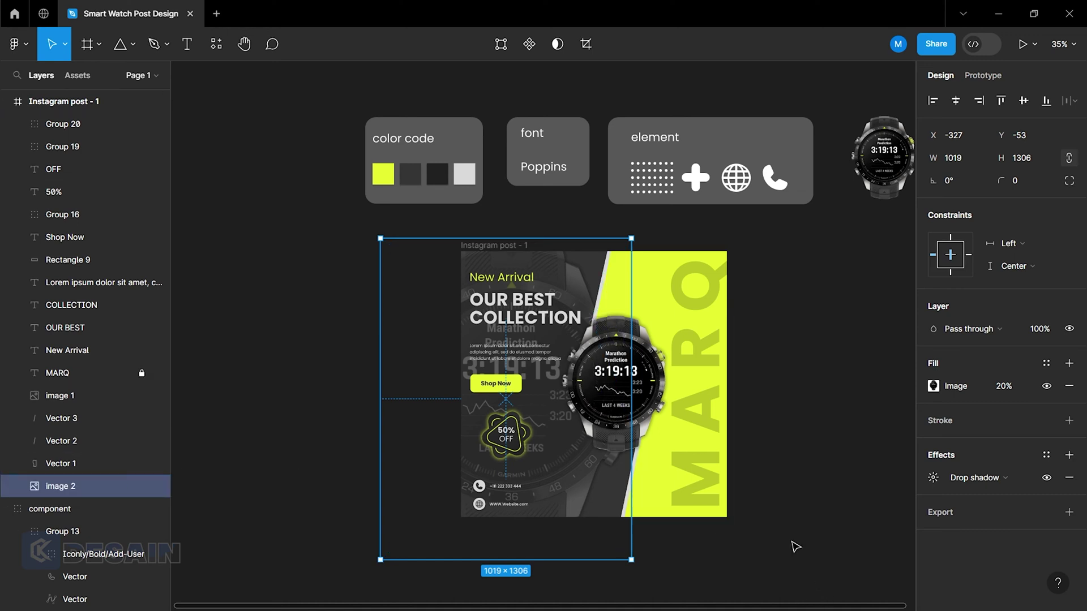
{"action": "mouse_move", "coordinate": [93, 485]}
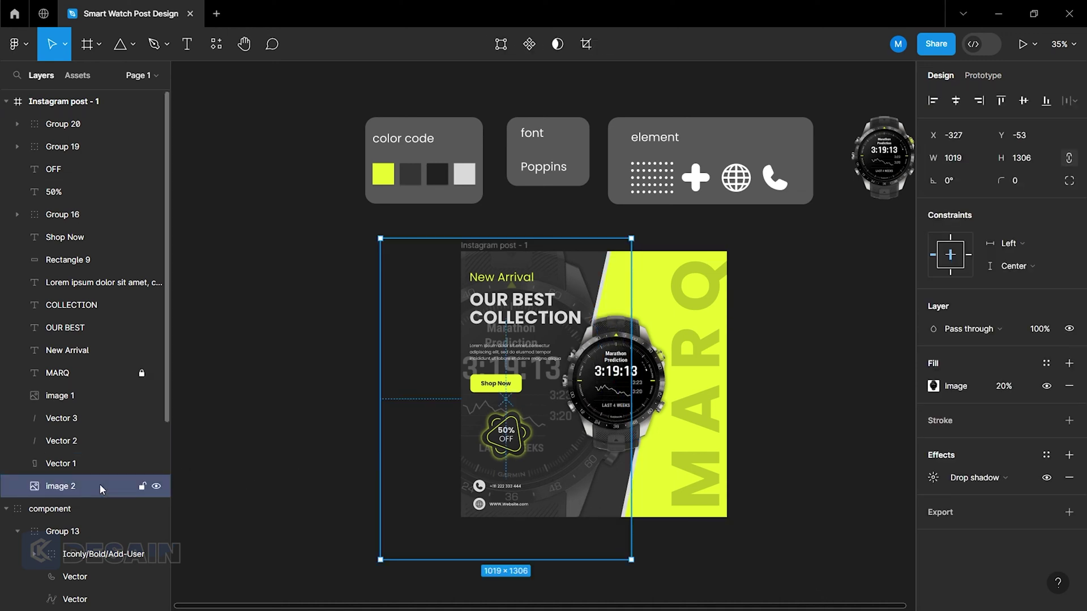
{"action": "left_click", "coordinate": [1077, 478]}
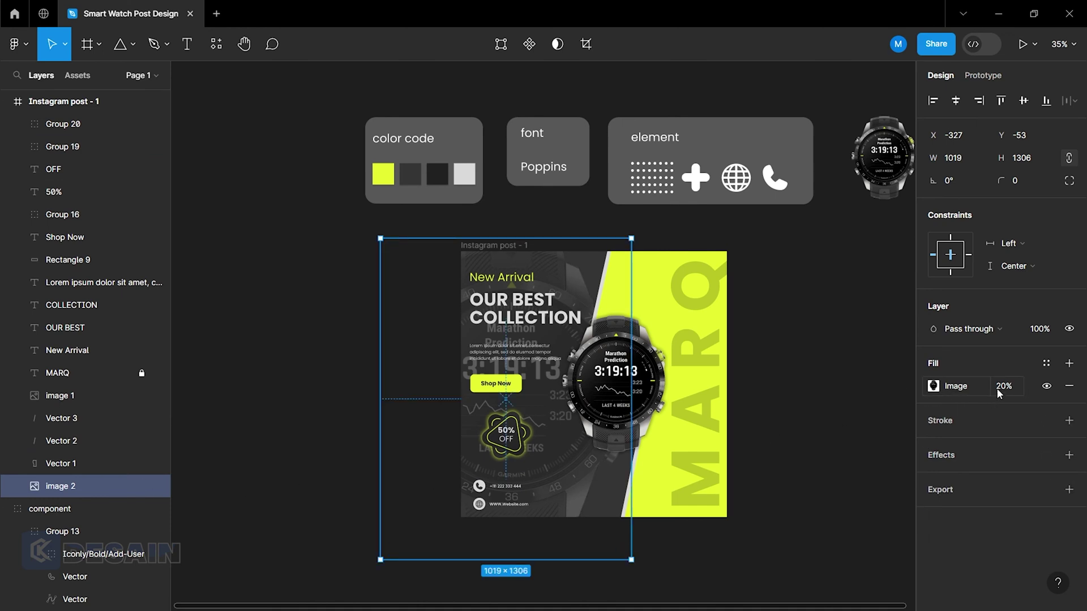
{"action": "type", "text": "10"}
{"action": "key", "text": "Return"}
{"action": "left_click", "coordinate": [813, 452]}
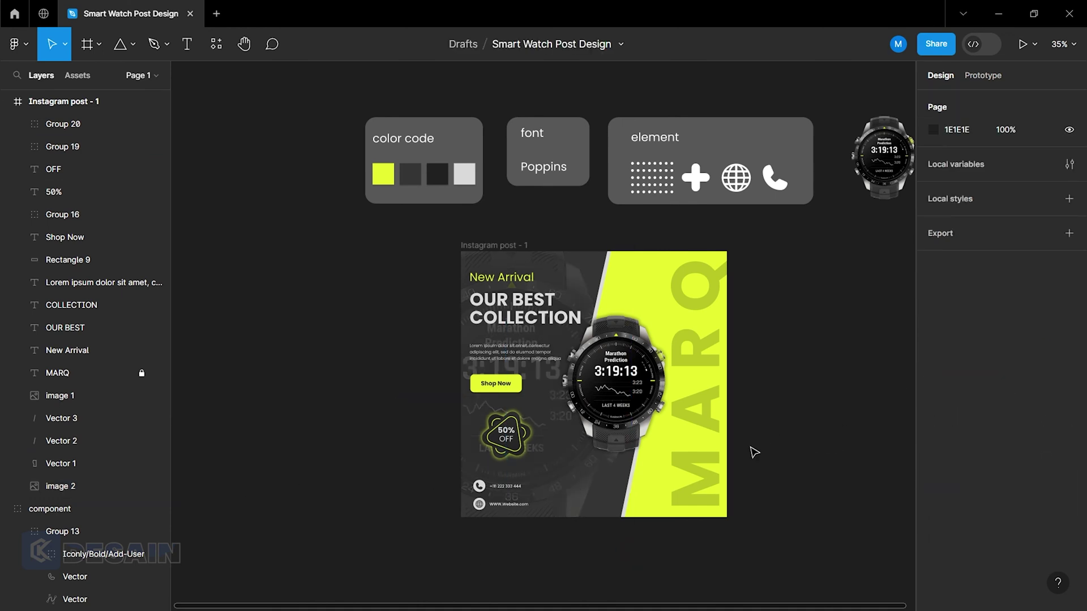
Step: Move the white dot grid from the element card into the post at its bottom edge
{"action": "scroll", "coordinate": [754, 451], "scroll_direction": "up", "scroll_amount": 2}
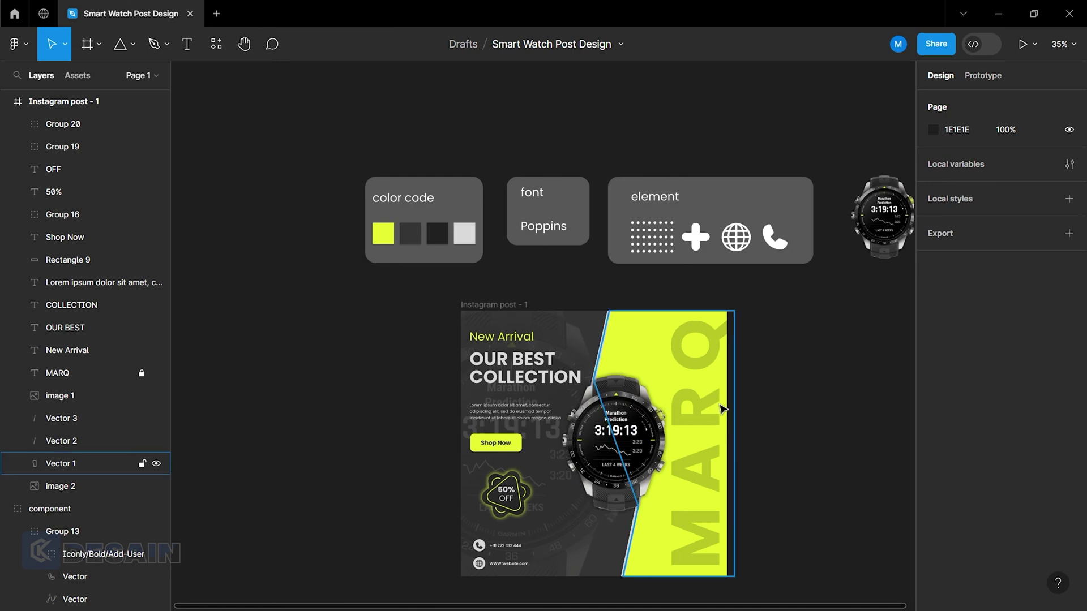
{"action": "scroll", "coordinate": [612, 385], "scroll_direction": "up", "scroll_amount": 3}
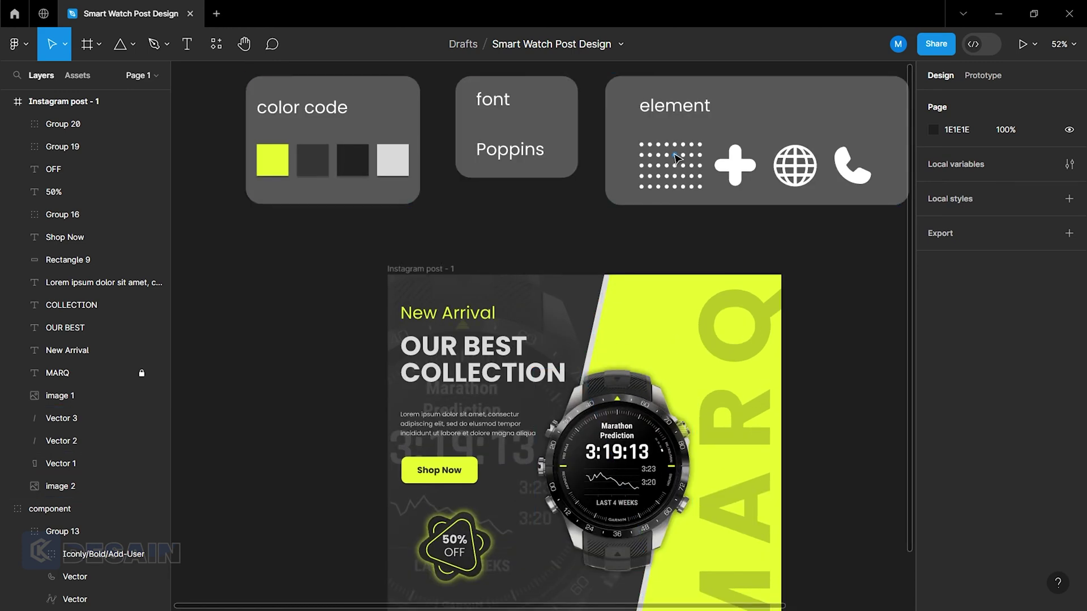
{"action": "scroll", "coordinate": [85, 518], "scroll_direction": "down", "scroll_amount": 1}
{"action": "scroll", "coordinate": [83, 520], "scroll_direction": "down", "scroll_amount": 5}
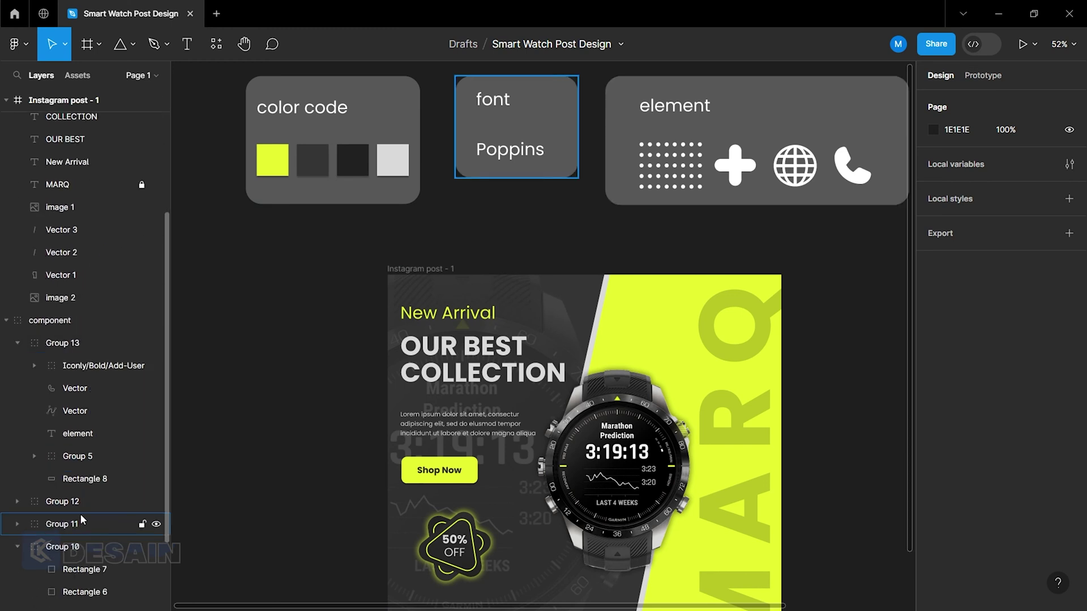
{"action": "scroll", "coordinate": [82, 518], "scroll_direction": "down", "scroll_amount": 5}
{"action": "left_click", "coordinate": [83, 445]}
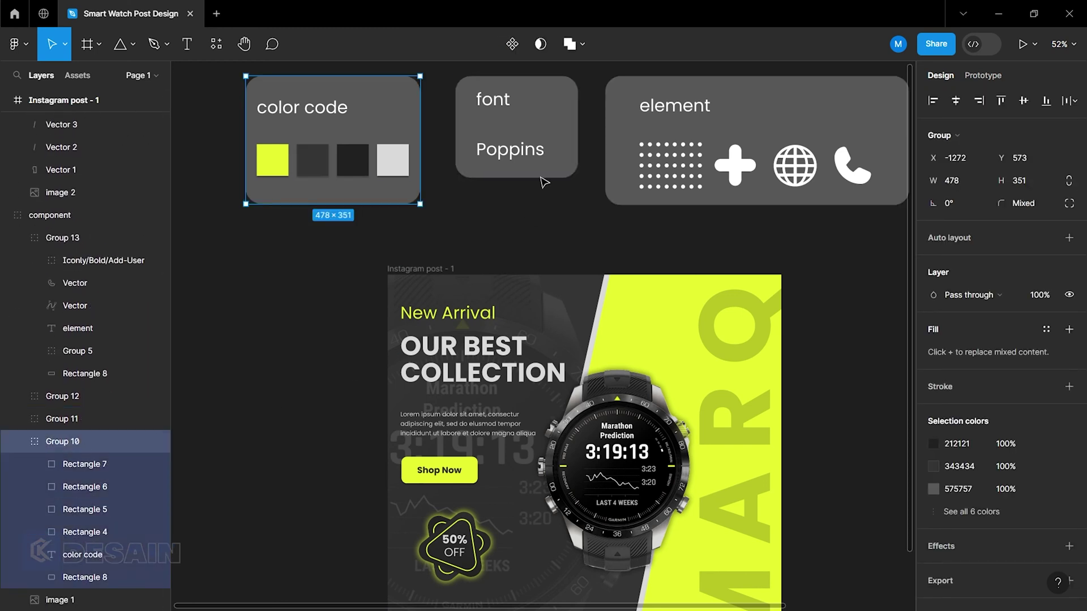
{"action": "left_click", "coordinate": [73, 238]}
{"action": "left_click", "coordinate": [146, 356]}
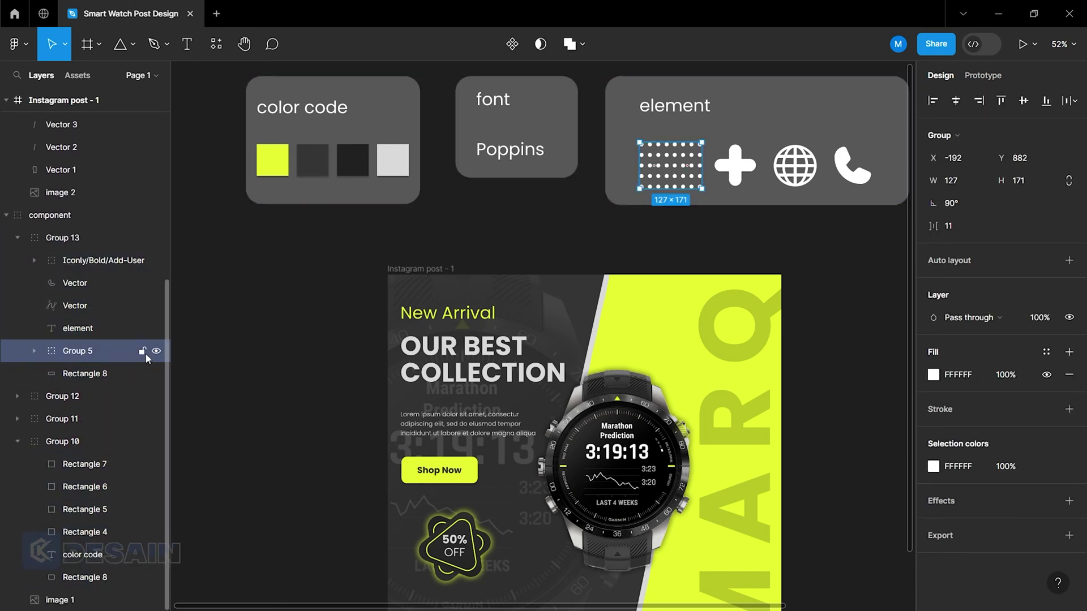
{"action": "left_click_drag", "start_coordinate": [673, 179], "coordinate": [574, 335]}
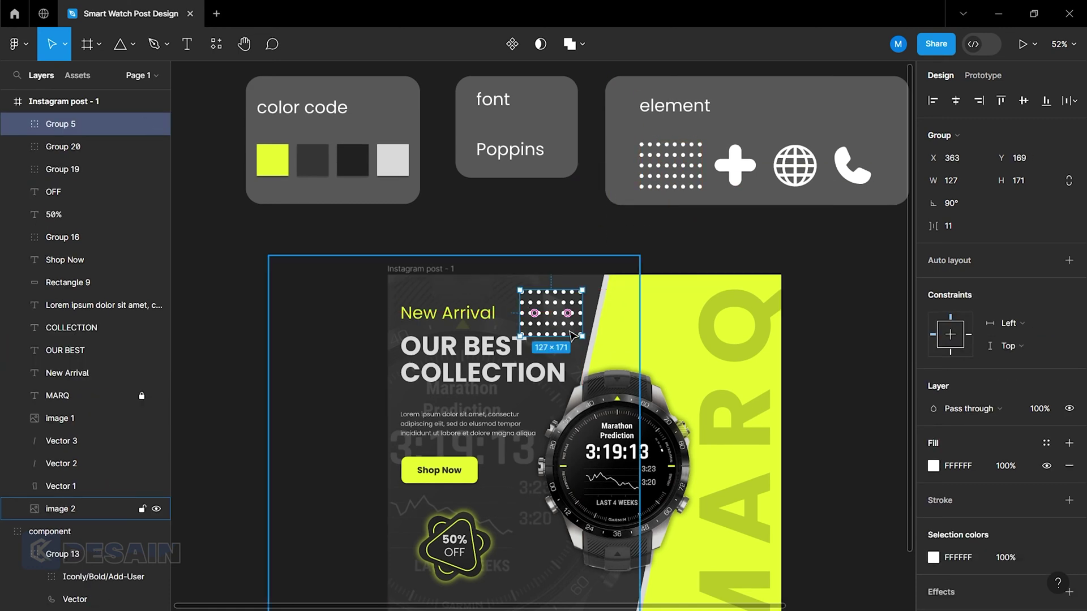
{"action": "scroll", "coordinate": [573, 335], "scroll_direction": "down", "scroll_amount": 3}
{"action": "mouse_move", "coordinate": [558, 156]}
{"action": "left_mouse_down"}
{"action": "mouse_move", "coordinate": [542, 480]}
{"action": "mouse_move", "coordinate": [559, 513]}
{"action": "left_mouse_up"}
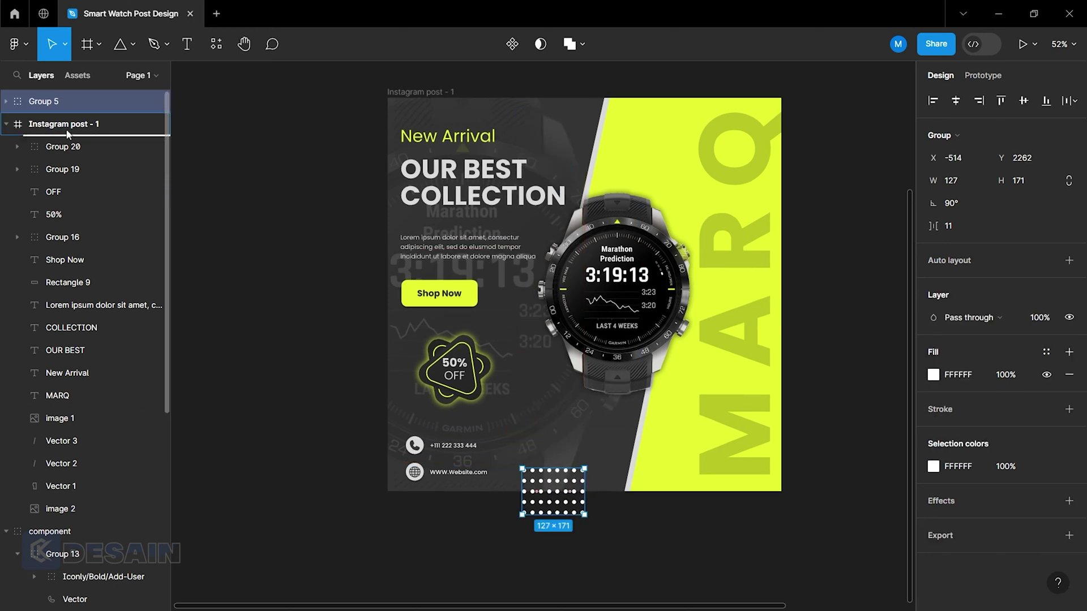
{"action": "left_click_drag", "start_coordinate": [67, 133], "coordinate": [68, 135]}
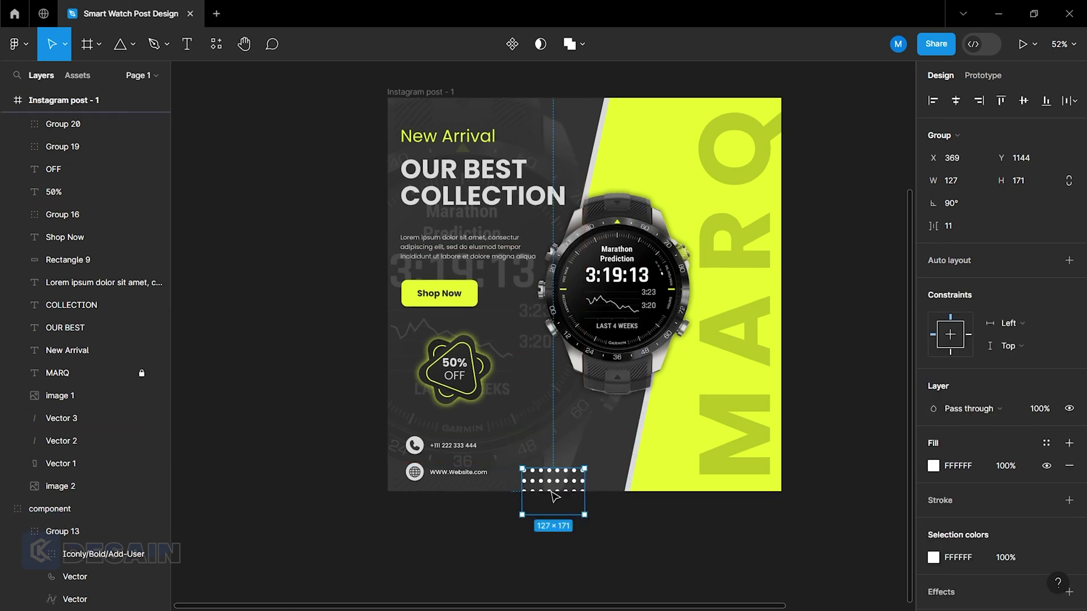
{"action": "left_click_drag", "start_coordinate": [554, 496], "coordinate": [554, 495]}
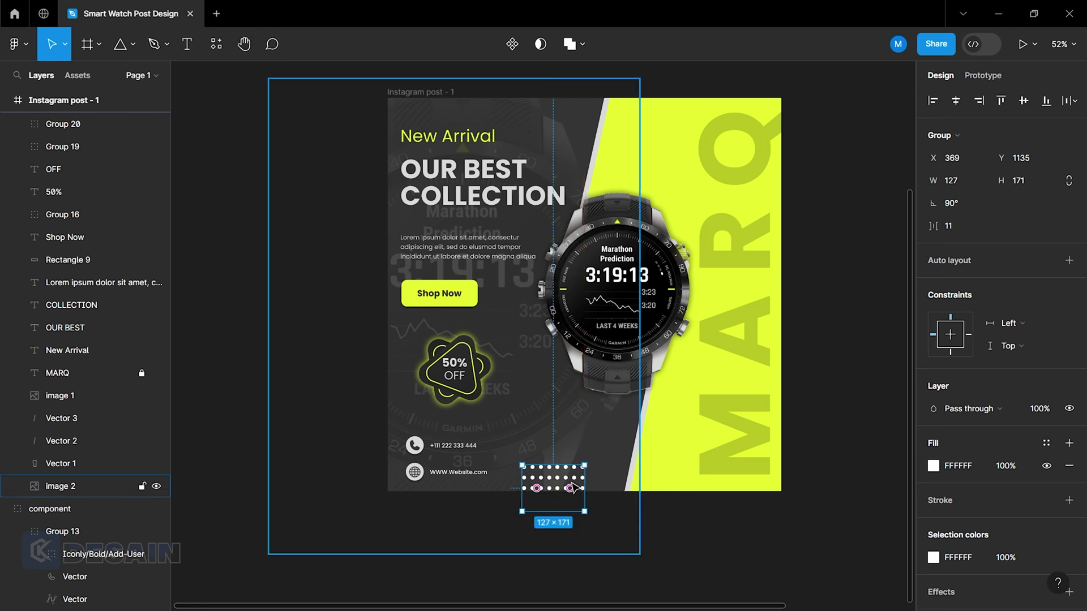
Step: Copy the dot grid to the post's top right and colour it dark grey
{"action": "left_click_drag", "start_coordinate": [573, 488], "coordinate": [679, 104]}
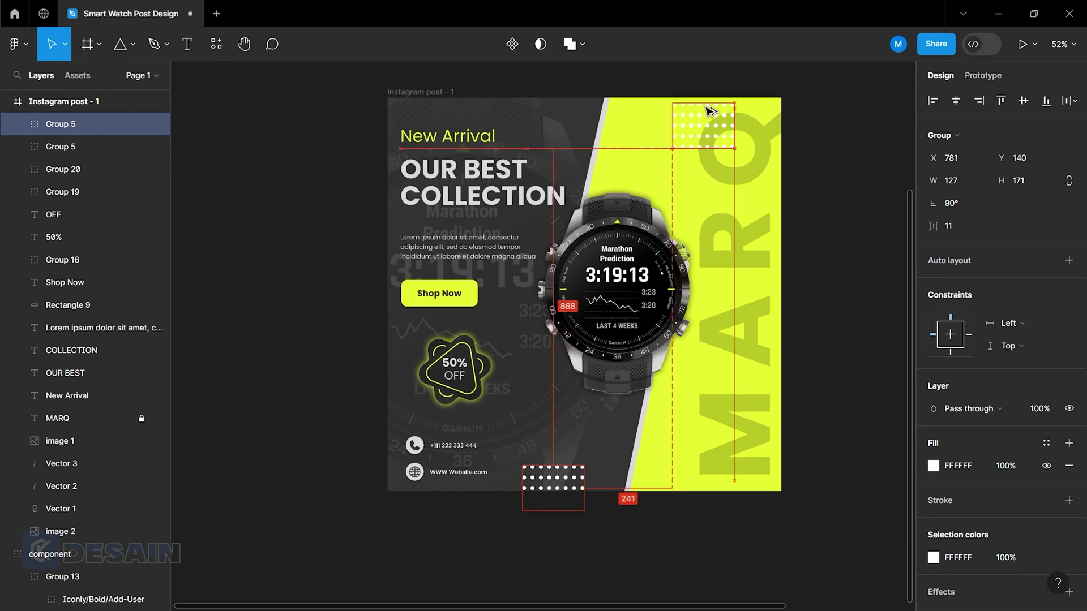
{"action": "key", "text": "i"}
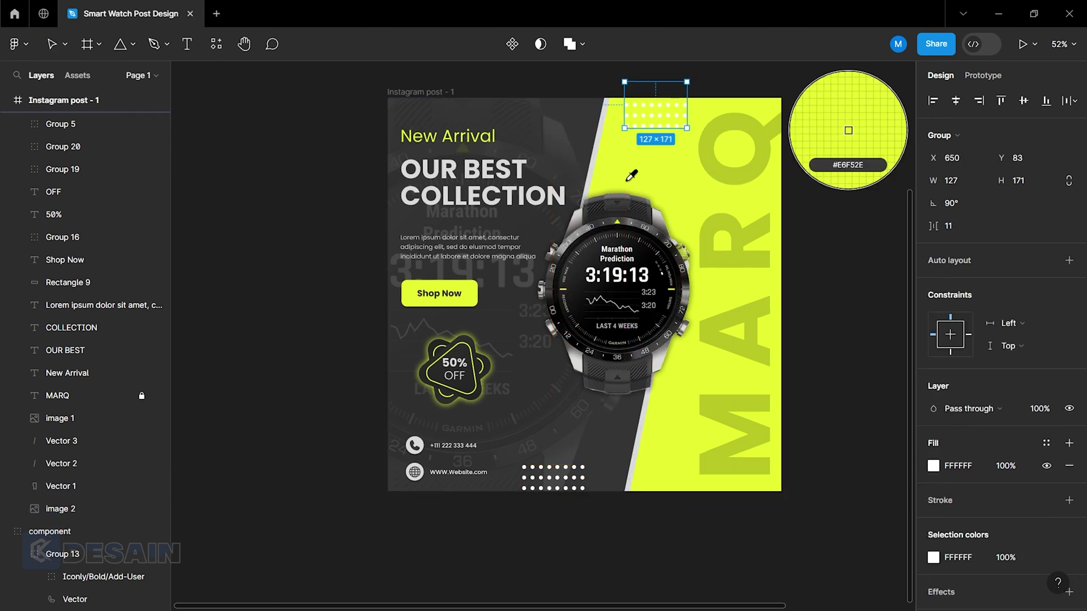
{"action": "scroll", "coordinate": [477, 217], "scroll_direction": "up", "scroll_amount": 2}
{"action": "scroll", "coordinate": [477, 216], "scroll_direction": "up", "scroll_amount": 5}
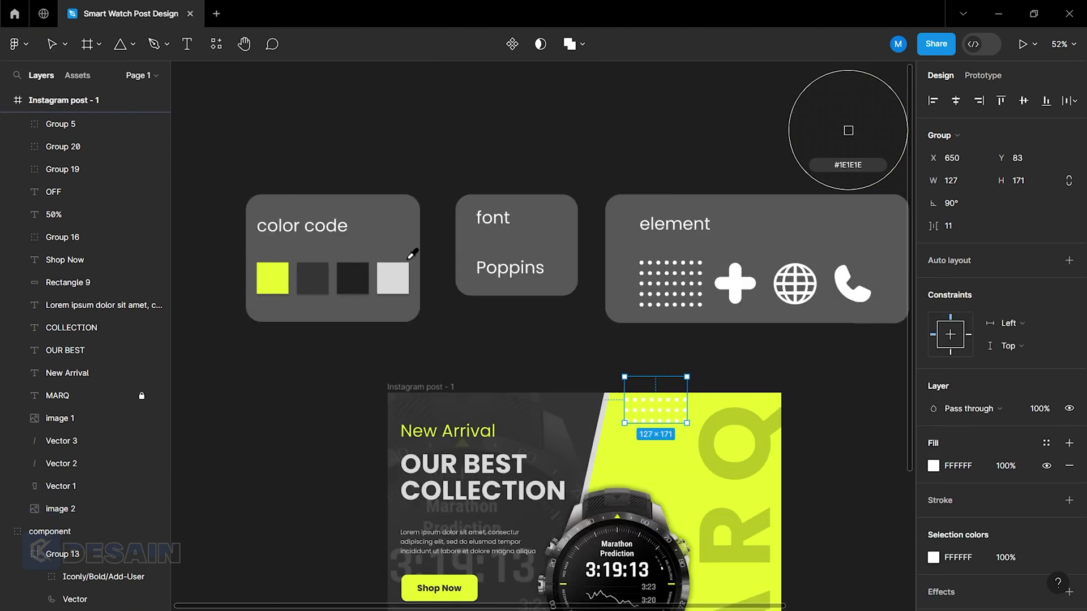
{"action": "left_click", "coordinate": [313, 278]}
Step: Move one small dot group from the top grid to the post's top-left edge
{"action": "left_click", "coordinate": [873, 273]}
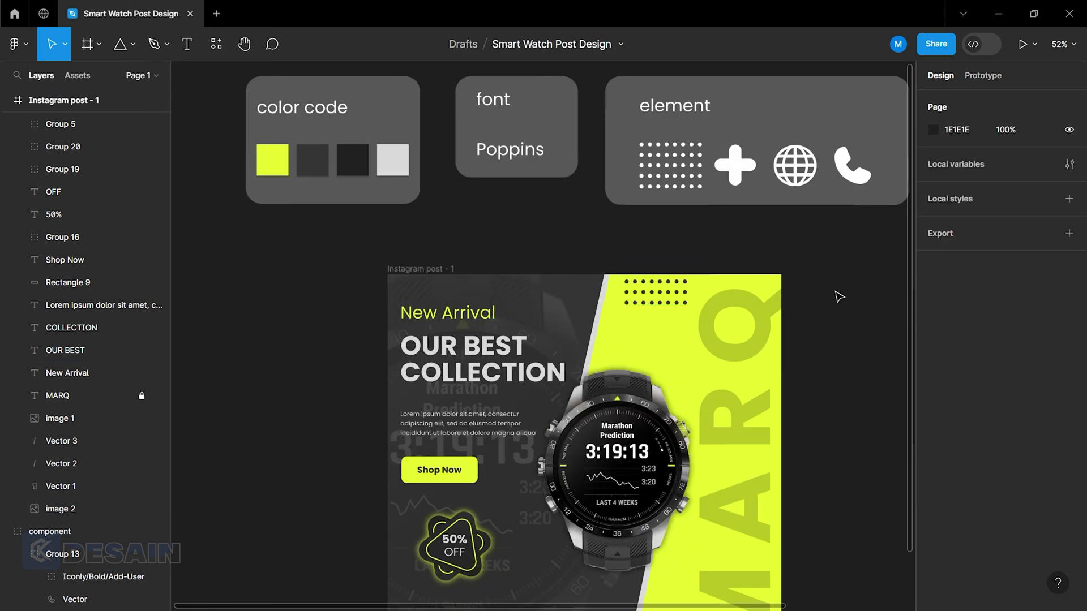
{"action": "scroll", "coordinate": [660, 260], "scroll_direction": "down", "scroll_amount": 5}
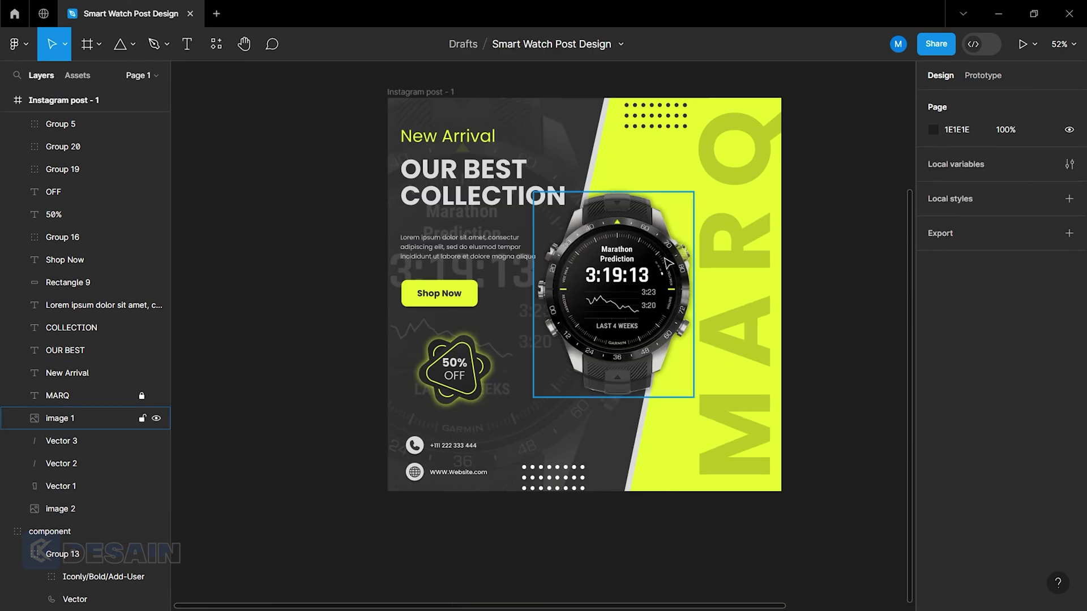
{"action": "left_click", "coordinate": [666, 112]}
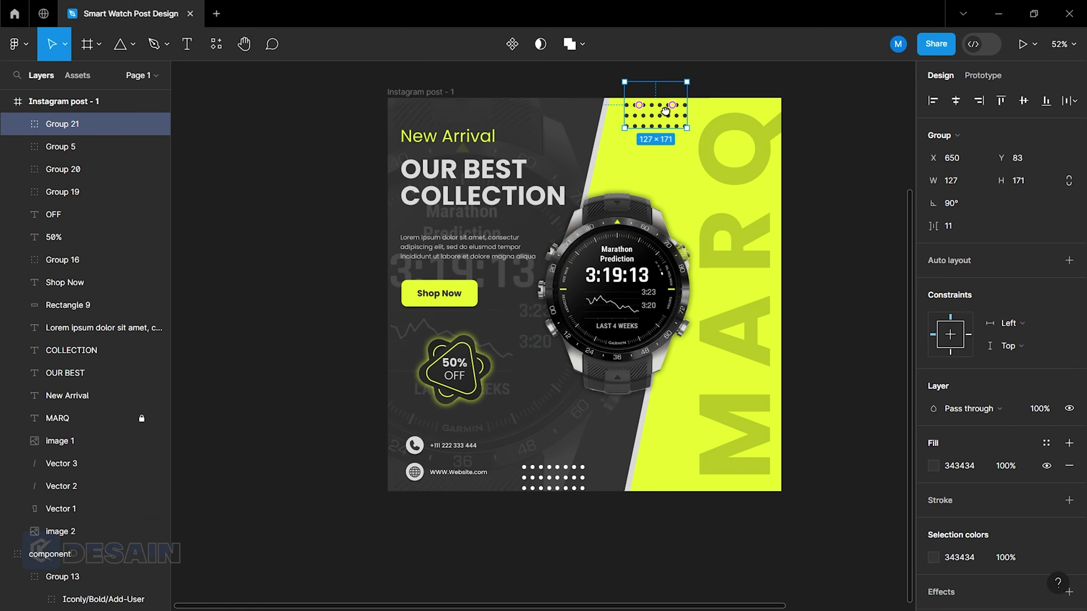
{"action": "left_click_drag", "start_coordinate": [666, 112], "coordinate": [584, 101]}
{"action": "left_click", "coordinate": [742, 166]}
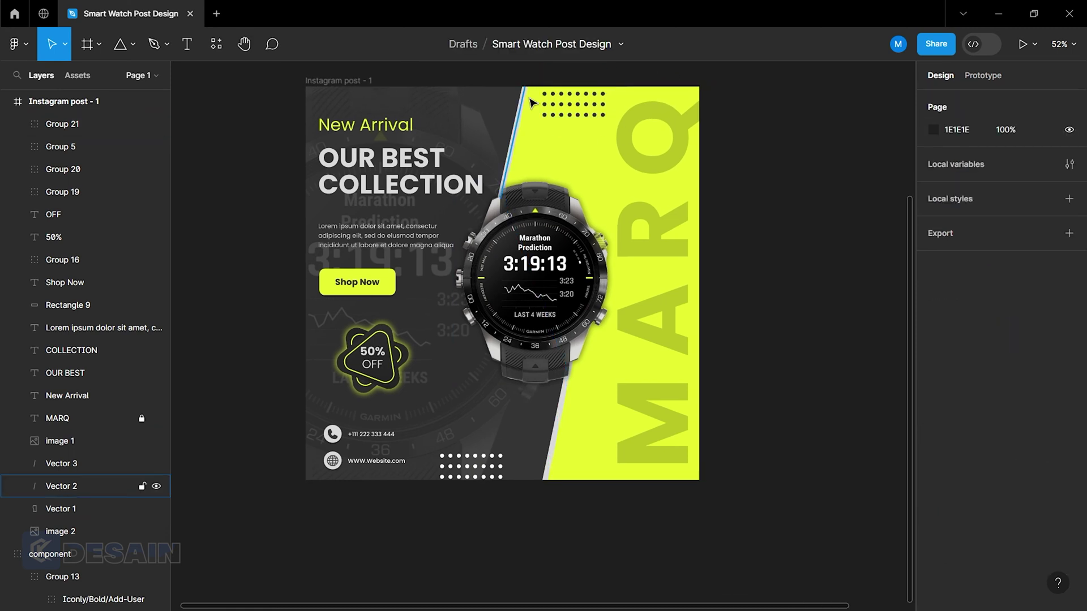
{"action": "left_click", "coordinate": [600, 110]}
{"action": "left_click_drag", "start_coordinate": [600, 110], "coordinate": [442, 86]}
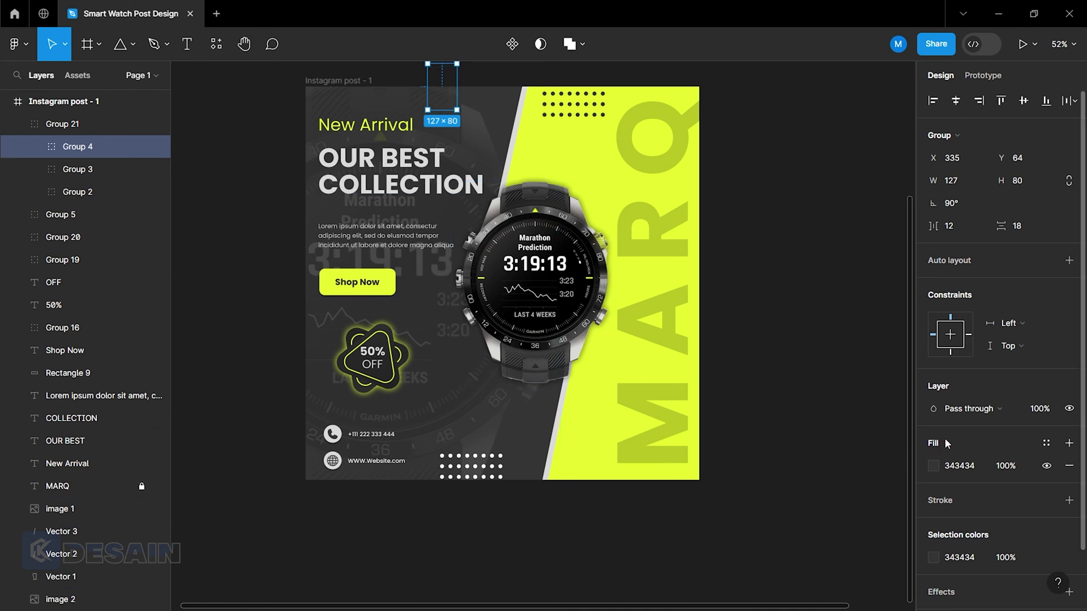
Step: Recolour the small dot group with the light grey swatch
{"action": "left_click", "coordinate": [933, 466]}
{"action": "left_click", "coordinate": [766, 444]}
{"action": "scroll", "coordinate": [848, 130], "scroll_direction": "up", "scroll_amount": 3}
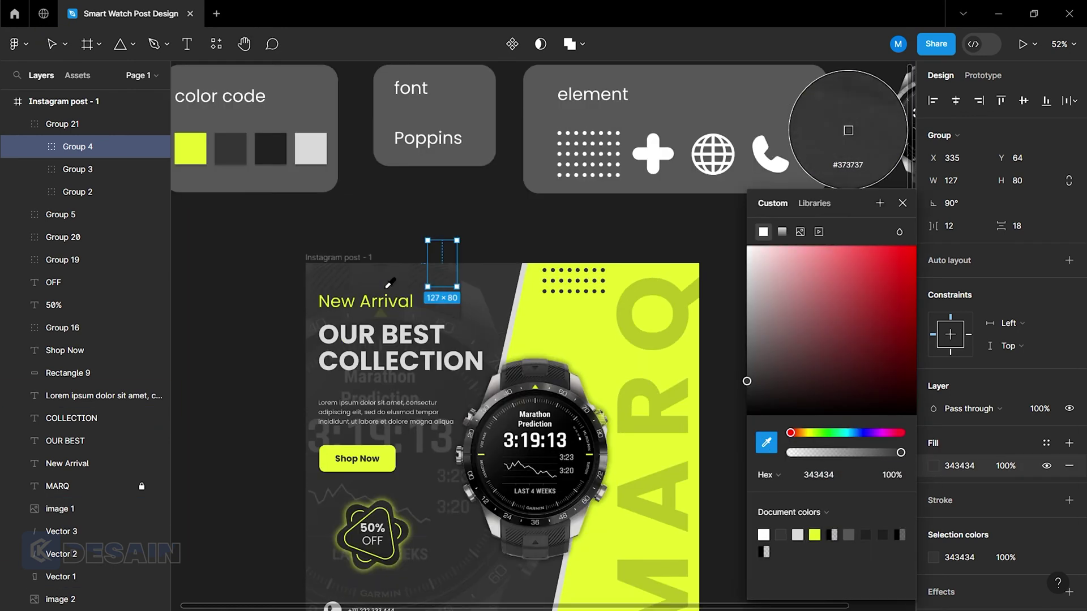
{"action": "key", "text": "Escape"}
{"action": "left_click", "coordinate": [458, 213]}
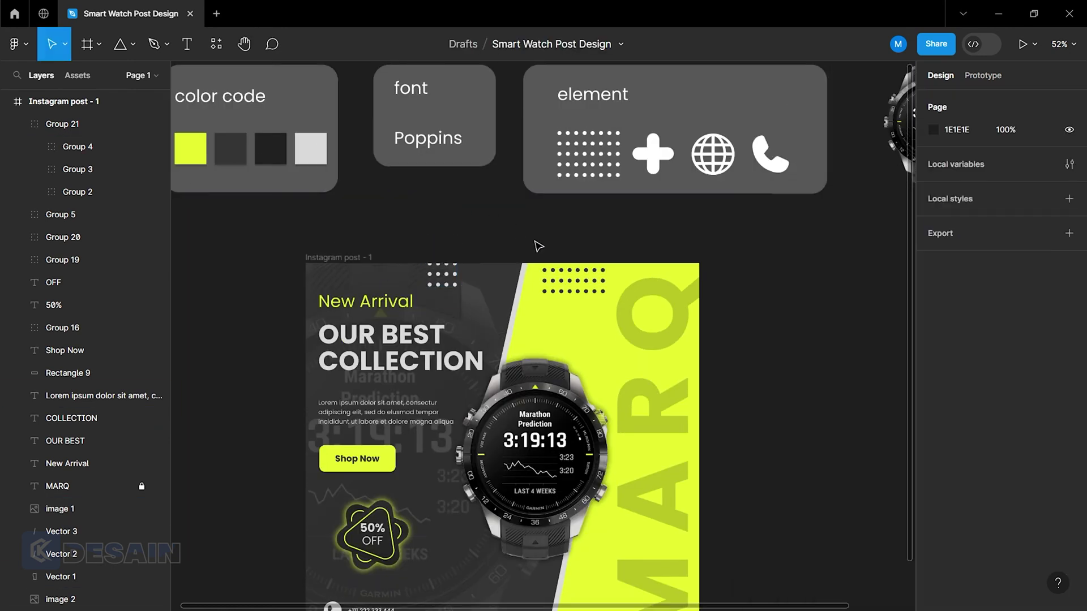
{"action": "left_click", "coordinate": [441, 280]}
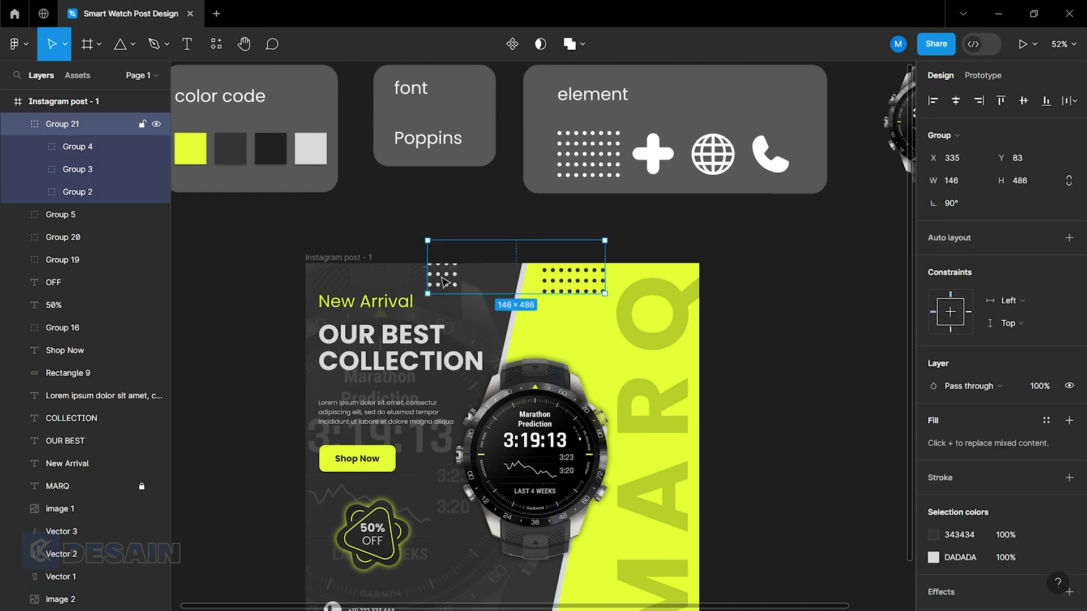
{"action": "left_click", "coordinate": [607, 259]}
{"action": "scroll", "coordinate": [790, 316], "scroll_direction": "down", "scroll_amount": 2}
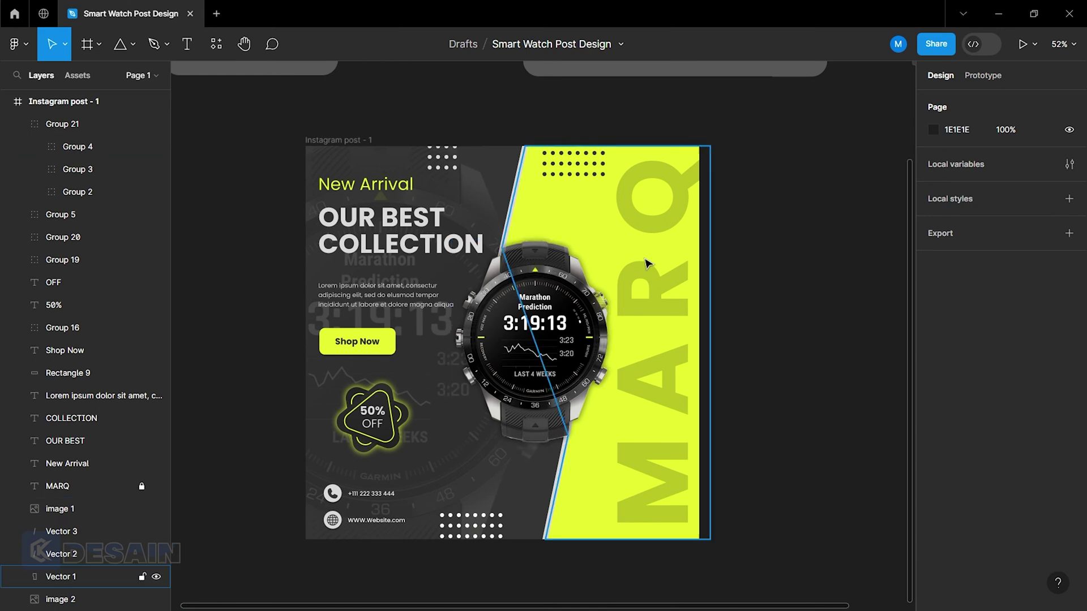
{"action": "scroll", "coordinate": [649, 262], "scroll_direction": "up", "scroll_amount": 2}
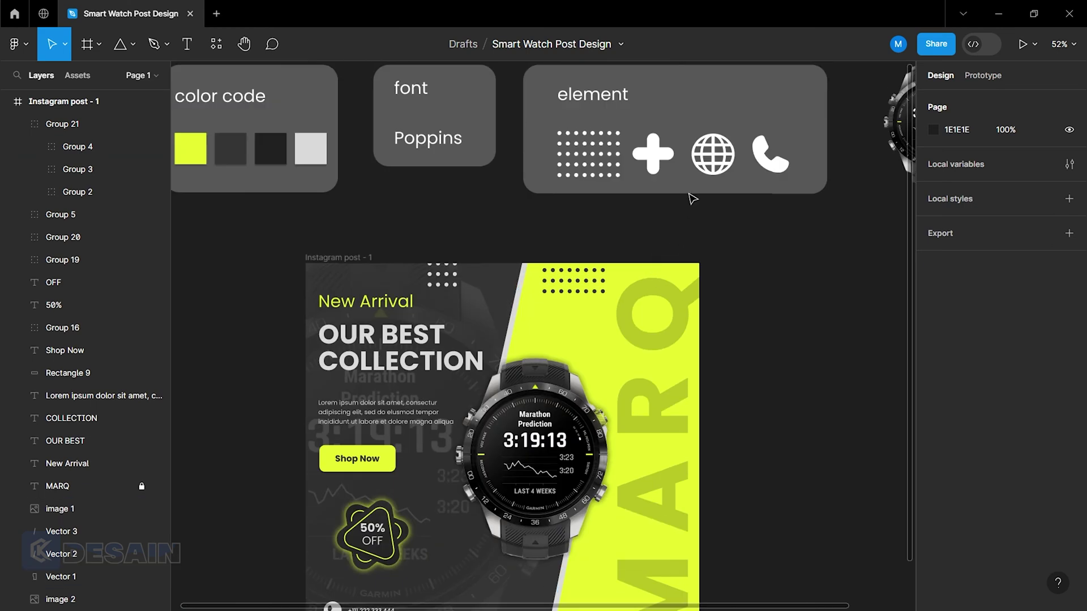
Step: Copy the plus icon into the post, colour it dark grey and shrink it to 27×27
{"action": "left_click", "coordinate": [657, 156], "text": "ctrl"}
{"action": "left_click_drag", "start_coordinate": [656, 156], "coordinate": [595, 339]}
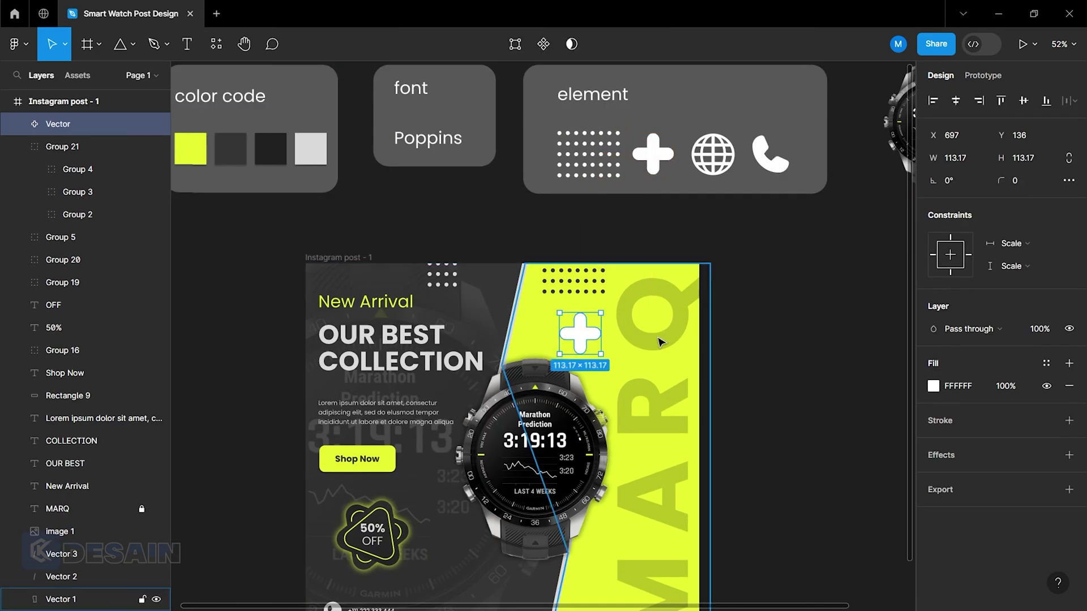
{"action": "key", "text": "i"}
{"action": "left_click", "coordinate": [245, 150]}
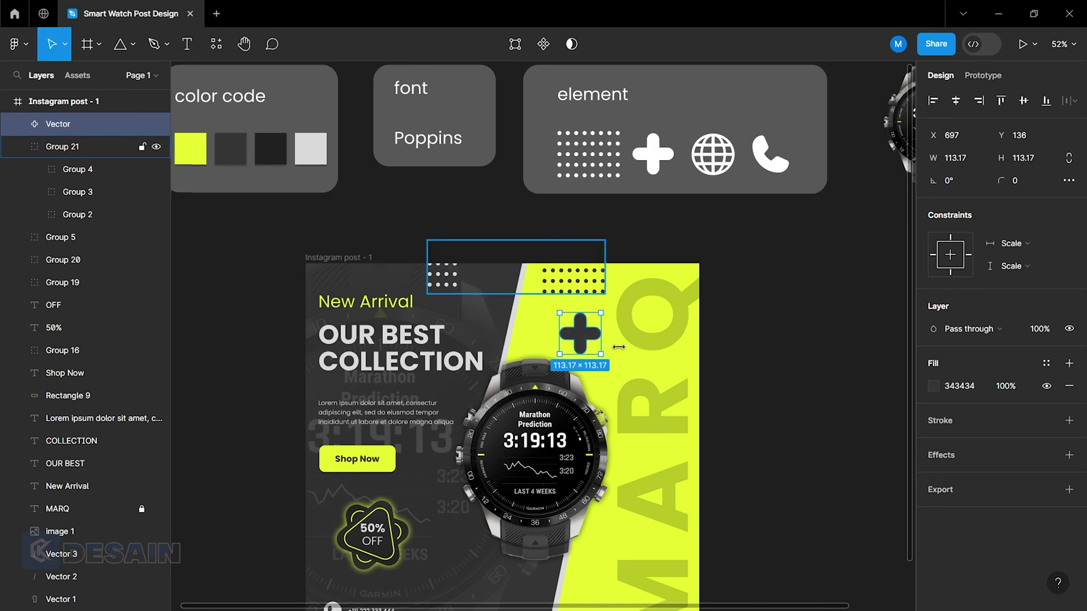
{"action": "scroll", "coordinate": [589, 401], "scroll_direction": "up", "scroll_amount": 5}
{"action": "left_click_drag", "start_coordinate": [609, 202], "coordinate": [545, 295]}
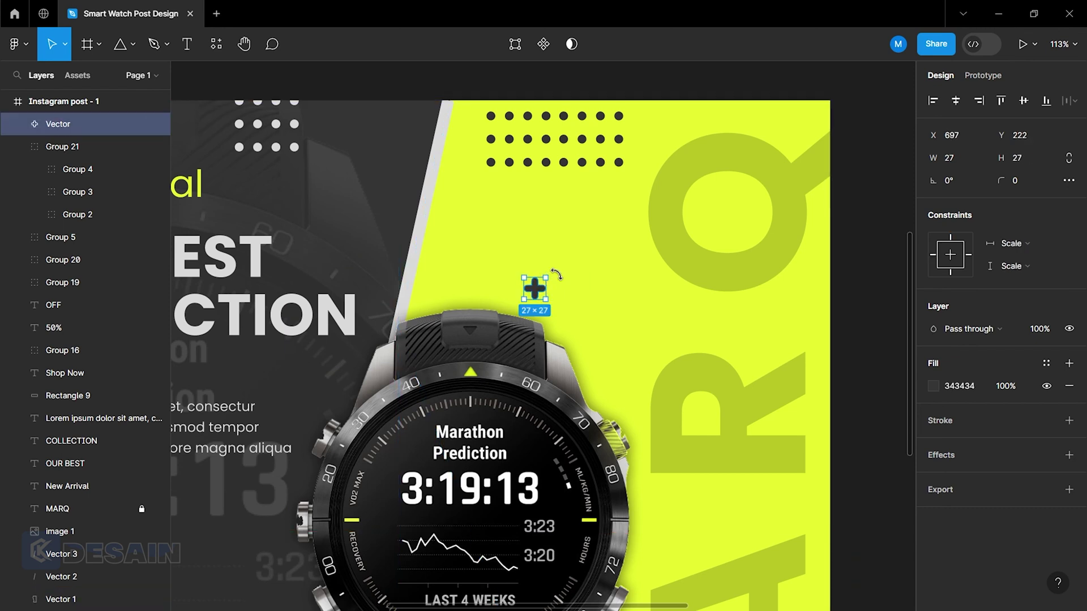
Step: Duplicate the cross lower down on the lime area and shrink the copy to 16.9×16.9
{"action": "scroll", "coordinate": [551, 265], "scroll_direction": "down", "scroll_amount": 3}
{"action": "left_click_drag", "start_coordinate": [540, 281], "coordinate": [629, 384]}
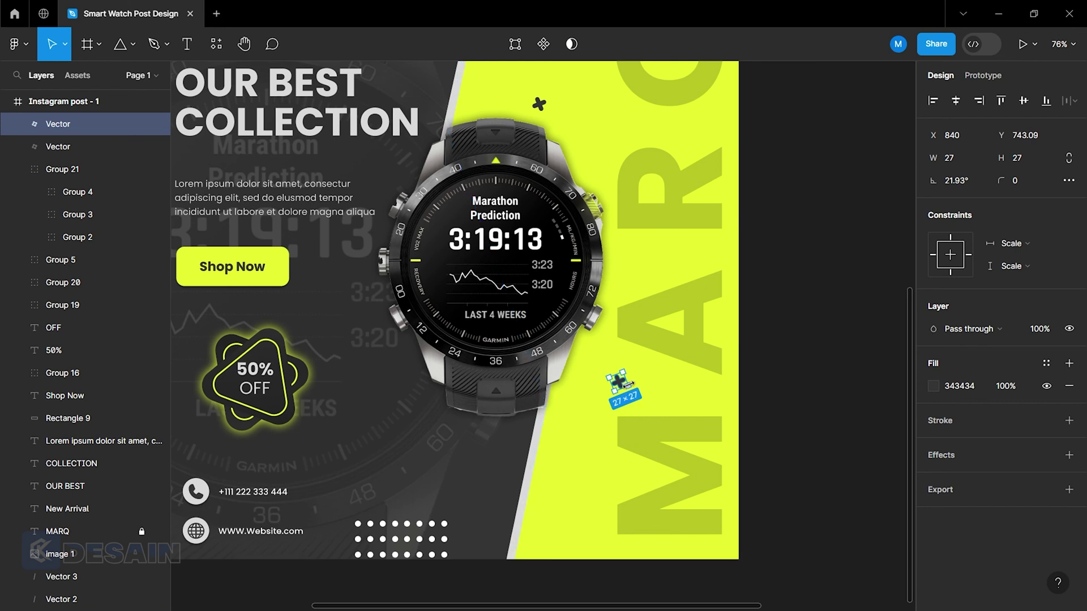
{"action": "scroll", "coordinate": [628, 385], "scroll_direction": "up", "scroll_amount": 3}
{"action": "mouse_move", "coordinate": [628, 385]}
{"action": "left_mouse_down"}
{"action": "mouse_move", "coordinate": [608, 374]}
{"action": "mouse_move", "coordinate": [510, 566]}
{"action": "left_mouse_up"}
{"action": "scroll", "coordinate": [651, 455], "scroll_direction": "down", "scroll_amount": 4}
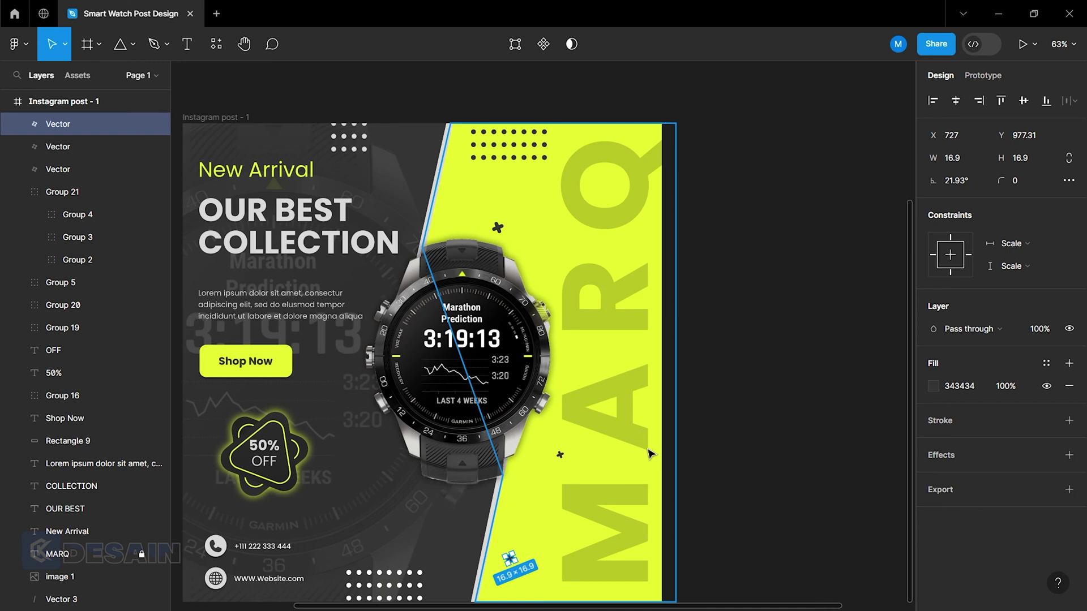
{"action": "scroll", "coordinate": [651, 455], "scroll_direction": "down", "scroll_amount": 3}
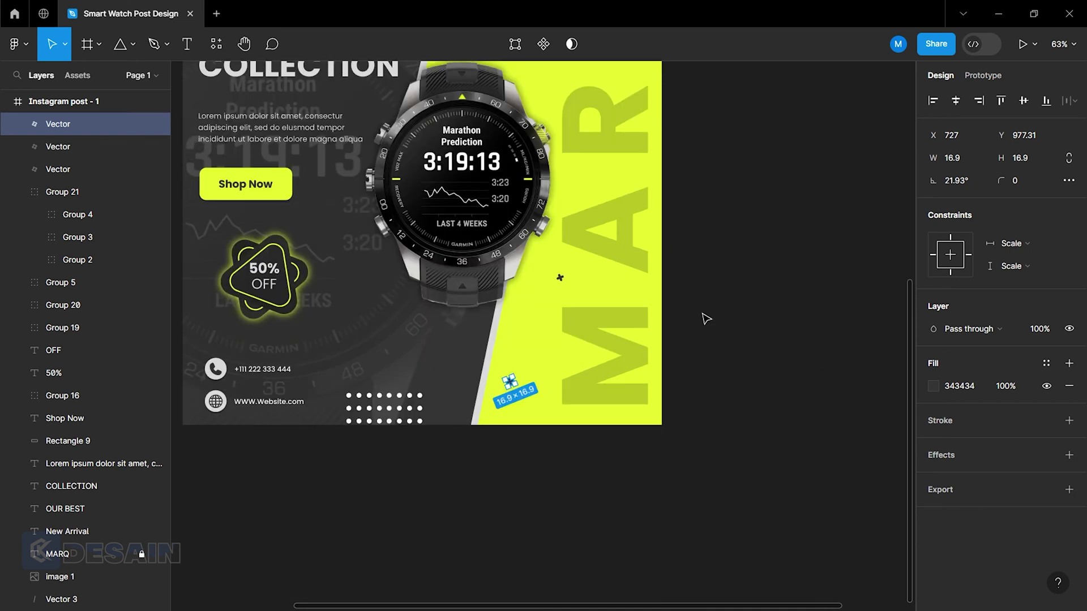
Step: Duplicate a cross onto the dark side of the post and make it light grey
{"action": "left_click", "coordinate": [626, 255]}
{"action": "scroll", "coordinate": [626, 257], "scroll_direction": "down", "scroll_amount": 2}
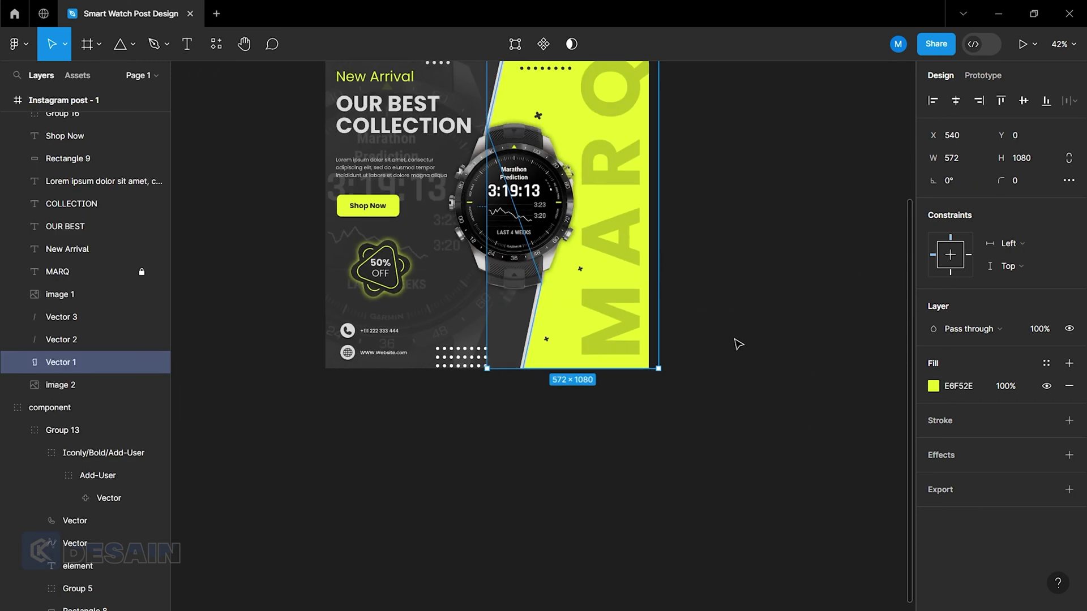
{"action": "left_click", "coordinate": [639, 432]}
{"action": "scroll", "coordinate": [638, 432], "scroll_direction": "up", "scroll_amount": 4}
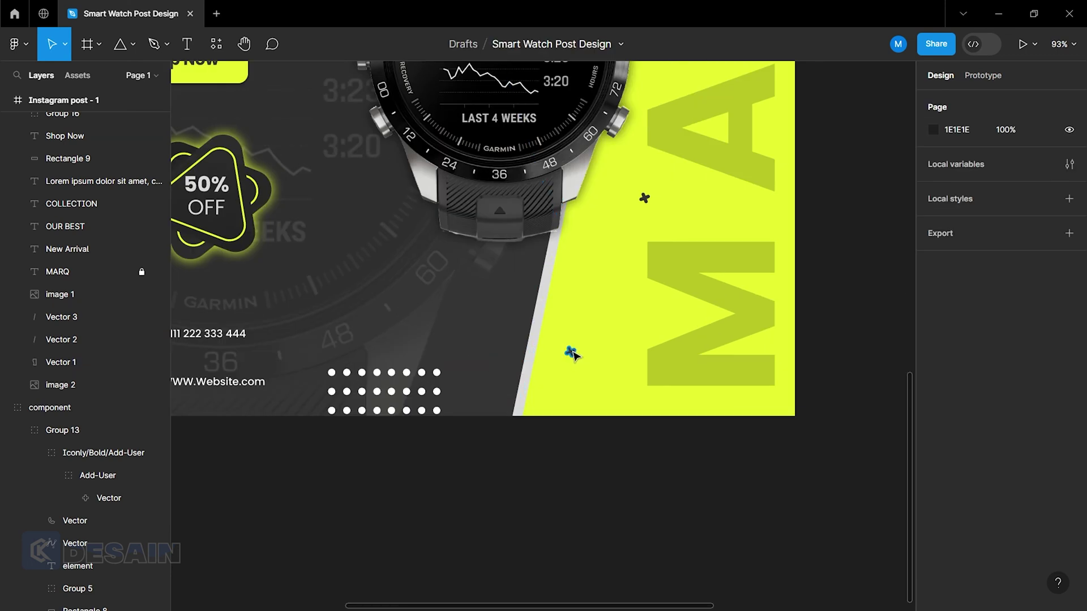
{"action": "left_click_drag", "start_coordinate": [570, 352], "coordinate": [443, 286]}
{"action": "left_click", "coordinate": [933, 386]}
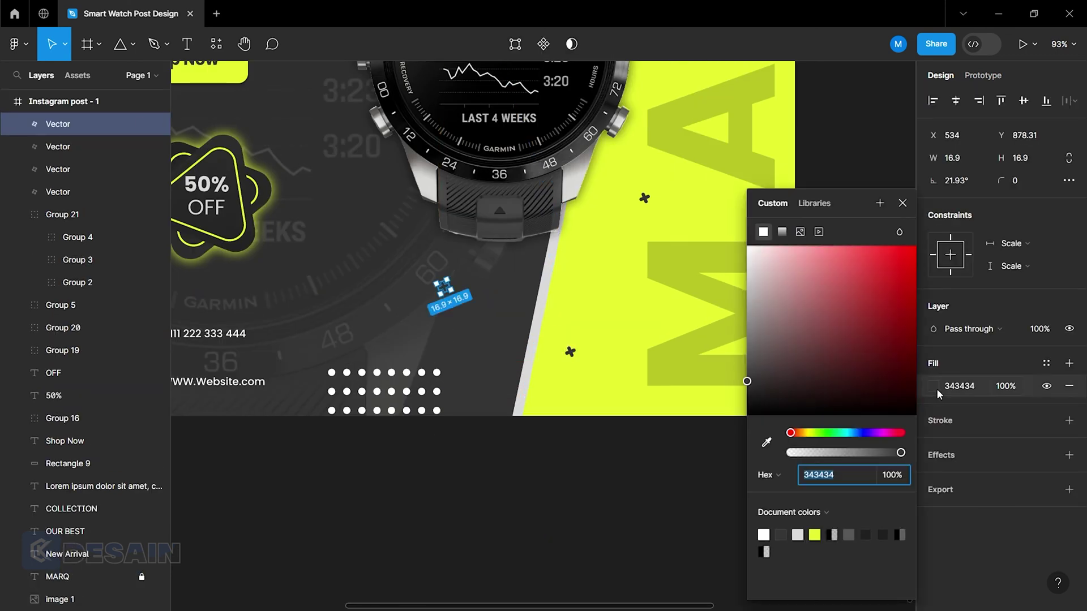
{"action": "left_click", "coordinate": [764, 441]}
{"action": "scroll", "coordinate": [565, 368], "scroll_direction": "down", "scroll_amount": 3}
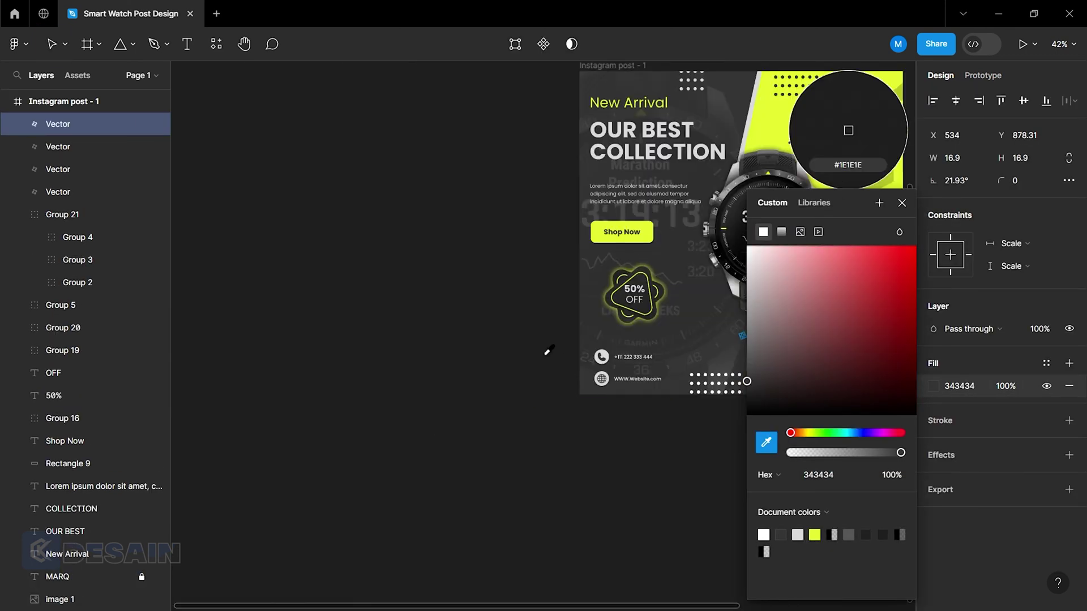
{"action": "scroll", "coordinate": [544, 357], "scroll_direction": "up", "scroll_amount": 4}
{"action": "left_click", "coordinate": [590, 221]}
{"action": "key", "text": "Escape"}
{"action": "scroll", "coordinate": [736, 367], "scroll_direction": "up", "scroll_amount": 2}
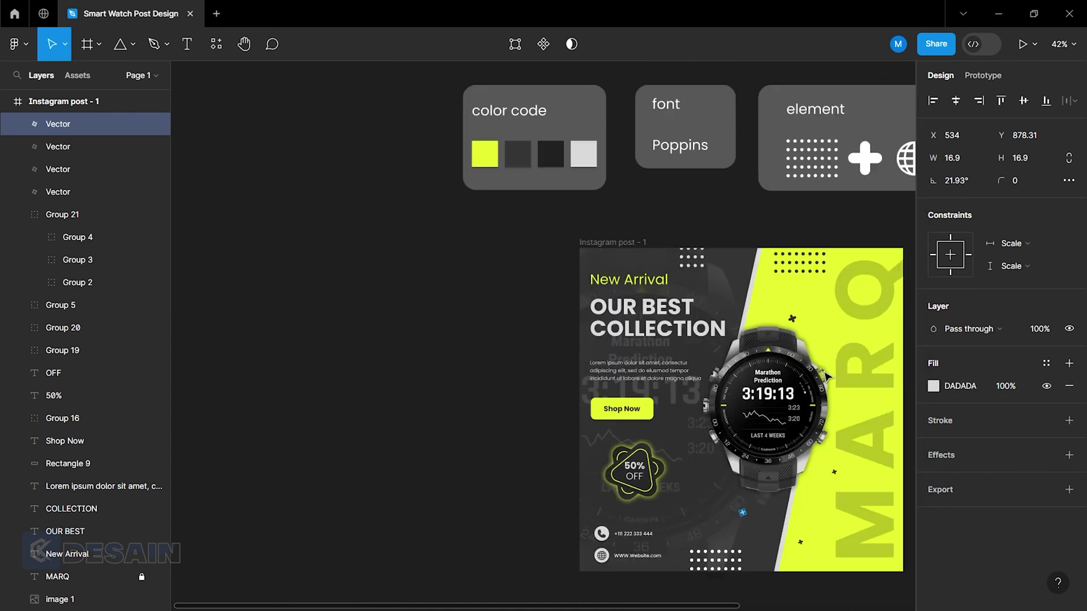
{"action": "scroll", "coordinate": [735, 367], "scroll_direction": "up", "scroll_amount": 2}
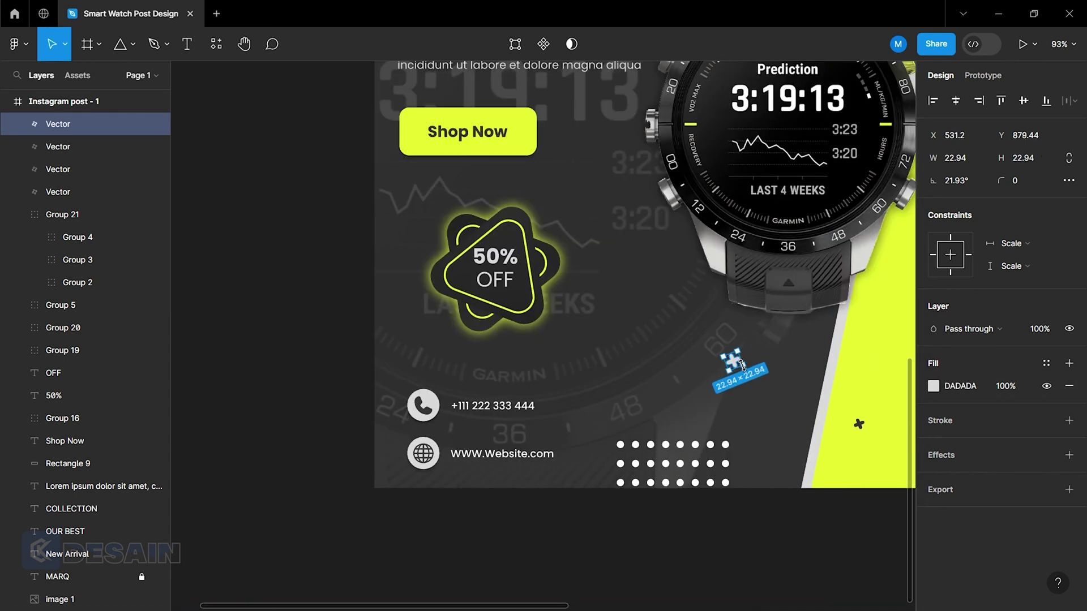
Step: Place light grey crosses beside the 50% badge and near the top of the watch
{"action": "left_click_drag", "start_coordinate": [742, 368], "coordinate": [401, 535]}
{"action": "scroll", "coordinate": [402, 351], "scroll_direction": "up", "scroll_amount": 3}
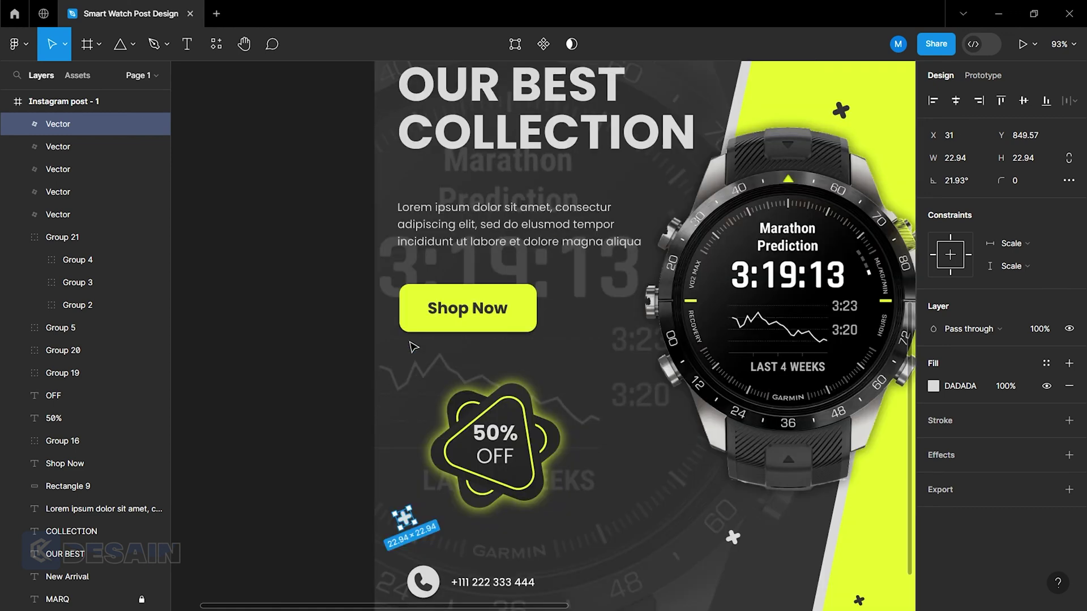
{"action": "scroll", "coordinate": [403, 537], "scroll_direction": "up", "scroll_amount": 2}
{"action": "scroll", "coordinate": [403, 537], "scroll_direction": "down", "scroll_amount": 2}
{"action": "scroll", "coordinate": [402, 470], "scroll_direction": "up", "scroll_amount": 4}
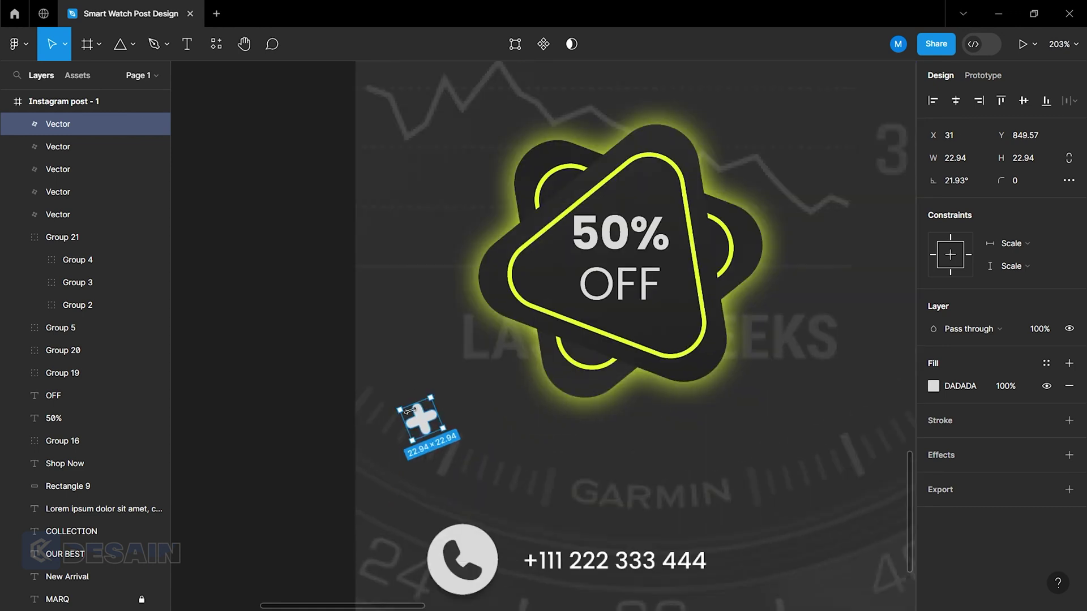
{"action": "mouse_move", "coordinate": [421, 419]}
{"action": "left_mouse_down"}
{"action": "mouse_move", "coordinate": [806, 363]}
{"action": "mouse_move", "coordinate": [682, 417]}
{"action": "left_mouse_up"}
{"action": "scroll", "coordinate": [804, 362], "scroll_direction": "down", "scroll_amount": 3}
{"action": "scroll", "coordinate": [813, 170], "scroll_direction": "down", "scroll_amount": 5}
{"action": "scroll", "coordinate": [813, 291], "scroll_direction": "up", "scroll_amount": 2}
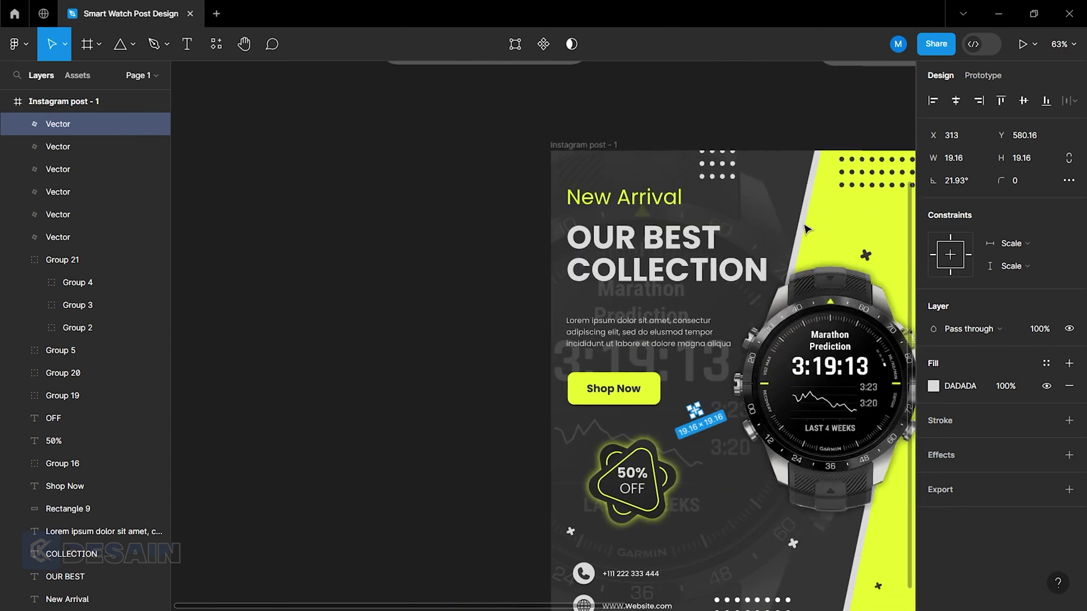
{"action": "left_click_drag", "start_coordinate": [700, 403], "coordinate": [765, 198]}
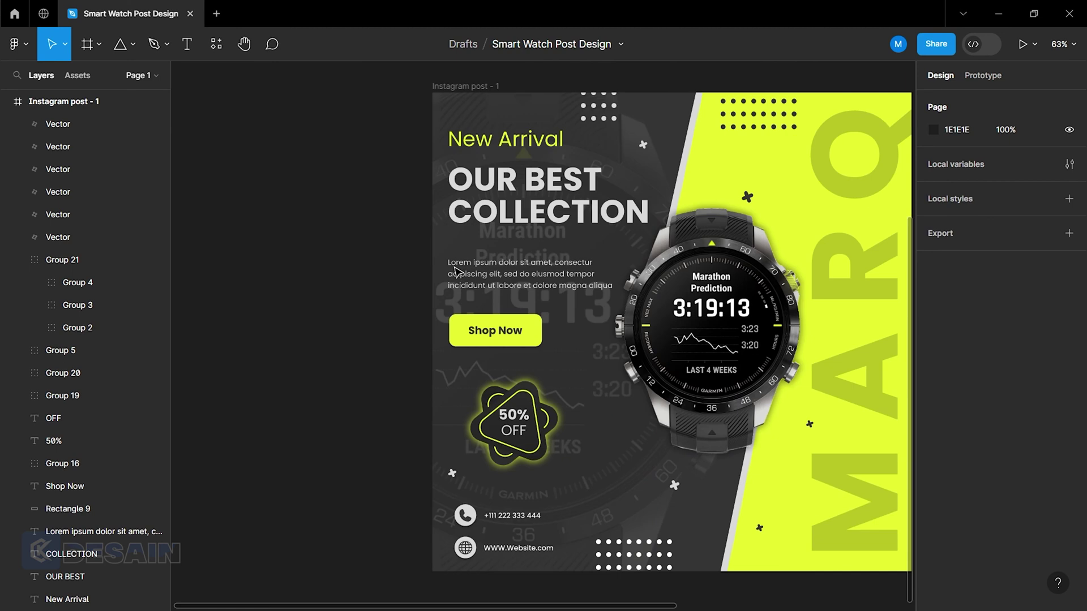
{"action": "scroll", "coordinate": [458, 272], "scroll_direction": "down", "scroll_amount": 2}
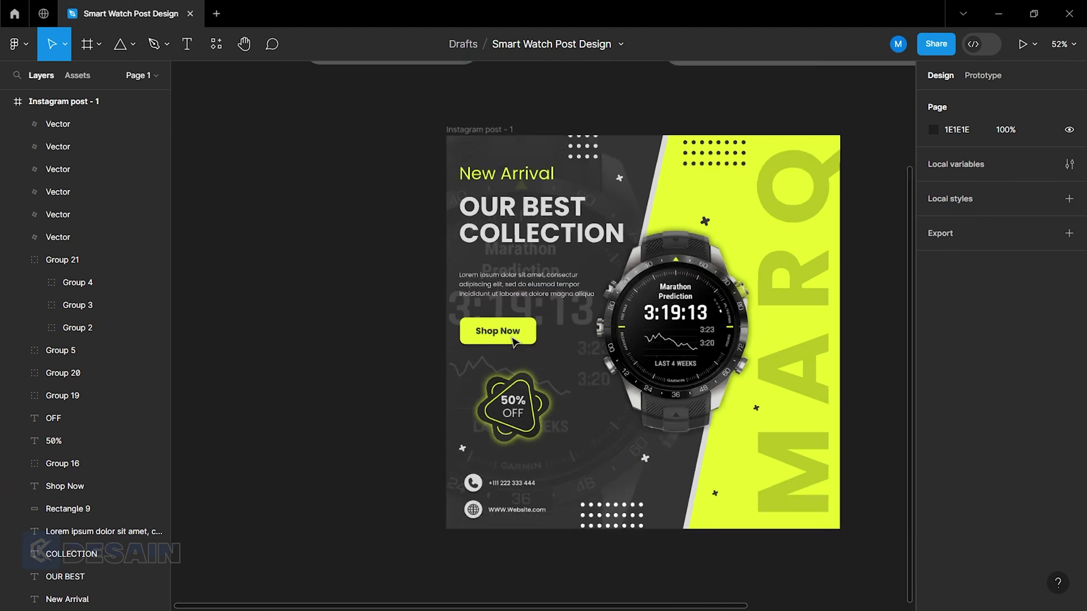
{"action": "scroll", "coordinate": [510, 317], "scroll_direction": "down", "scroll_amount": 3}
{"action": "scroll", "coordinate": [549, 355], "scroll_direction": "up", "scroll_amount": 2}
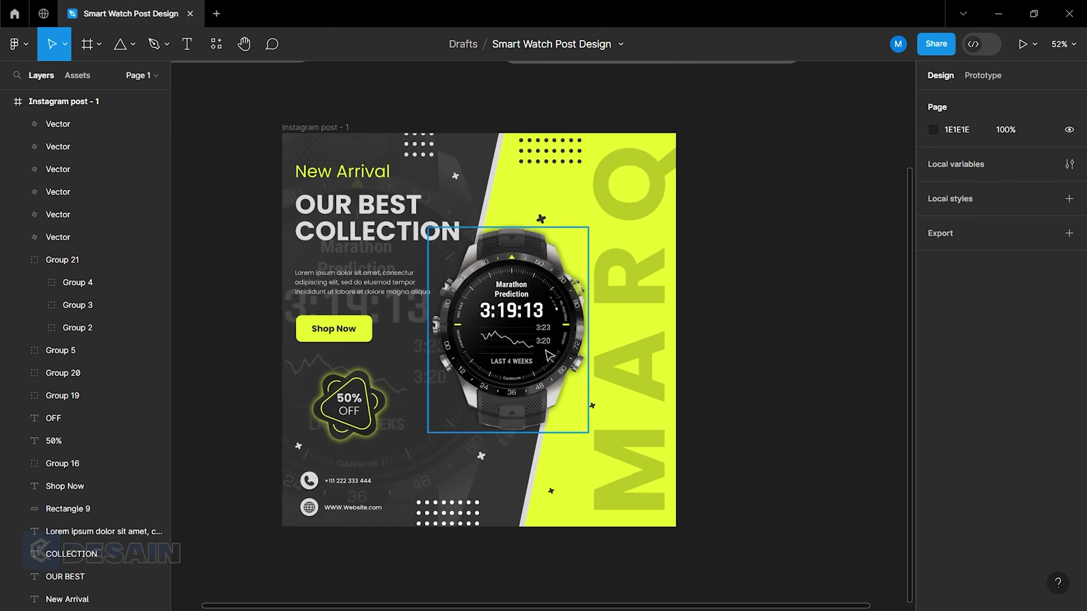
Step: Set the MARQ text to font size 300 and shift it left
{"action": "scroll", "coordinate": [124, 436], "scroll_direction": "down", "scroll_amount": 5}
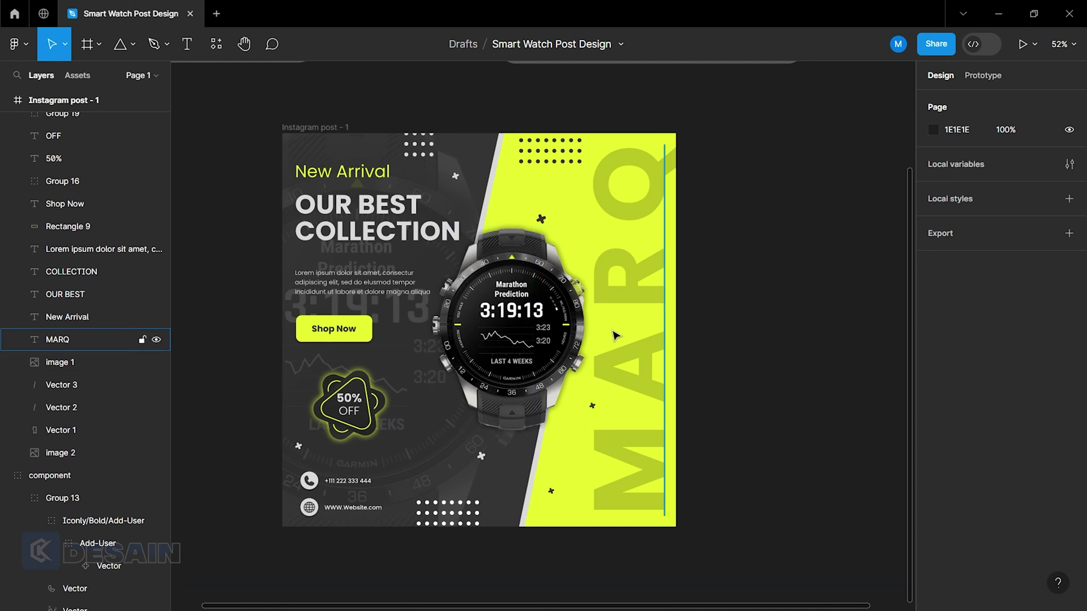
{"action": "left_click", "coordinate": [102, 340]}
{"action": "type", "text": "300"}
{"action": "key", "text": "Return"}
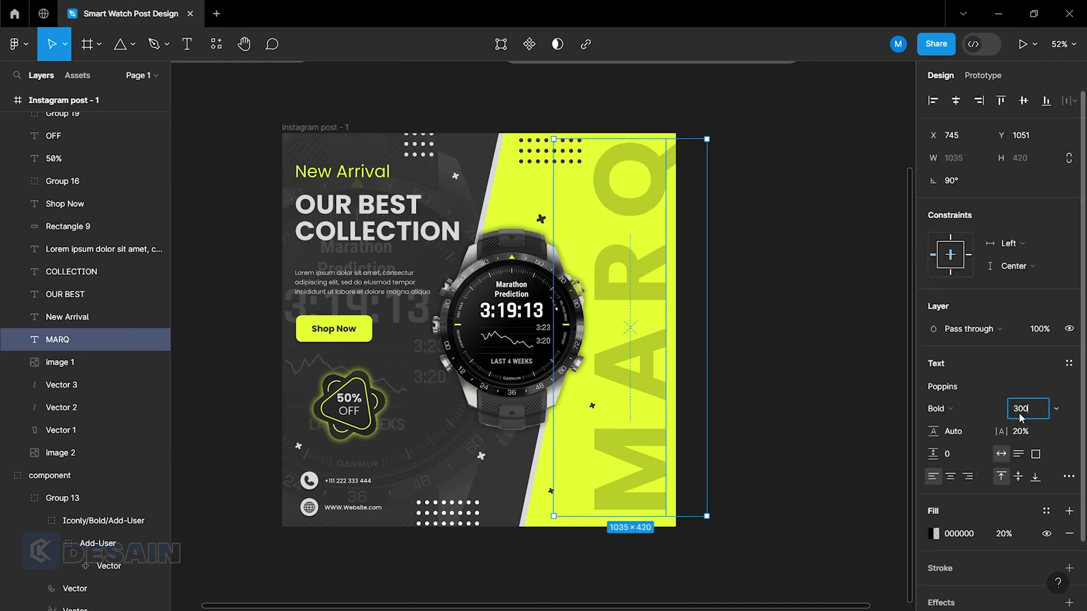
{"action": "mouse_move", "coordinate": [652, 353]}
{"action": "left_mouse_down"}
{"action": "mouse_move", "coordinate": [640, 354]}
{"action": "mouse_move", "coordinate": [648, 359]}
{"action": "left_mouse_up"}
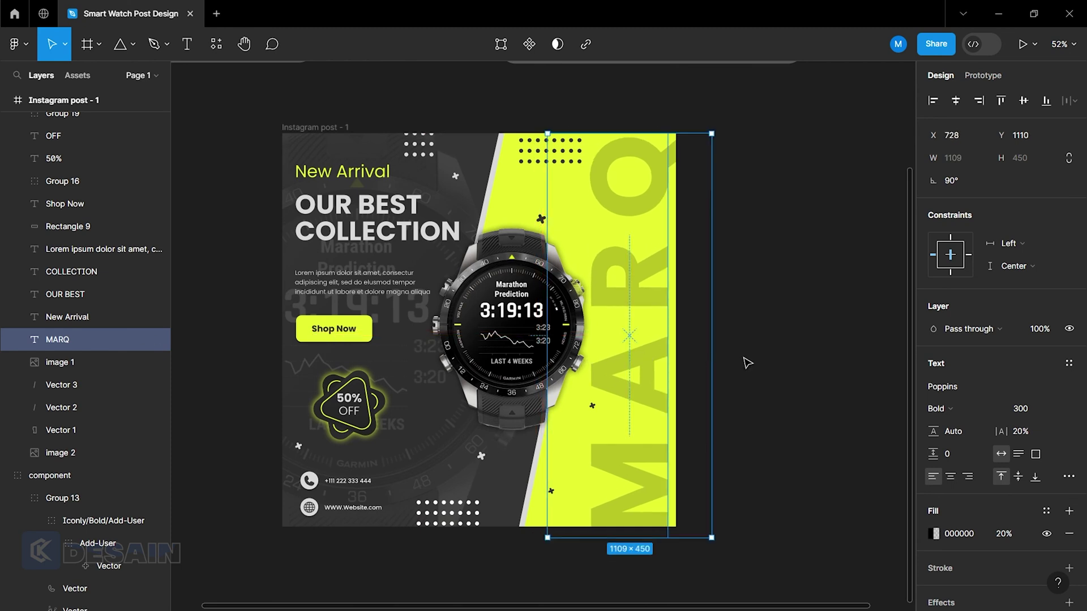
{"action": "left_click", "coordinate": [757, 412]}
{"action": "scroll", "coordinate": [825, 412], "scroll_direction": "down", "scroll_amount": 3}
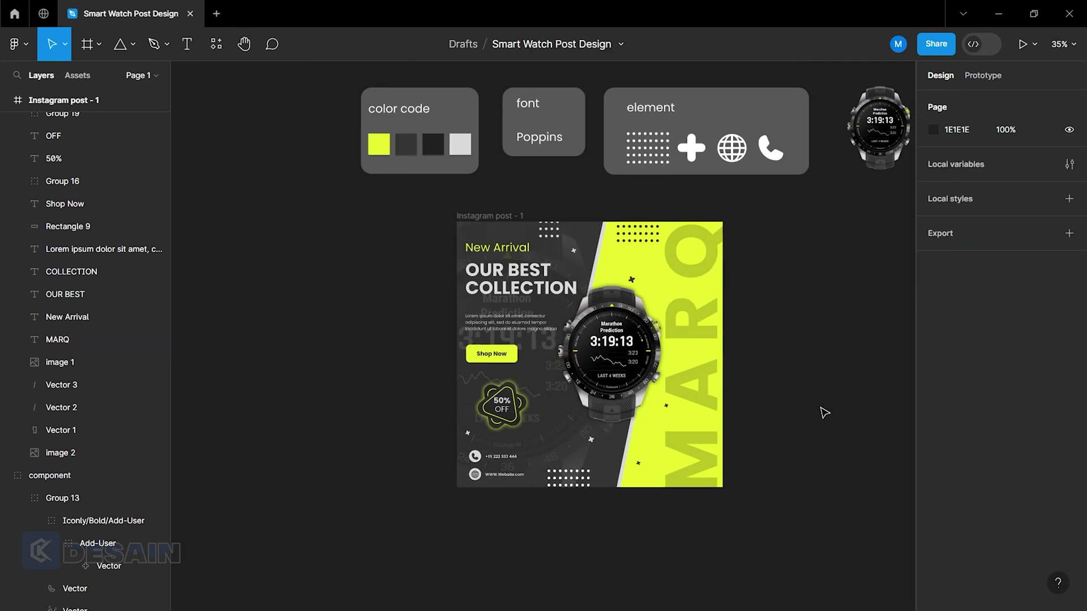
{"action": "left_click", "coordinate": [698, 357]}
{"action": "left_click", "coordinate": [822, 367]}
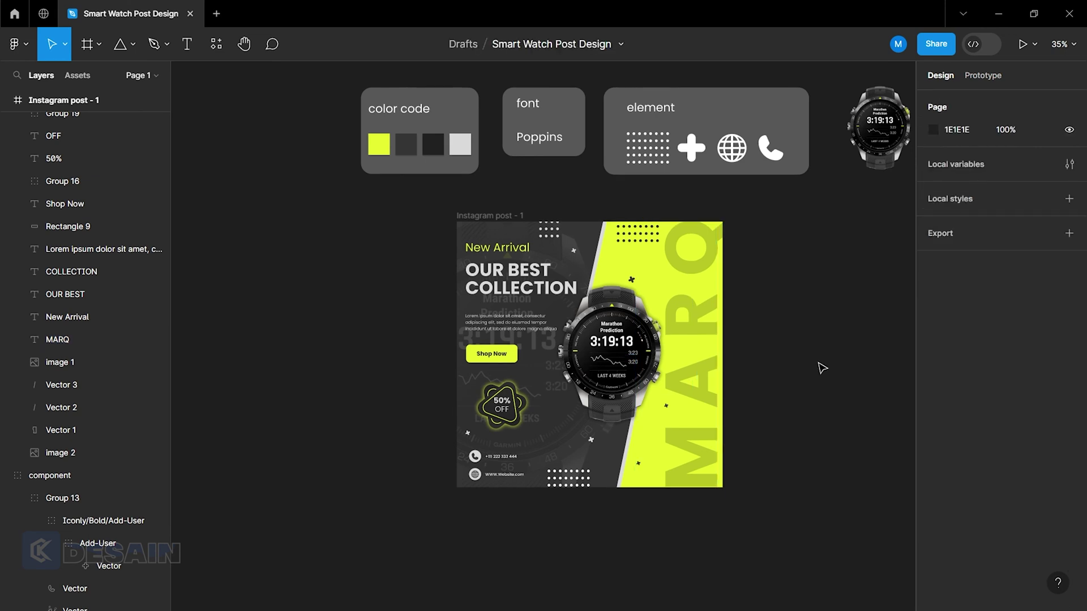
{"action": "scroll", "coordinate": [773, 385], "scroll_direction": "up", "scroll_amount": 2}
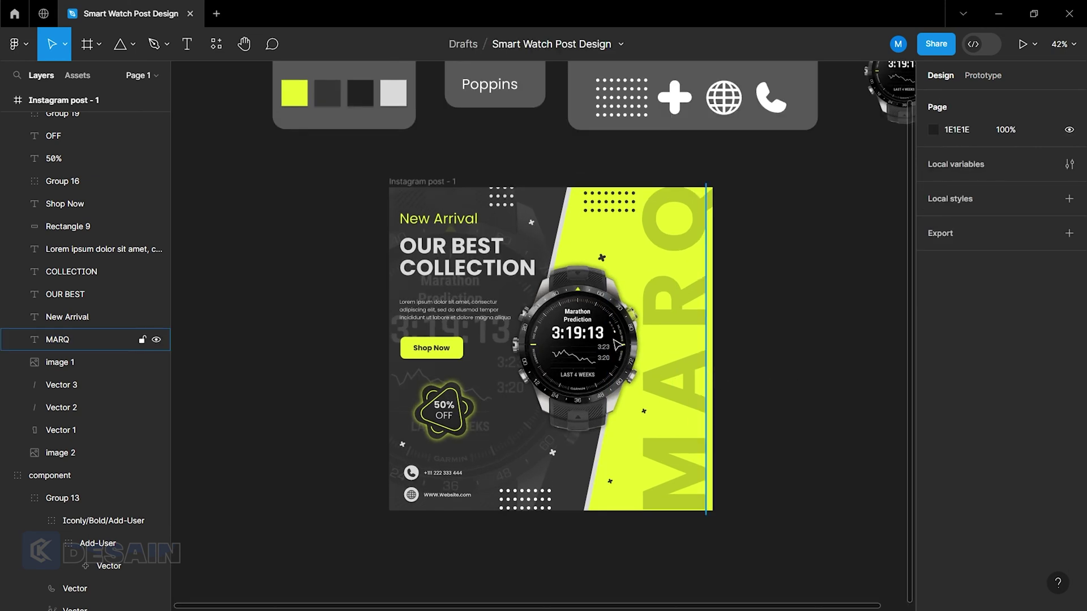
Step: Enlarge the main watch image to 521×668 and reposition it over the lime panel
{"action": "left_click", "coordinate": [618, 345]}
{"action": "left_click_drag", "start_coordinate": [636, 264], "coordinate": [662, 242]}
{"action": "left_click_drag", "start_coordinate": [596, 301], "coordinate": [591, 312]}
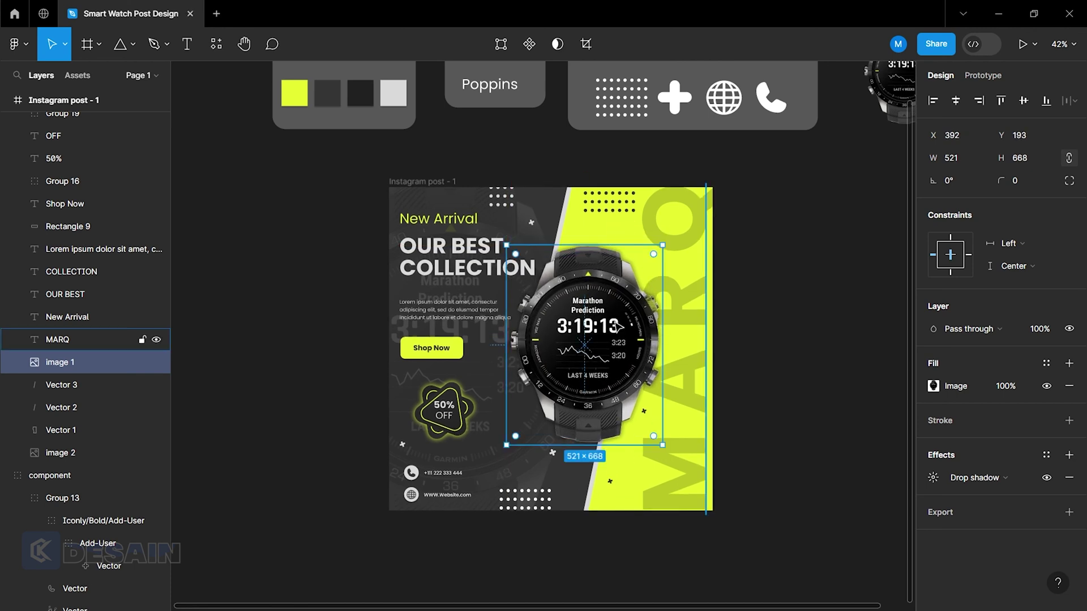
{"action": "left_click", "coordinate": [806, 356]}
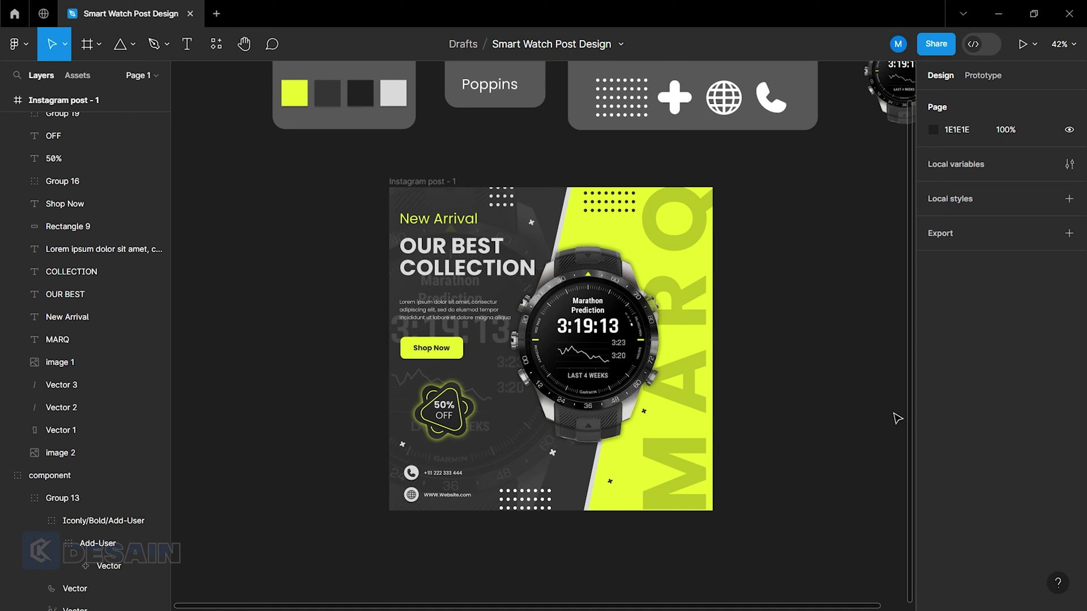
Step: Lock the MARQ text and draw a small circle at the post's lower left
{"action": "scroll", "coordinate": [897, 419], "scroll_direction": "up", "scroll_amount": 2}
{"action": "left_click", "coordinate": [142, 328]}
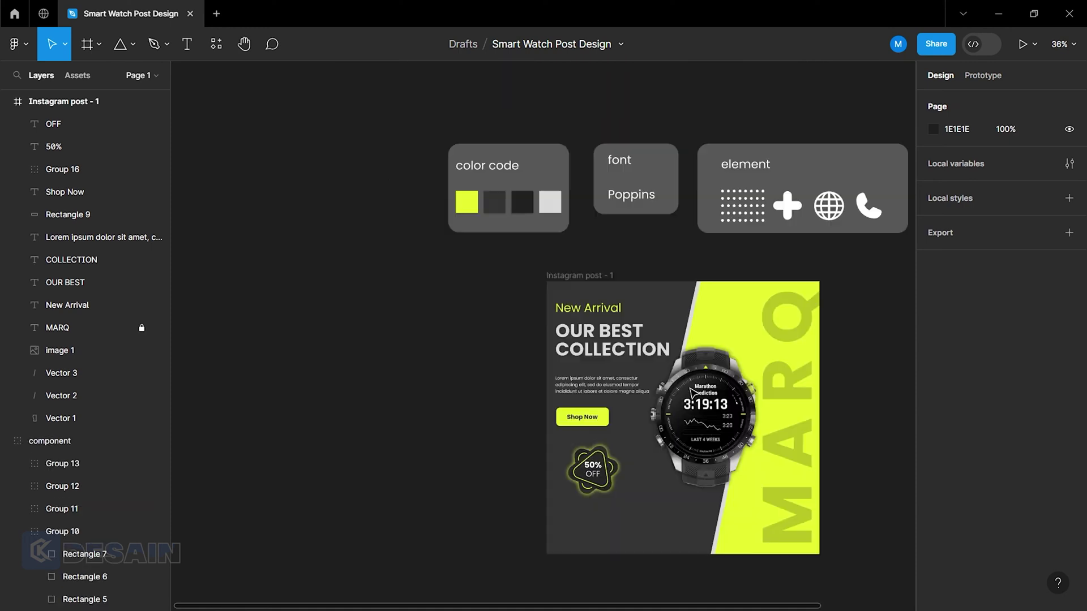
{"action": "scroll", "coordinate": [627, 498], "scroll_direction": "up", "scroll_amount": 2}
{"action": "scroll", "coordinate": [537, 445], "scroll_direction": "up", "scroll_amount": 3}
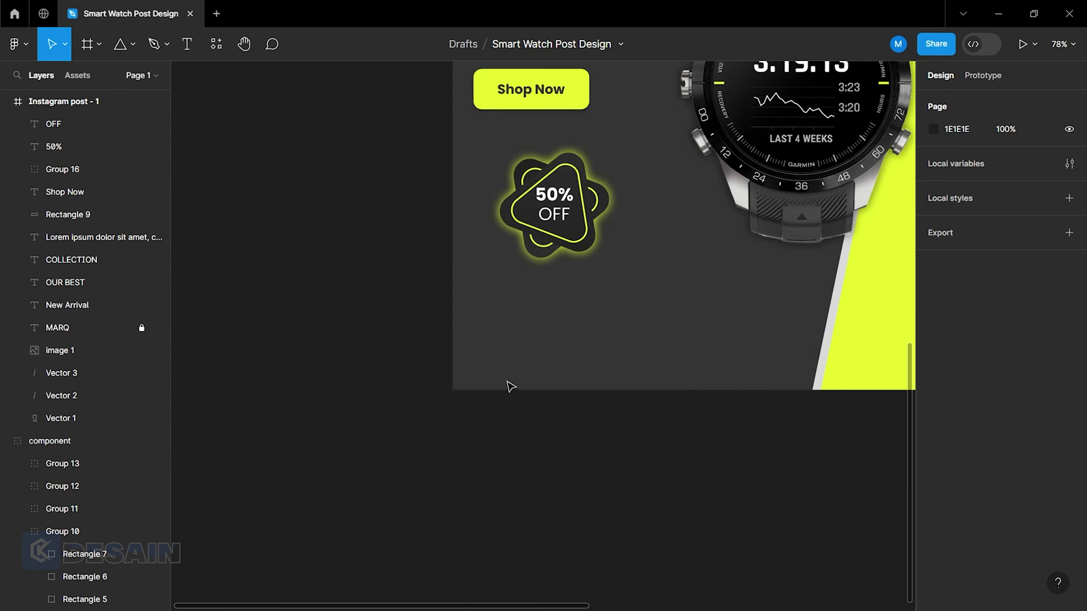
{"action": "key", "text": "o"}
{"action": "scroll", "coordinate": [477, 309], "scroll_direction": "up", "scroll_amount": 2}
{"action": "left_click_drag", "start_coordinate": [478, 271], "coordinate": [530, 324]}
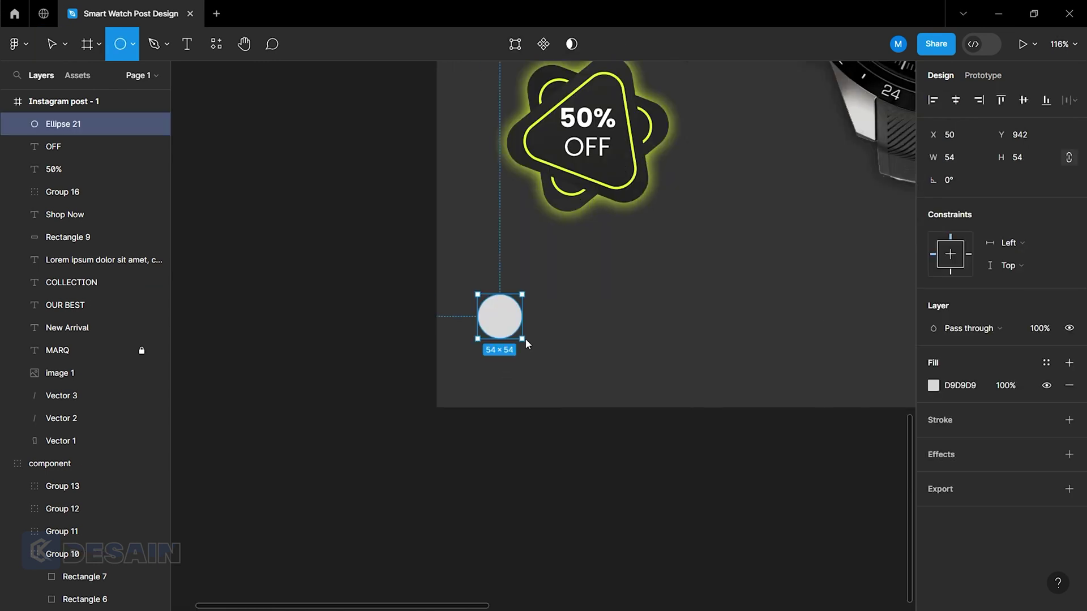
{"action": "key", "text": "Escape"}
Step: Copy the phone icon from the element card into the post and colour it 343434
{"action": "scroll", "coordinate": [553, 453], "scroll_direction": "down", "scroll_amount": 8}
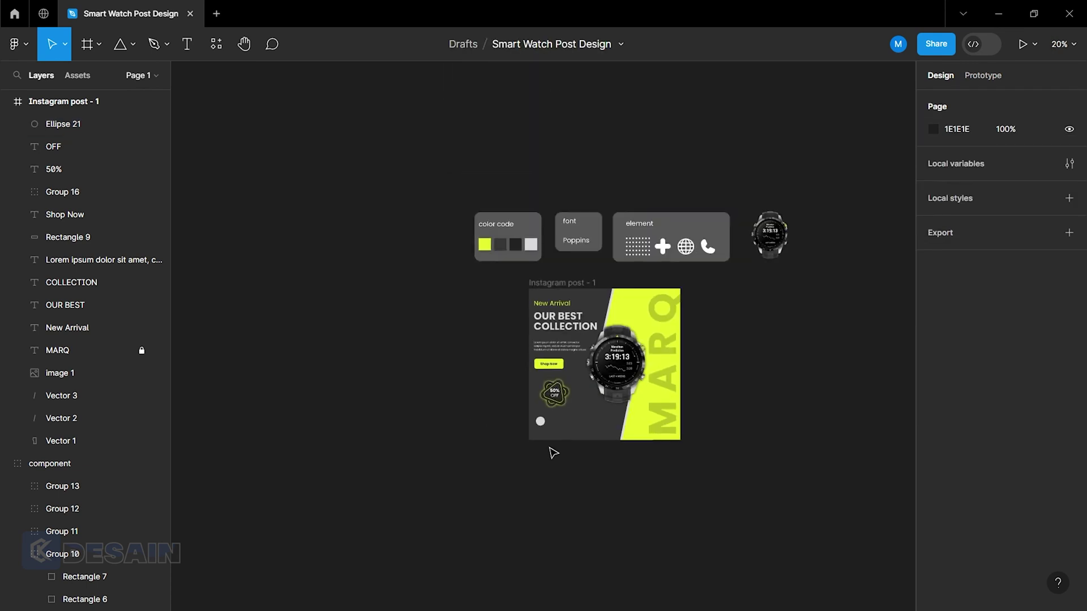
{"action": "left_click", "coordinate": [708, 247]}
{"action": "double_click", "coordinate": [708, 247]}
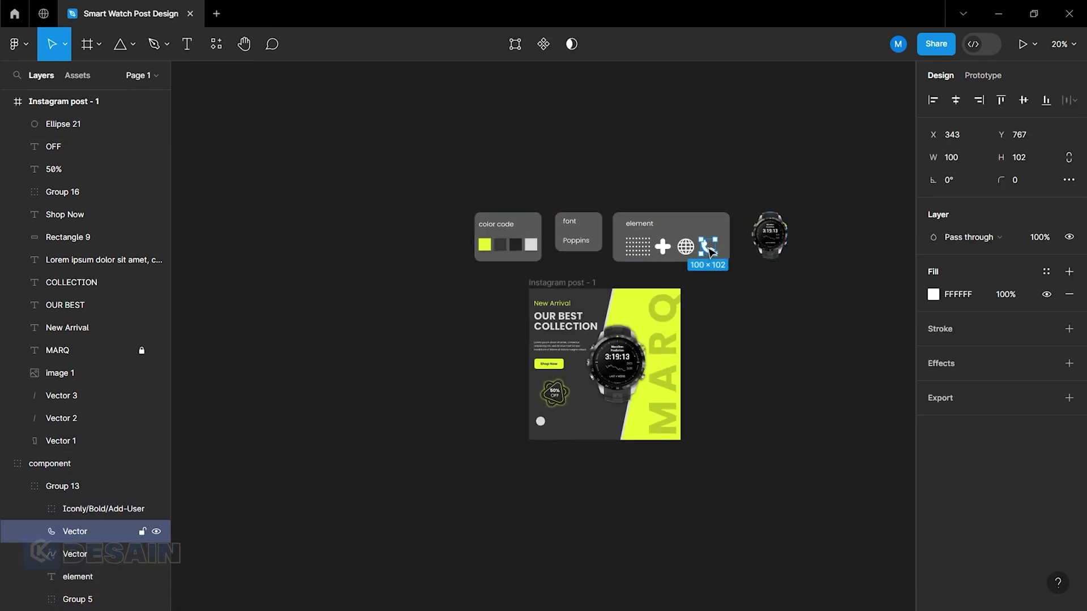
{"action": "left_click_drag", "start_coordinate": [568, 375], "coordinate": [563, 425]}
{"action": "scroll", "coordinate": [566, 422], "scroll_direction": "up", "scroll_amount": 5}
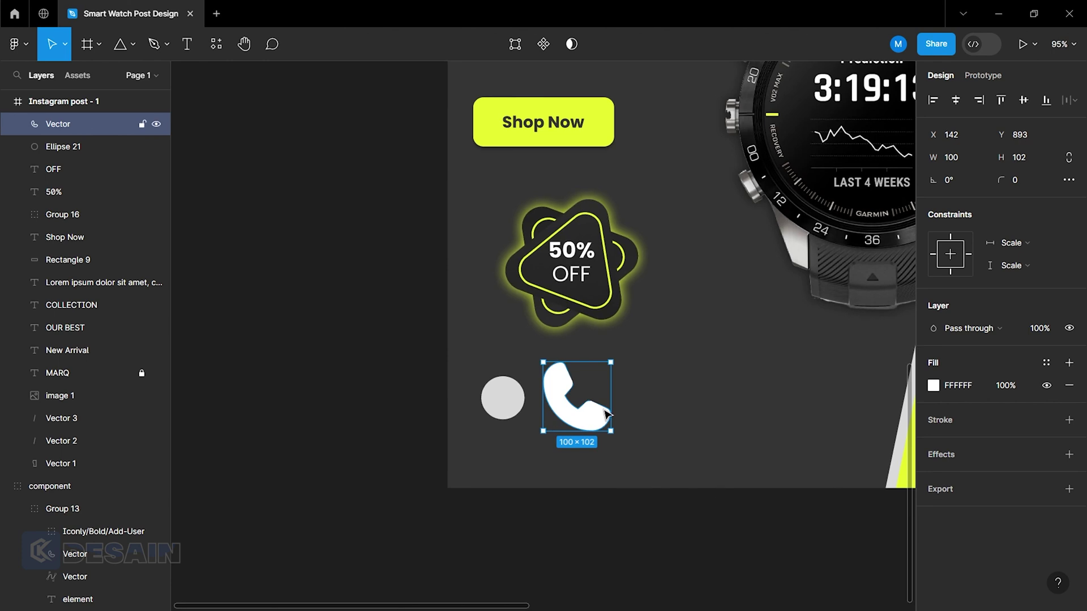
{"action": "key", "text": "i"}
{"action": "scroll", "coordinate": [848, 130], "scroll_direction": "down", "scroll_amount": 5}
{"action": "scroll", "coordinate": [848, 131], "scroll_direction": "up", "scroll_amount": 2}
{"action": "left_click", "coordinate": [848, 130]}
Step: Move the phone icon onto the circle, shrink it, and centre it horizontally
{"action": "left_click", "coordinate": [615, 514]}
{"action": "scroll", "coordinate": [573, 485], "scroll_direction": "up", "scroll_amount": 5}
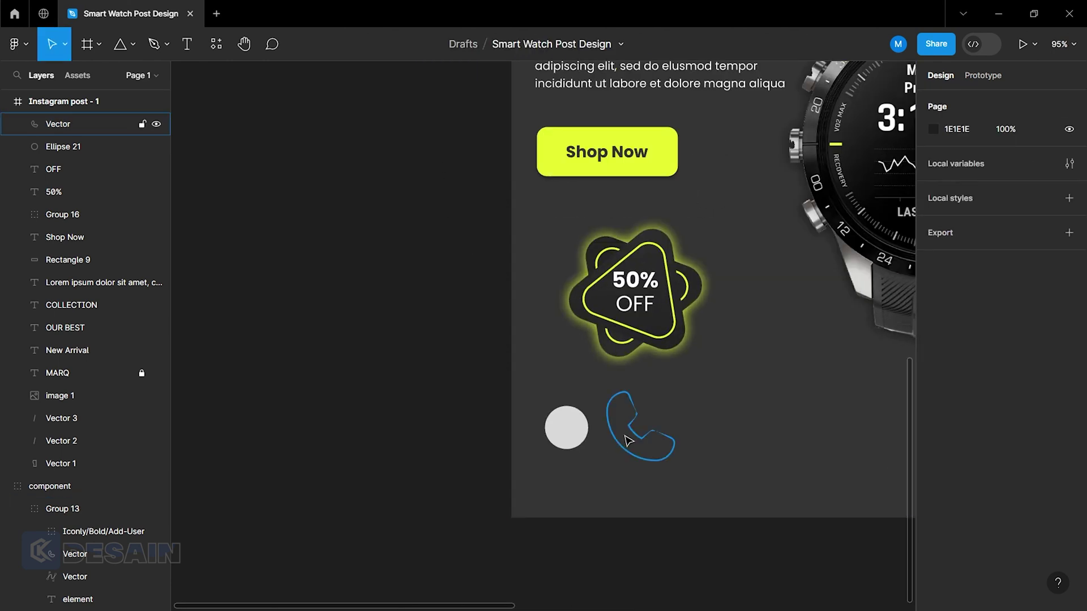
{"action": "left_click", "coordinate": [640, 451]}
{"action": "left_click_drag", "start_coordinate": [640, 451], "coordinate": [593, 442]}
{"action": "scroll", "coordinate": [593, 442], "scroll_direction": "up", "scroll_amount": 5}
{"action": "mouse_move", "coordinate": [667, 315]}
{"action": "left_mouse_down"}
{"action": "mouse_move", "coordinate": [560, 425]}
{"action": "mouse_move", "coordinate": [578, 398]}
{"action": "left_mouse_up"}
{"action": "scroll", "coordinate": [558, 431], "scroll_direction": "up", "scroll_amount": 3}
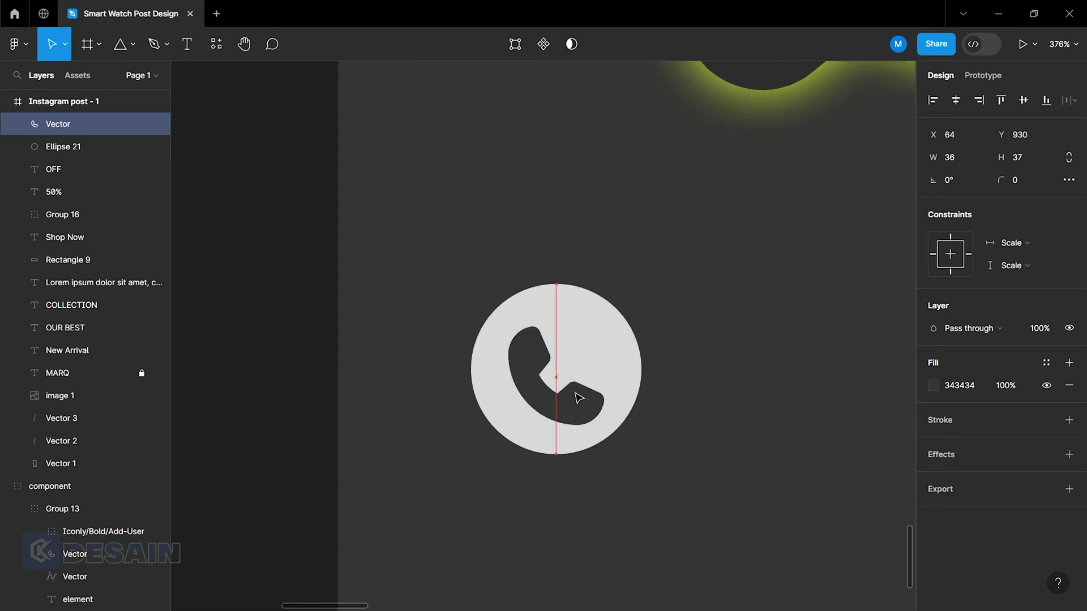
{"action": "left_click", "coordinate": [627, 343], "text": "shift"}
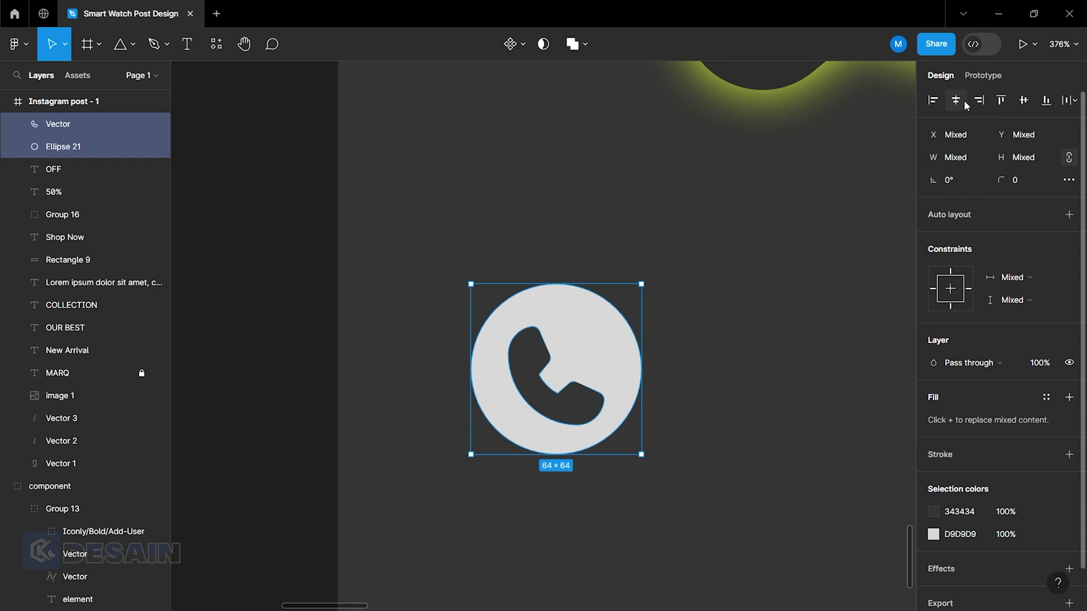
{"action": "left_click", "coordinate": [1023, 105]}
{"action": "left_click", "coordinate": [846, 294]}
Step: Scale the phone icon and circle together to about 51×51
{"action": "scroll", "coordinate": [843, 300], "scroll_direction": "down", "scroll_amount": 5}
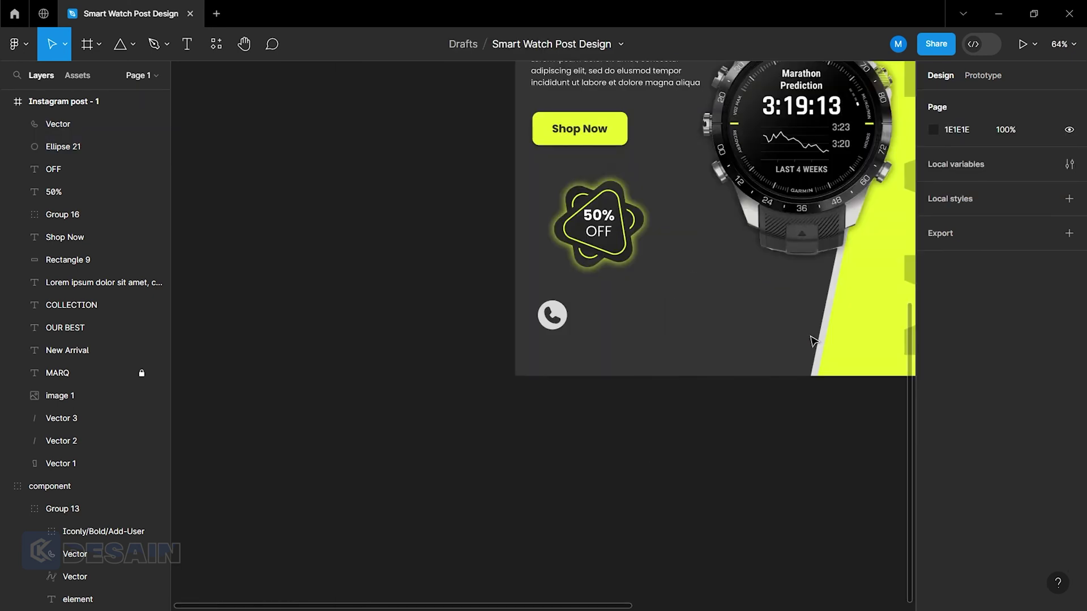
{"action": "scroll", "coordinate": [736, 328], "scroll_direction": "down", "scroll_amount": 3}
{"action": "scroll", "coordinate": [536, 480], "scroll_direction": "up", "scroll_amount": 3}
{"action": "scroll", "coordinate": [453, 470], "scroll_direction": "up", "scroll_amount": 5}
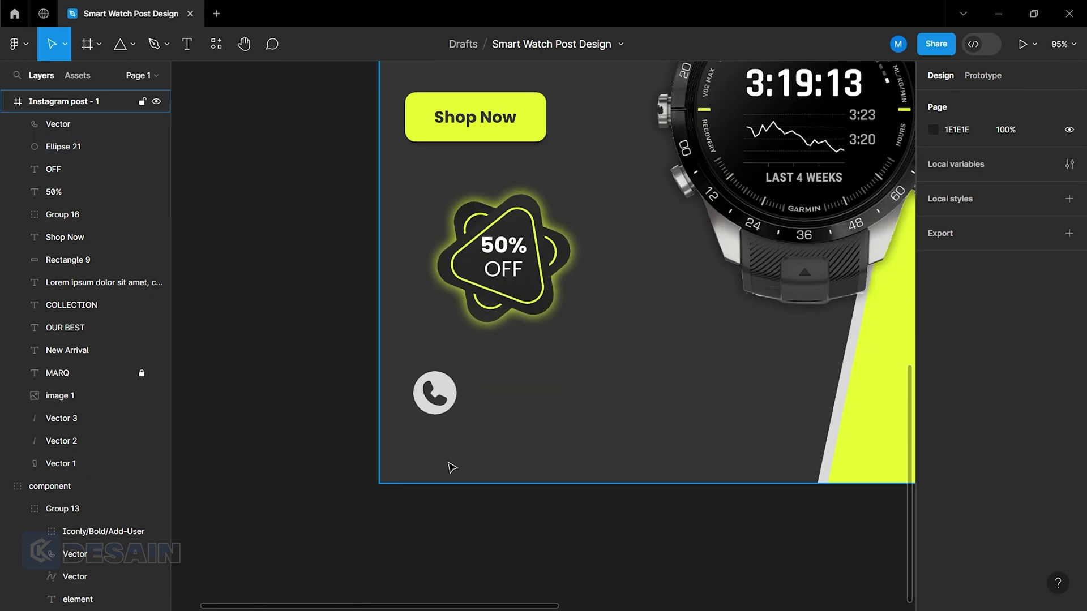
{"action": "scroll", "coordinate": [407, 340], "scroll_direction": "up", "scroll_amount": 3}
{"action": "left_click_drag", "start_coordinate": [389, 297], "coordinate": [469, 382]}
{"action": "left_click_drag", "start_coordinate": [464, 300], "coordinate": [446, 318]}
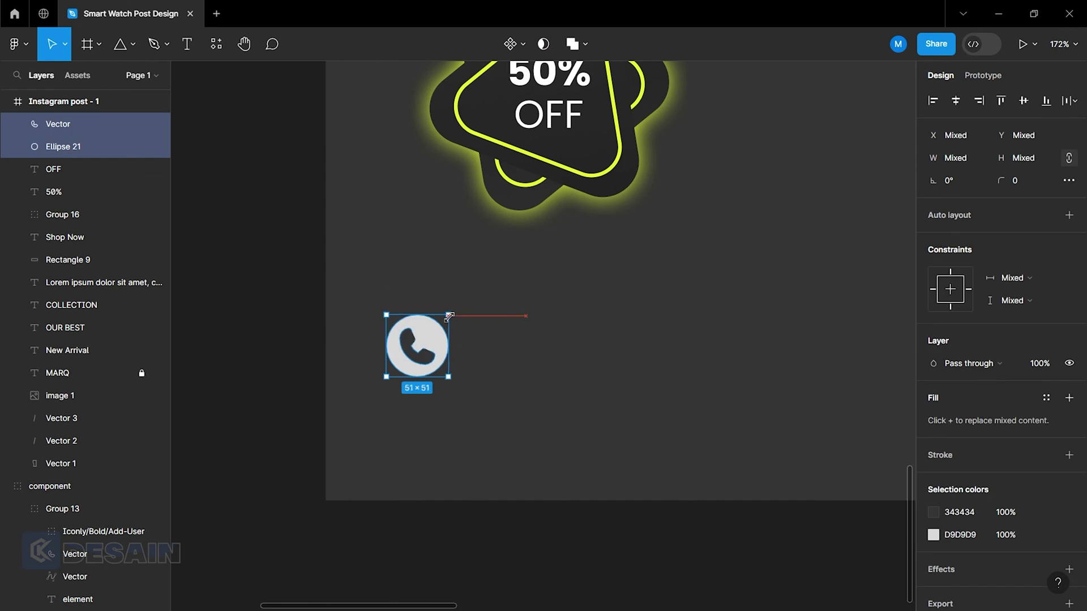
{"action": "left_click", "coordinate": [503, 379]}
{"action": "scroll", "coordinate": [509, 391], "scroll_direction": "down", "scroll_amount": 3}
{"action": "scroll", "coordinate": [609, 417], "scroll_direction": "up", "scroll_amount": 2}
{"action": "scroll", "coordinate": [609, 430], "scroll_direction": "down", "scroll_amount": 3}
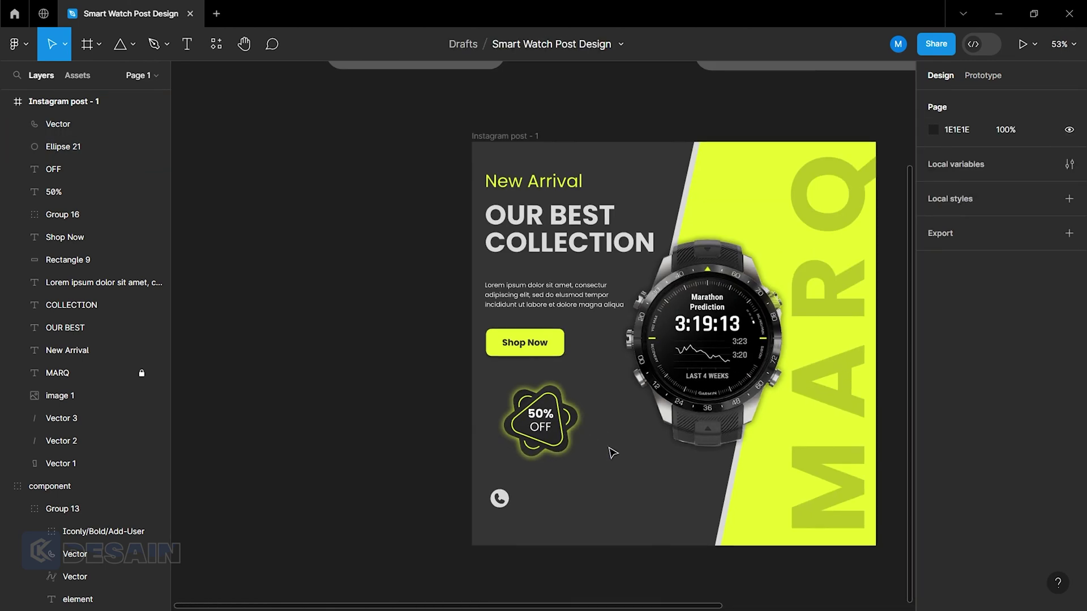
{"action": "scroll", "coordinate": [614, 451], "scroll_direction": "down", "scroll_amount": 1}
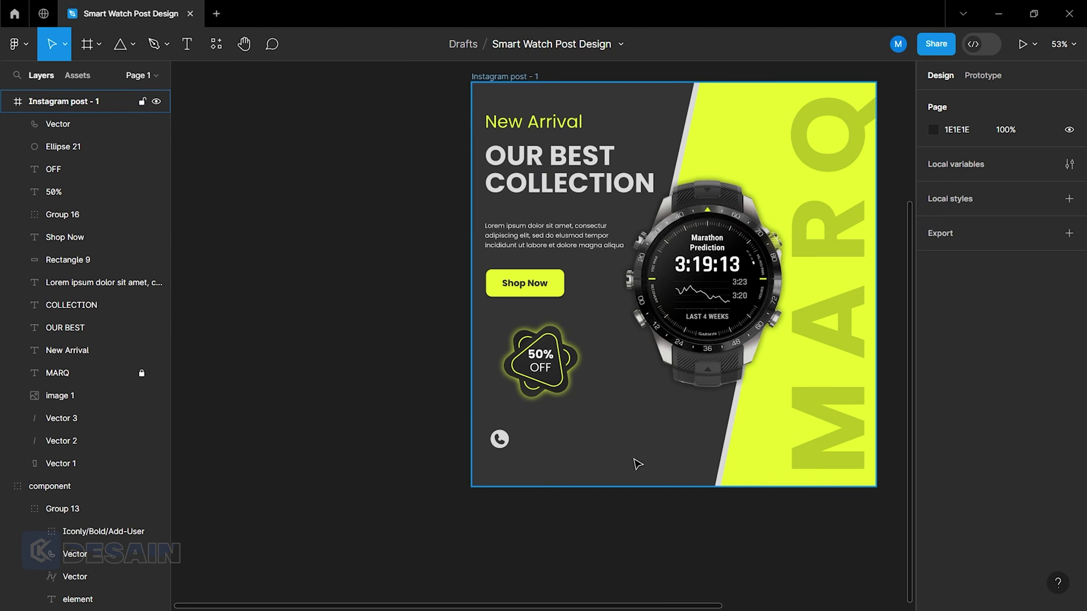
{"action": "scroll", "coordinate": [636, 461], "scroll_direction": "down", "scroll_amount": 2}
{"action": "scroll", "coordinate": [636, 461], "scroll_direction": "up", "scroll_amount": 2}
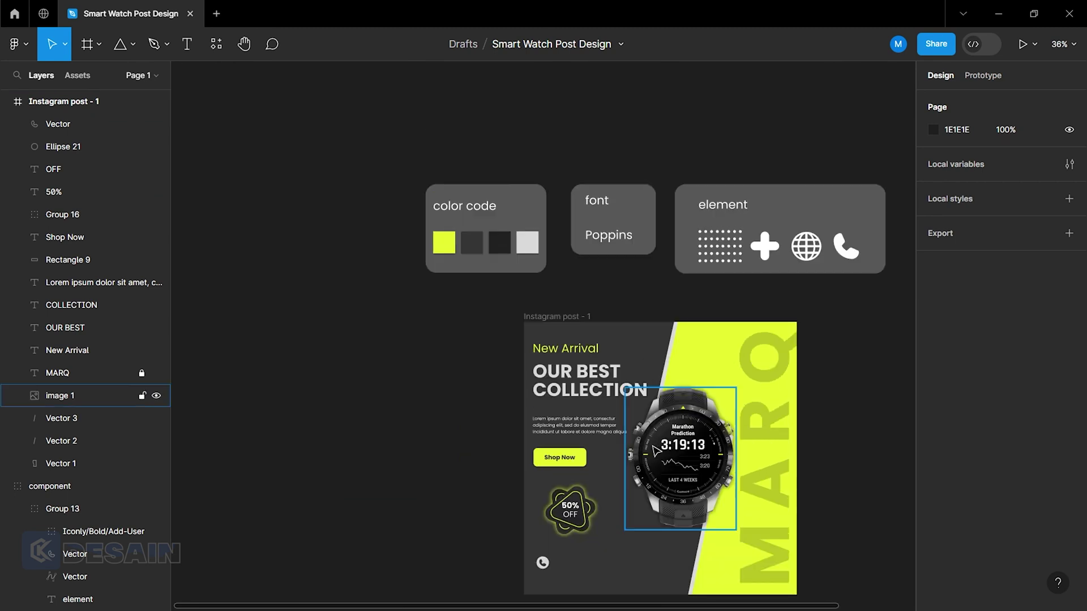
Step: Copy the globe icon into the post and duplicate the circle below the phone badge
{"action": "left_click", "coordinate": [814, 254]}
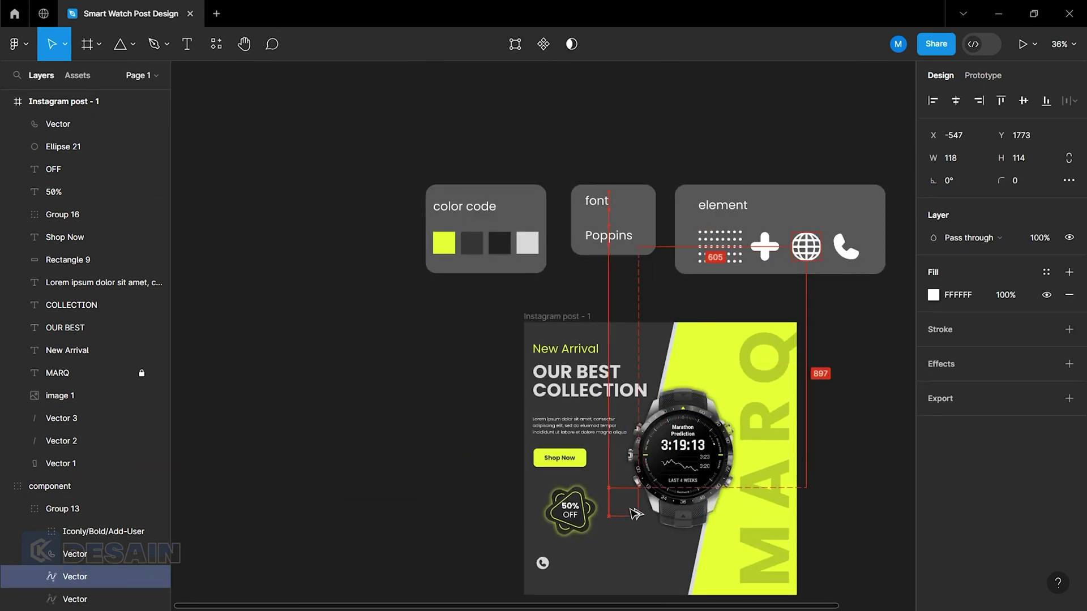
{"action": "left_click_drag", "start_coordinate": [806, 246], "coordinate": [585, 549]}
{"action": "scroll", "coordinate": [562, 556], "scroll_direction": "up", "scroll_amount": 5}
{"action": "scroll", "coordinate": [535, 419], "scroll_direction": "up", "scroll_amount": 3}
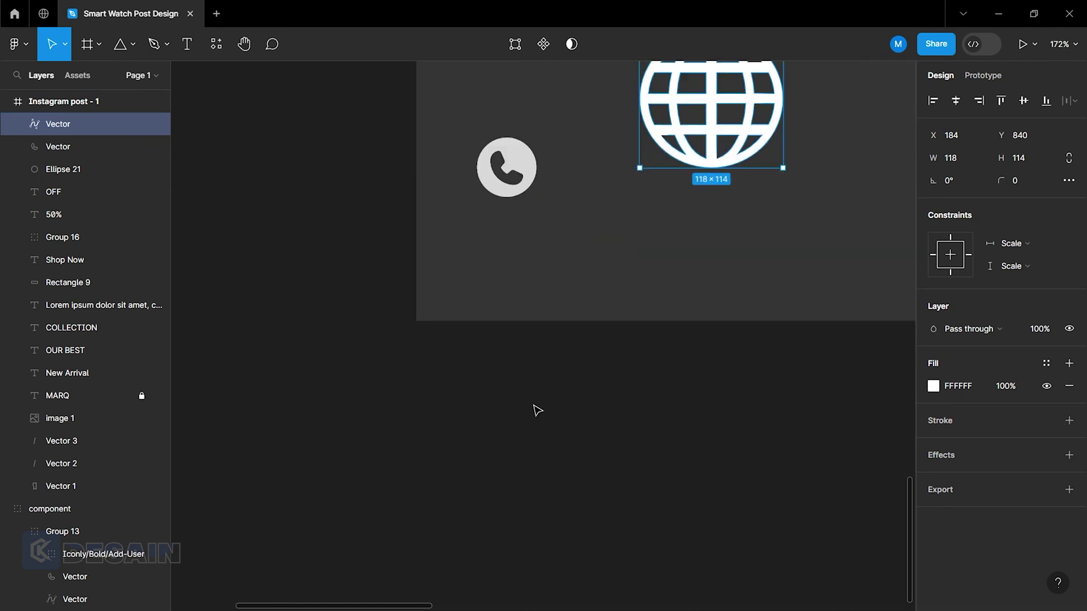
{"action": "scroll", "coordinate": [538, 410], "scroll_direction": "up", "scroll_amount": 1}
{"action": "scroll", "coordinate": [614, 380], "scroll_direction": "up", "scroll_amount": 2}
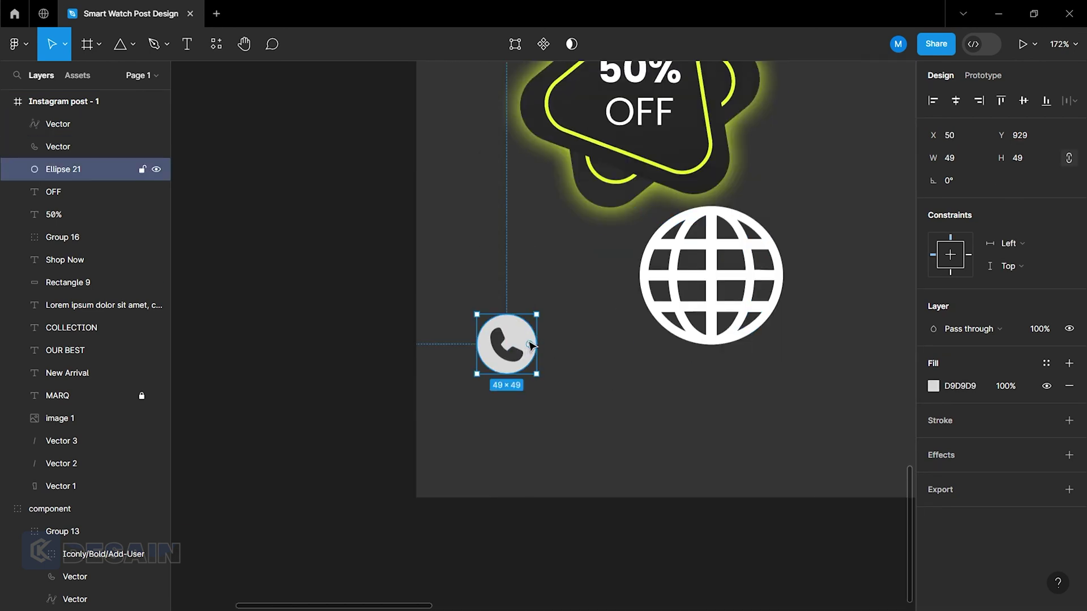
{"action": "left_click_drag", "start_coordinate": [520, 354], "coordinate": [519, 444]}
Step: Colour the globe 343434, then shrink and place it on the lower circle
{"action": "left_click", "coordinate": [690, 321]}
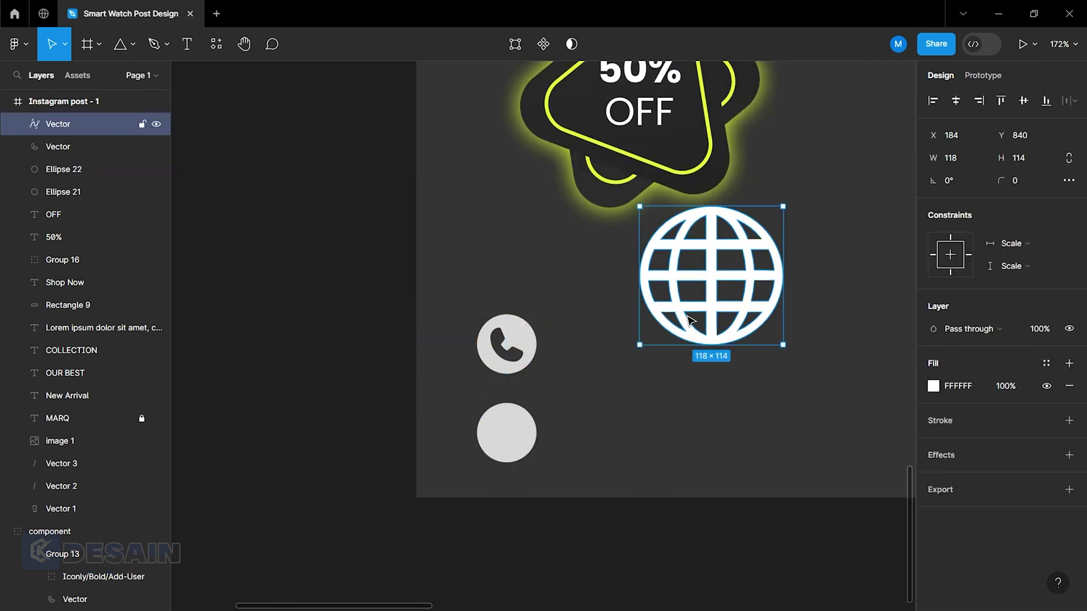
{"action": "key", "text": "i"}
{"action": "left_click", "coordinate": [512, 348]}
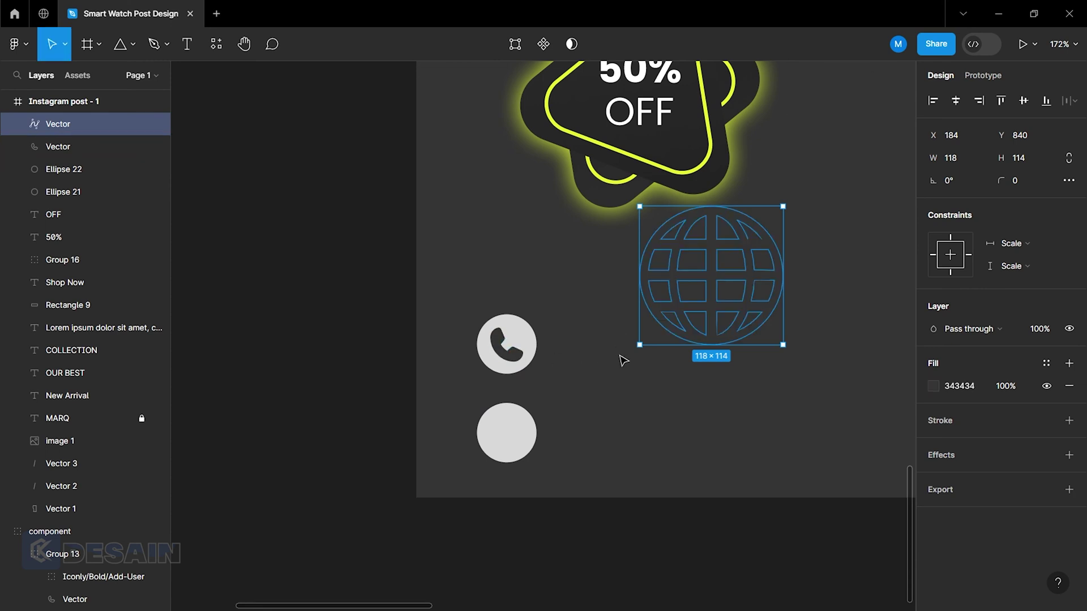
{"action": "left_click_drag", "start_coordinate": [697, 339], "coordinate": [524, 470]}
{"action": "mouse_move", "coordinate": [617, 340]}
{"action": "left_mouse_down"}
{"action": "mouse_move", "coordinate": [507, 456]}
{"action": "mouse_move", "coordinate": [512, 446]}
{"action": "left_mouse_up"}
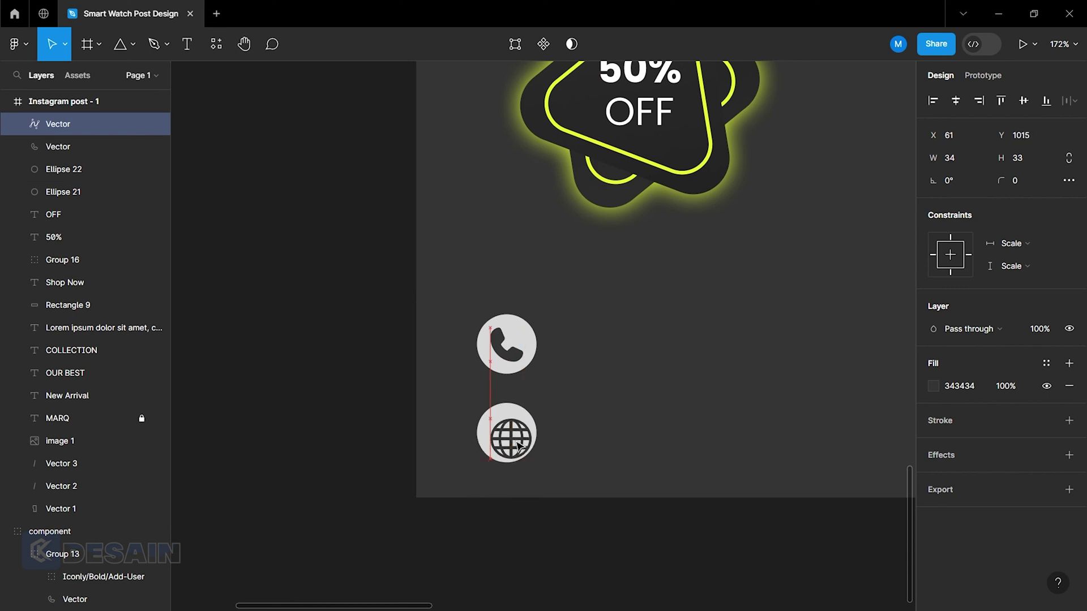
{"action": "scroll", "coordinate": [504, 446], "scroll_direction": "up", "scroll_amount": 5}
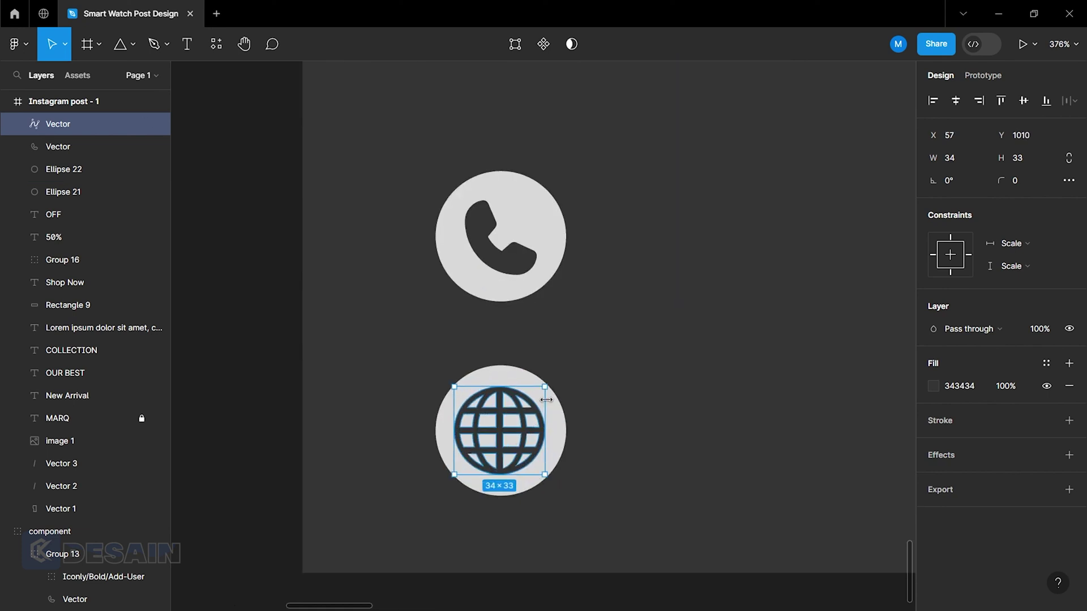
{"action": "left_click", "coordinate": [563, 419], "text": "shift"}
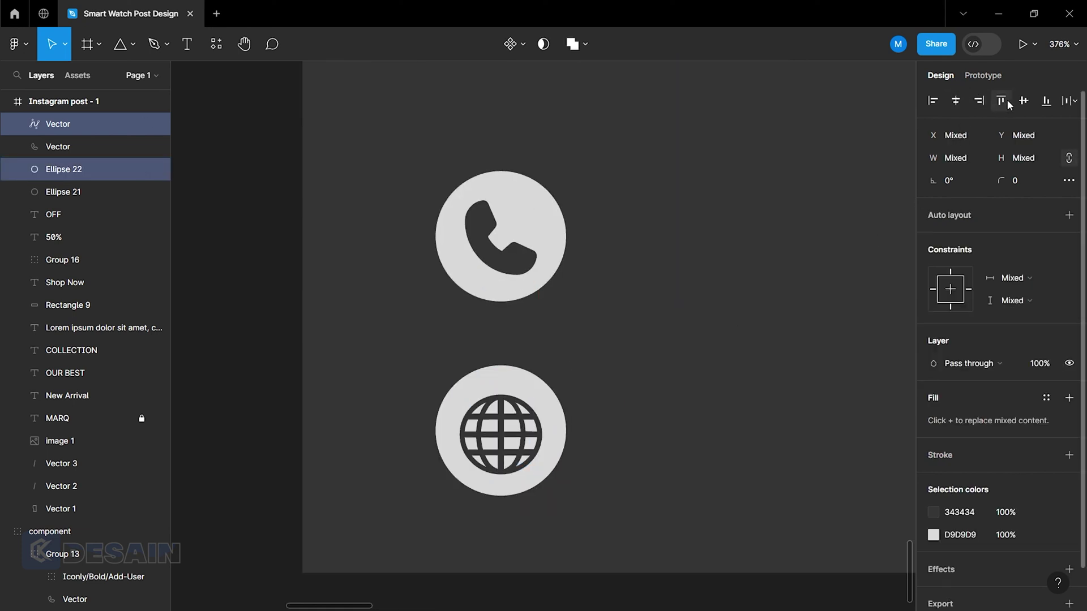
{"action": "left_click", "coordinate": [842, 253]}
{"action": "scroll", "coordinate": [723, 335], "scroll_direction": "down", "scroll_amount": 3}
{"action": "scroll", "coordinate": [531, 352], "scroll_direction": "down", "scroll_amount": 3}
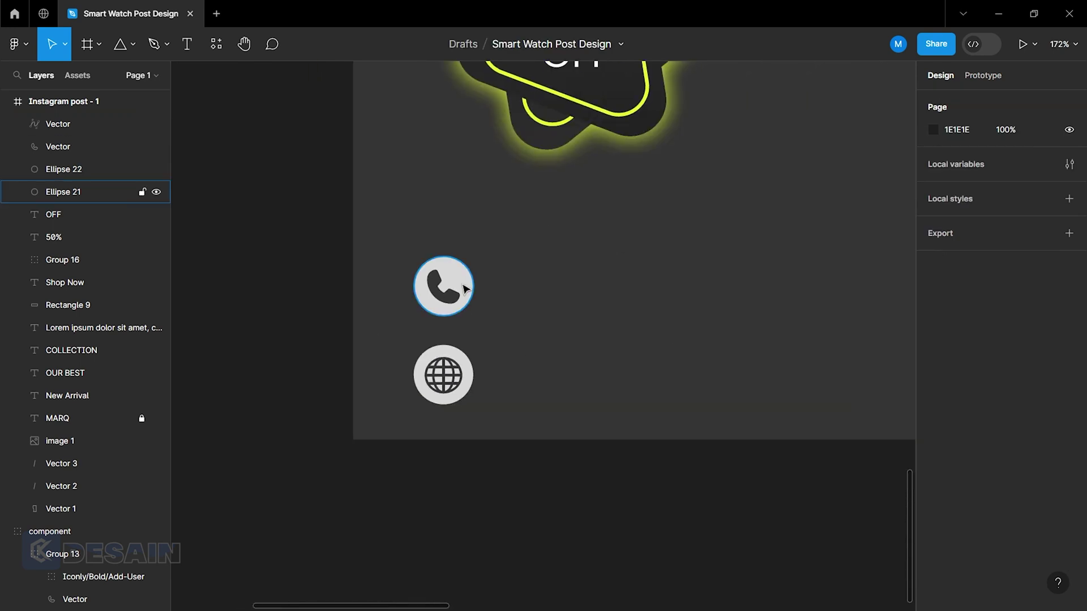
Step: Group the phone icon and the globe icon each with its circle
{"action": "left_click_drag", "start_coordinate": [404, 250], "coordinate": [473, 316]}
{"action": "key", "text": "ctrl+g"}
{"action": "left_click_drag", "start_coordinate": [400, 338], "coordinate": [474, 412]}
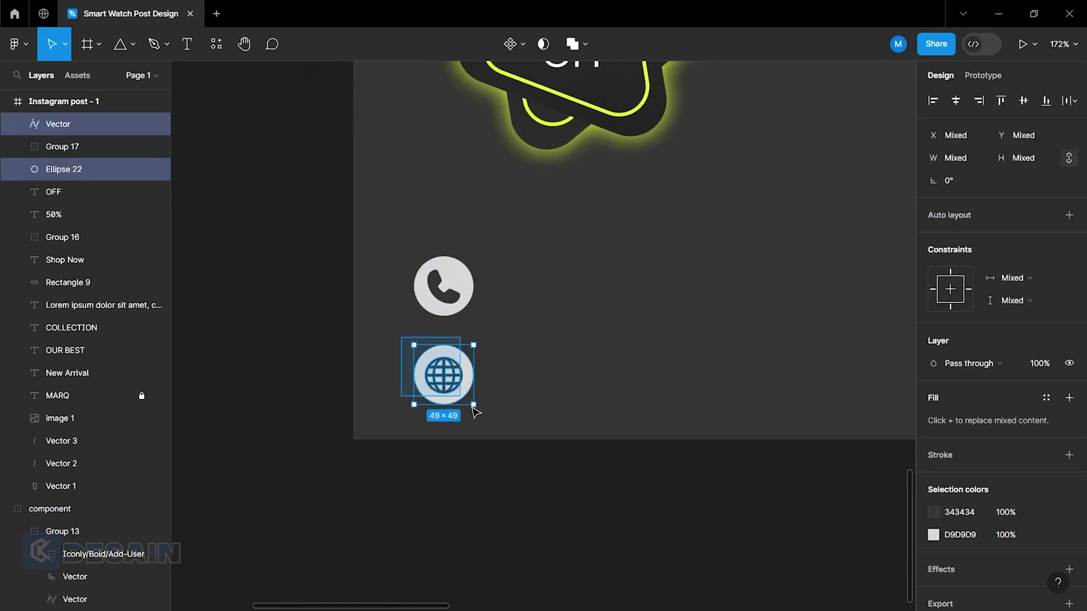
{"action": "key", "text": "ctrl+g"}
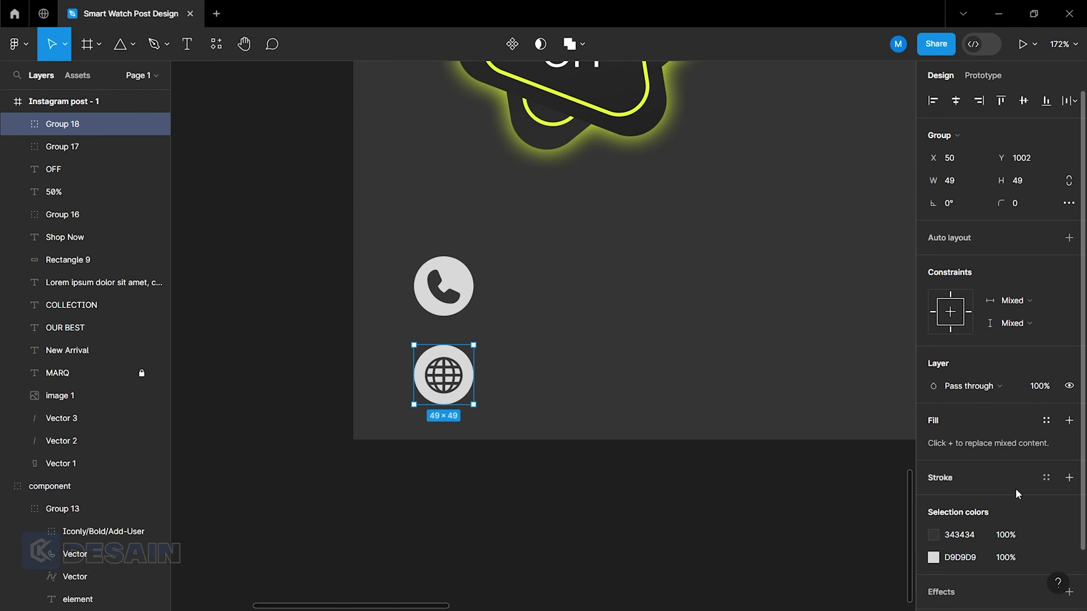
Step: Add a drop shadow to both the globe and phone groups
{"action": "scroll", "coordinate": [1013, 481], "scroll_direction": "down", "scroll_amount": 2}
{"action": "left_click", "coordinate": [1069, 524]}
{"action": "left_click", "coordinate": [84, 147]}
{"action": "left_click", "coordinate": [1069, 523]}
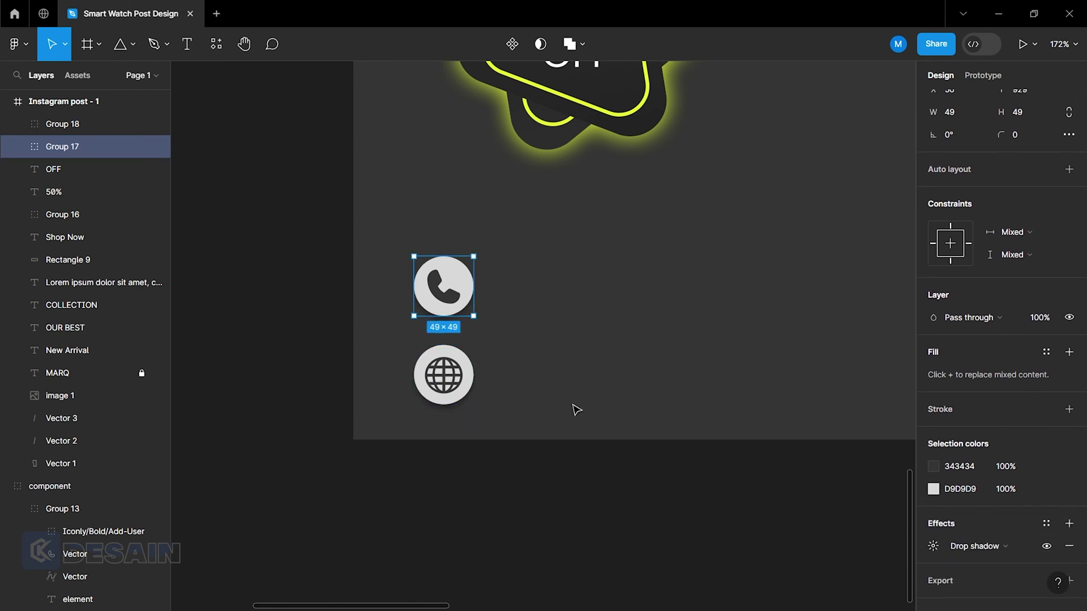
{"action": "left_click", "coordinate": [537, 408]}
Step: Resample the phone circle's fill with the eyedropper
{"action": "scroll", "coordinate": [555, 419], "scroll_direction": "down", "scroll_amount": 3}
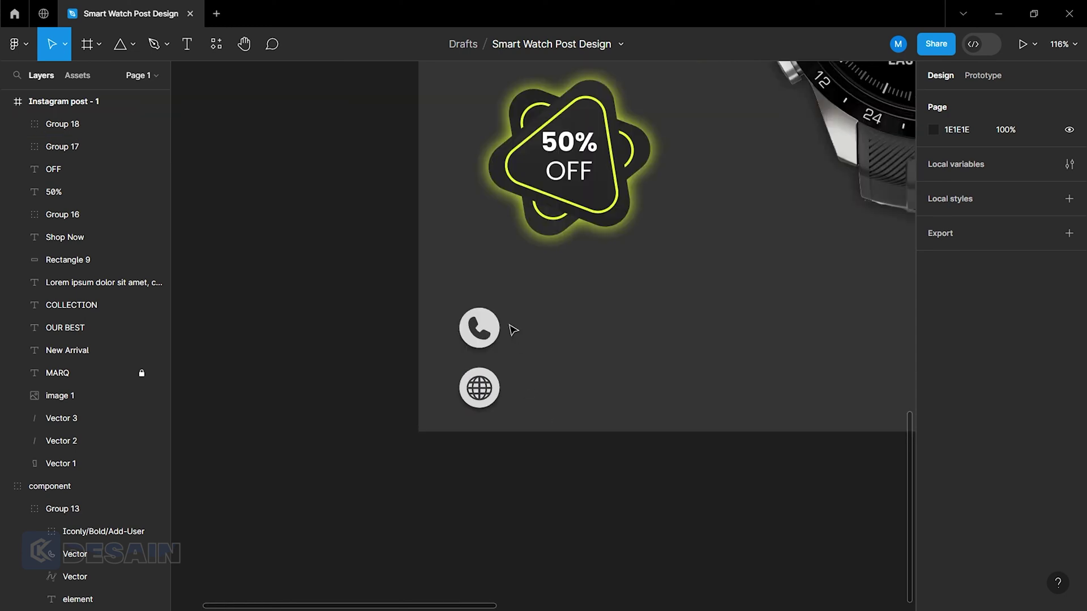
{"action": "double_click", "coordinate": [497, 323]}
{"action": "key", "text": "i"}
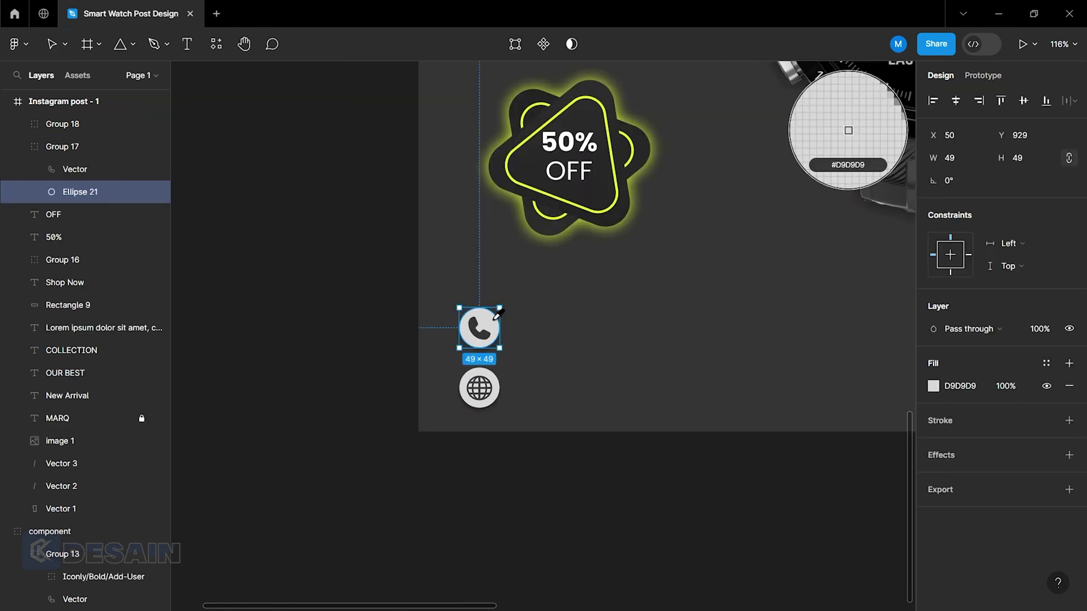
{"action": "scroll", "coordinate": [496, 316], "scroll_direction": "down", "scroll_amount": 5}
{"action": "scroll", "coordinate": [454, 202], "scroll_direction": "up", "scroll_amount": 5}
{"action": "key", "text": "Escape"}
{"action": "scroll", "coordinate": [478, 379], "scroll_direction": "down", "scroll_amount": 5}
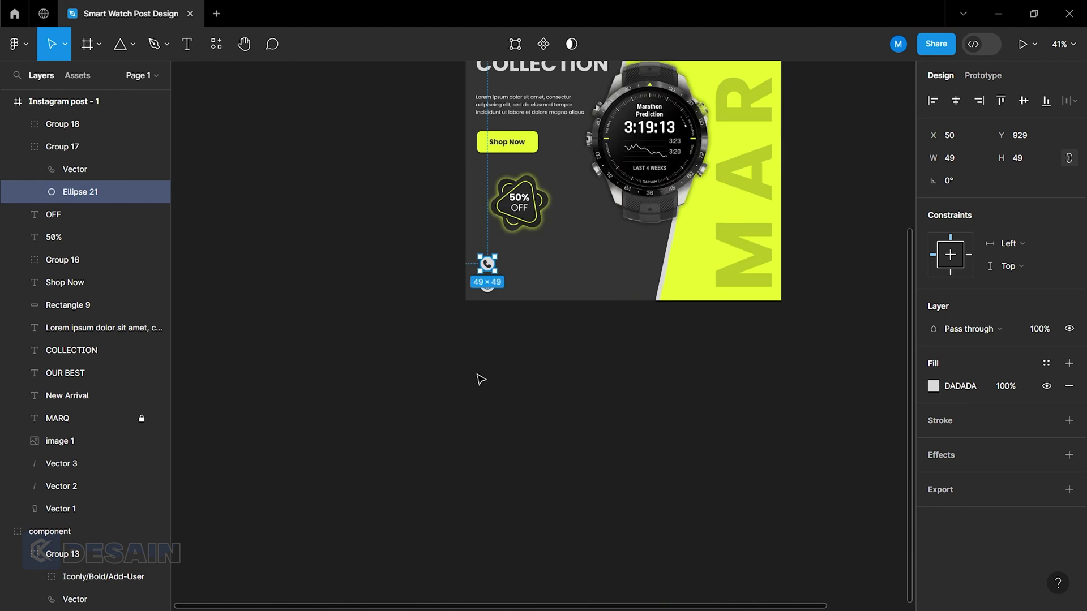
{"action": "scroll", "coordinate": [490, 304], "scroll_direction": "up", "scroll_amount": 3}
{"action": "scroll", "coordinate": [491, 283], "scroll_direction": "up", "scroll_amount": 3}
Step: Resample the globe circle's fill with the eyedropper
{"action": "double_click", "coordinate": [503, 271]}
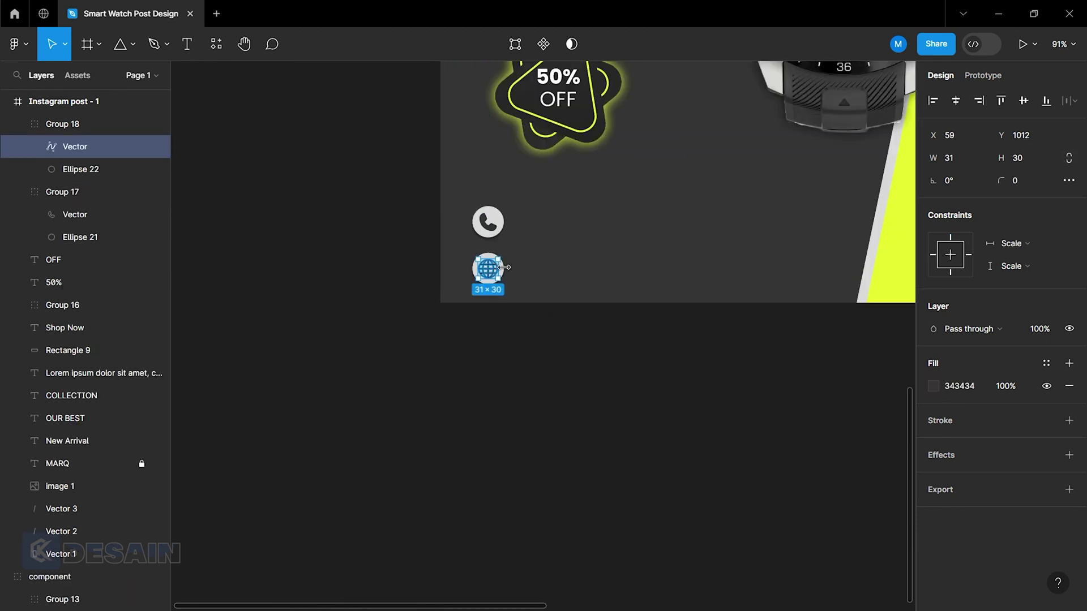
{"action": "scroll", "coordinate": [505, 267], "scroll_direction": "up", "scroll_amount": 5}
{"action": "left_click", "coordinate": [512, 270]}
{"action": "double_click", "coordinate": [507, 269]}
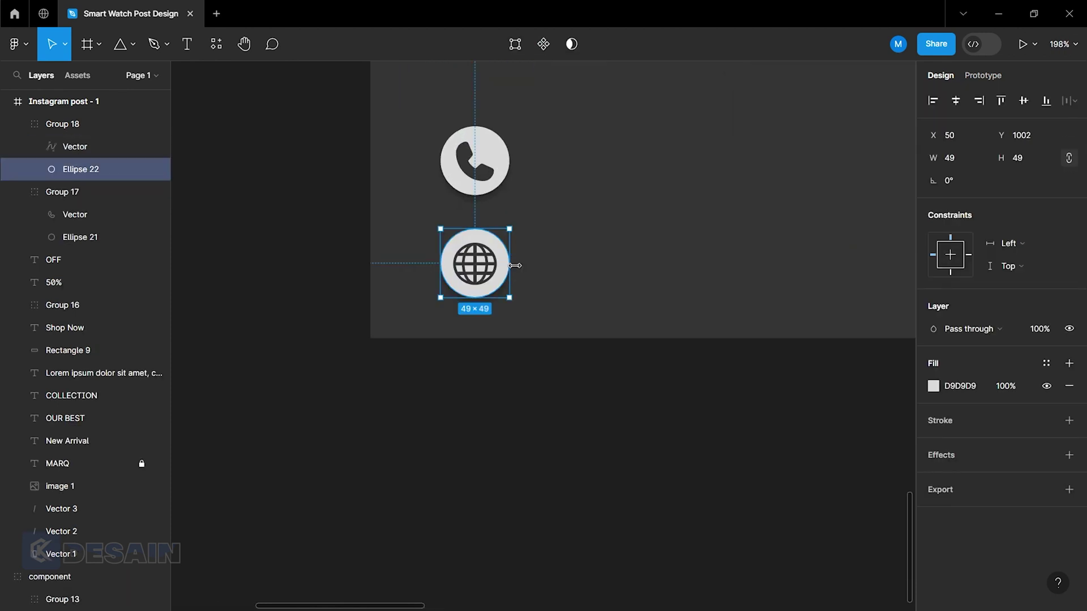
{"action": "key", "text": "i"}
{"action": "scroll", "coordinate": [516, 261], "scroll_direction": "down", "scroll_amount": 5}
{"action": "scroll", "coordinate": [498, 254], "scroll_direction": "up", "scroll_amount": 5}
{"action": "scroll", "coordinate": [497, 241], "scroll_direction": "up", "scroll_amount": 5}
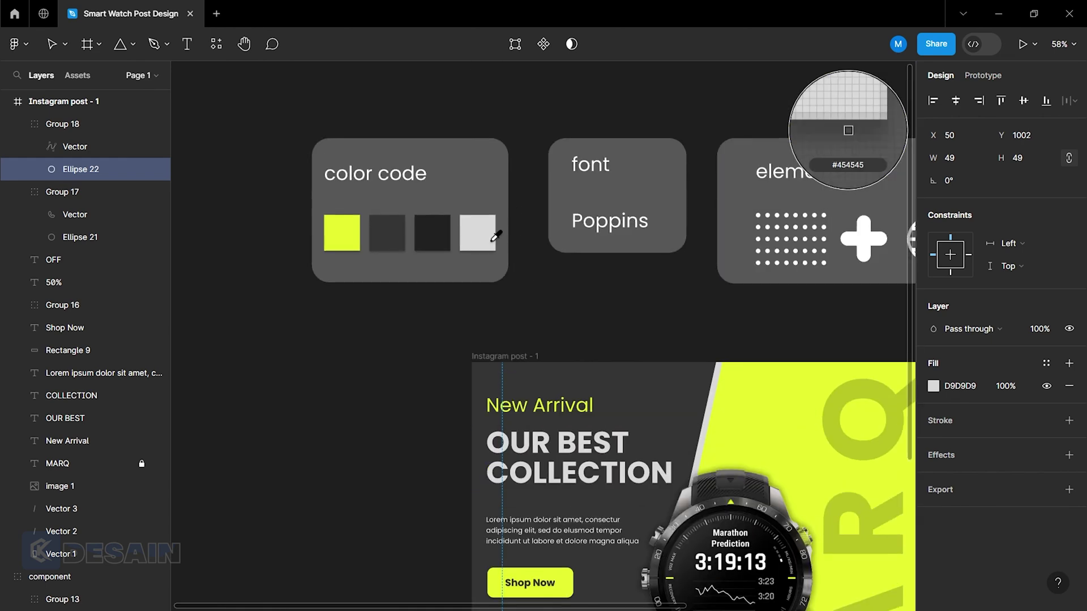
{"action": "key", "text": "Escape"}
{"action": "scroll", "coordinate": [512, 318], "scroll_direction": "down", "scroll_amount": 5}
{"action": "key", "text": "Escape"}
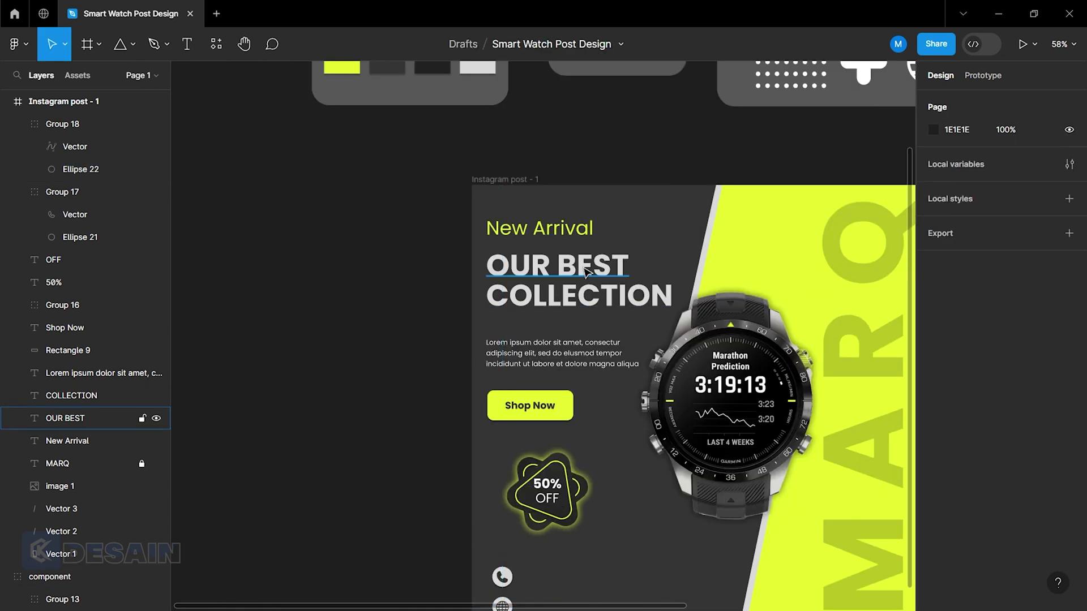
Step: Recolour the Lorem ipsum paragraph to the light grey DADADA swatch
{"action": "left_click", "coordinate": [587, 272]}
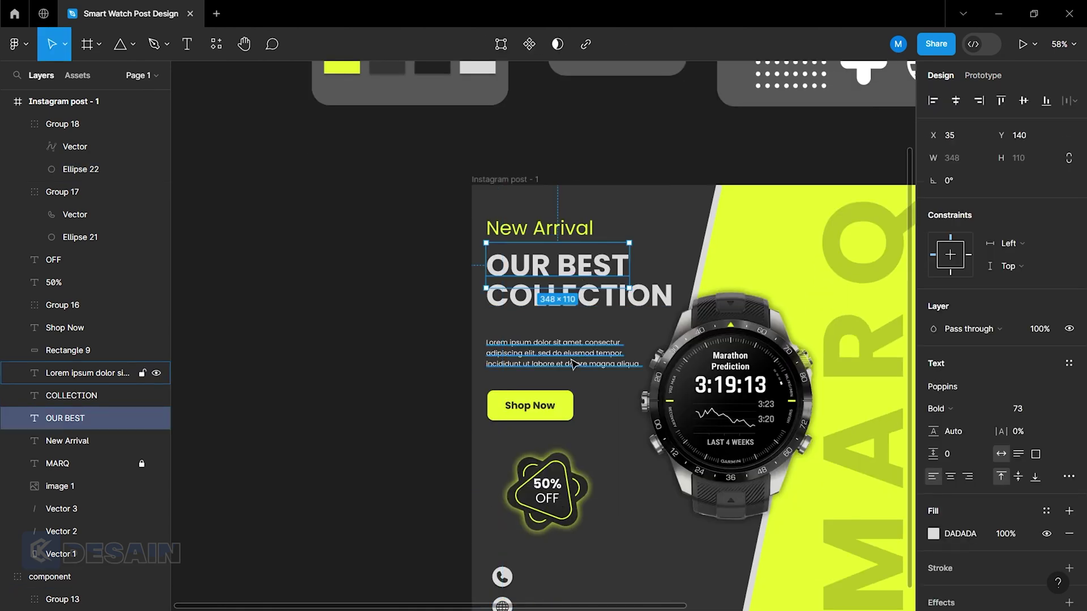
{"action": "left_click", "coordinate": [575, 364]}
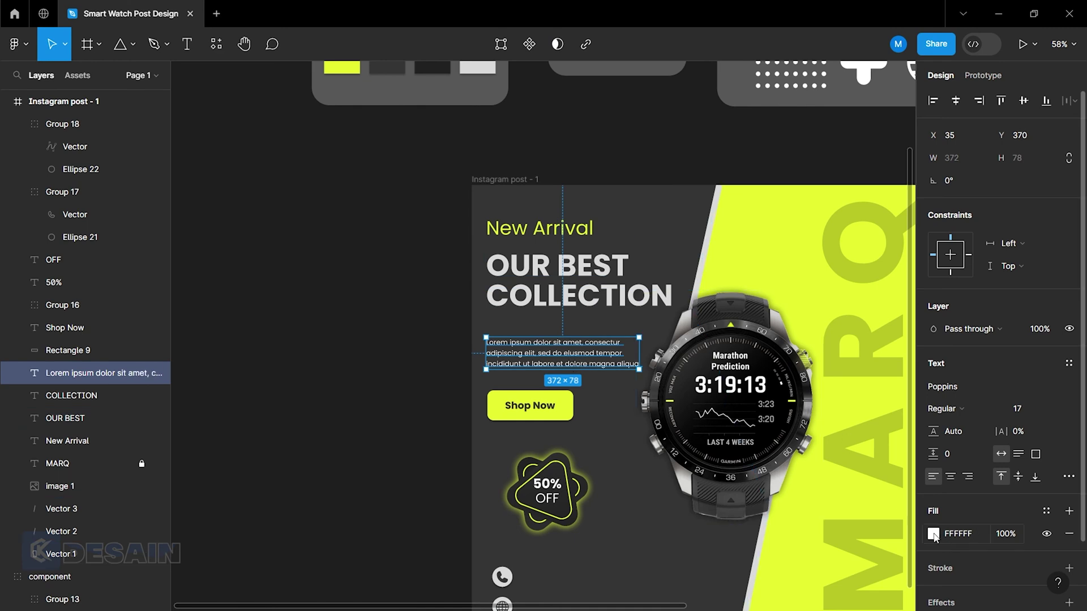
{"action": "left_click", "coordinate": [934, 537]}
{"action": "left_click", "coordinate": [766, 442]}
{"action": "scroll", "coordinate": [474, 272], "scroll_direction": "up", "scroll_amount": 3}
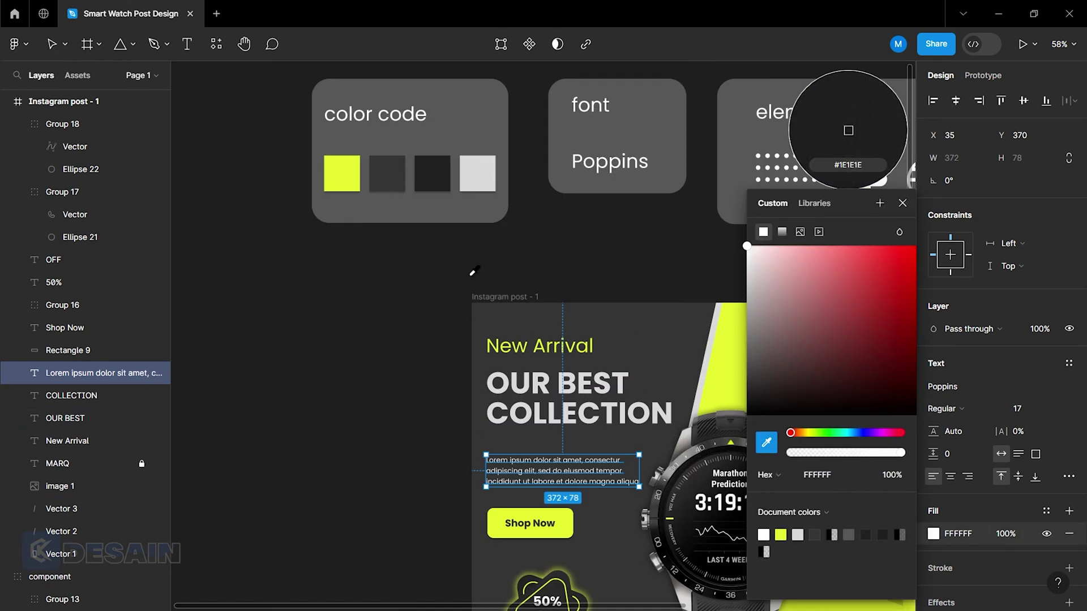
{"action": "left_click", "coordinate": [481, 182]}
{"action": "left_click", "coordinate": [805, 257]}
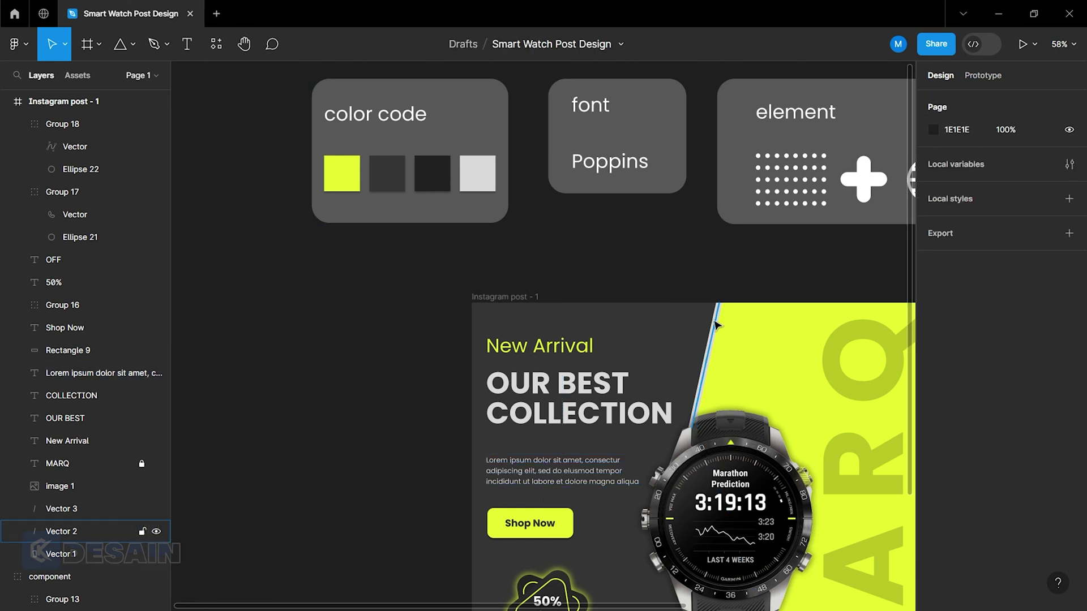
{"action": "scroll", "coordinate": [716, 324], "scroll_direction": "down", "scroll_amount": 4}
{"action": "scroll", "coordinate": [527, 477], "scroll_direction": "up", "scroll_amount": 2}
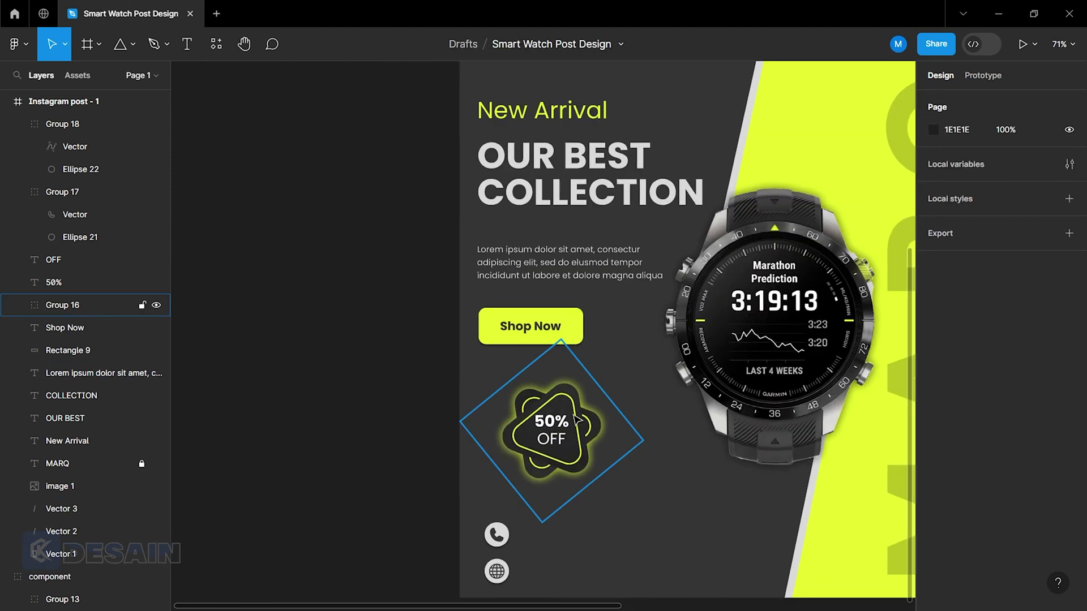
Step: Recolour the 50% badge text to light grey DADADA
{"action": "left_click", "coordinate": [550, 422]}
{"action": "left_click", "coordinate": [932, 534]}
{"action": "left_click", "coordinate": [766, 443]}
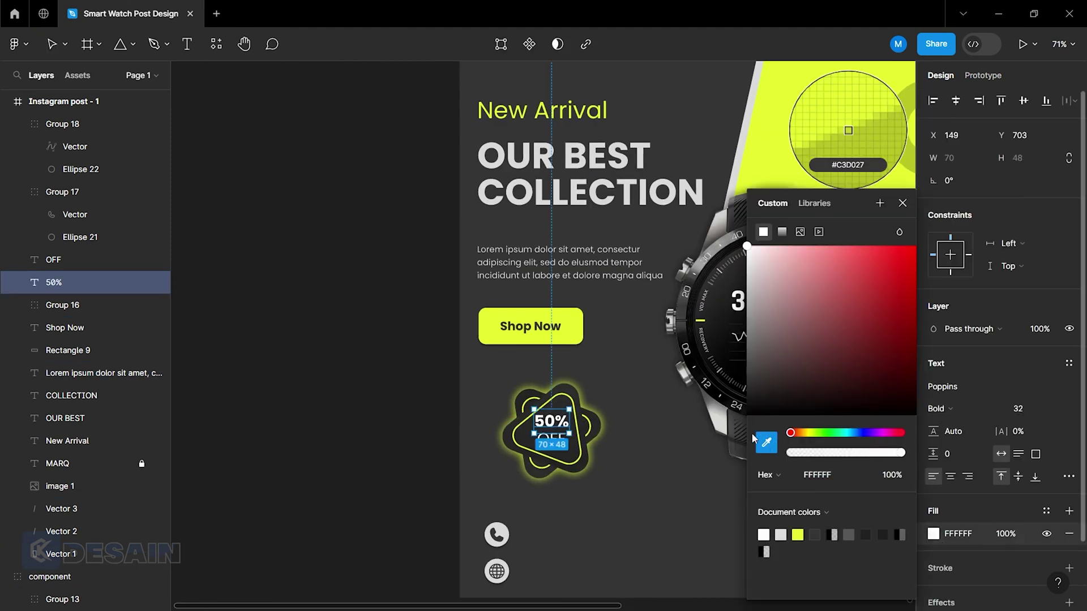
{"action": "scroll", "coordinate": [572, 308], "scroll_direction": "down", "scroll_amount": 4}
{"action": "scroll", "coordinate": [552, 258], "scroll_direction": "up", "scroll_amount": 9}
{"action": "left_click", "coordinate": [468, 138]}
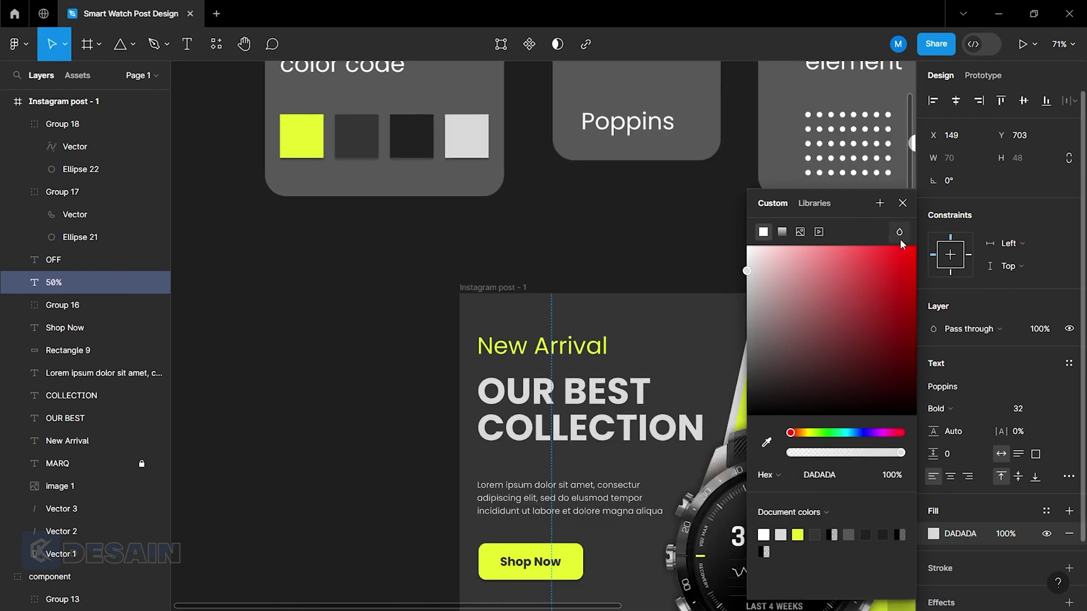
{"action": "key", "text": "Escape"}
{"action": "scroll", "coordinate": [707, 511], "scroll_direction": "down", "scroll_amount": 5}
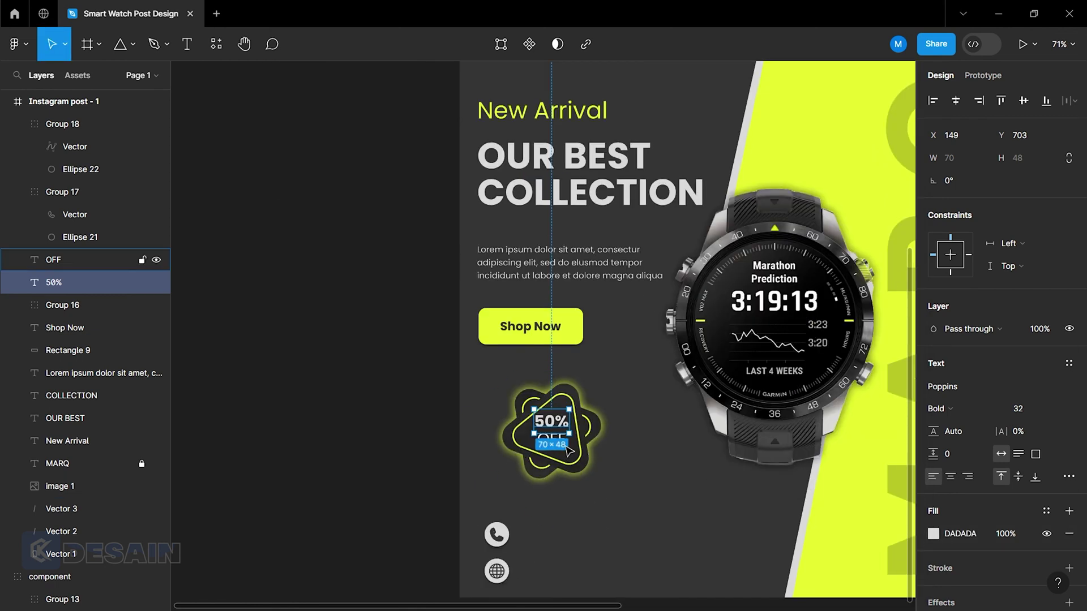
{"action": "key", "text": "Escape"}
Step: Recolour the OFF badge text to light grey DADADA
{"action": "left_click", "coordinate": [54, 259]}
{"action": "left_click", "coordinate": [933, 534]}
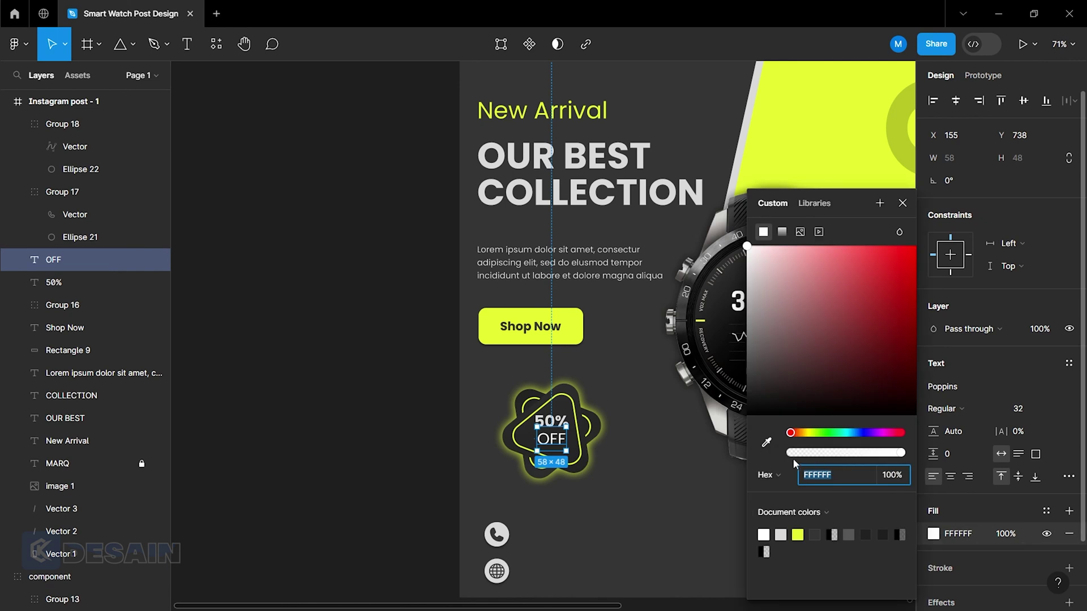
{"action": "left_click", "coordinate": [766, 442]}
{"action": "scroll", "coordinate": [605, 373], "scroll_direction": "up", "scroll_amount": 4}
{"action": "left_click", "coordinate": [467, 136]}
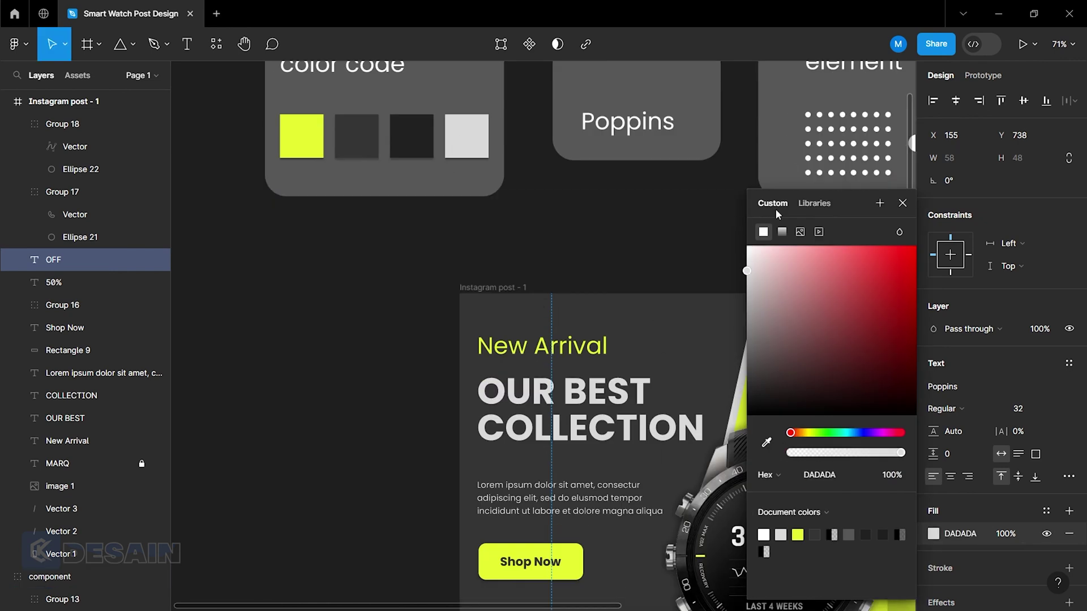
{"action": "left_click", "coordinate": [741, 273]}
{"action": "scroll", "coordinate": [740, 273], "scroll_direction": "down", "scroll_amount": 5}
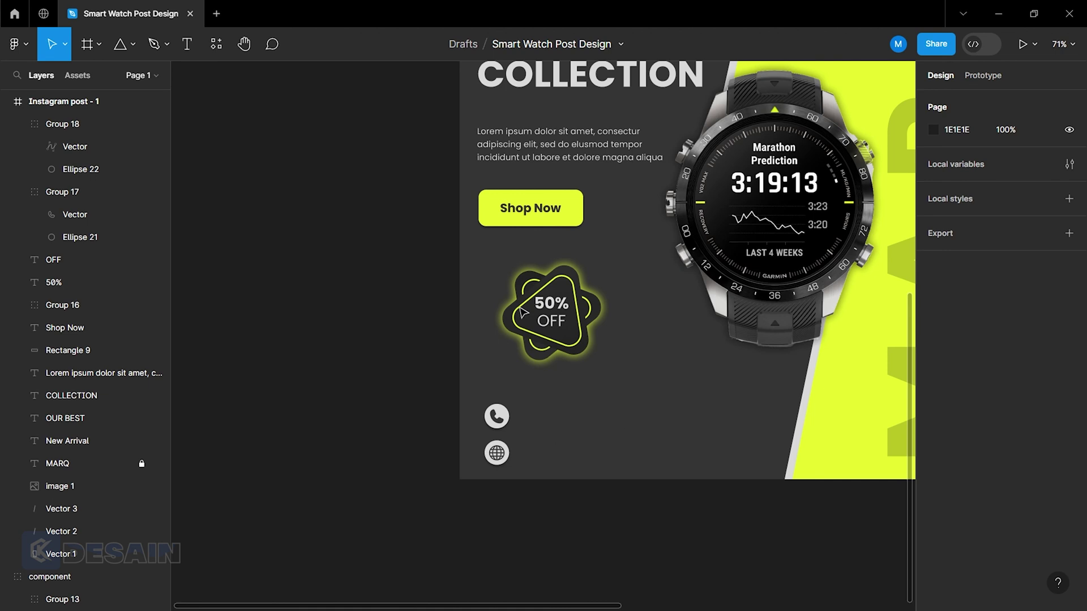
Step: Add a placeholder phone number in 16 Medium beside the phone icon
{"action": "left_click", "coordinate": [201, 46]}
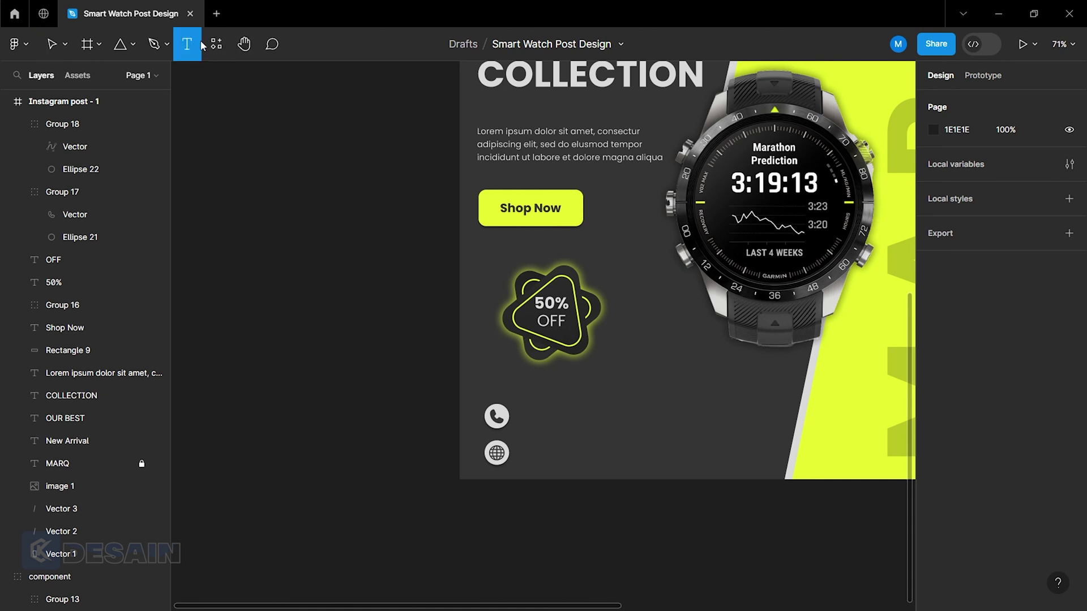
{"action": "left_click", "coordinate": [536, 414]}
{"action": "key", "text": "ctrl+v"}
{"action": "key", "text": "ctrl+a"}
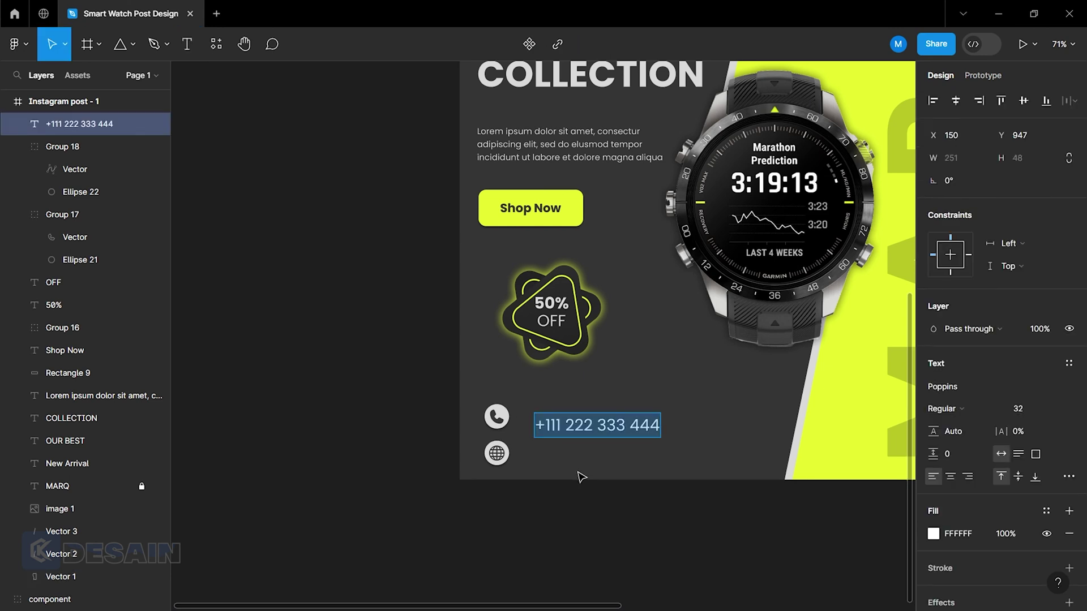
{"action": "left_click", "coordinate": [1018, 408]}
{"action": "type", "text": "16"}
{"action": "key", "text": "Return"}
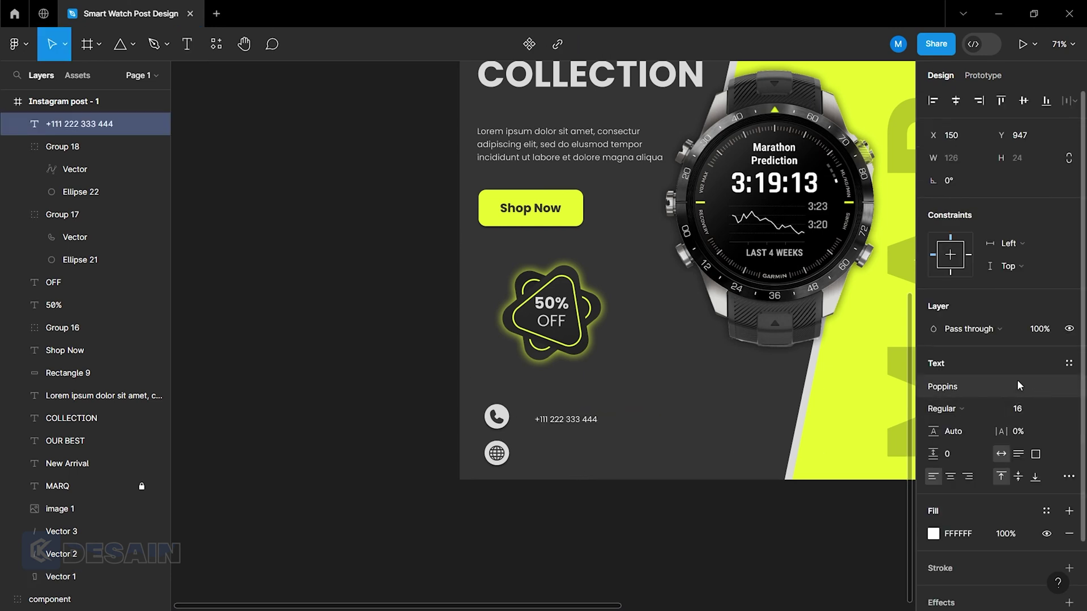
{"action": "left_click", "coordinate": [965, 408]}
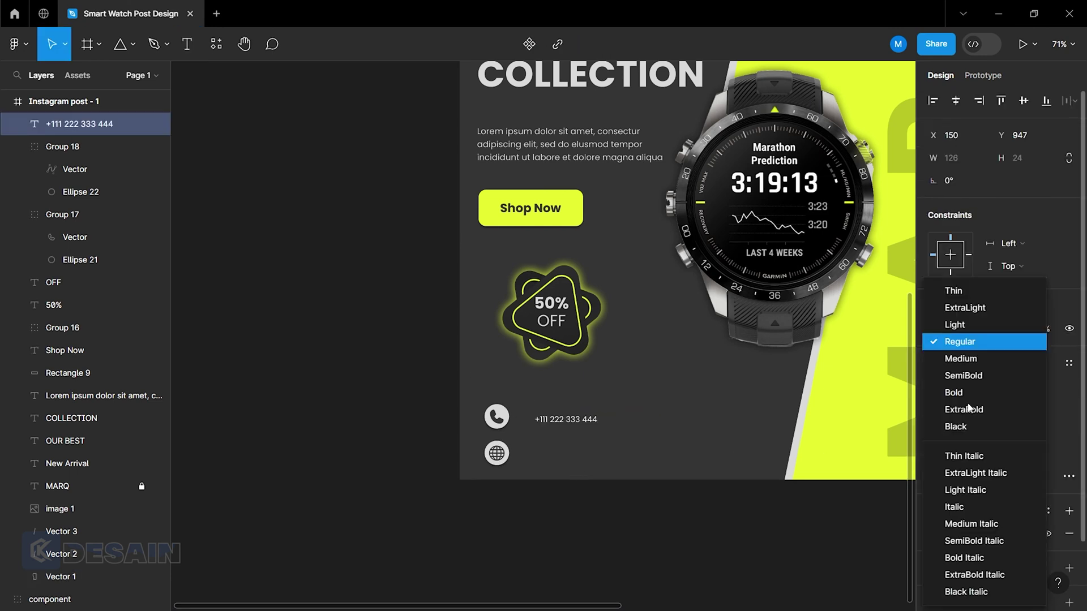
{"action": "left_click", "coordinate": [970, 363]}
{"action": "key", "text": "Escape"}
{"action": "scroll", "coordinate": [659, 418], "scroll_direction": "up", "scroll_amount": 5}
{"action": "mouse_move", "coordinate": [659, 397]}
{"action": "left_mouse_down"}
{"action": "mouse_move", "coordinate": [623, 391]}
{"action": "mouse_move", "coordinate": [664, 390]}
{"action": "left_mouse_up"}
{"action": "left_click", "coordinate": [690, 438]}
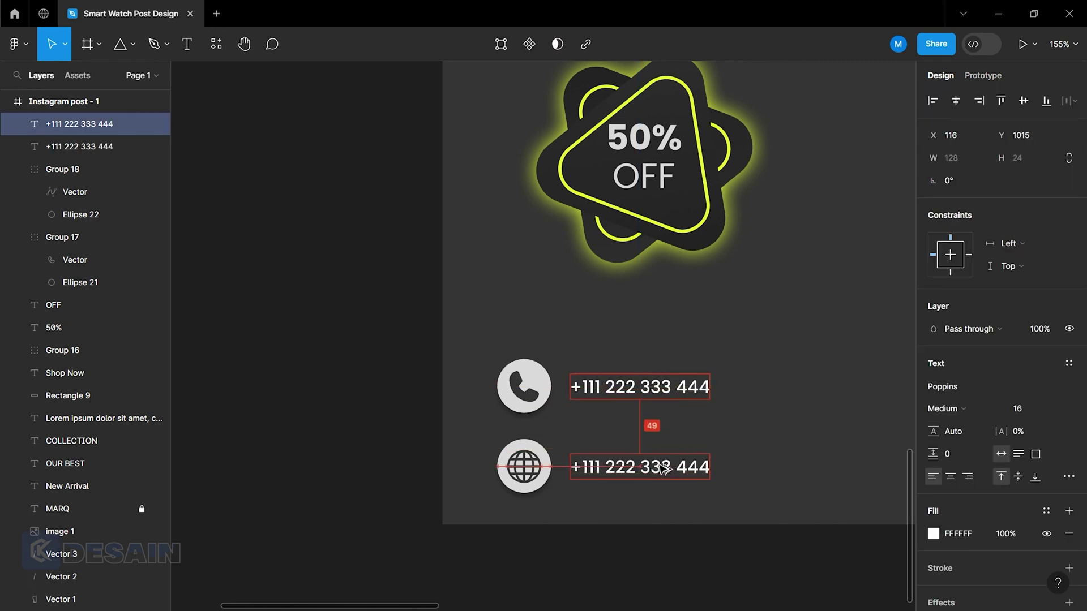
{"action": "double_click", "coordinate": [660, 468]}
{"action": "type", "text": "WWW.Website.com"}
{"action": "key", "text": "Escape"}
{"action": "left_click", "coordinate": [768, 530]}
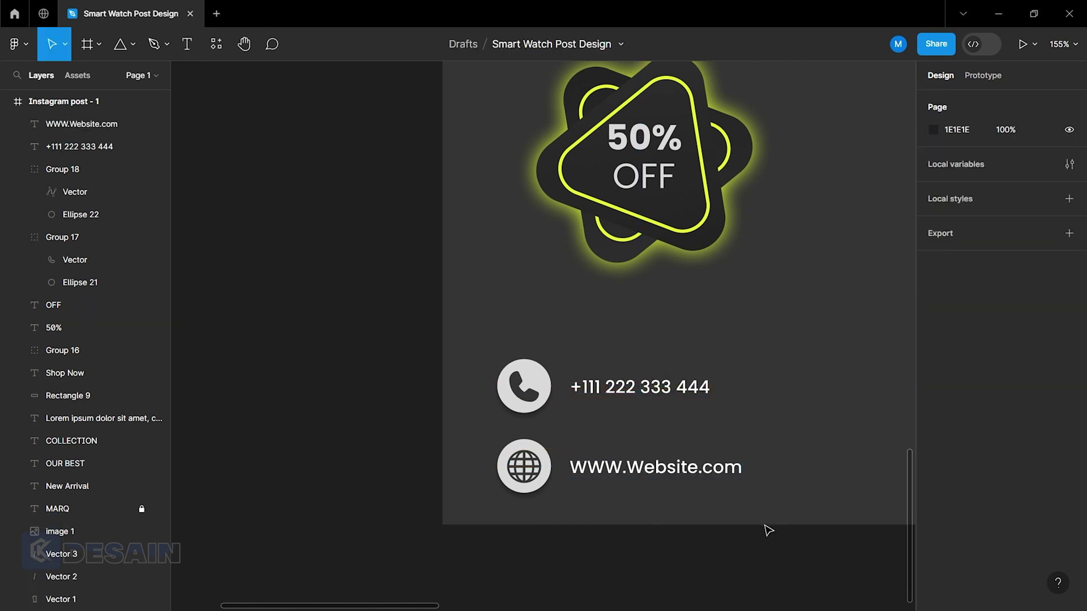
Step: Group the phone icon with its number and the globe icon with the website text
{"action": "left_click_drag", "start_coordinate": [504, 374], "coordinate": [690, 409]}
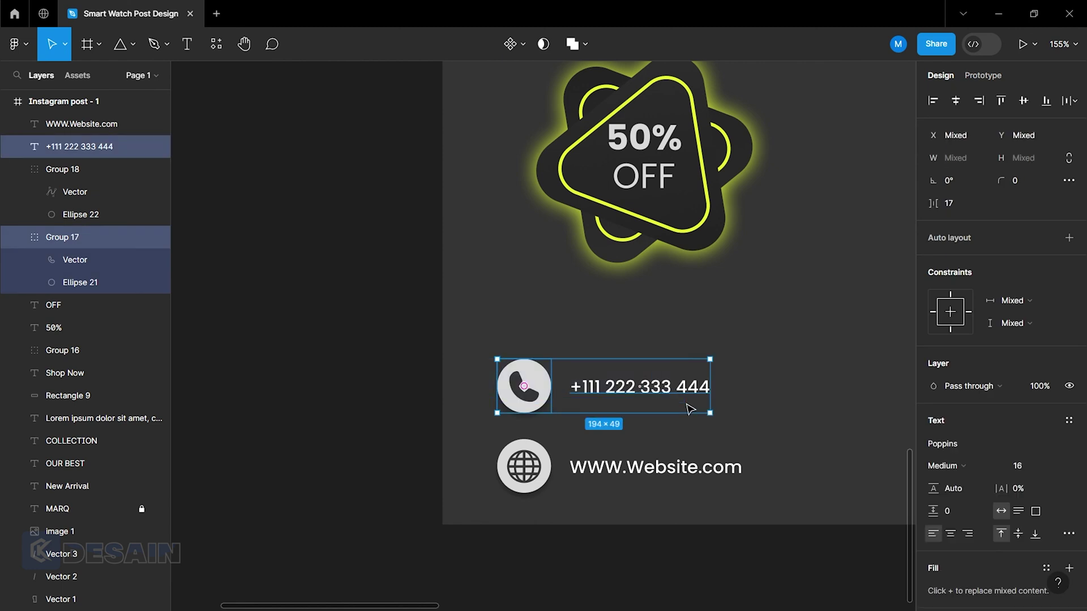
{"action": "key", "text": "ctrl+g"}
{"action": "left_click", "coordinate": [731, 416]}
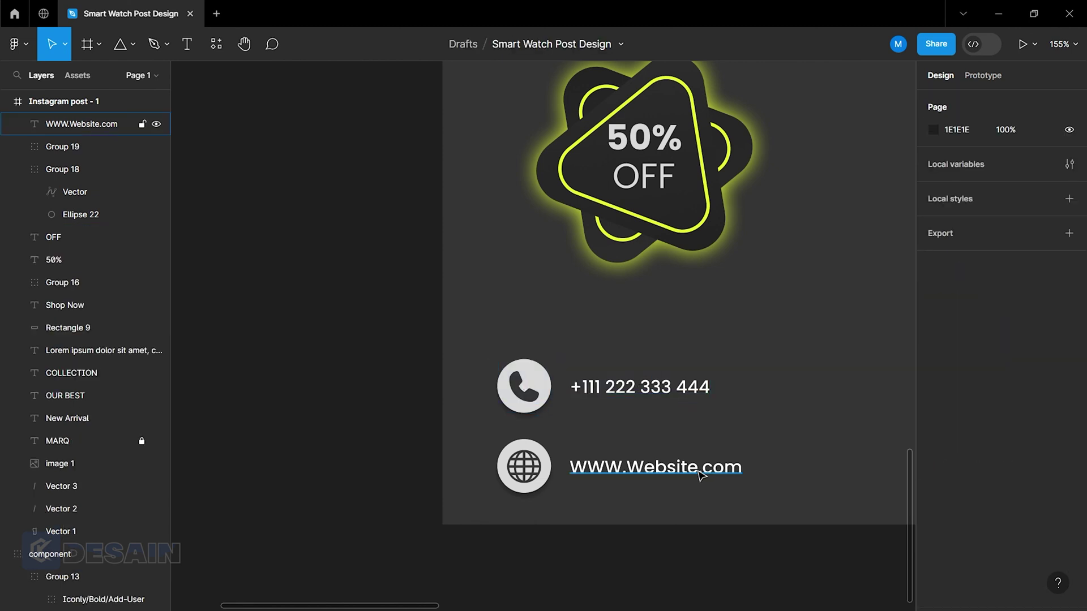
{"action": "left_click_drag", "start_coordinate": [704, 471], "coordinate": [547, 481]}
{"action": "left_click", "coordinate": [565, 487]}
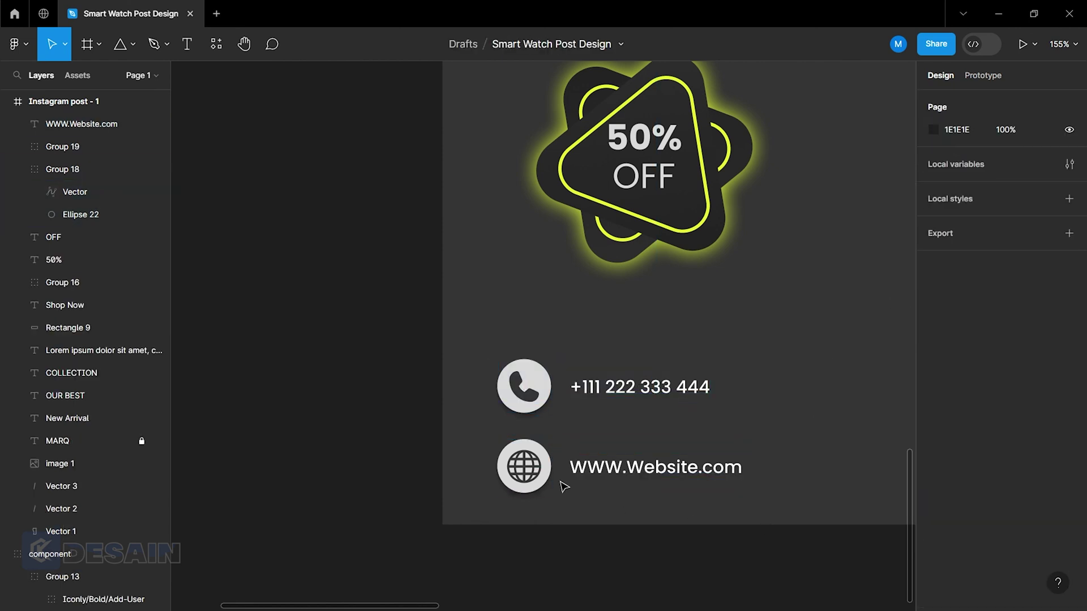
{"action": "left_click_drag", "start_coordinate": [780, 475], "coordinate": [476, 482]}
{"action": "key", "text": "ctrl+g"}
Step: Alt-drag a copy of the watch image to the left side of the post
{"action": "left_click", "coordinate": [595, 573]}
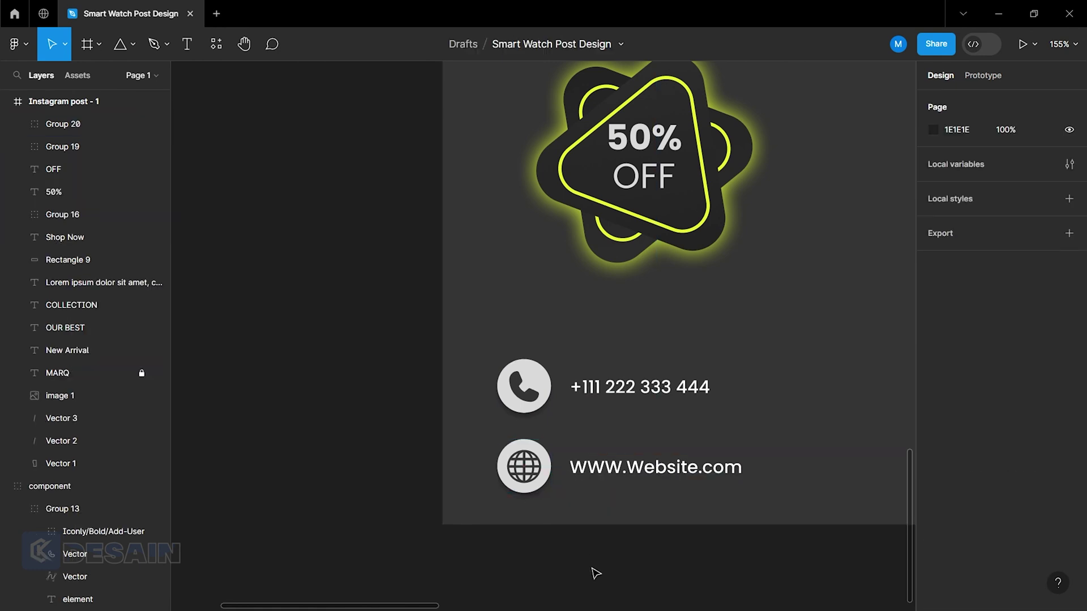
{"action": "scroll", "coordinate": [510, 396], "scroll_direction": "down", "scroll_amount": 5}
{"action": "scroll", "coordinate": [566, 396], "scroll_direction": "down", "scroll_amount": 5}
{"action": "scroll", "coordinate": [572, 376], "scroll_direction": "down", "scroll_amount": 3}
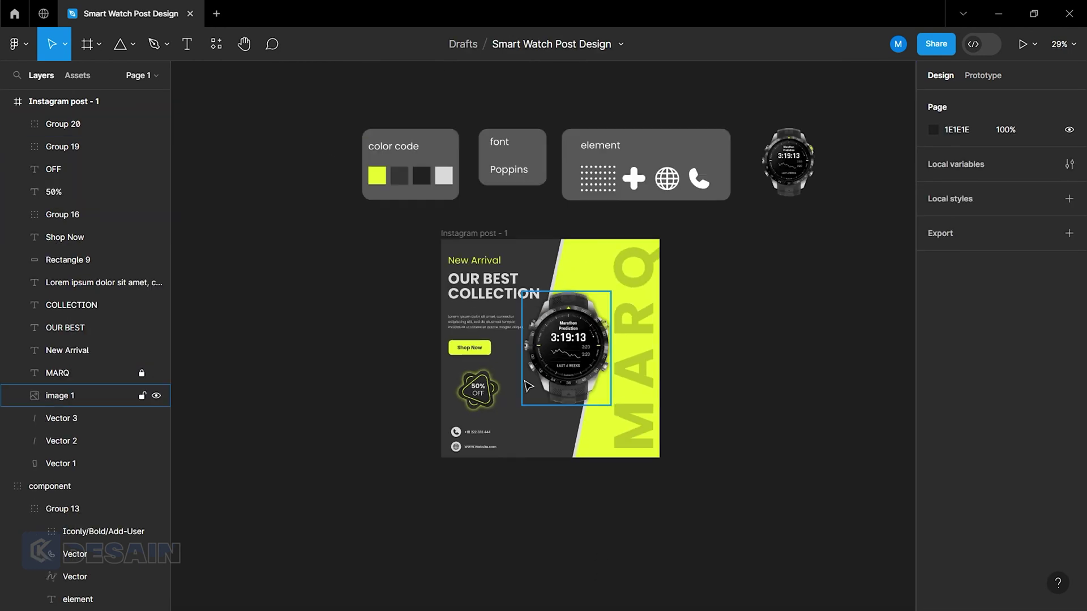
{"action": "scroll", "coordinate": [595, 365], "scroll_direction": "up", "scroll_amount": 3}
{"action": "left_click", "coordinate": [595, 365]}
{"action": "left_click_drag", "start_coordinate": [594, 365], "coordinate": [443, 369]}
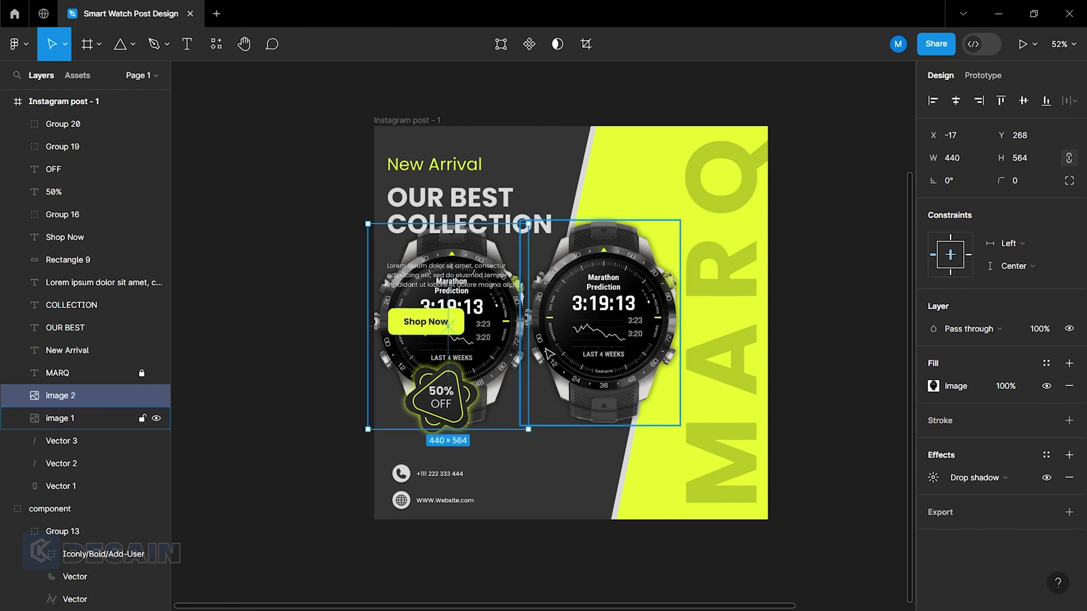
Step: Enlarge the watch copy to about 1019×1306, fade its fill, and move it behind the lime panel
{"action": "left_click_drag", "start_coordinate": [525, 434], "coordinate": [593, 523]}
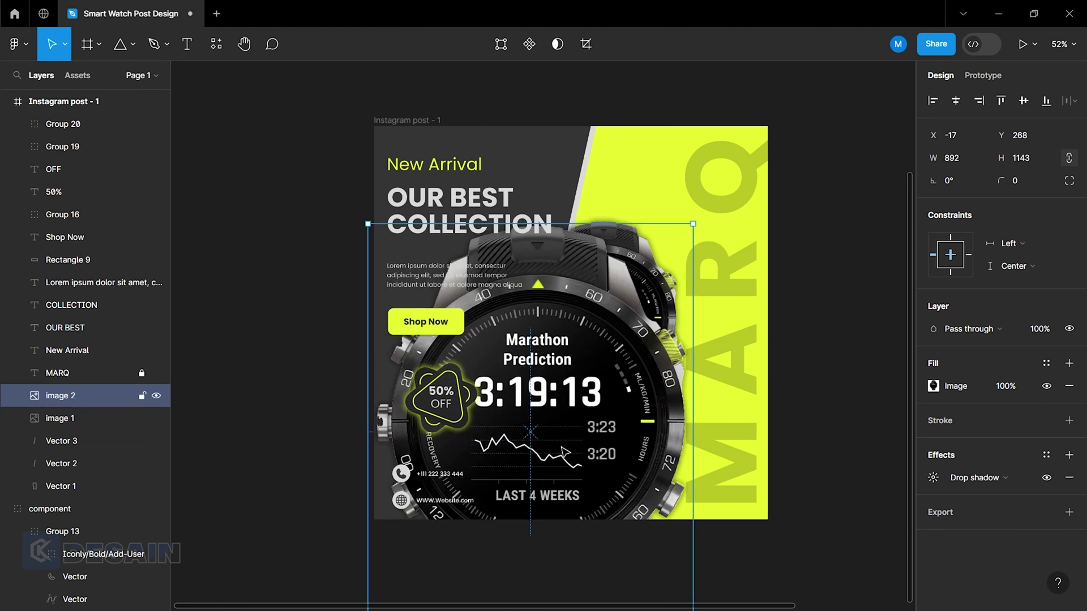
{"action": "left_click_drag", "start_coordinate": [465, 337], "coordinate": [510, 368]}
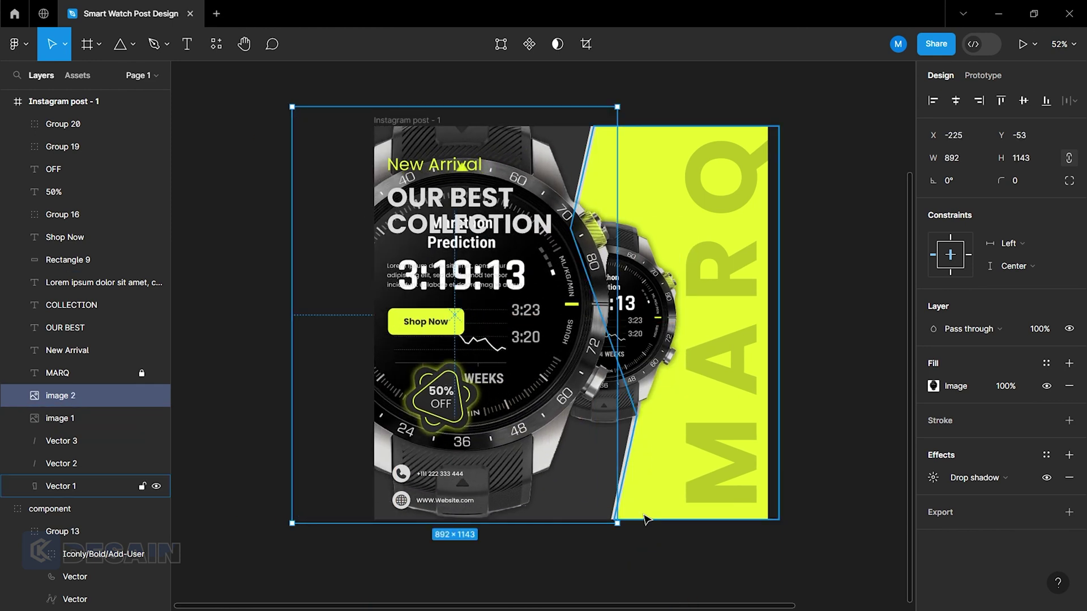
{"action": "scroll", "coordinate": [566, 368], "scroll_direction": "down", "scroll_amount": 2}
{"action": "mouse_move", "coordinate": [572, 430]}
{"action": "left_mouse_down"}
{"action": "mouse_move", "coordinate": [596, 468]}
{"action": "mouse_move", "coordinate": [571, 468]}
{"action": "left_mouse_up"}
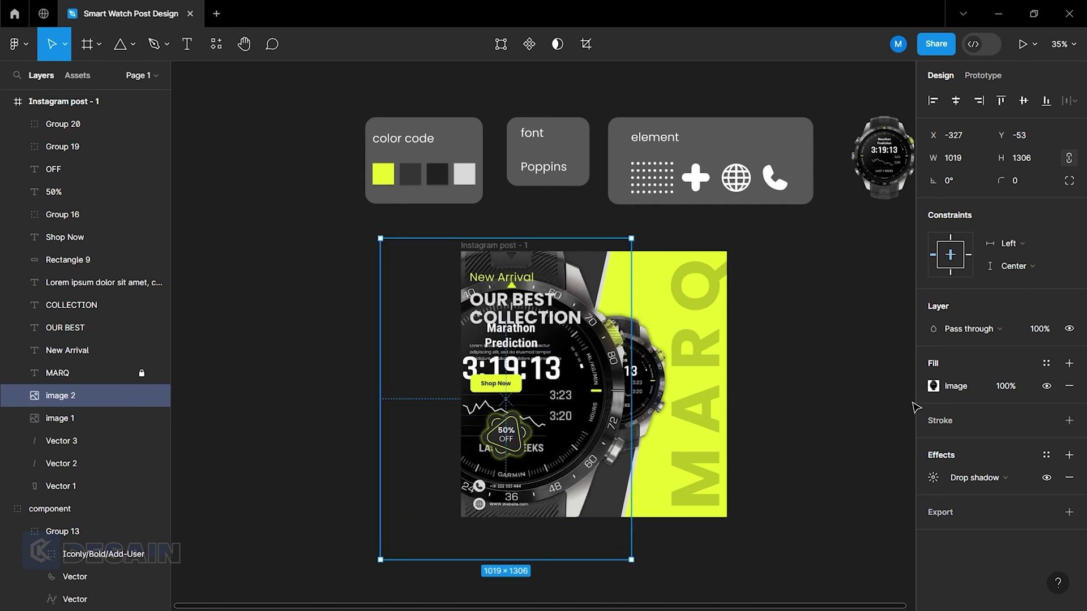
{"action": "type", "text": "20"}
{"action": "key", "text": "Return"}
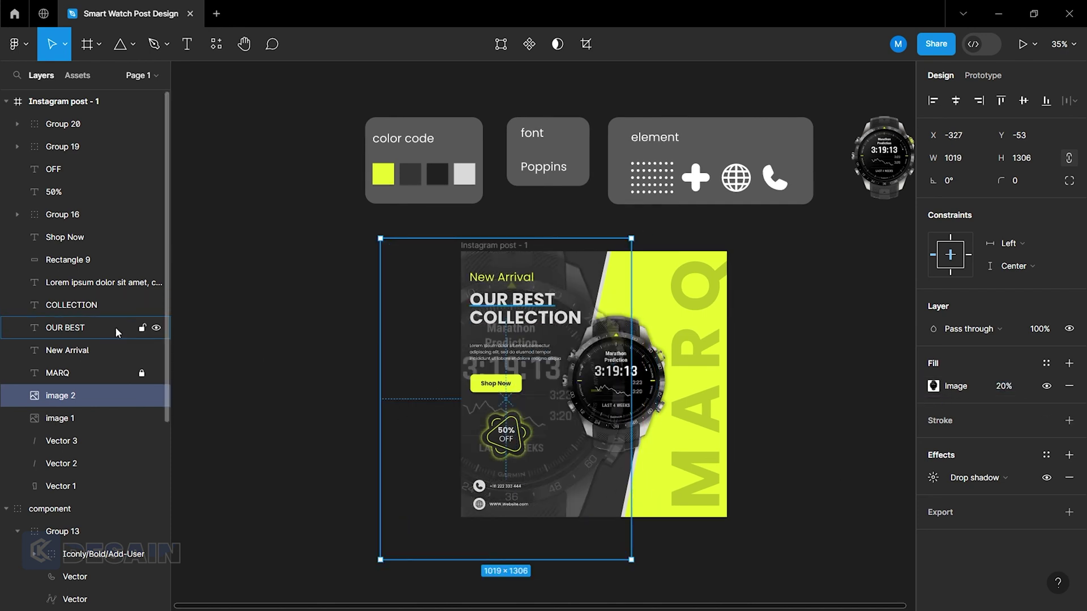
{"action": "left_click_drag", "start_coordinate": [99, 506], "coordinate": [99, 499]}
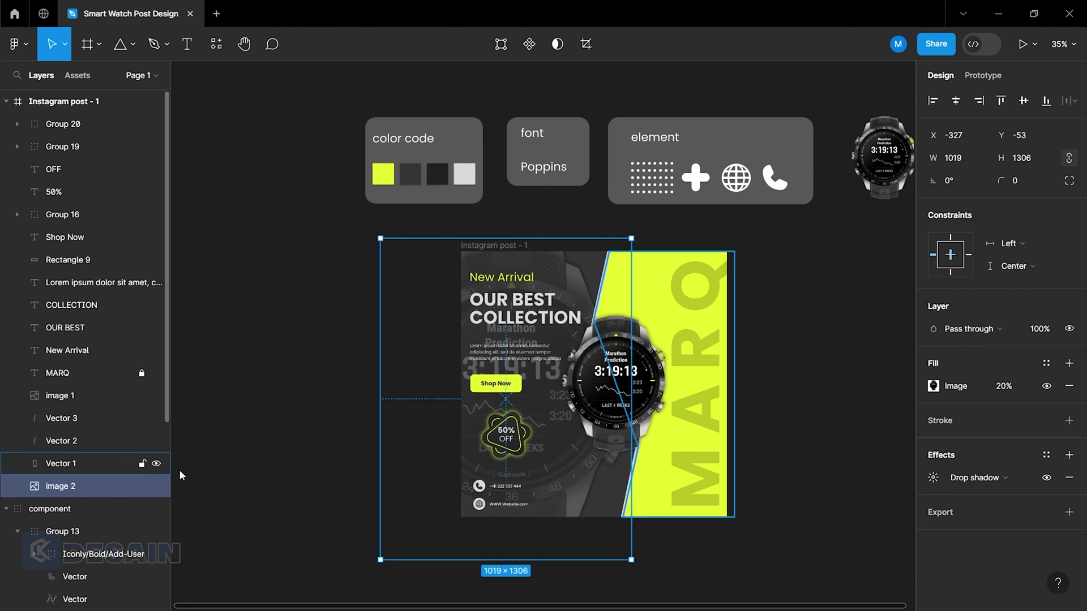
{"action": "left_click", "coordinate": [818, 580]}
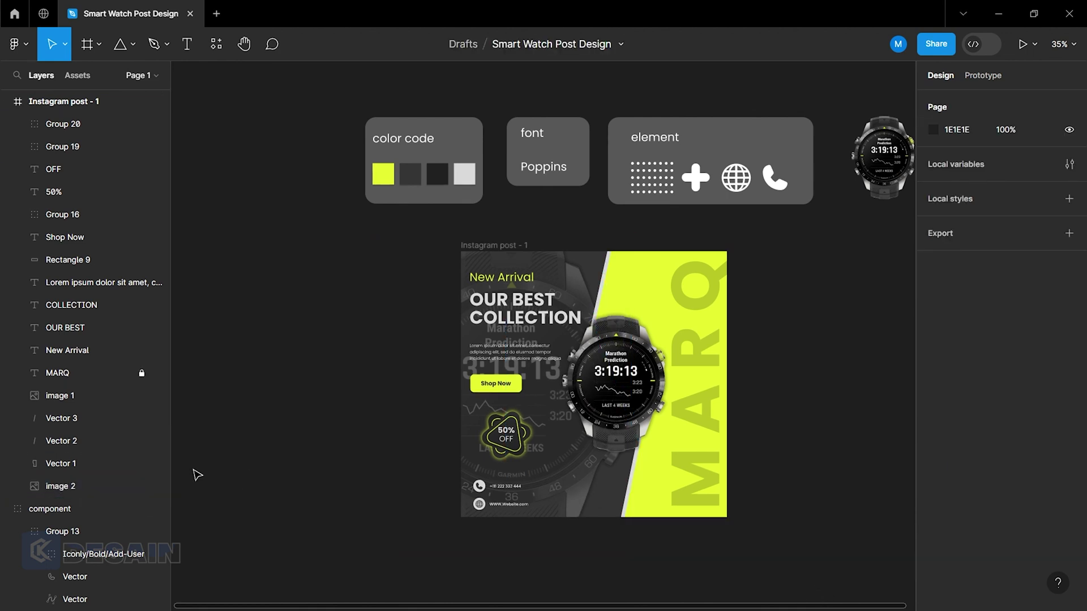
Step: Remove the drop shadow from the faded background watch copy
{"action": "left_click", "coordinate": [88, 486]}
{"action": "left_click", "coordinate": [1077, 479]}
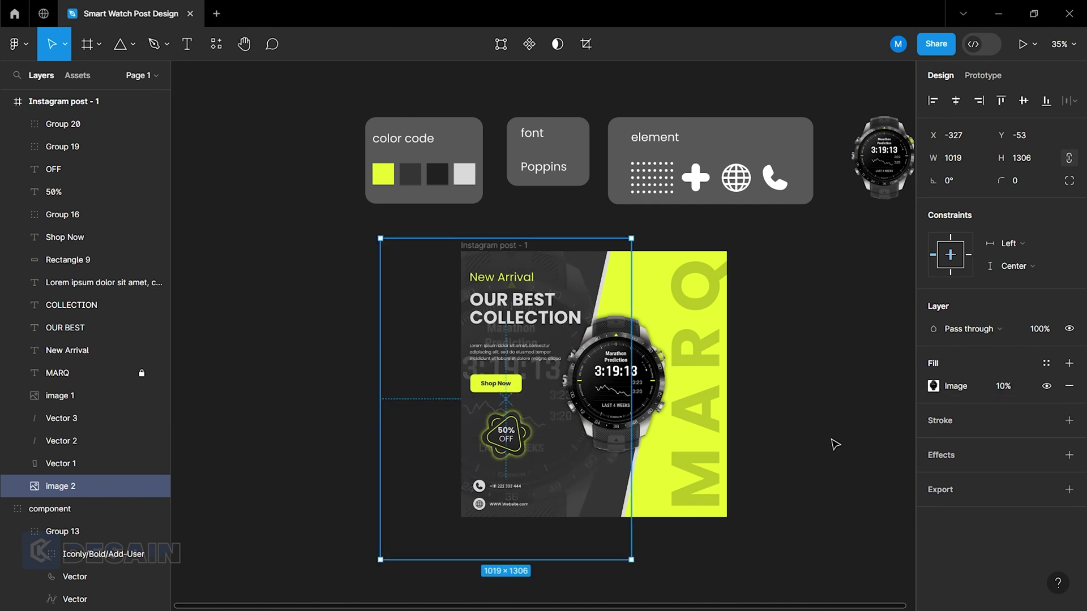
{"action": "left_click", "coordinate": [814, 452]}
{"action": "scroll", "coordinate": [746, 453], "scroll_direction": "up", "scroll_amount": 2}
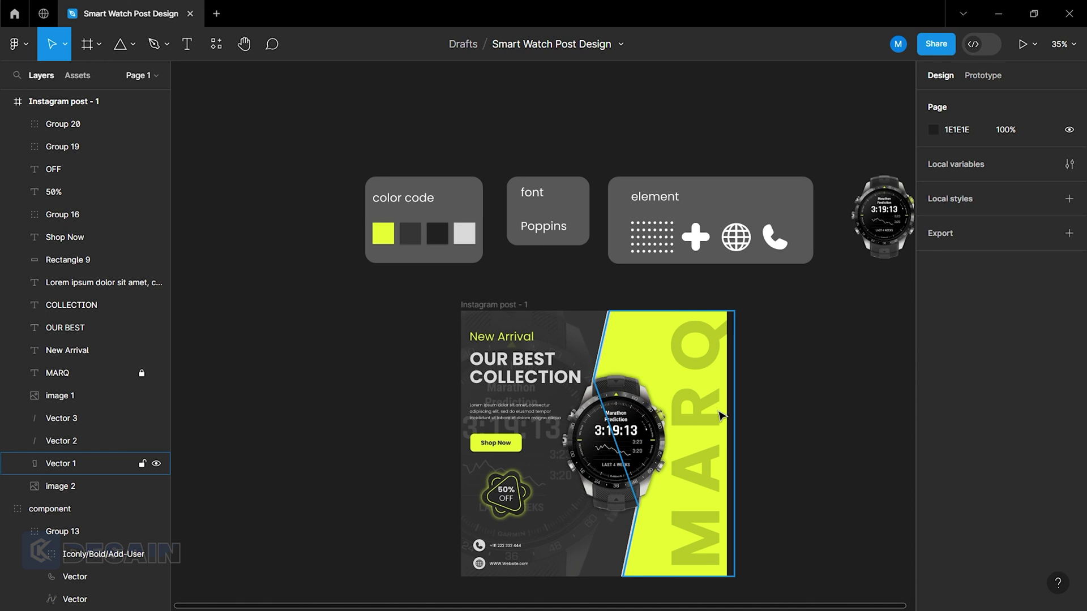
{"action": "scroll", "coordinate": [612, 396], "scroll_direction": "up", "scroll_amount": 3}
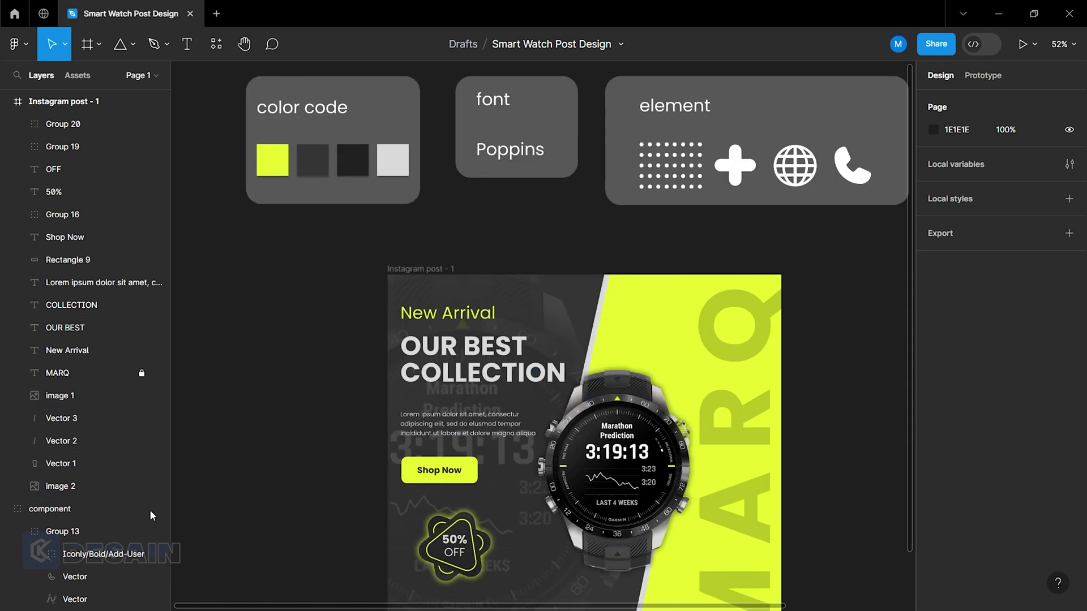
{"action": "scroll", "coordinate": [85, 453], "scroll_direction": "down", "scroll_amount": 5}
{"action": "scroll", "coordinate": [80, 527], "scroll_direction": "down", "scroll_amount": 1}
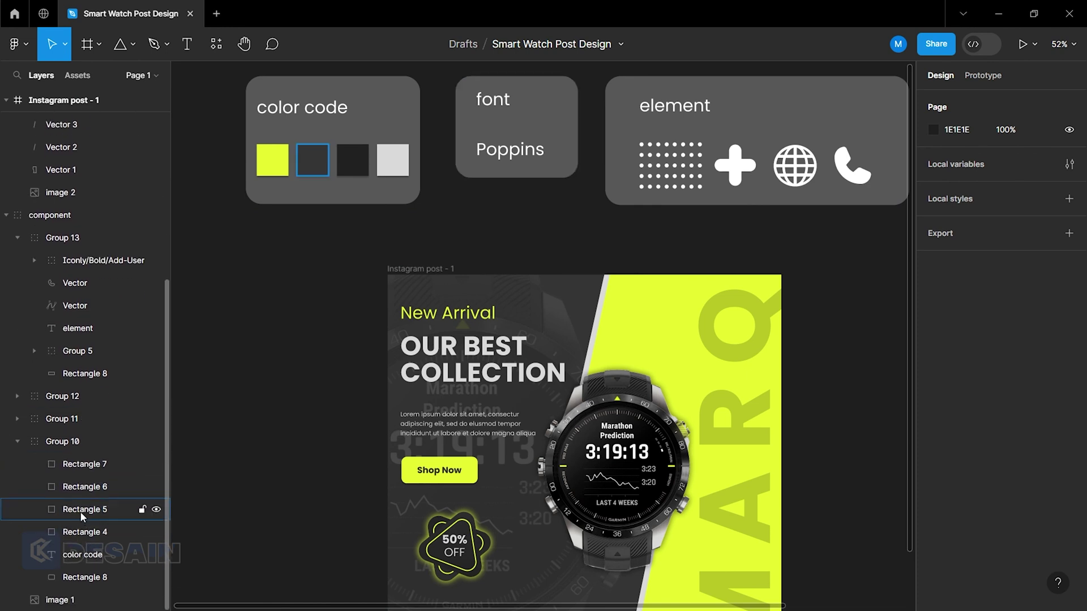
{"action": "left_click", "coordinate": [84, 446]}
{"action": "left_click", "coordinate": [63, 238]}
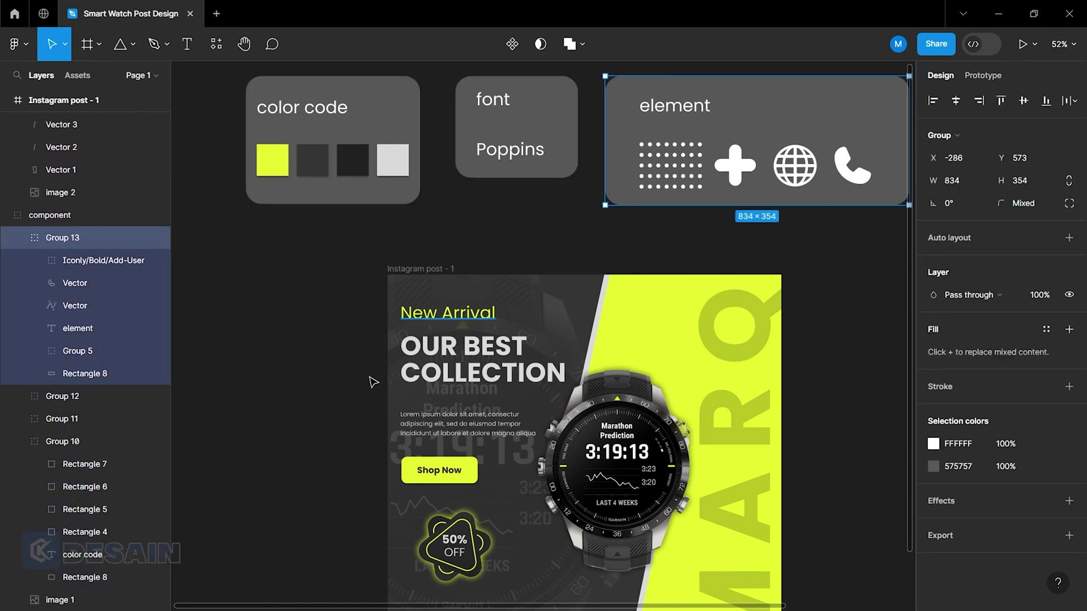
Step: Bring the dot grid from the element card into the post near its bottom edge
{"action": "left_click", "coordinate": [79, 351]}
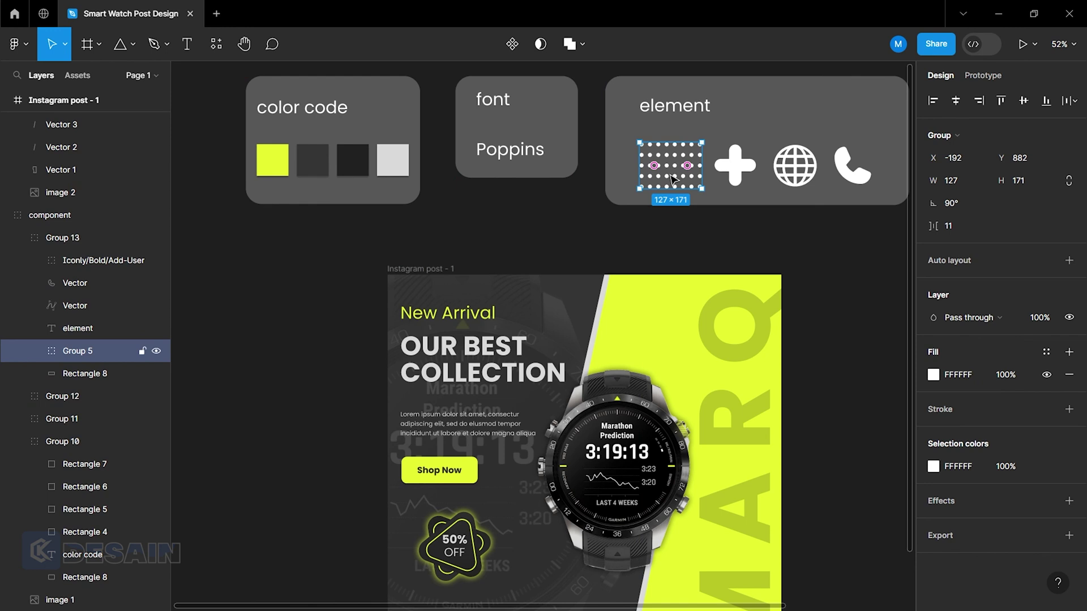
{"action": "left_click_drag", "start_coordinate": [672, 179], "coordinate": [573, 336]}
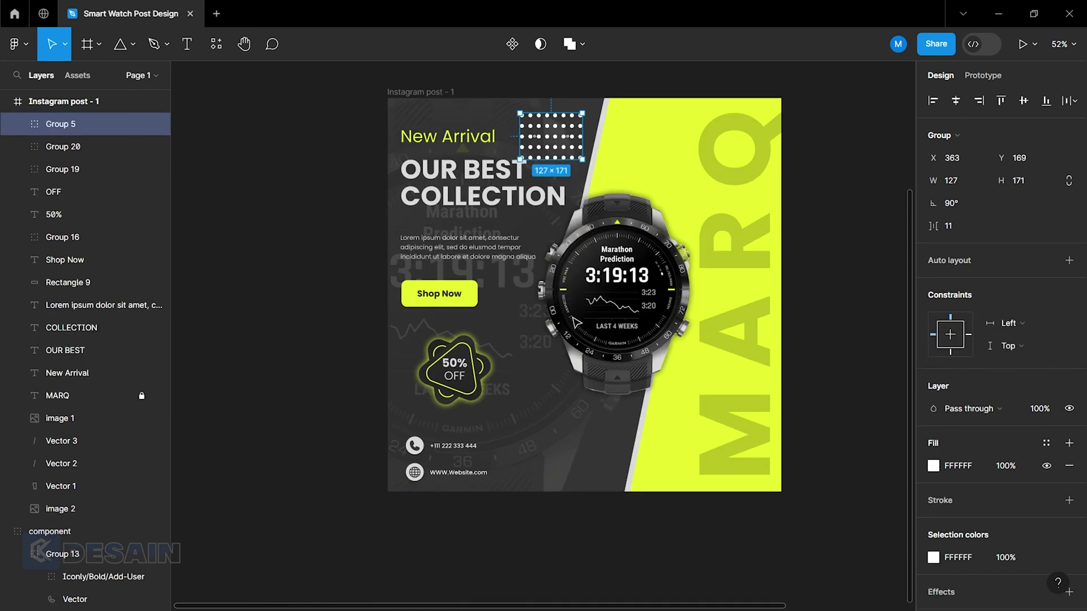
{"action": "scroll", "coordinate": [573, 336], "scroll_direction": "down", "scroll_amount": 3}
{"action": "left_click_drag", "start_coordinate": [573, 336], "coordinate": [559, 507]}
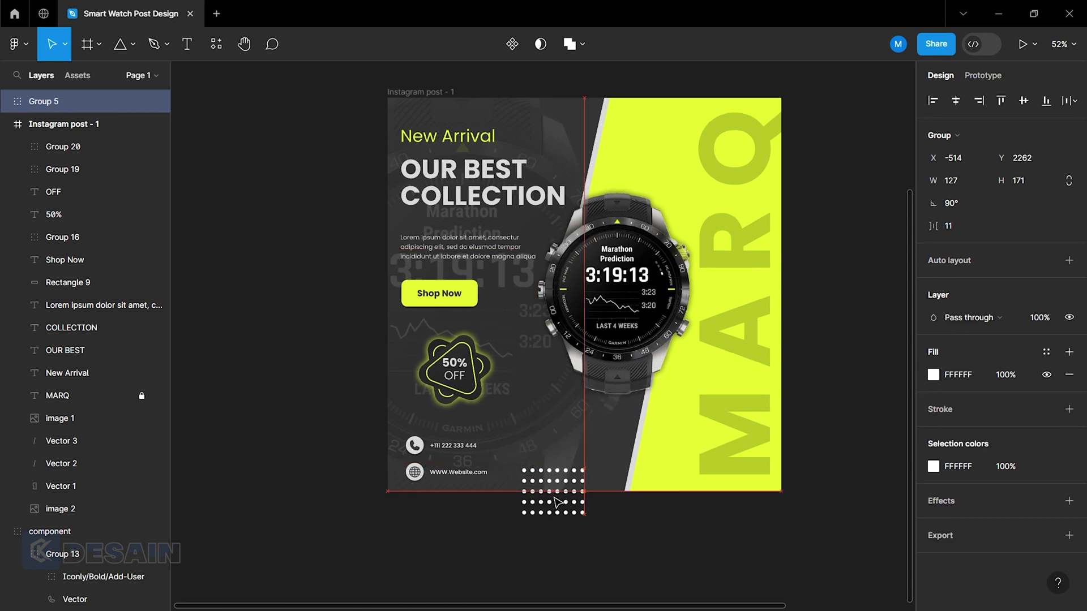
{"action": "left_click_drag", "start_coordinate": [68, 137], "coordinate": [68, 136]}
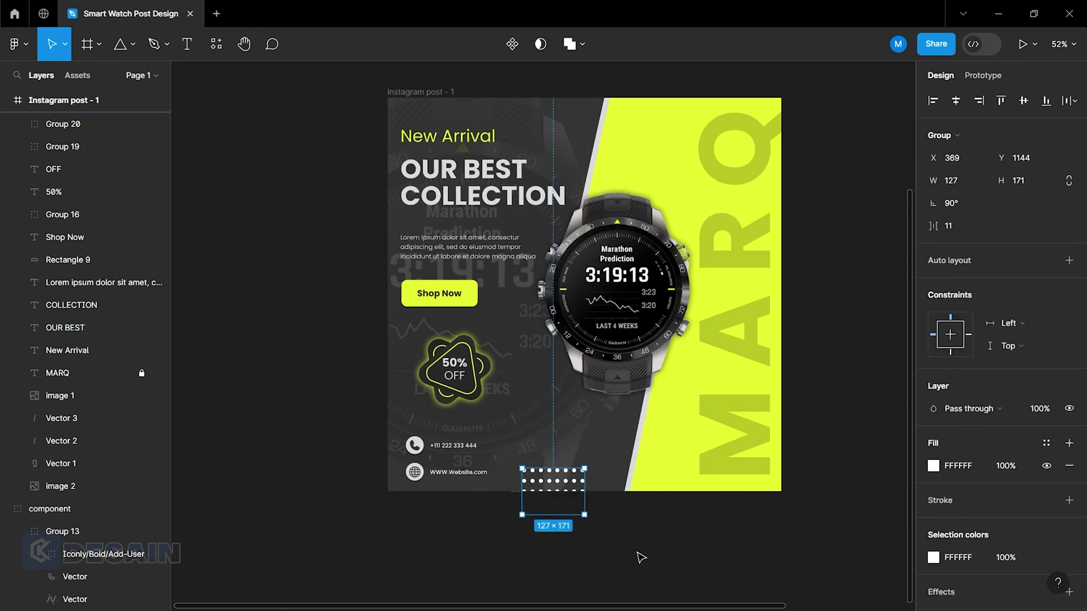
{"action": "key", "text": "Up"}
{"action": "key", "text": "Up"}
{"action": "key", "text": "Up"}
{"action": "key", "text": "Up"}
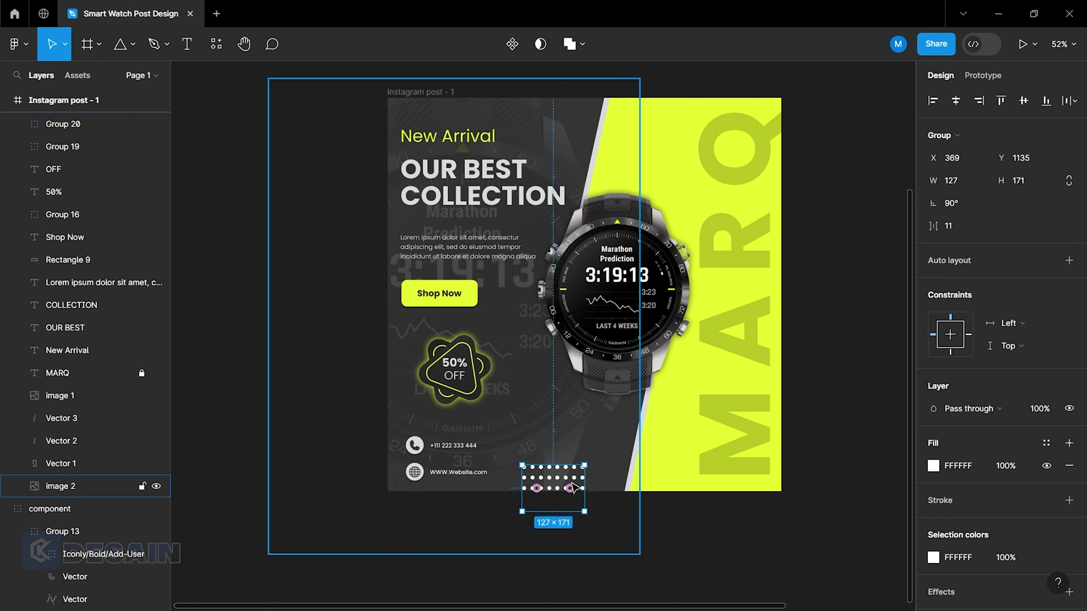
Step: Duplicate the dot grid to the post's top right and colour it dark grey 343434
{"action": "left_click_drag", "start_coordinate": [574, 488], "coordinate": [679, 103]}
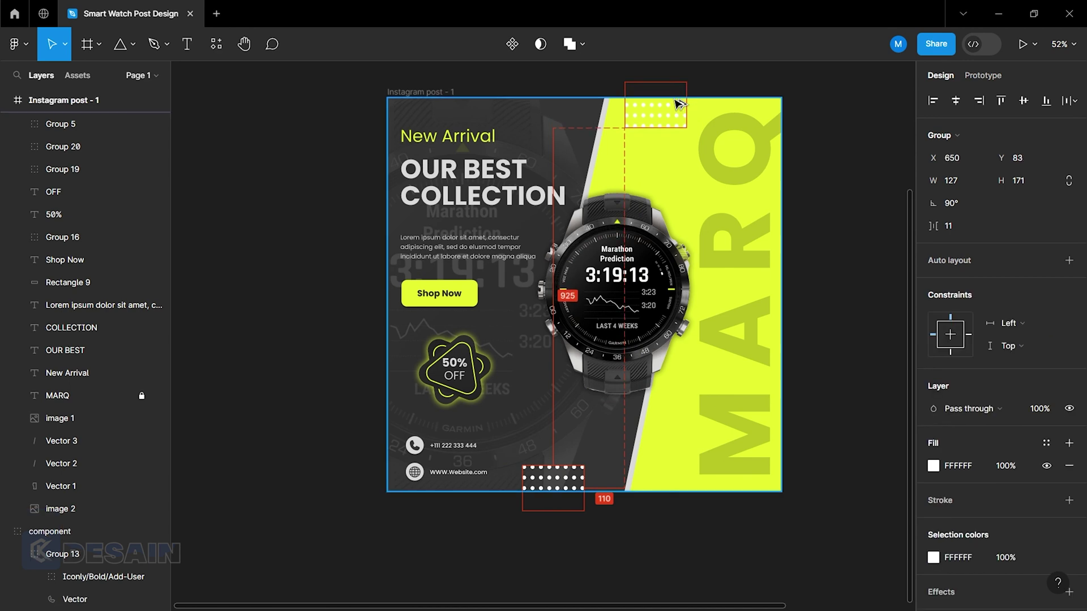
{"action": "key", "text": "i"}
{"action": "scroll", "coordinate": [476, 215], "scroll_direction": "up", "scroll_amount": 2}
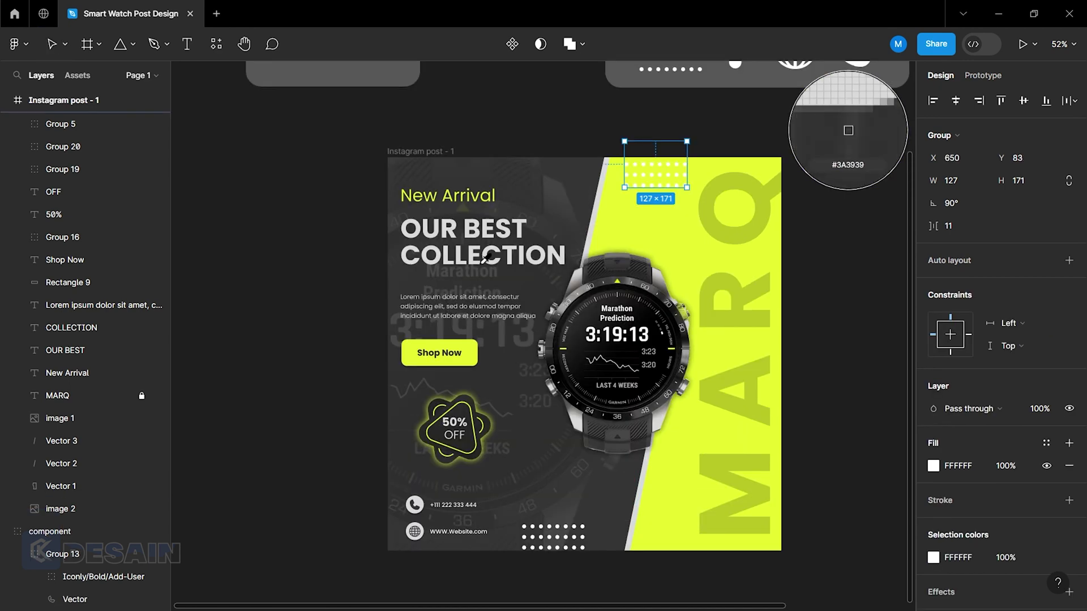
{"action": "scroll", "coordinate": [848, 130], "scroll_direction": "up", "scroll_amount": 4}
{"action": "left_click", "coordinate": [318, 281]}
{"action": "scroll", "coordinate": [458, 303], "scroll_direction": "down", "scroll_amount": 2}
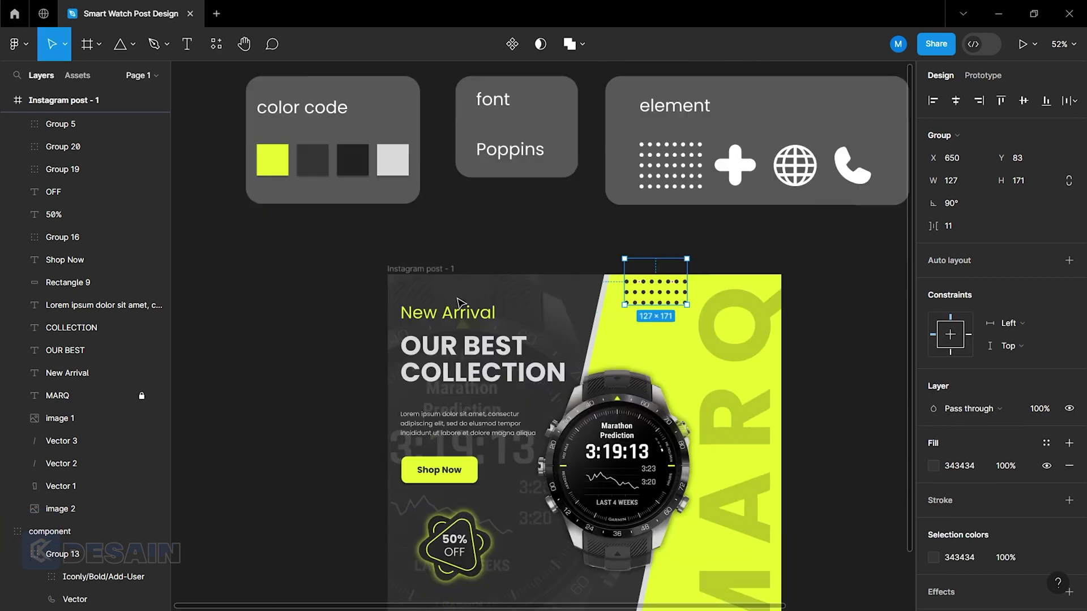
{"action": "left_click", "coordinate": [874, 274]}
{"action": "scroll", "coordinate": [849, 286], "scroll_direction": "down", "scroll_amount": 6}
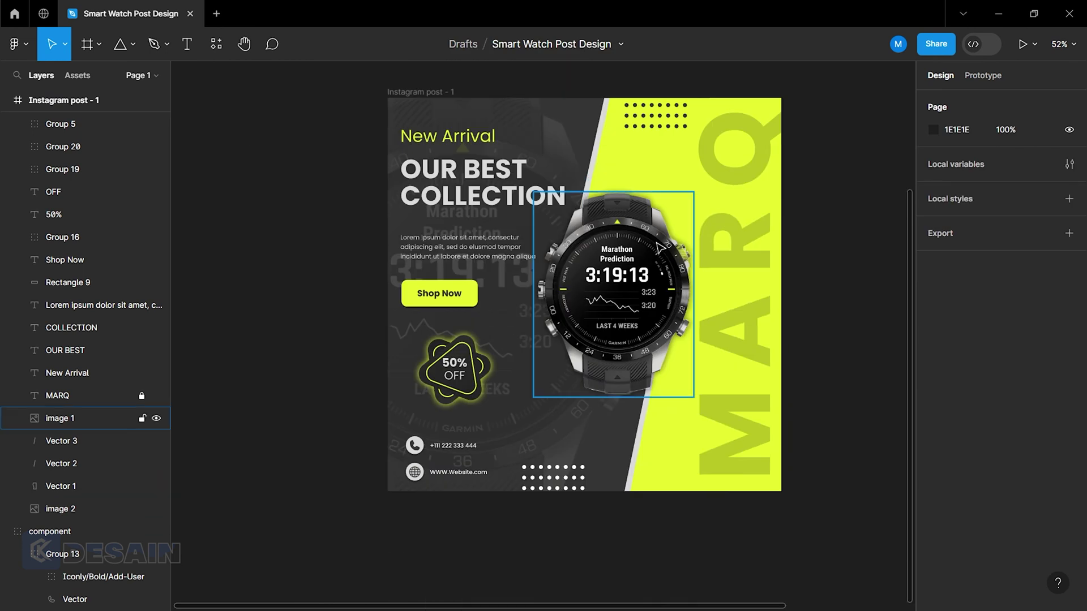
Step: Recolour the top dot block light grey DADADA, sampled from the colour code card
{"action": "left_click", "coordinate": [666, 112]}
{"action": "scroll", "coordinate": [666, 111], "scroll_direction": "right", "scroll_amount": 3}
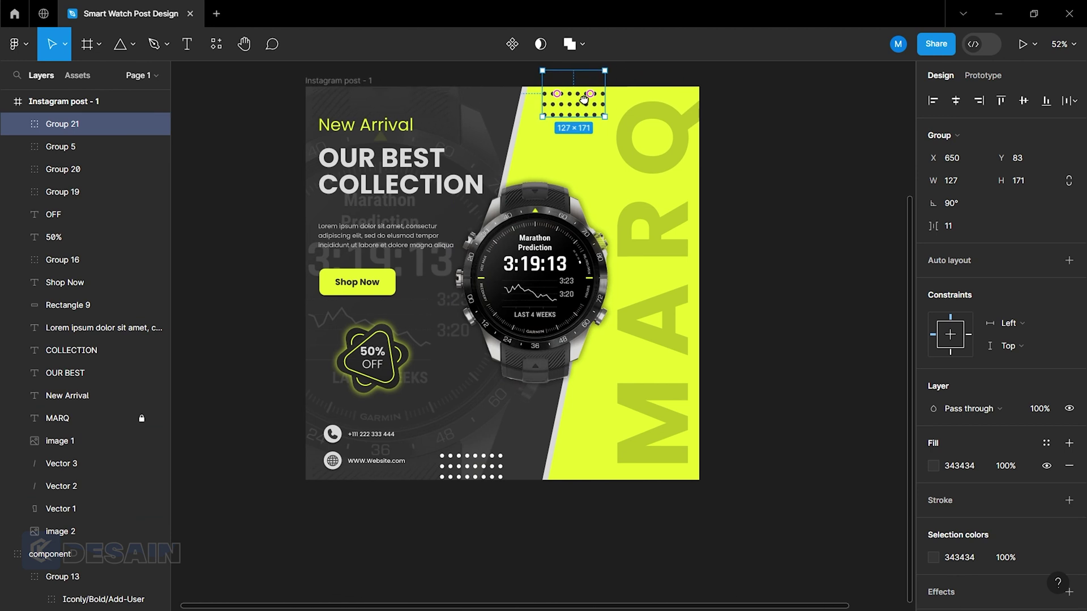
{"action": "left_click", "coordinate": [740, 165]}
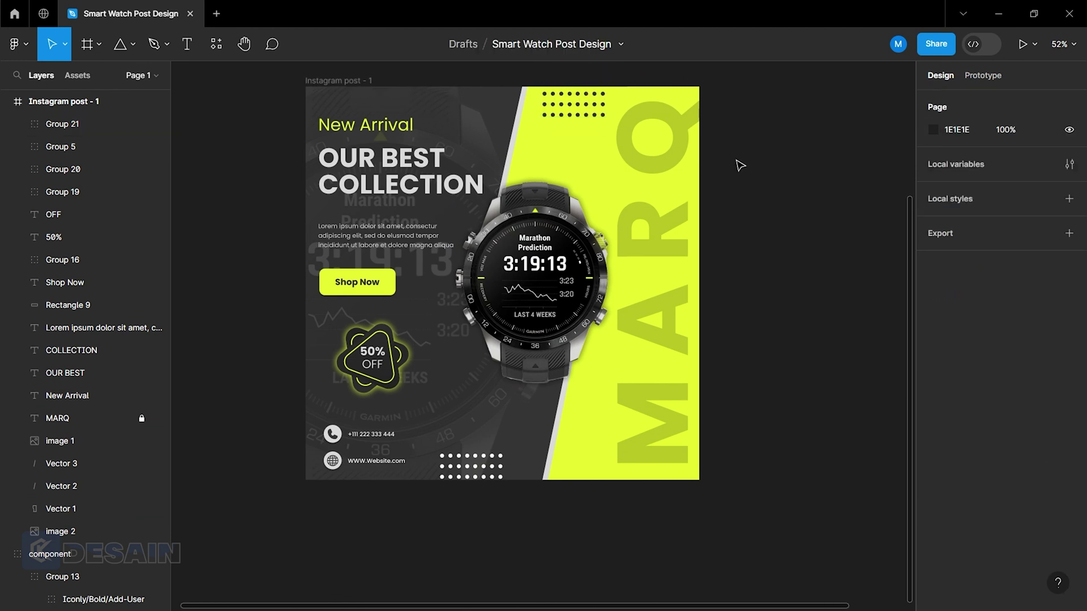
{"action": "left_click", "coordinate": [588, 108]}
{"action": "double_click", "coordinate": [589, 108]}
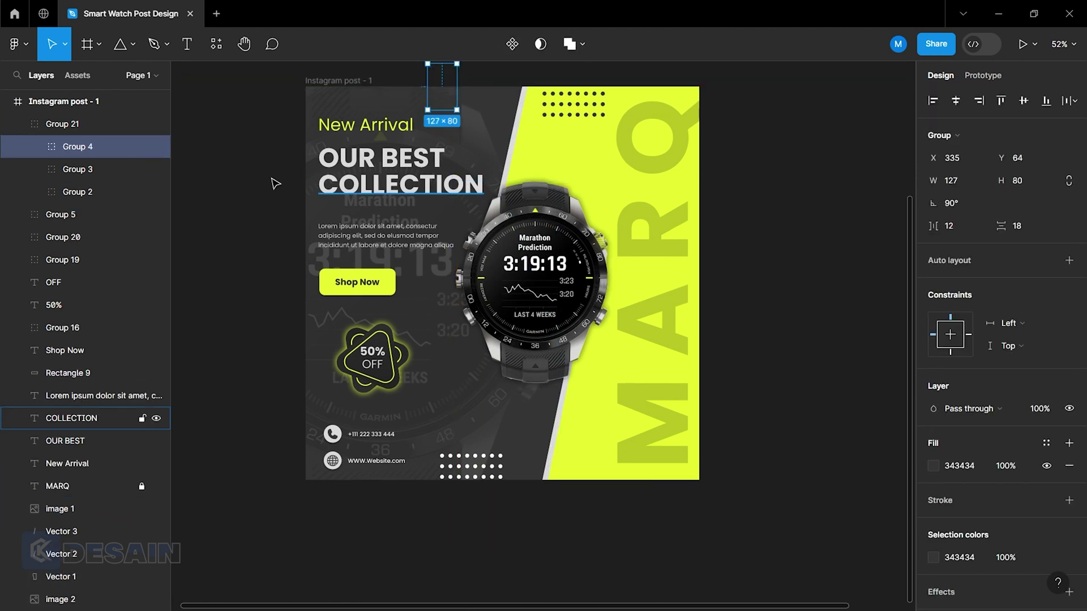
{"action": "left_click", "coordinate": [934, 466]}
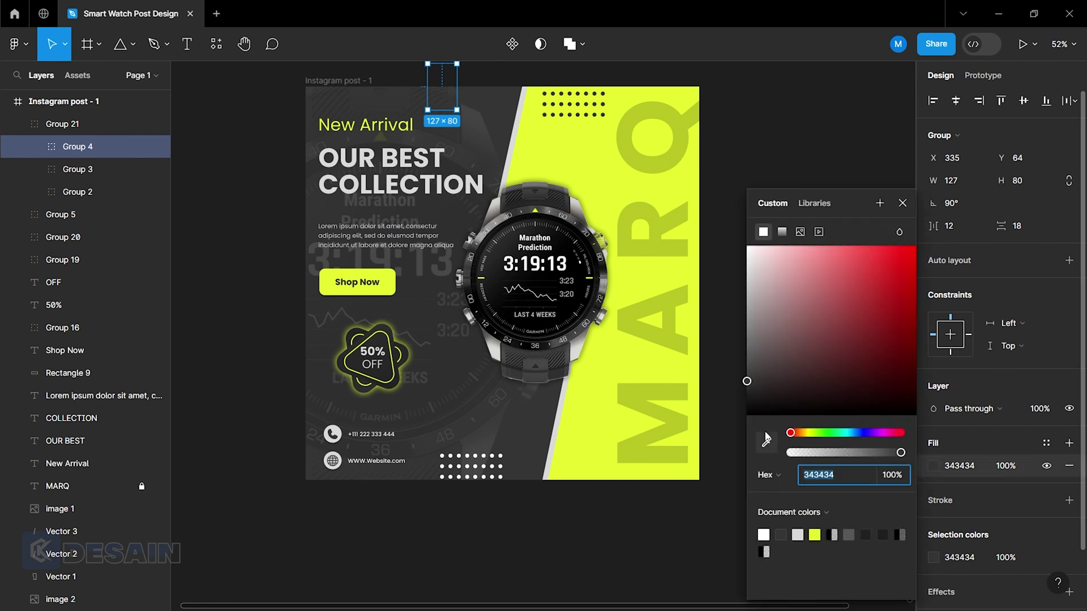
{"action": "left_click", "coordinate": [766, 438]}
{"action": "scroll", "coordinate": [197, 174], "scroll_direction": "up", "scroll_amount": 3}
{"action": "left_click", "coordinate": [321, 145]}
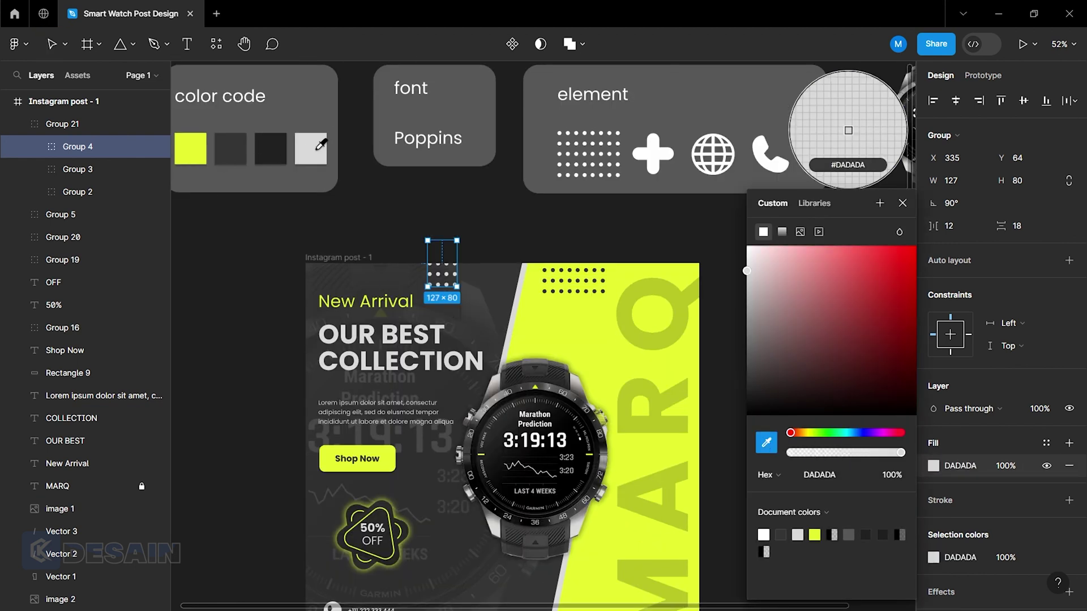
{"action": "left_click", "coordinate": [497, 221]}
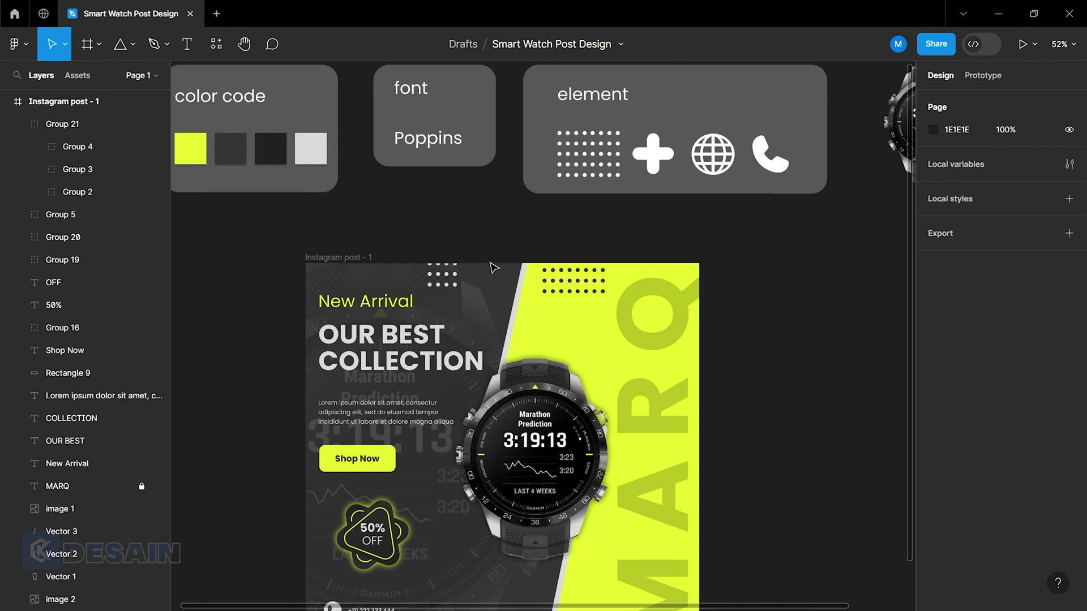
{"action": "left_click", "coordinate": [441, 280]}
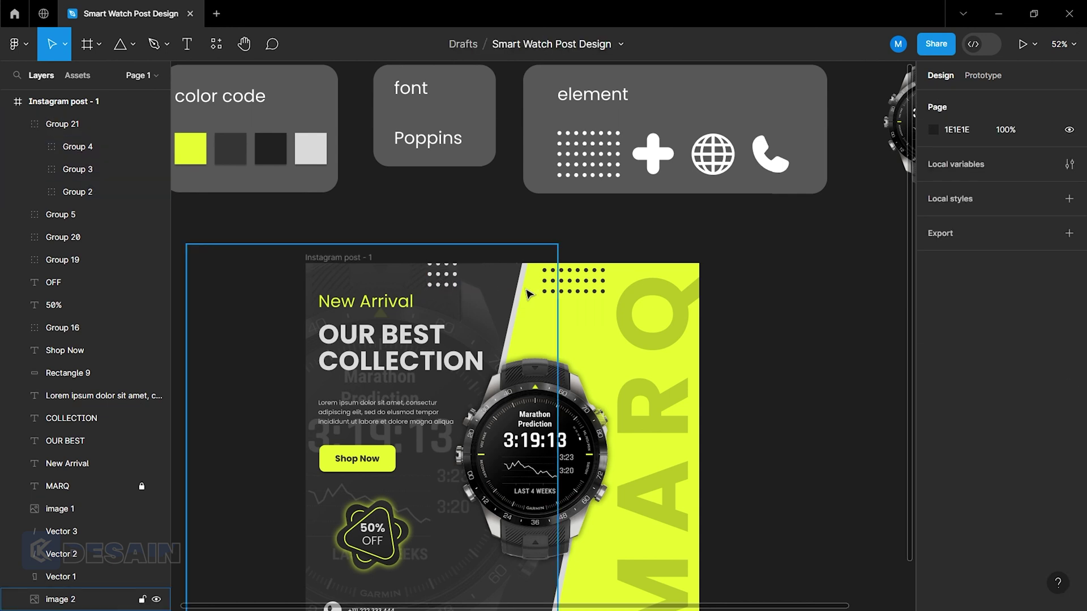
{"action": "double_click", "coordinate": [449, 285]}
{"action": "left_click", "coordinate": [711, 275]}
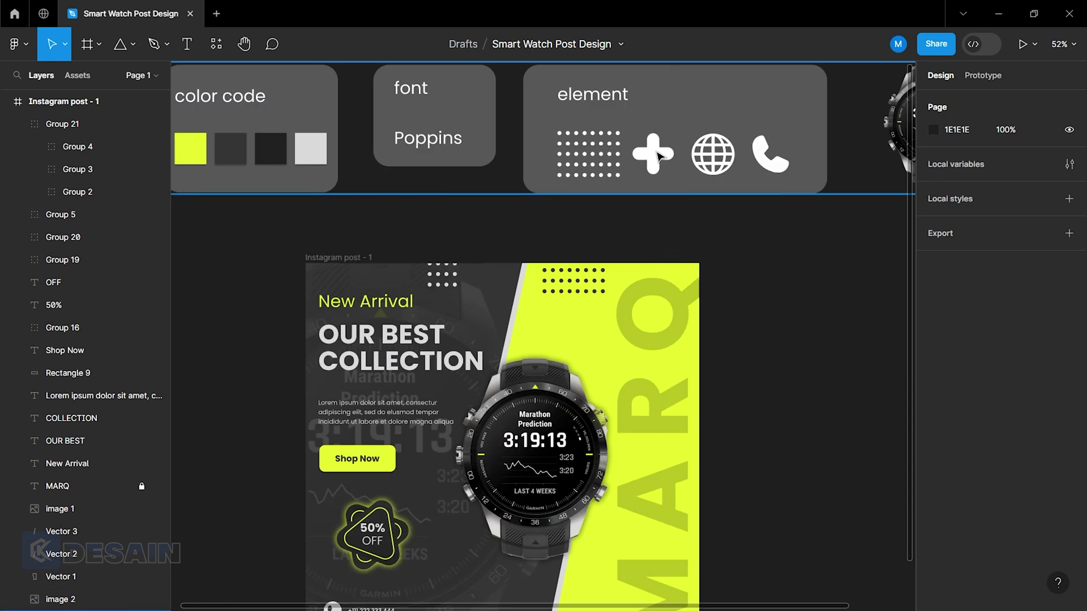
Step: Copy the plus shape from the element card into the lime area in dark grey 343434
{"action": "left_click", "coordinate": [658, 157]}
{"action": "left_click_drag", "start_coordinate": [658, 156], "coordinate": [586, 337]}
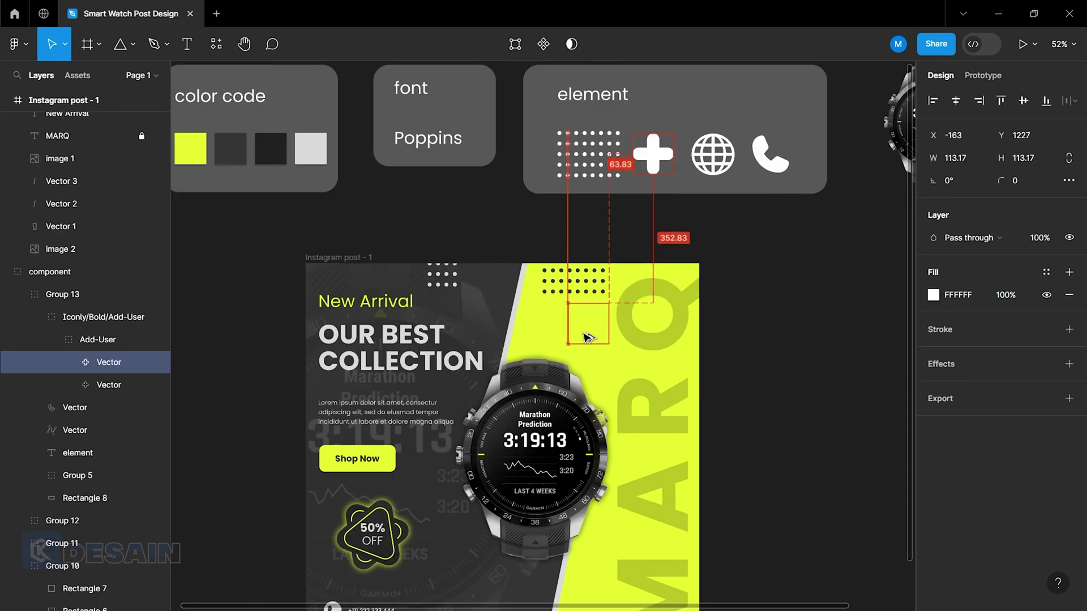
{"action": "key", "text": "i"}
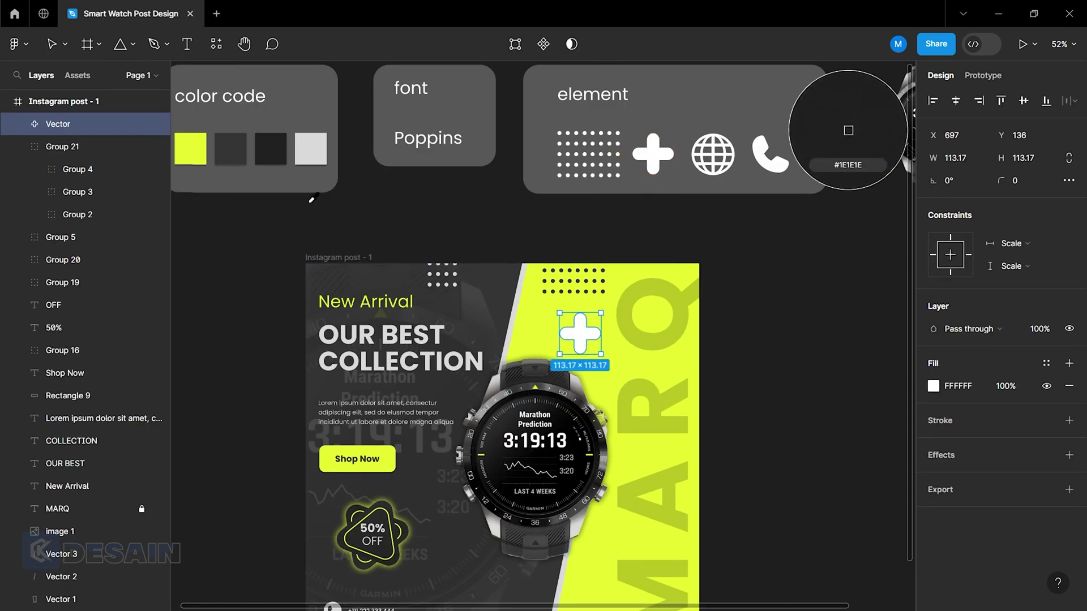
{"action": "left_click", "coordinate": [848, 130]}
{"action": "scroll", "coordinate": [591, 398], "scroll_direction": "up", "scroll_amount": 5, "text": "ctrl"}
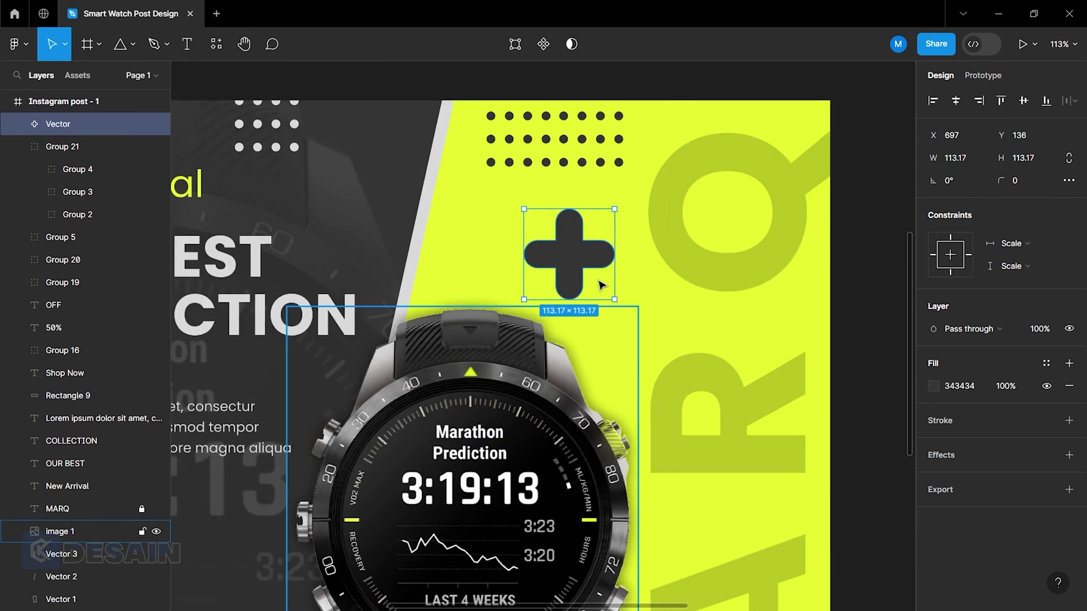
Step: Shrink the dark cross to a small 16.9 px accent
{"action": "mouse_move", "coordinate": [611, 210]}
{"action": "left_mouse_down"}
{"action": "mouse_move", "coordinate": [562, 281]}
{"action": "mouse_move", "coordinate": [552, 278]}
{"action": "mouse_move", "coordinate": [628, 383]}
{"action": "left_mouse_up"}
{"action": "scroll", "coordinate": [549, 278], "scroll_direction": "down", "scroll_amount": 3, "text": "ctrl"}
{"action": "scroll", "coordinate": [566, 311], "scroll_direction": "down", "scroll_amount": 3}
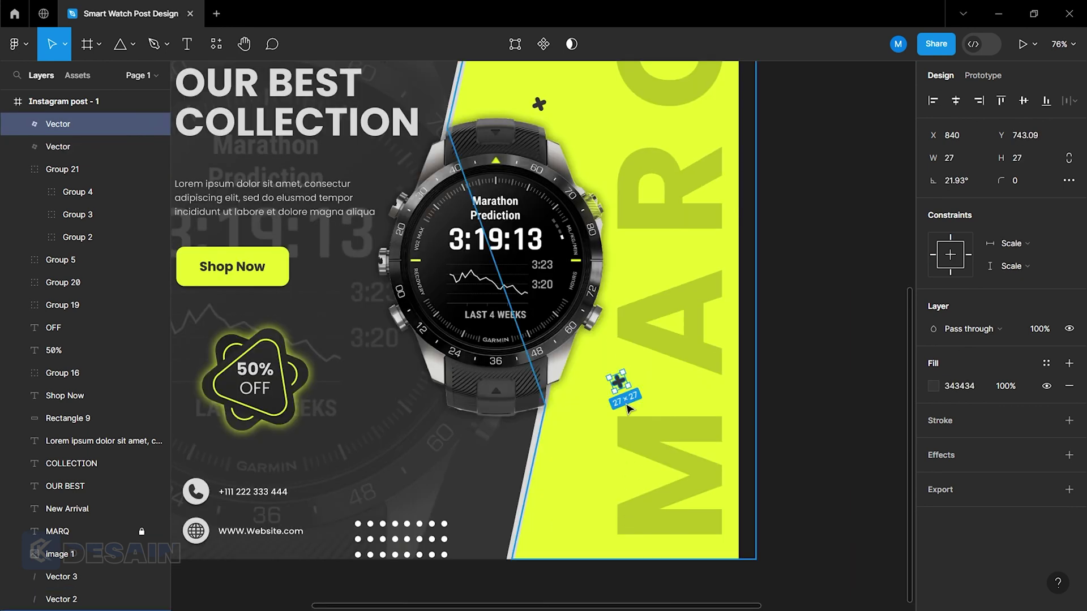
{"action": "scroll", "coordinate": [629, 385], "scroll_direction": "up", "scroll_amount": 3, "text": "ctrl"}
{"action": "mouse_move", "coordinate": [613, 383]}
{"action": "left_mouse_down"}
{"action": "mouse_move", "coordinate": [606, 377]}
{"action": "mouse_move", "coordinate": [535, 580]}
{"action": "left_mouse_up"}
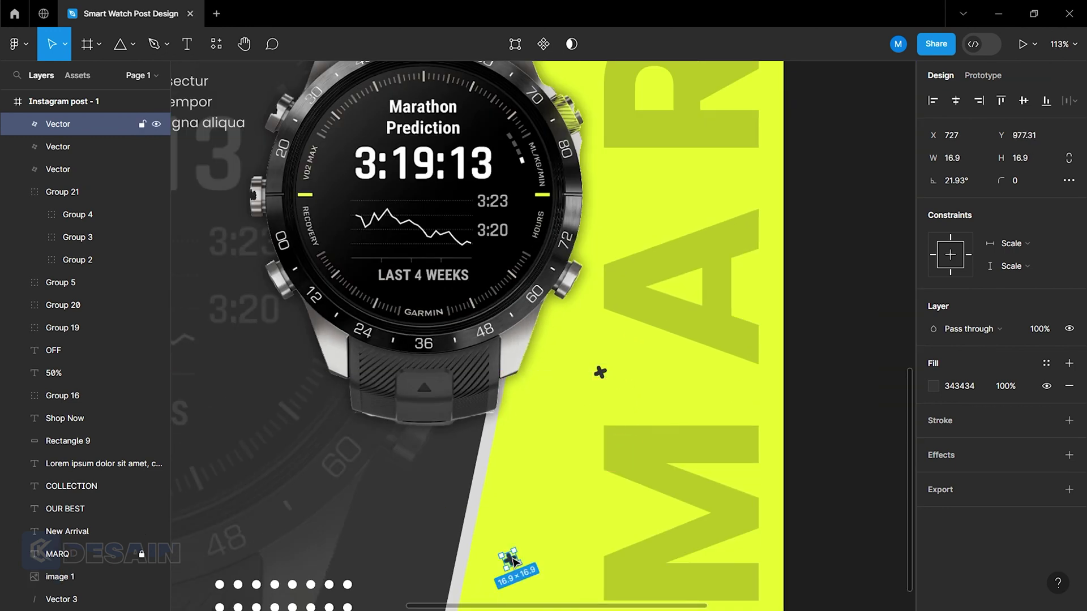
{"action": "scroll", "coordinate": [625, 388], "scroll_direction": "down", "scroll_amount": 5, "text": "ctrl"}
{"action": "scroll", "coordinate": [645, 451], "scroll_direction": "down", "scroll_amount": 3}
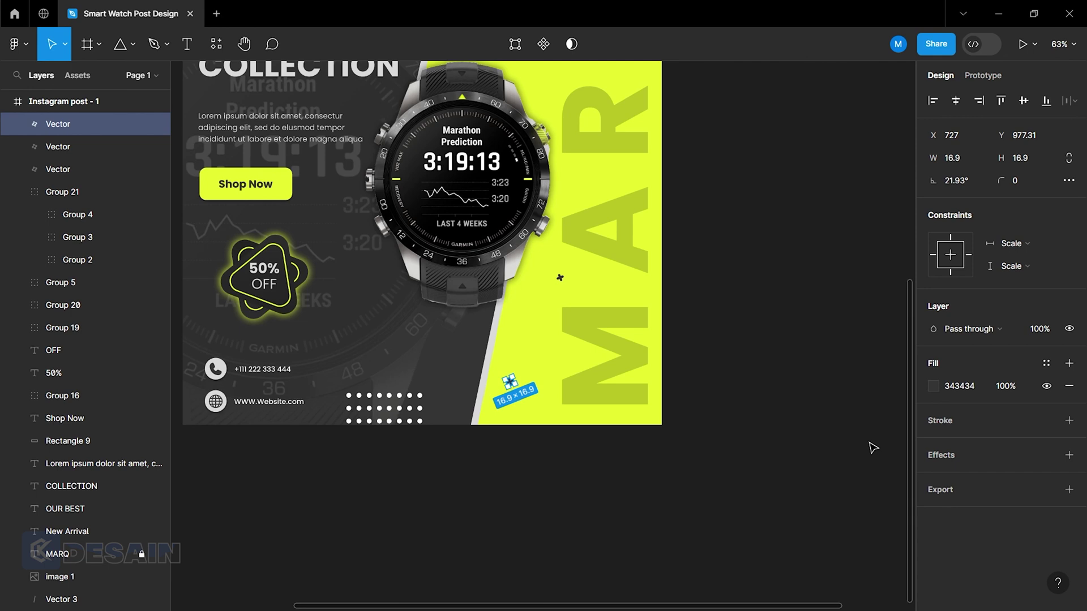
Step: Place another cross copy in the lime area and recolour it light grey DADADA
{"action": "left_click", "coordinate": [626, 250]}
{"action": "scroll", "coordinate": [666, 261], "scroll_direction": "down", "scroll_amount": 2, "text": "ctrl"}
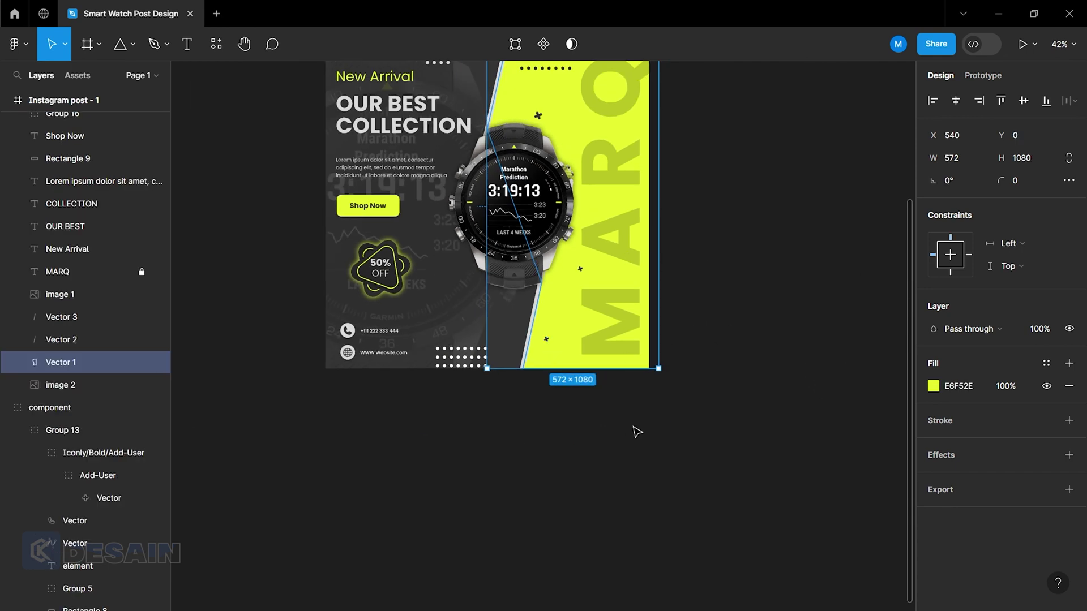
{"action": "scroll", "coordinate": [527, 328], "scroll_direction": "up", "scroll_amount": 4, "text": "ctrl"}
{"action": "key", "text": "Escape"}
{"action": "left_click_drag", "start_coordinate": [570, 352], "coordinate": [444, 287], "text": "alt"}
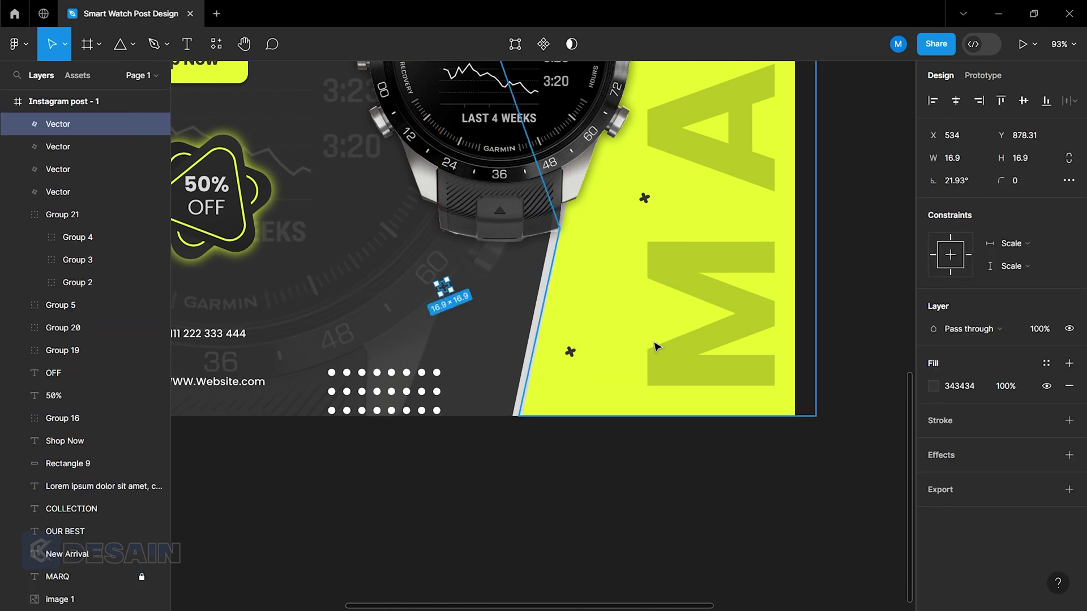
{"action": "left_click", "coordinate": [934, 387]}
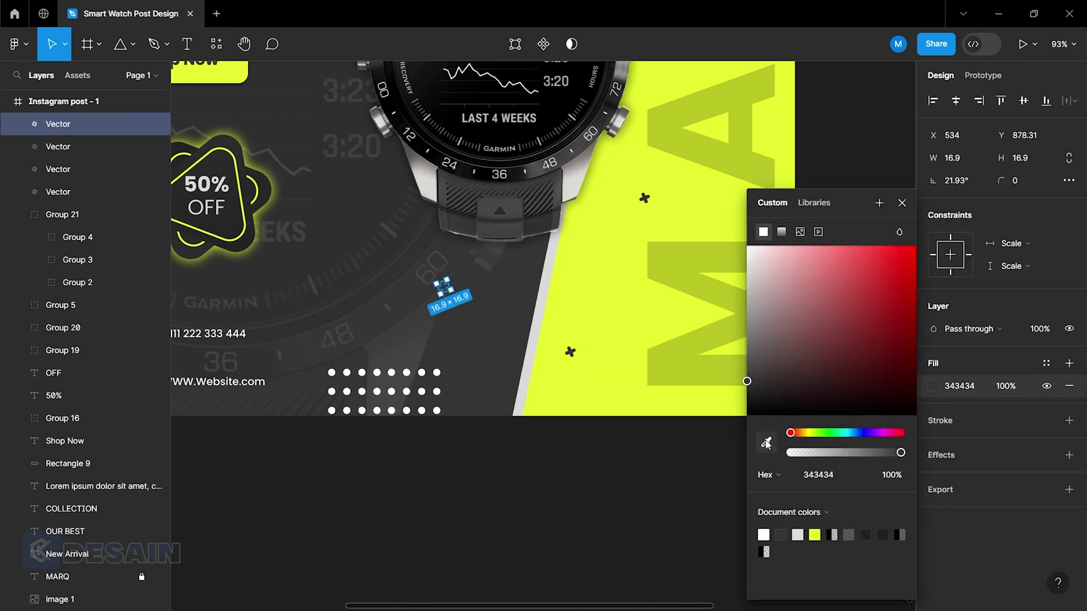
{"action": "left_click", "coordinate": [766, 443]}
{"action": "scroll", "coordinate": [848, 128], "scroll_direction": "down", "scroll_amount": 4, "text": "ctrl"}
{"action": "left_click", "coordinate": [847, 128]}
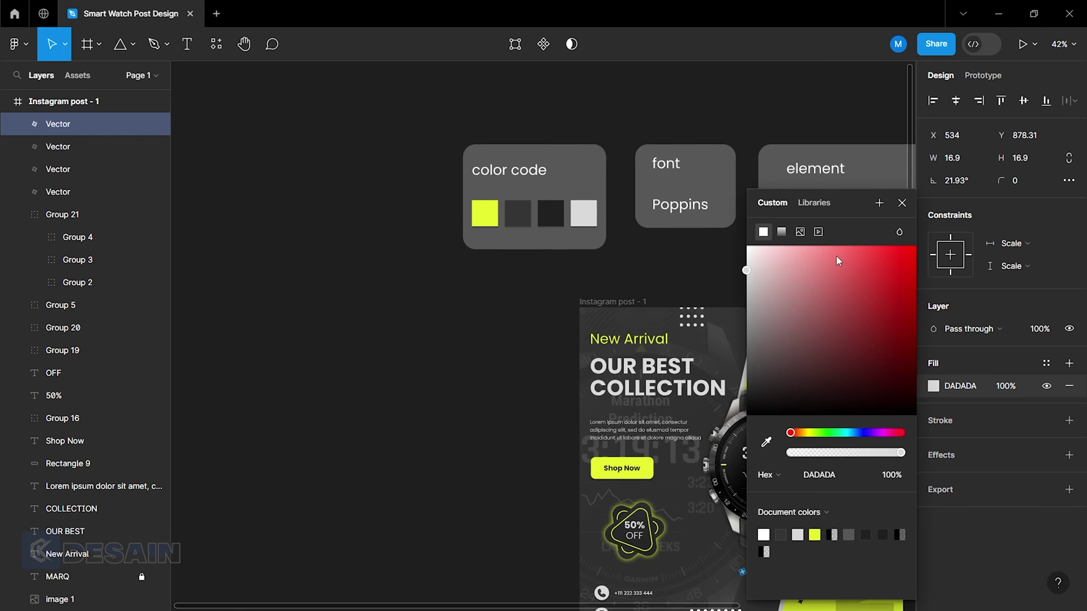
{"action": "left_click", "coordinate": [902, 203]}
{"action": "scroll", "coordinate": [739, 566], "scroll_direction": "up", "scroll_amount": 4, "text": "ctrl"}
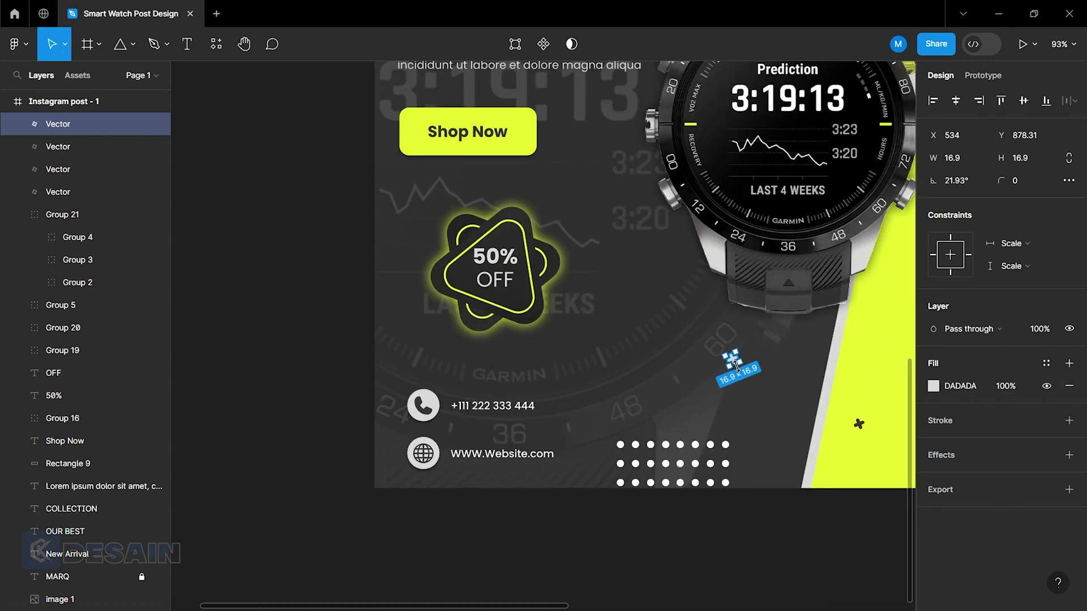
Step: Enlarge the light cross and copy it onto the dark side and near the 50% OFF badge
{"action": "left_click_drag", "start_coordinate": [738, 363], "coordinate": [407, 342]}
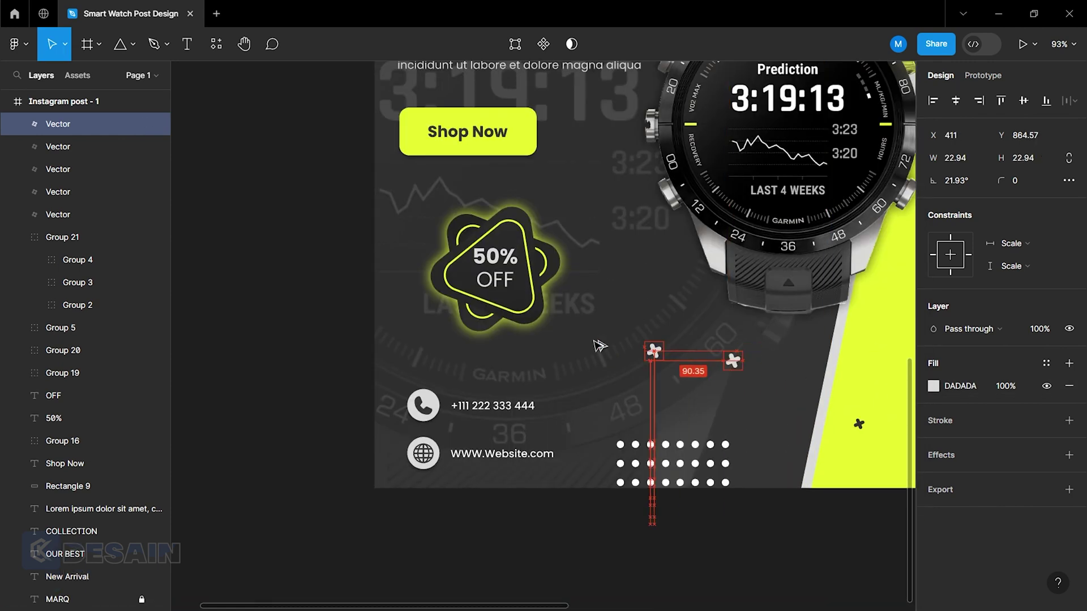
{"action": "scroll", "coordinate": [411, 351], "scroll_direction": "up", "scroll_amount": 3}
{"action": "scroll", "coordinate": [403, 510], "scroll_direction": "up", "scroll_amount": 1}
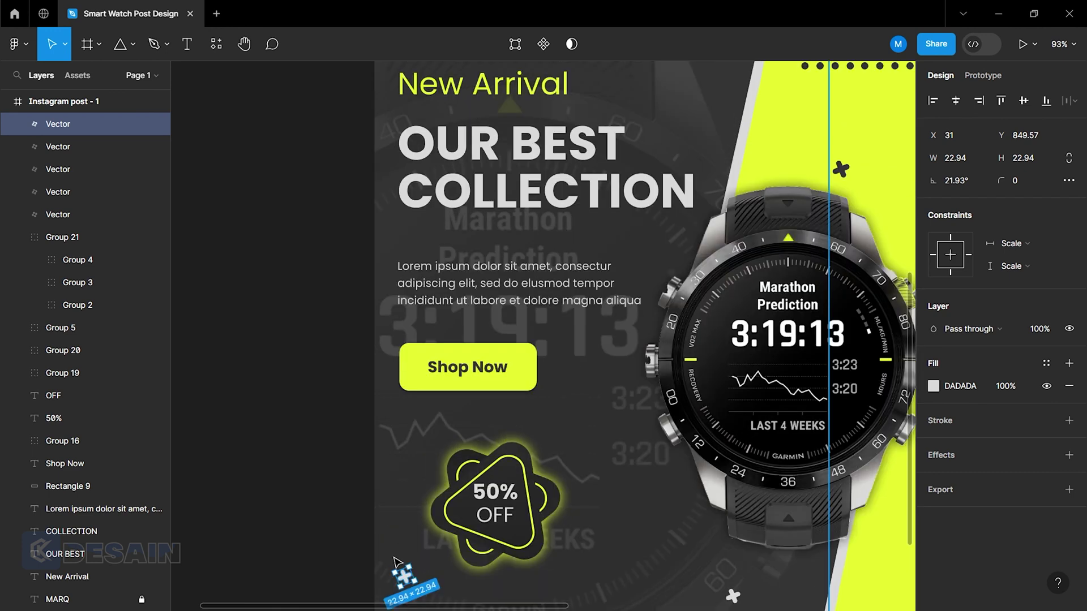
{"action": "scroll", "coordinate": [395, 499], "scroll_direction": "down", "scroll_amount": 2}
{"action": "scroll", "coordinate": [396, 499], "scroll_direction": "up", "scroll_amount": 4, "text": "ctrl"}
{"action": "mouse_move", "coordinate": [420, 420]}
{"action": "left_mouse_down", "text": "alt"}
{"action": "mouse_move", "coordinate": [796, 369]}
{"action": "mouse_move", "coordinate": [700, 418]}
{"action": "mouse_move", "coordinate": [772, 202]}
{"action": "left_mouse_up", "text": "alt"}
{"action": "scroll", "coordinate": [804, 362], "scroll_direction": "down", "scroll_amount": 3, "text": "ctrl"}
{"action": "scroll", "coordinate": [821, 283], "scroll_direction": "down", "scroll_amount": 3, "text": "ctrl"}
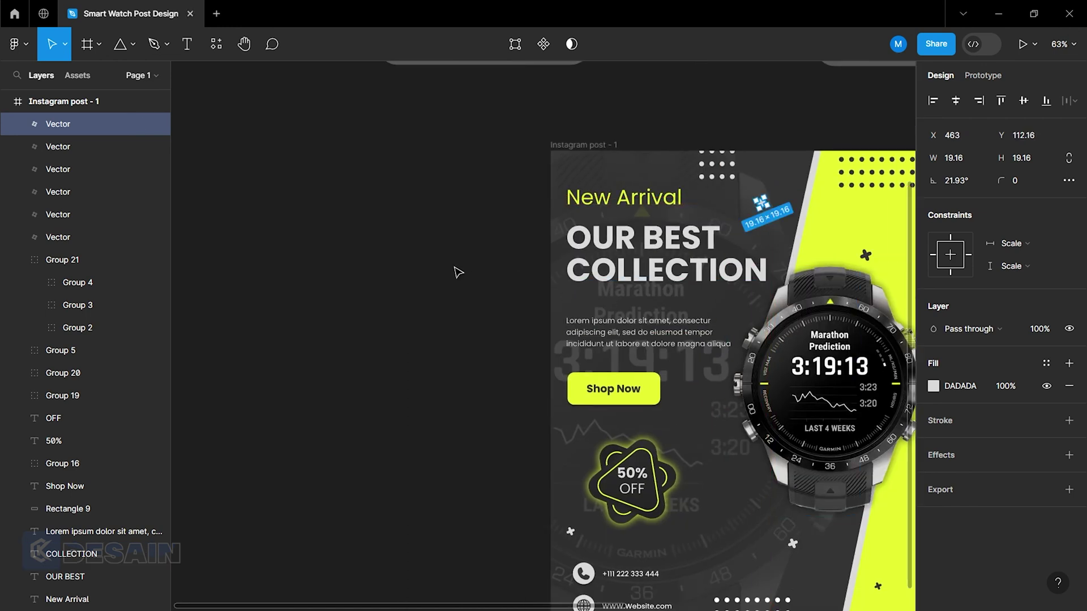
{"action": "left_click", "coordinate": [459, 273]}
{"action": "scroll", "coordinate": [509, 317], "scroll_direction": "down", "scroll_amount": 3, "text": "ctrl"}
{"action": "scroll", "coordinate": [509, 317], "scroll_direction": "right", "scroll_amount": 2, "text": "shift"}
{"action": "scroll", "coordinate": [549, 356], "scroll_direction": "up", "scroll_amount": 2, "text": "ctrl"}
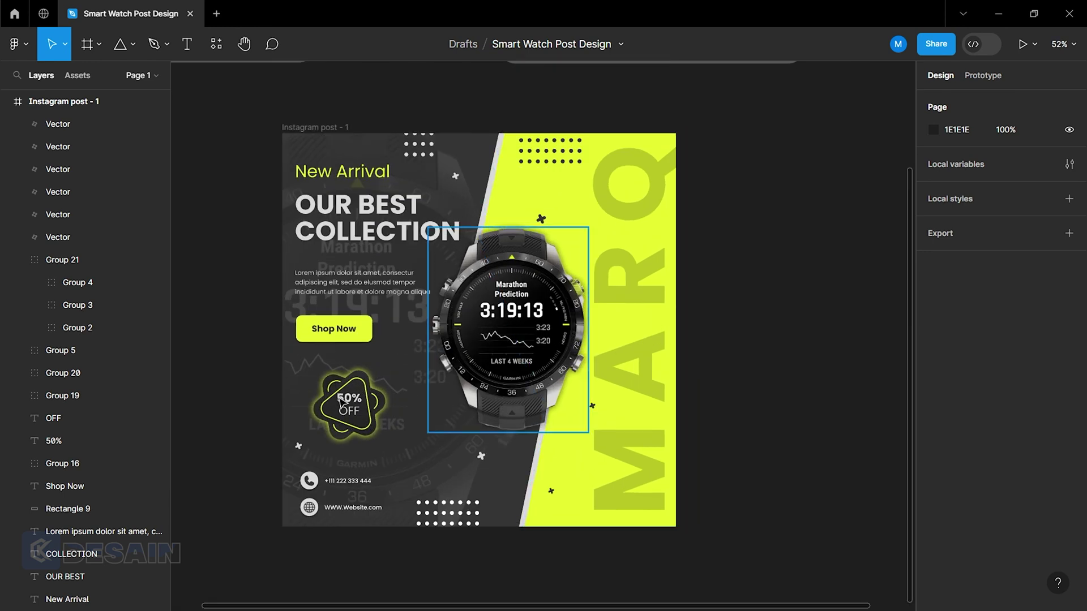
{"action": "scroll", "coordinate": [127, 430], "scroll_direction": "down", "scroll_amount": 5}
Step: Unlock the MARQ text, set its font size to 300, and shift it slightly left
{"action": "left_click", "coordinate": [141, 341]}
{"action": "left_click", "coordinate": [91, 340]}
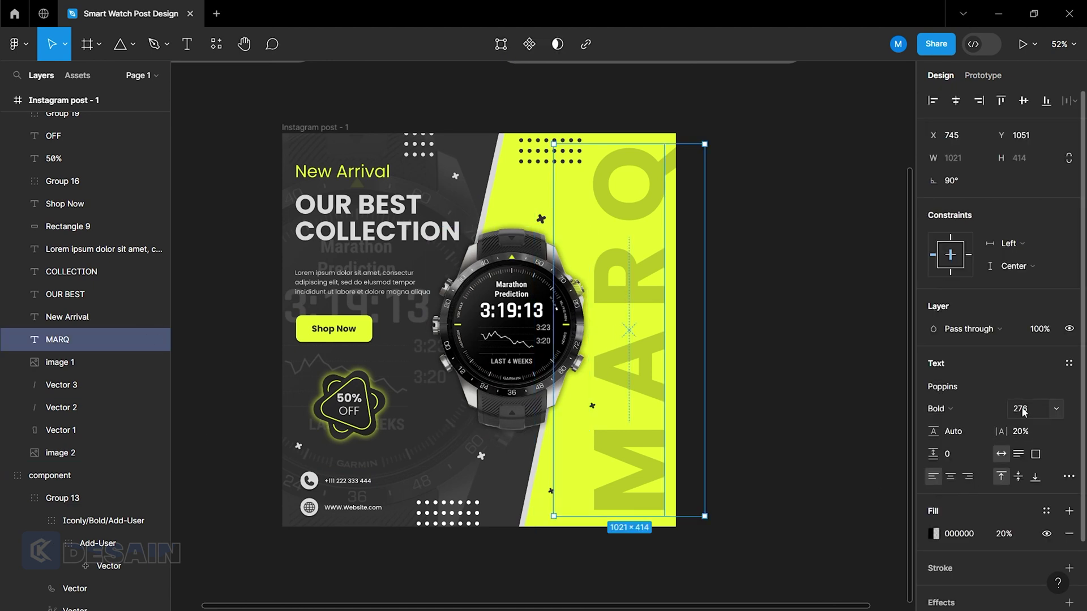
{"action": "type", "text": "300"}
{"action": "key", "text": "Return"}
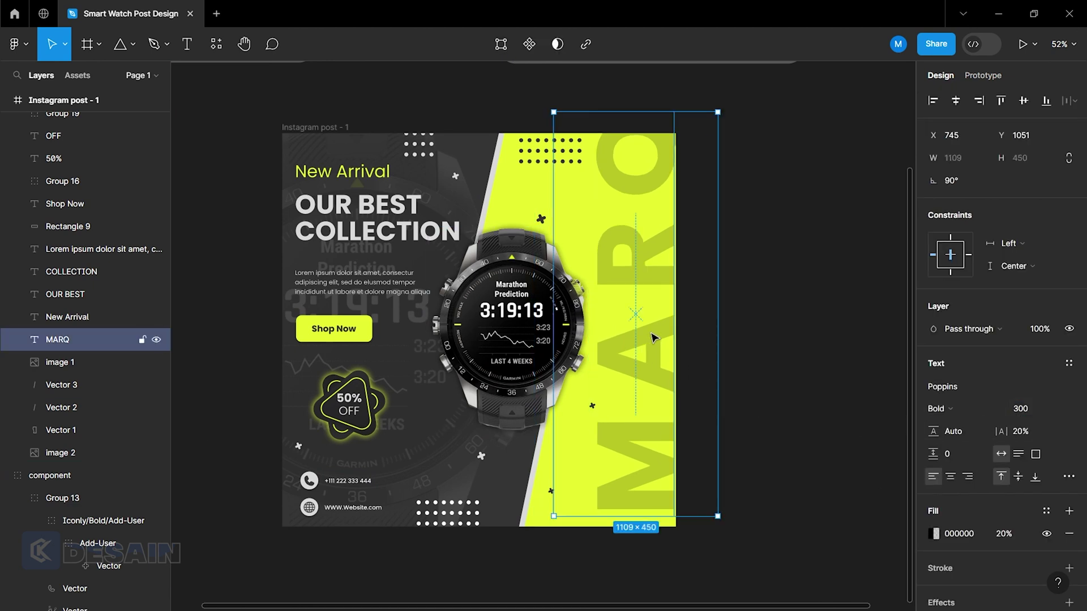
{"action": "left_click_drag", "start_coordinate": [652, 338], "coordinate": [647, 359]}
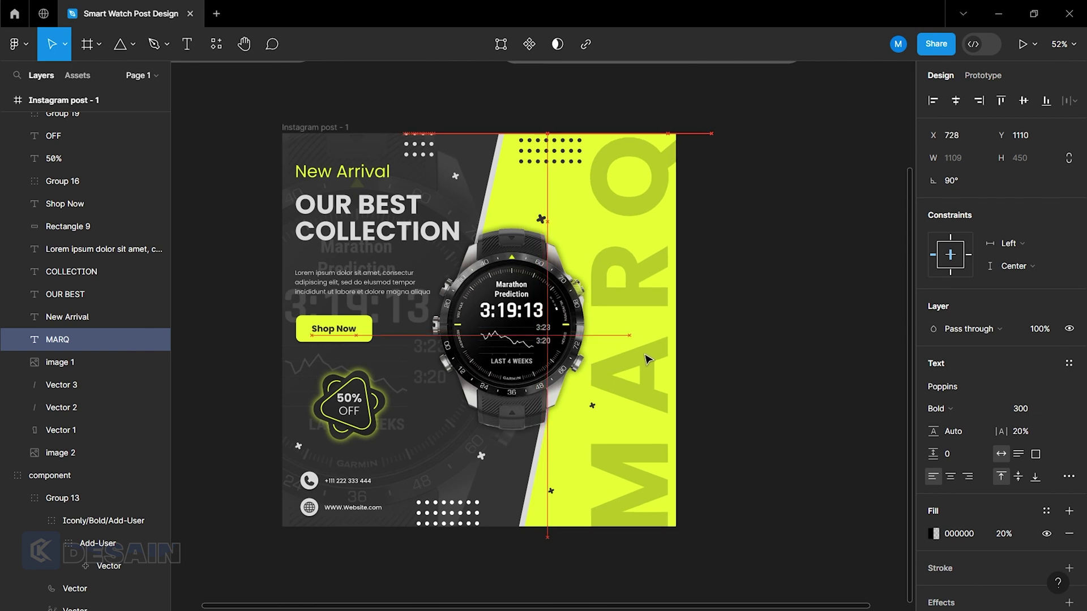
{"action": "left_click", "coordinate": [749, 364]}
{"action": "scroll", "coordinate": [824, 413], "scroll_direction": "down", "scroll_amount": 3}
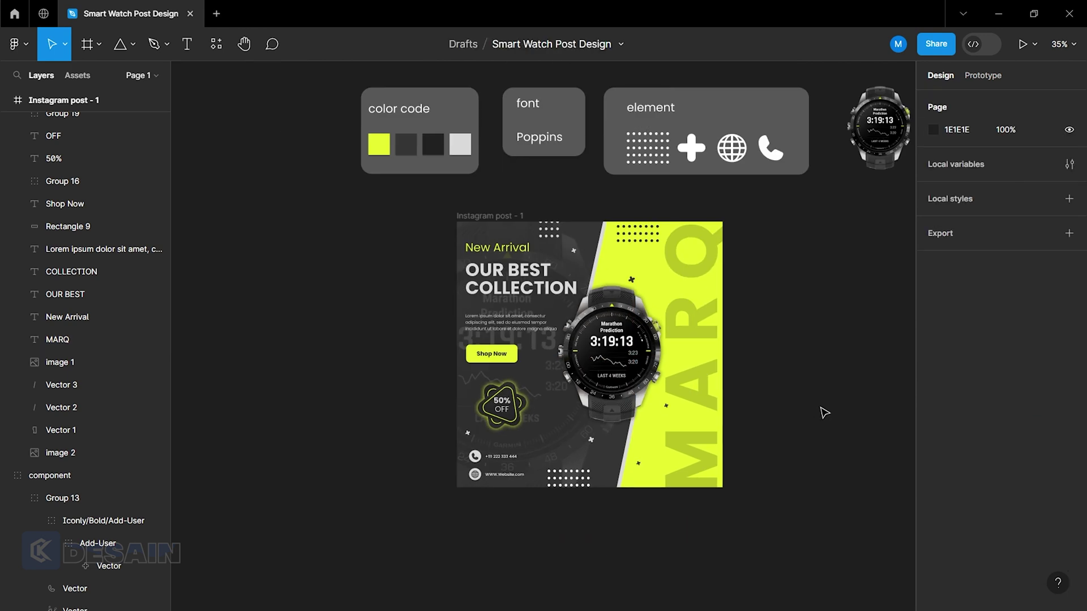
{"action": "left_click", "coordinate": [698, 357]}
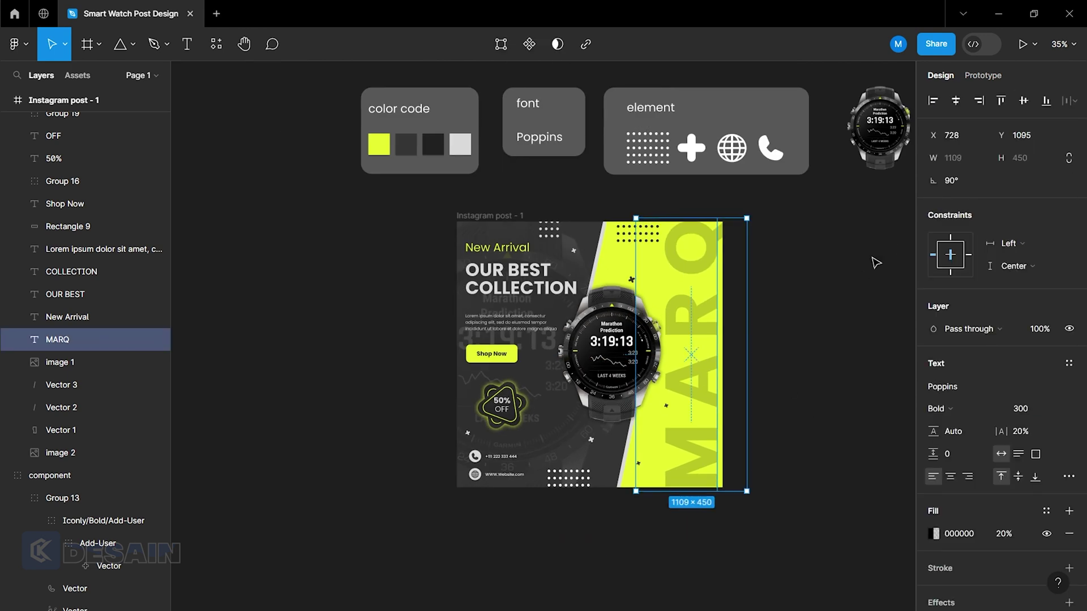
{"action": "left_click", "coordinate": [827, 339]}
{"action": "scroll", "coordinate": [774, 387], "scroll_direction": "up", "scroll_amount": 1}
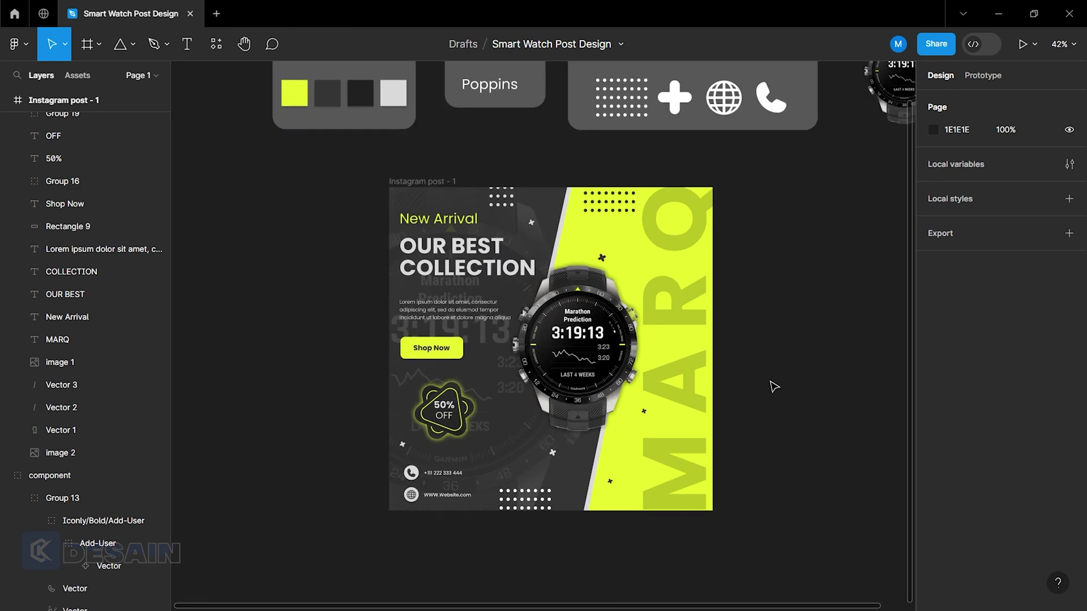
{"action": "left_click", "coordinate": [668, 363]}
Step: Scale the main watch image up to 521×668
{"action": "left_click", "coordinate": [609, 340]}
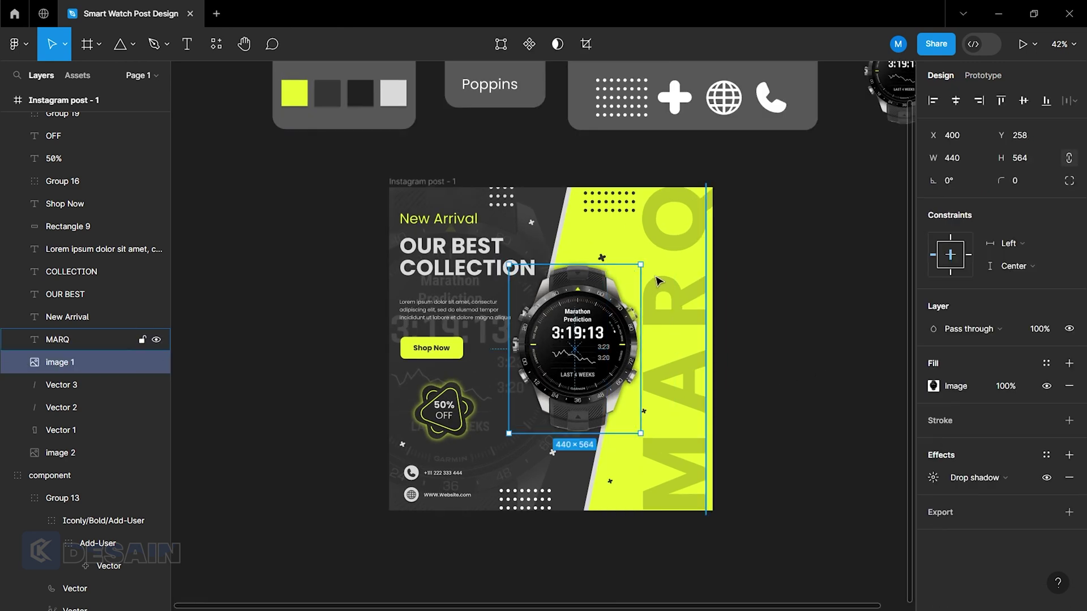
{"action": "left_click_drag", "start_coordinate": [640, 264], "coordinate": [664, 233]}
{"action": "left_click_drag", "start_coordinate": [591, 300], "coordinate": [591, 312]}
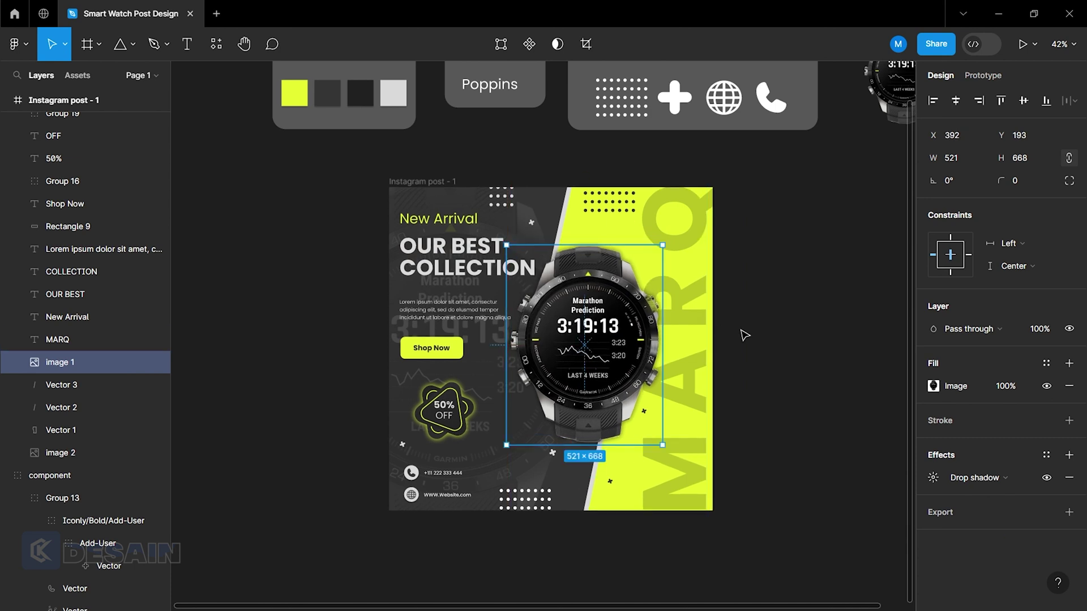
{"action": "left_click", "coordinate": [816, 358]}
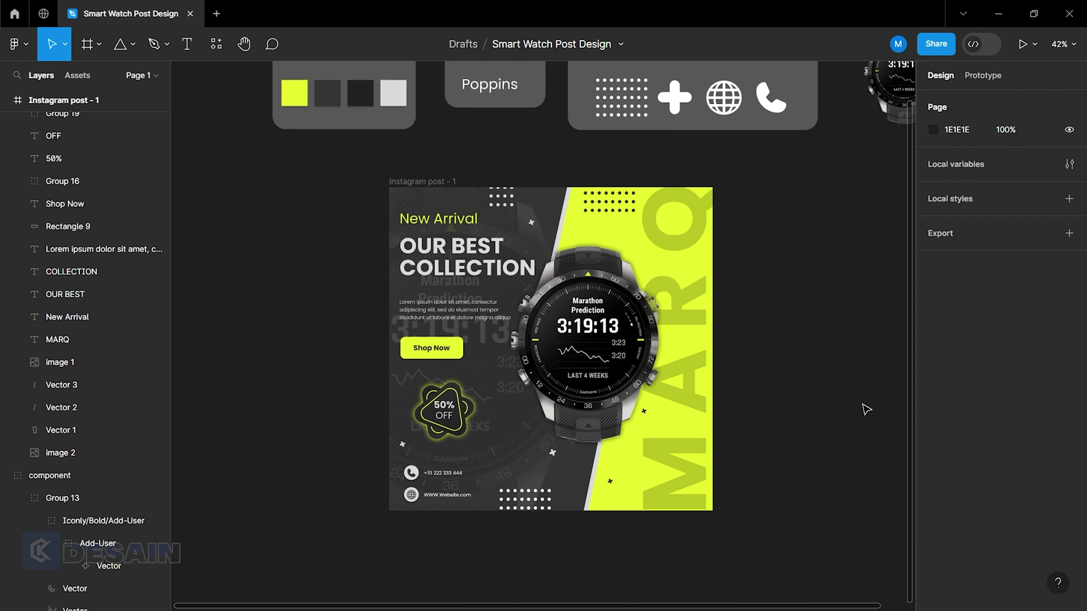